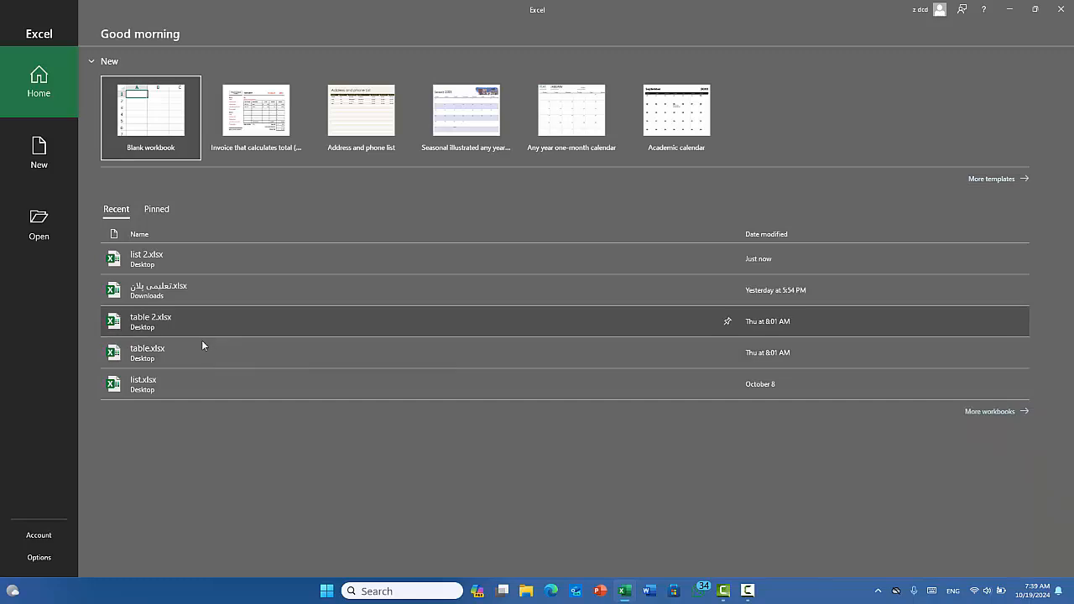
- Create a new blank workbook
click(150, 120)
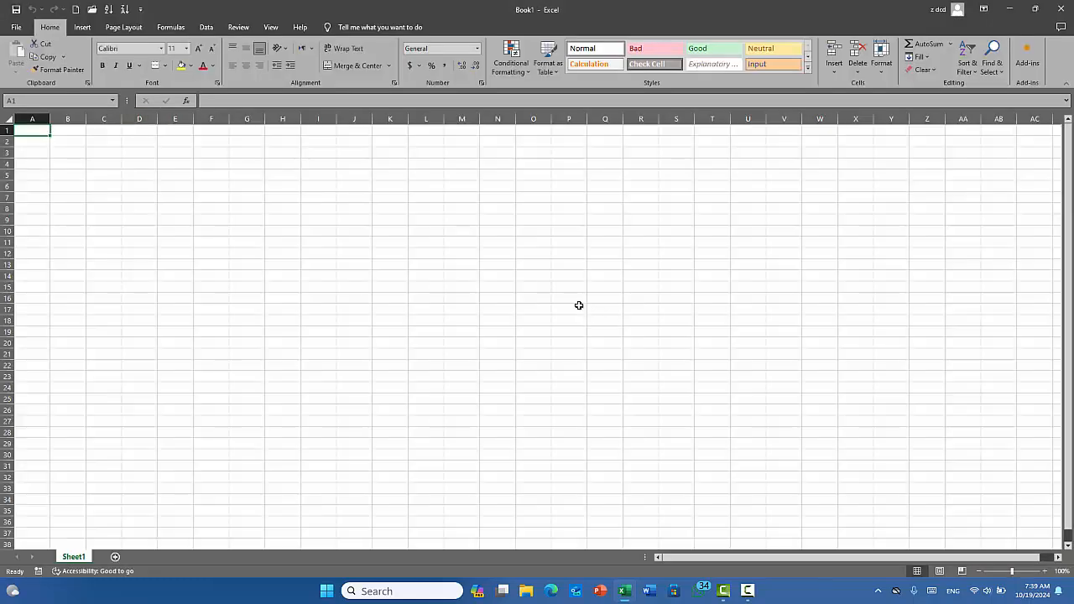
scroll(250, 231, up, 6)
click(250, 232)
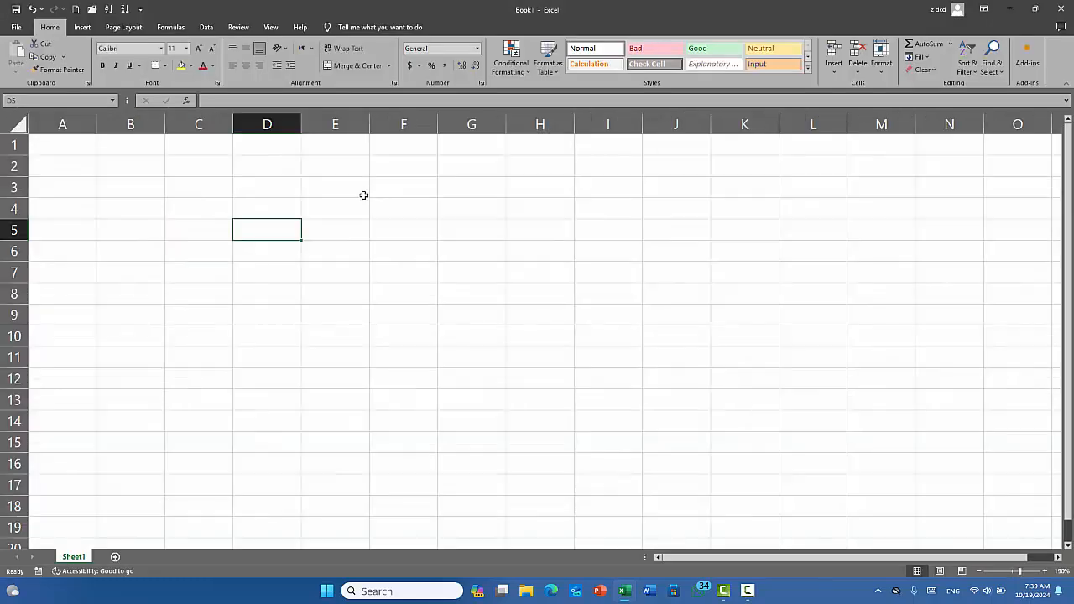
click(16, 27)
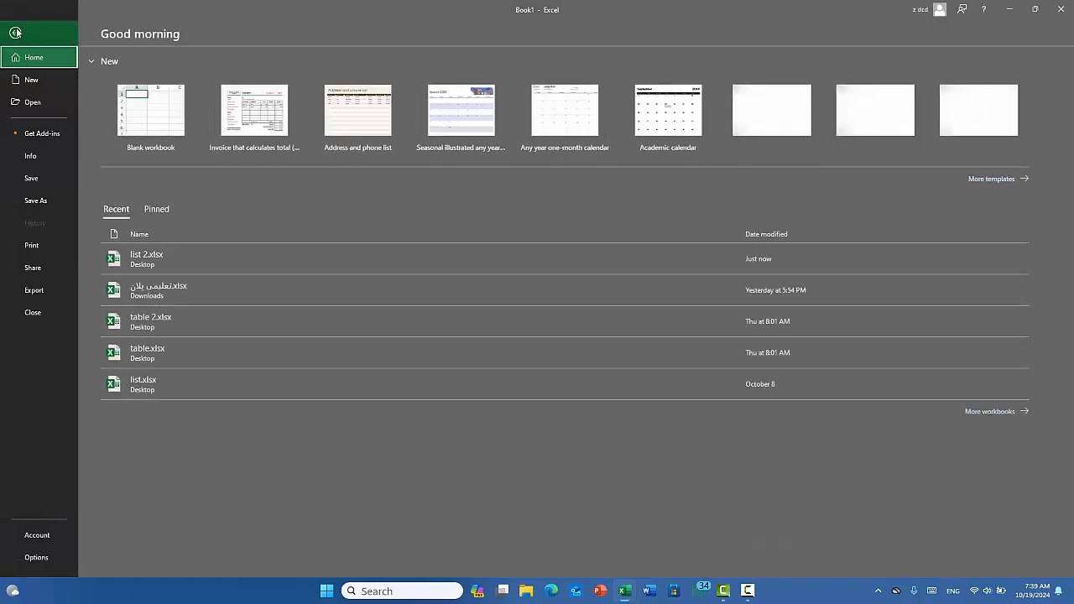
click(16, 33)
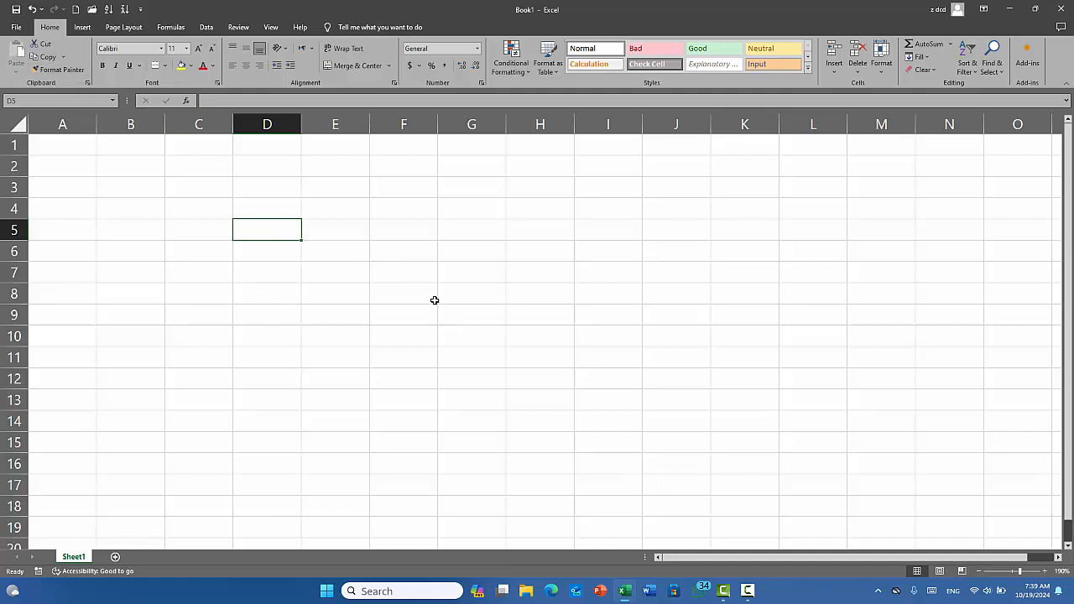
click(414, 267)
click(276, 215)
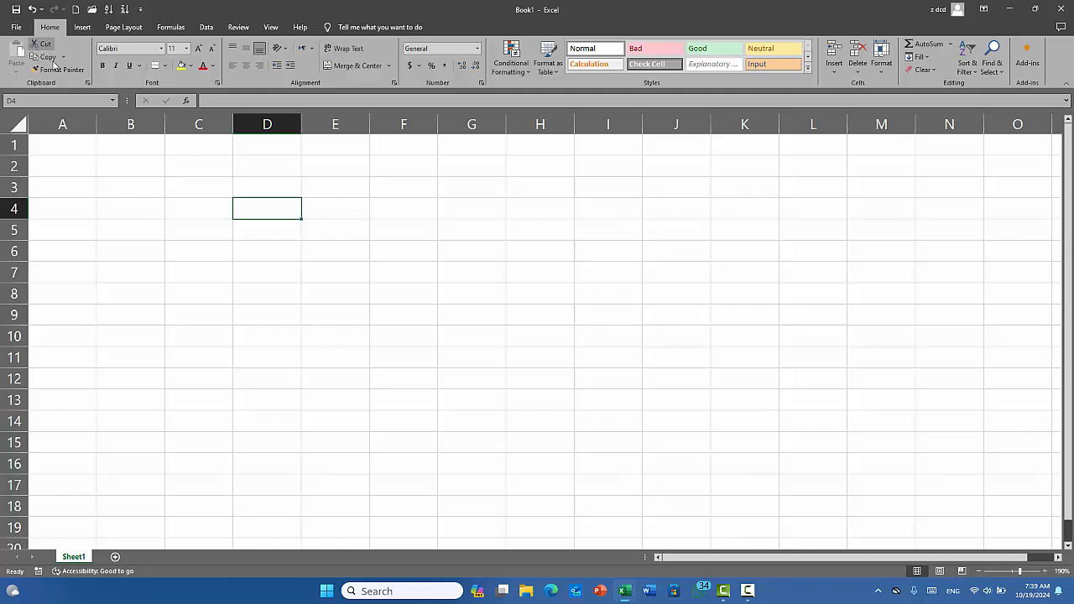
click(298, 230)
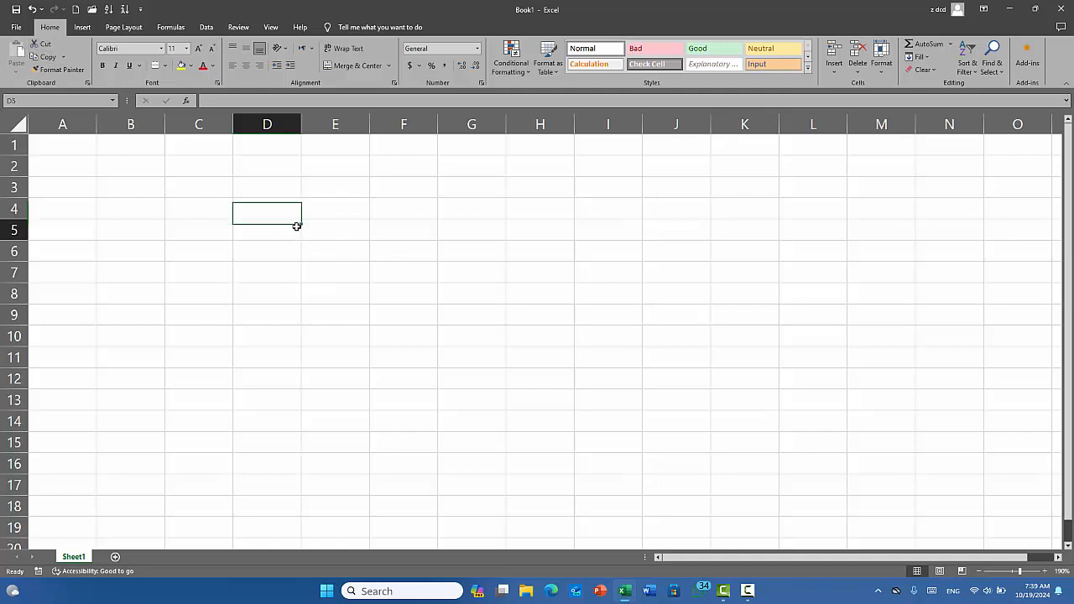
- Enter the header "name" in D4 and a list of four first names below it in D5:D8
click(275, 204)
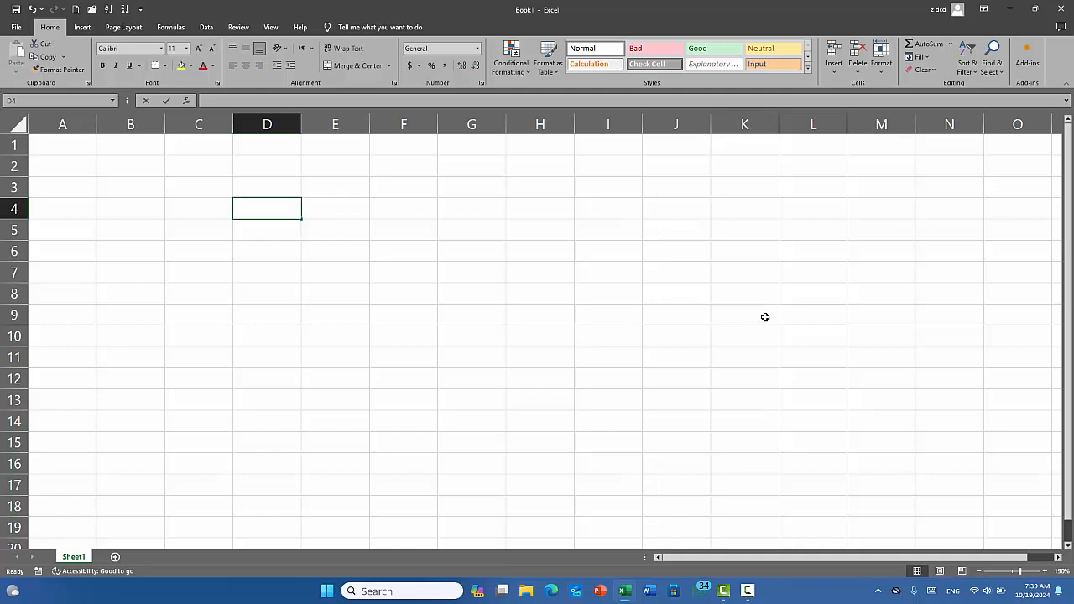
text(name)
key(Return)
text(ah)
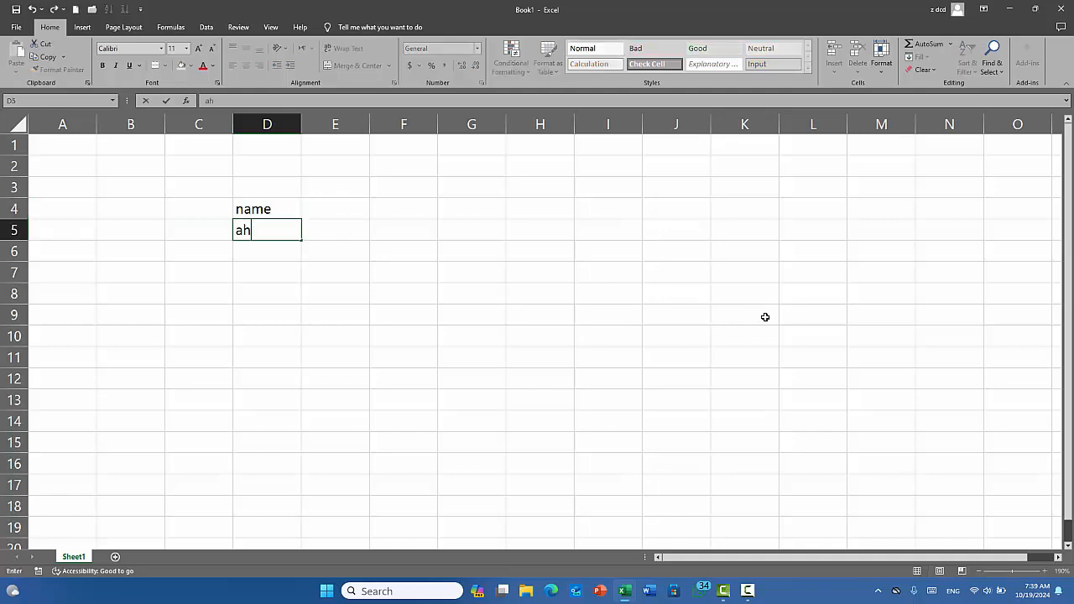
text(mad)
key(Return)
text(wali)
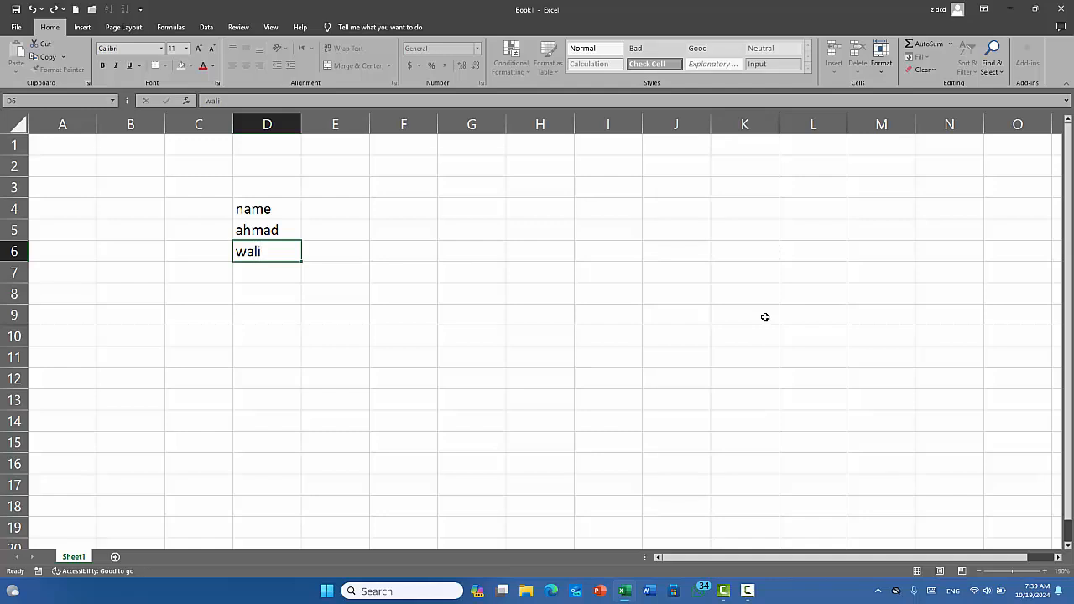
key(Return)
text(khan)
key(Return)
text(jam)
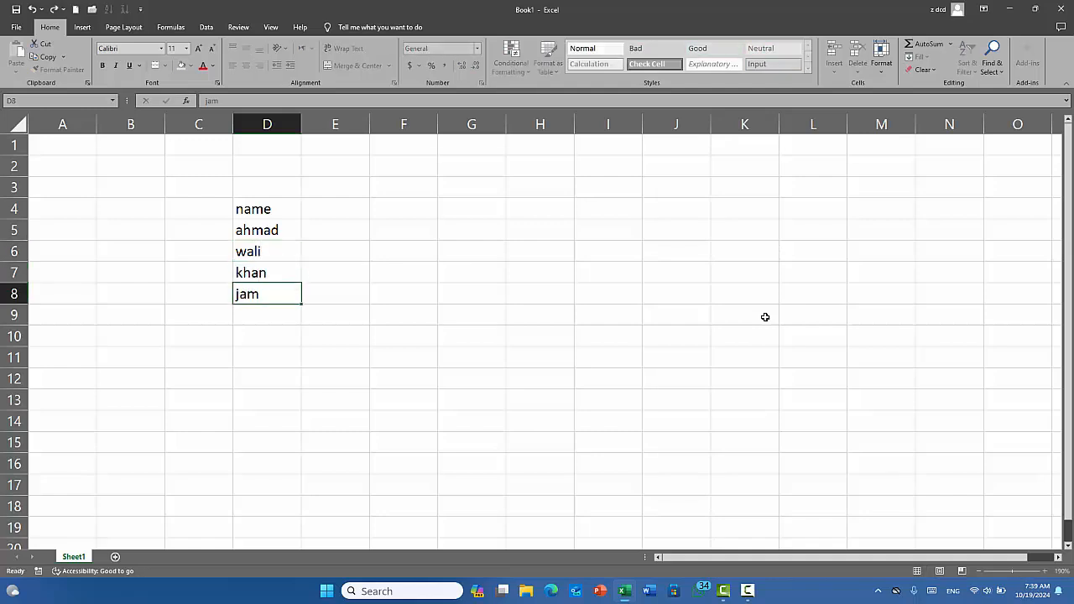
key(Return)
- Correct the last letter of the first name in D8 to "n" and add a fifth first name in D9
key(Up)
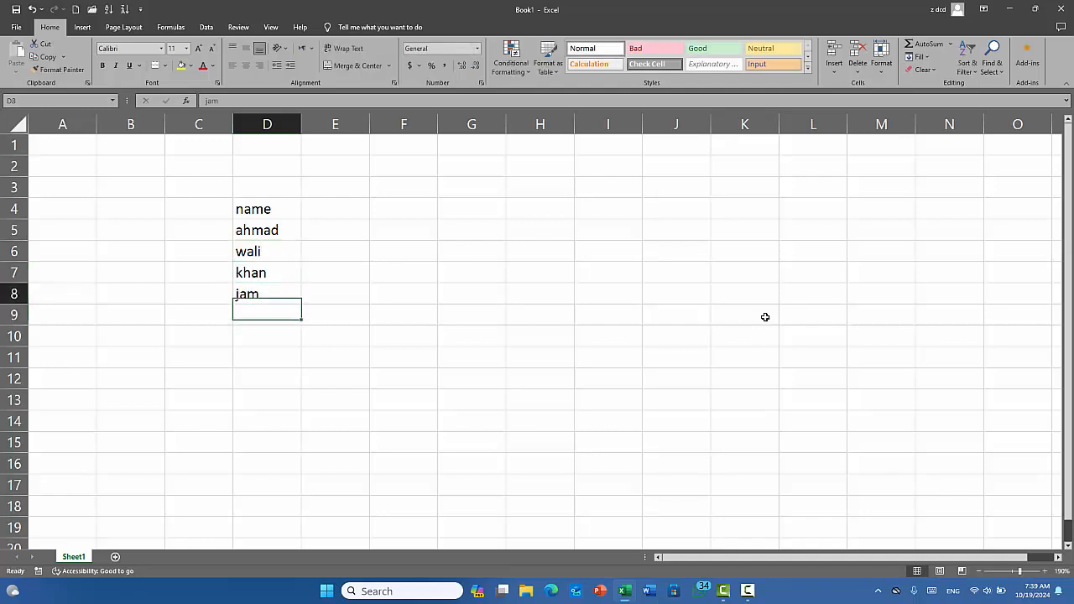
key(F2)
key(BackSpace)
text(n)
key(Return)
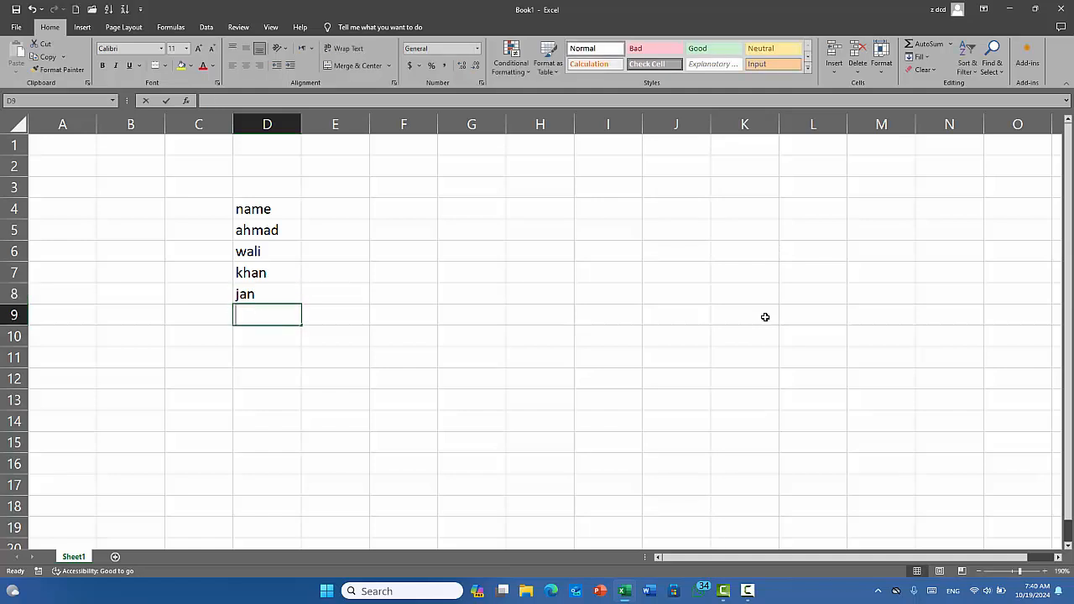
text(jamal)
key(Return)
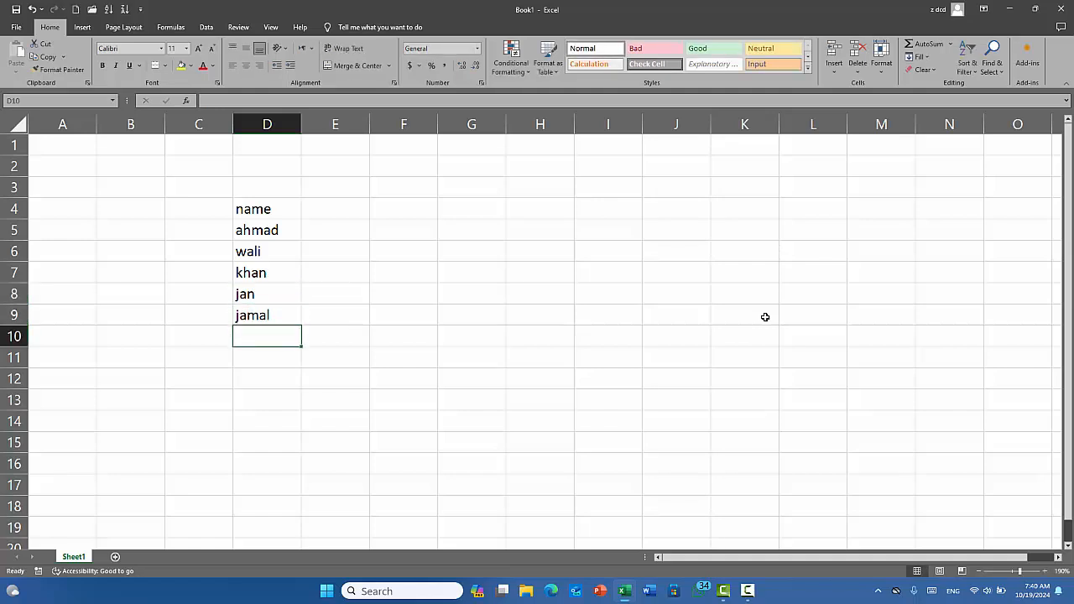
- Enter the column header "job" in E4, beside the name header
key(Right)
key(Up)
key(Up)
key(Up)
key(Up)
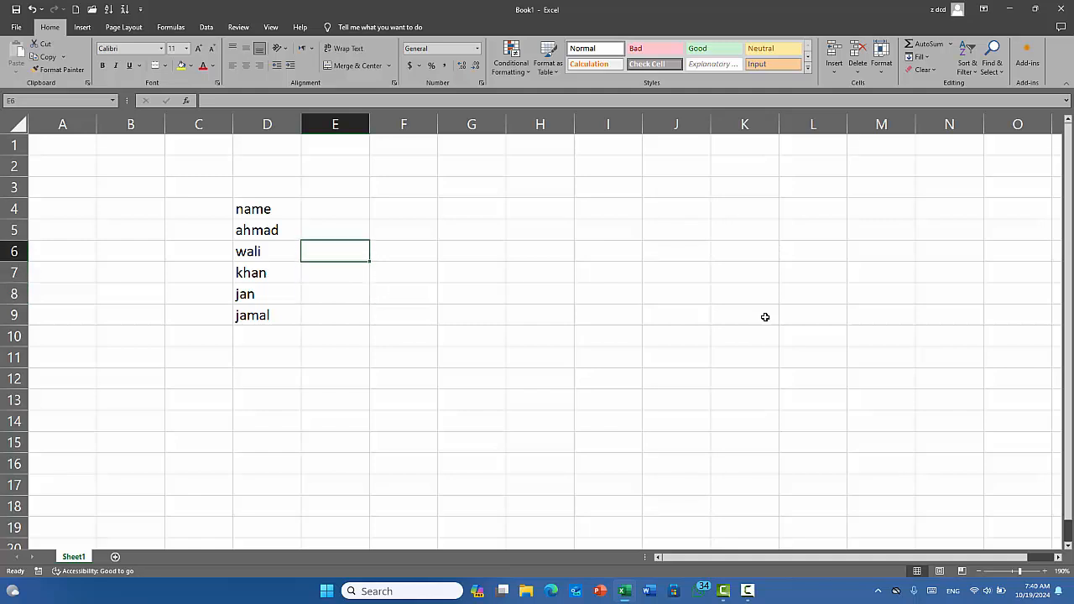
key(Up)
key(Up)
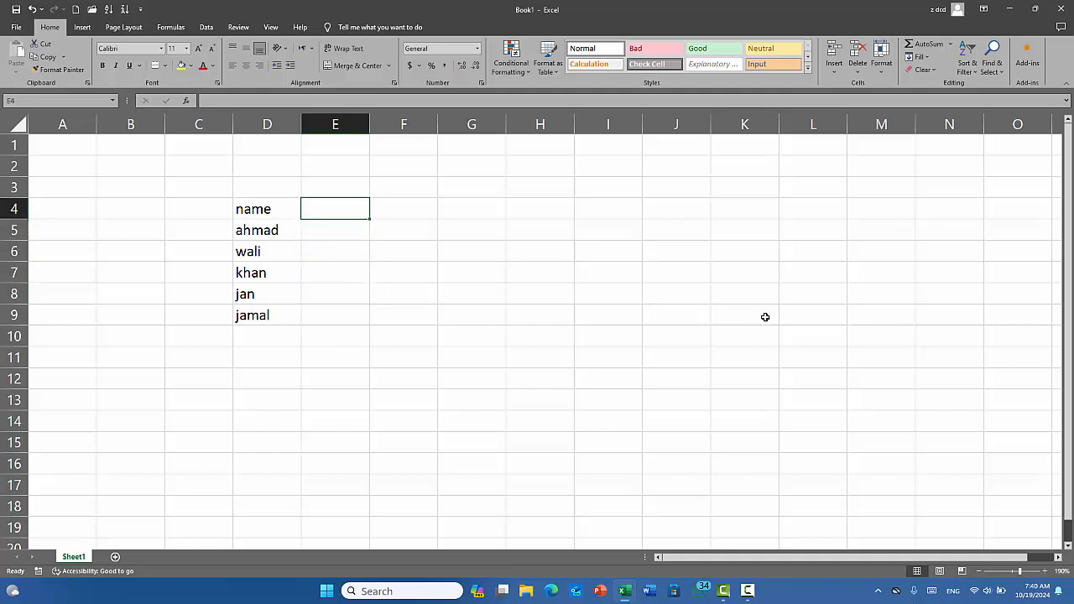
text(word)
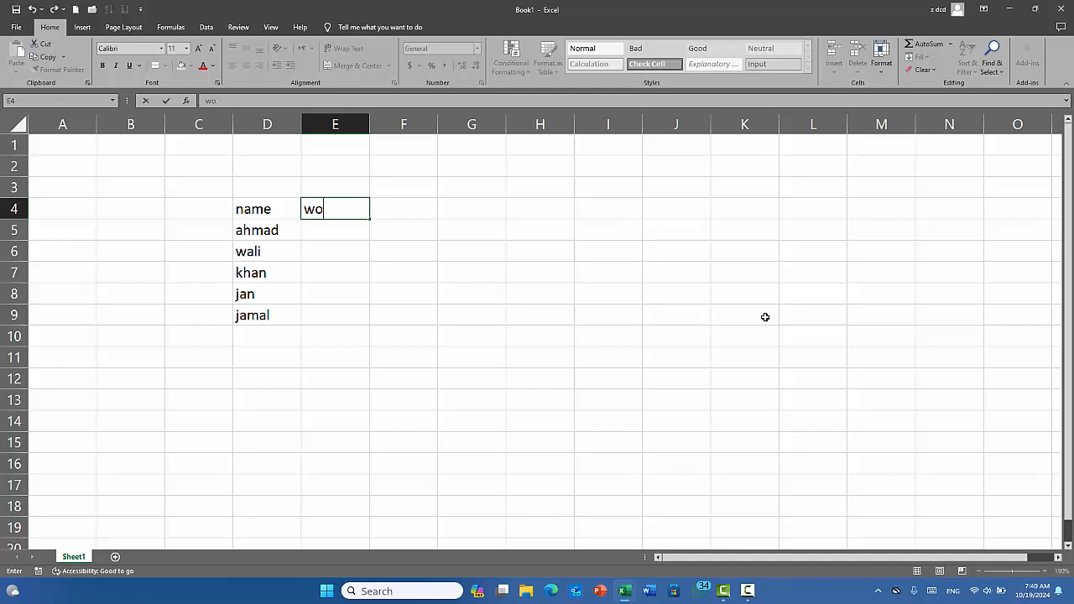
key(BackSpace)
key(BackSpace)
key(Return)
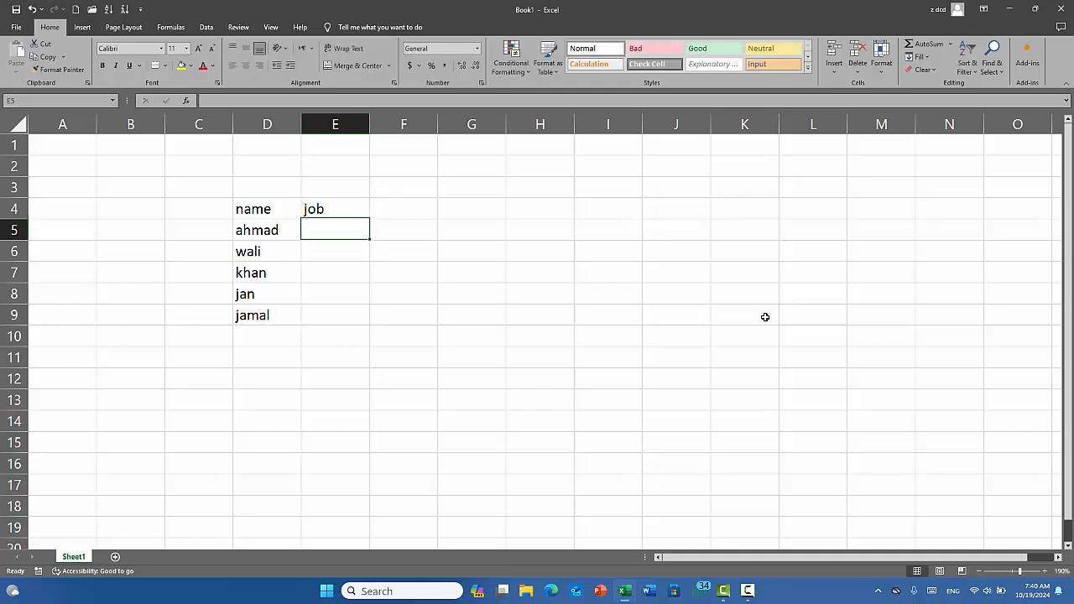
- Fill the job column E5:E9 with the entries te\, en, dr, te\ and en
text(te)
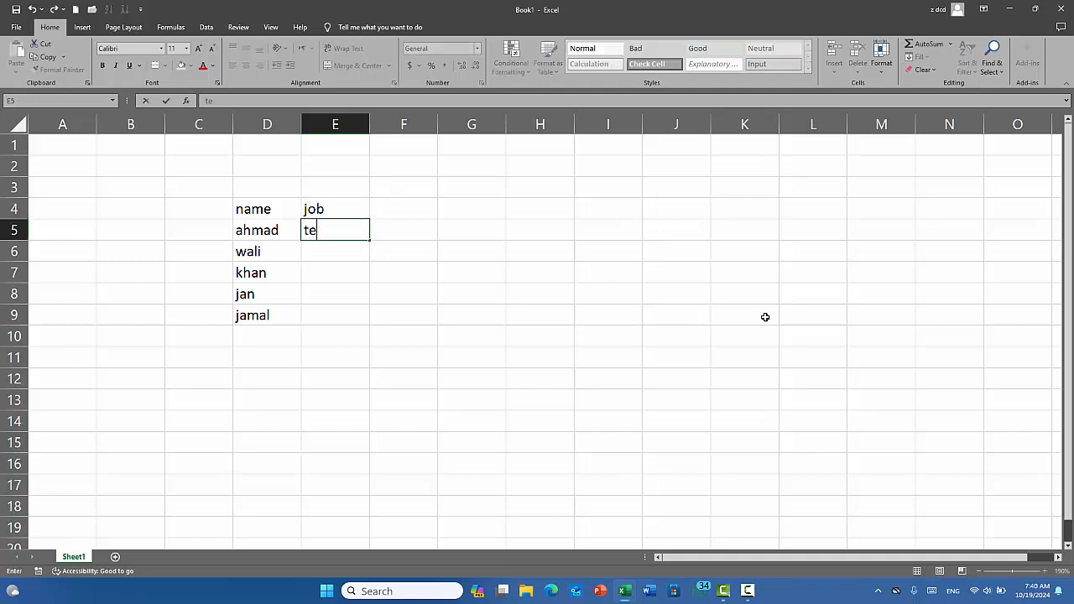
text(\)
key(Return)
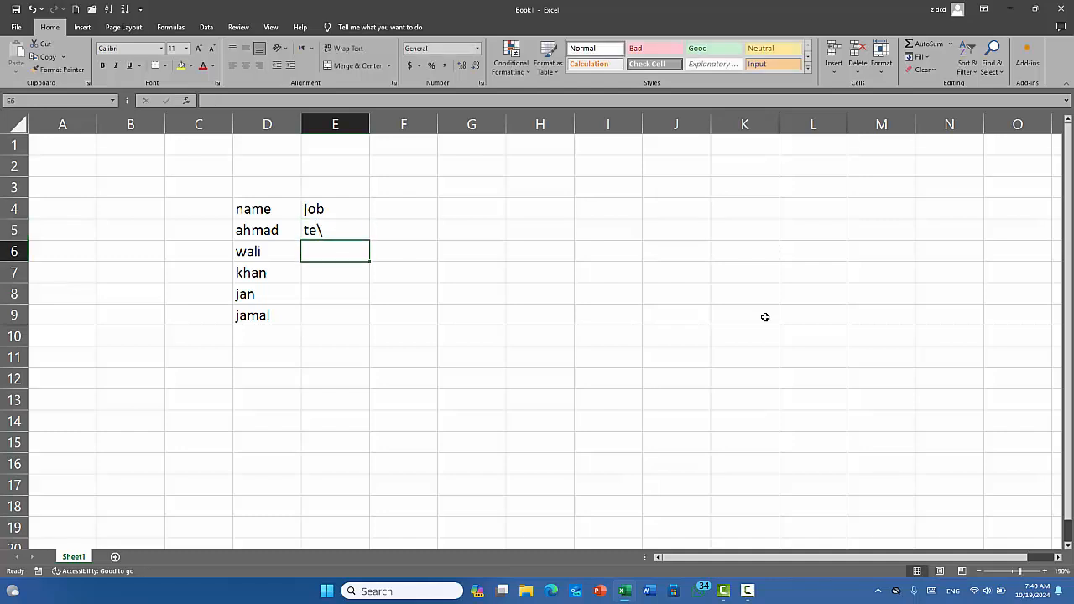
text(en)
key(Return)
text(dr)
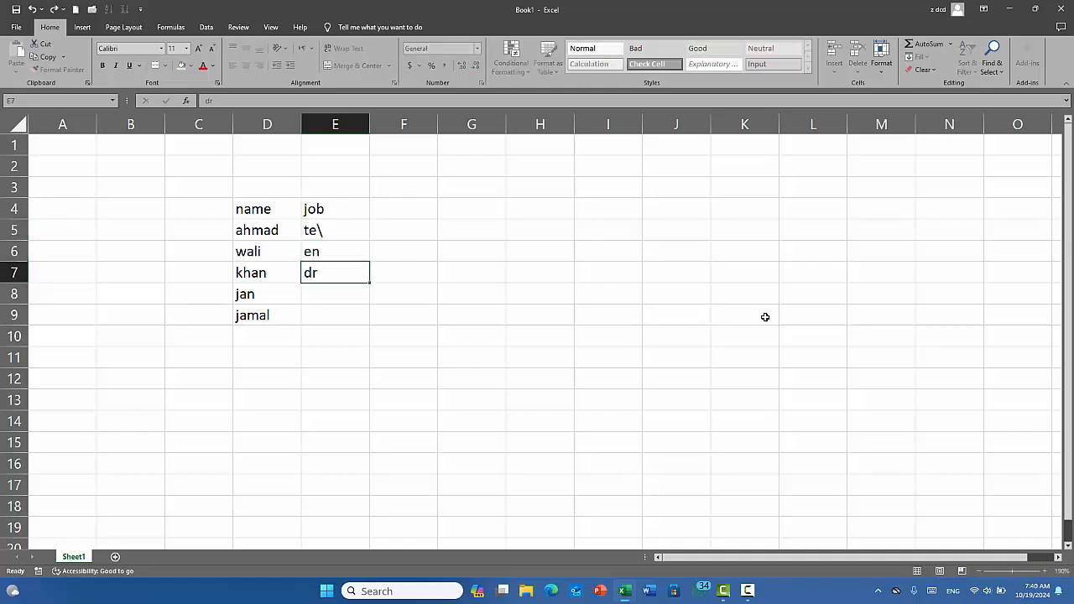
key(Return)
text(te\)
key(Return)
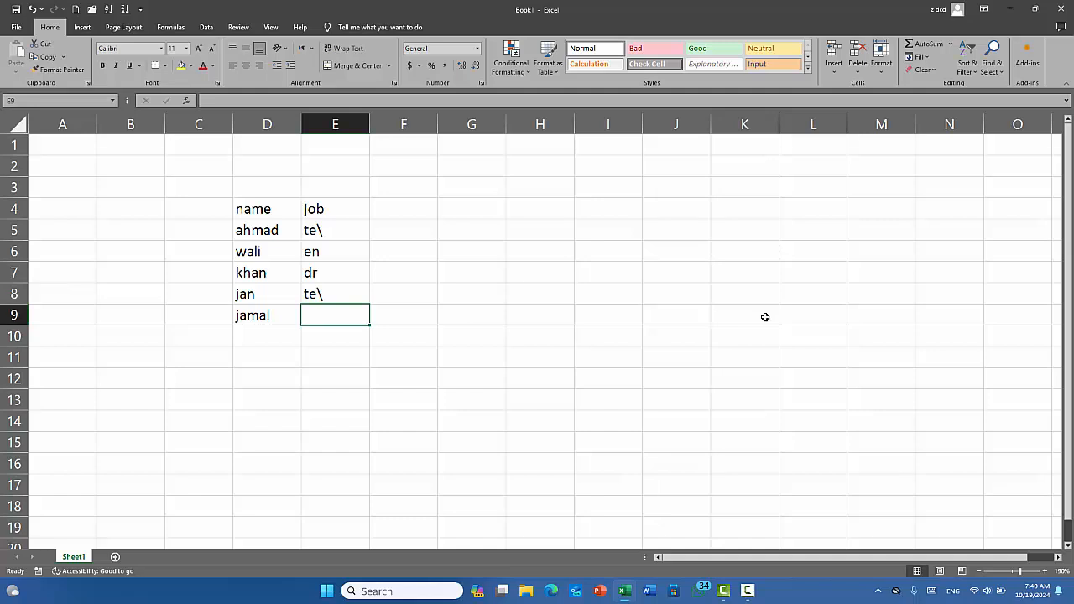
text(e)
key(Tab)
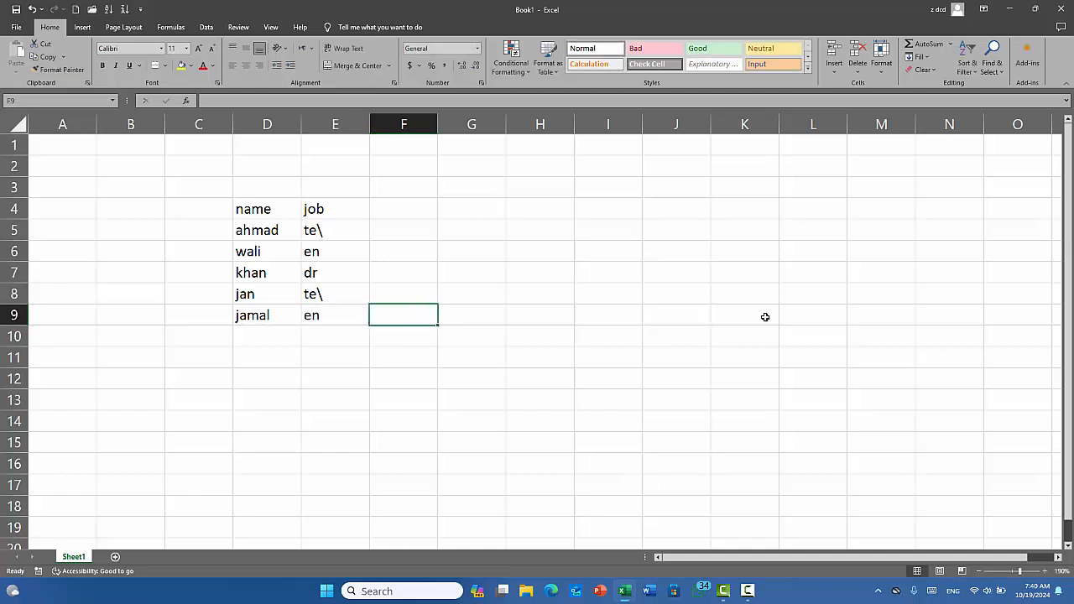
- Enter the column header "salary" in F4, beside the job header
key(Up)
key(Up)
key(Up)
key(Up)
key(Up)
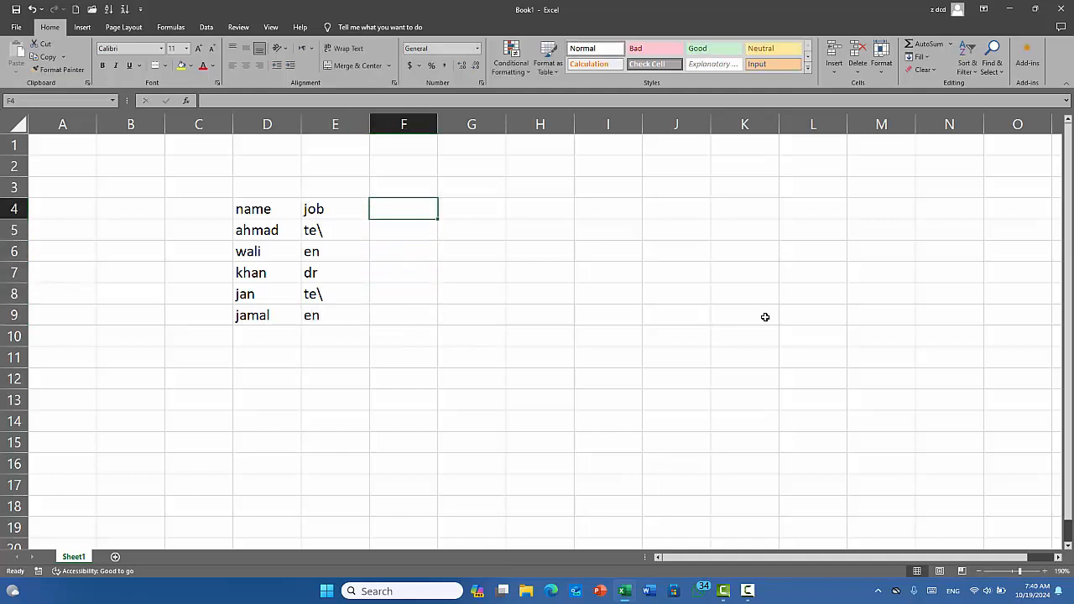
text(salary)
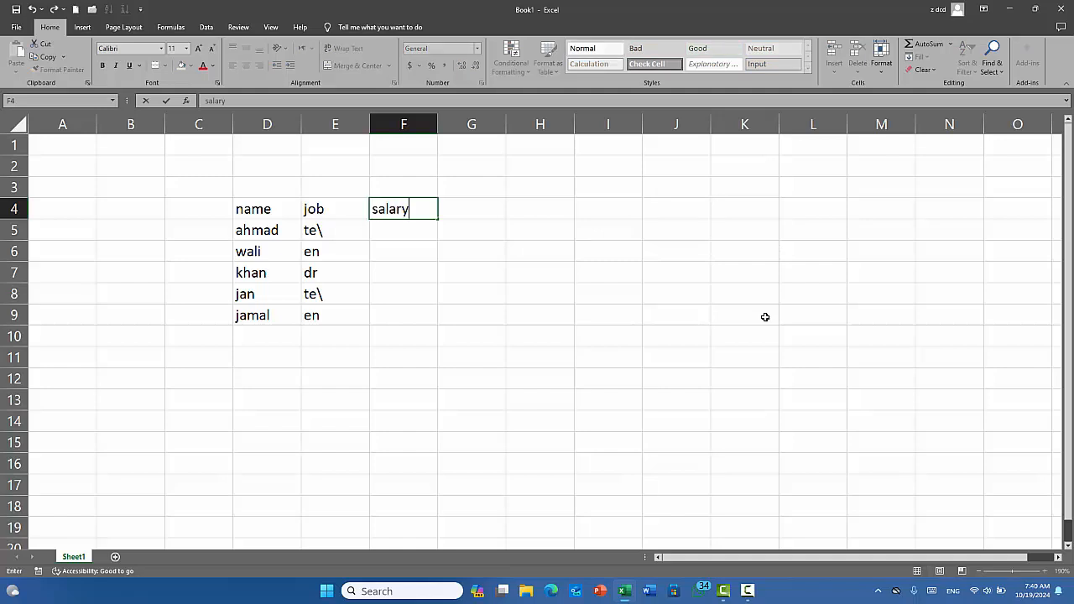
key(Return)
- Enter 500 and 600 in F5 and F6, and extend the series down to F9 to reach 900
text(500)
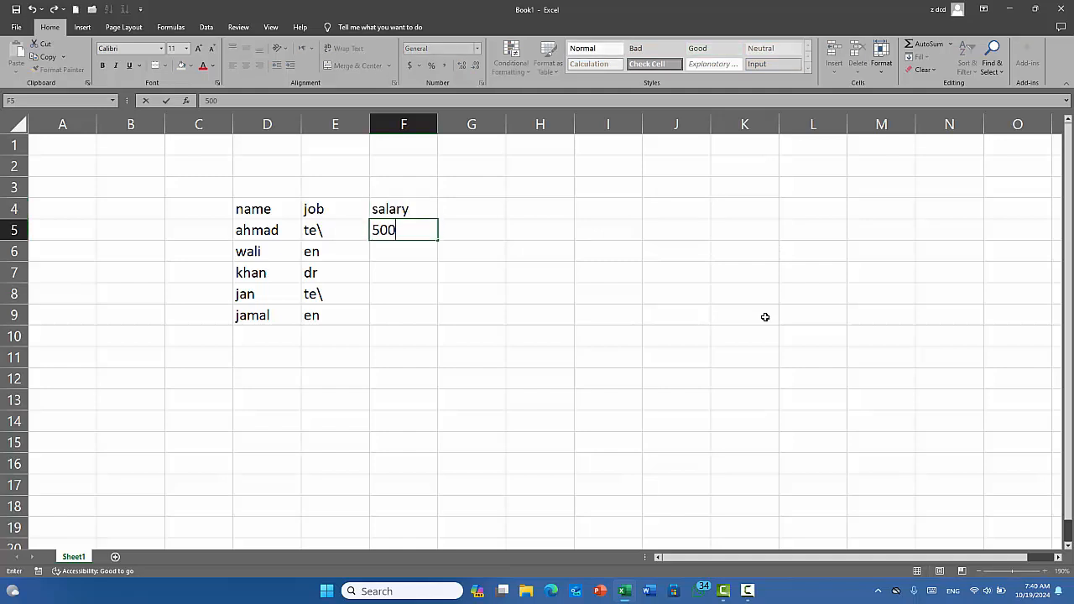
key(Return)
text(600)
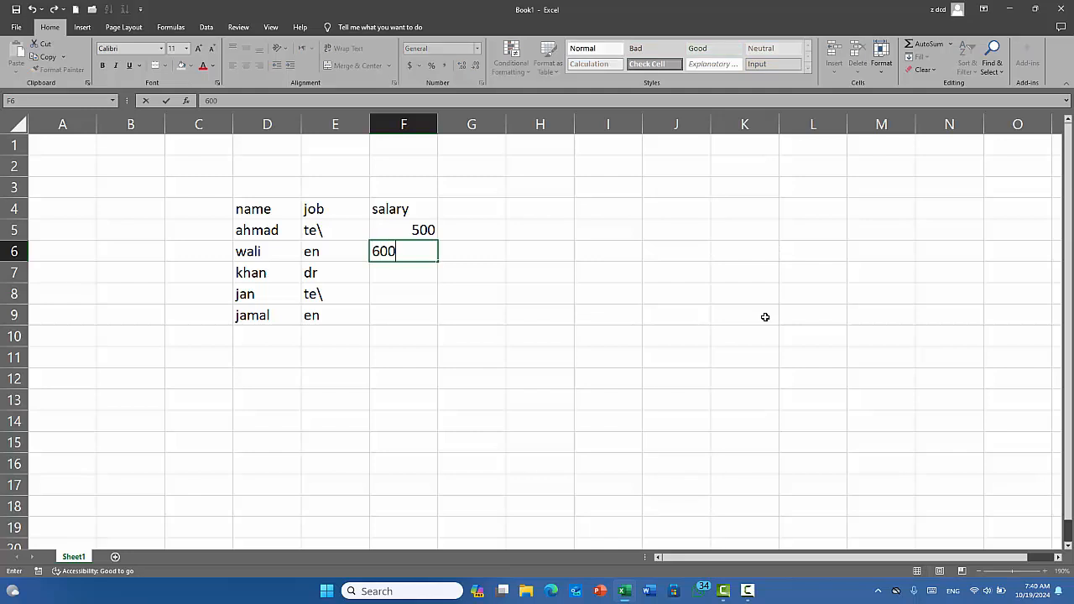
key(Return)
drag(418, 230, 437, 319)
click(403, 400)
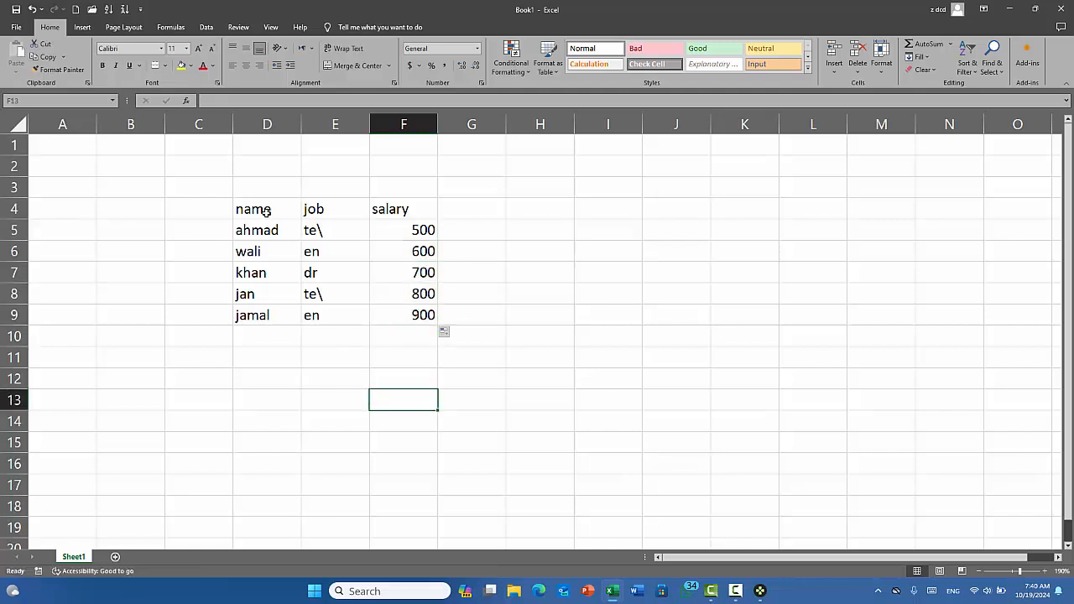
- Format the range D4:F9 as a table with headers, using an orange light table style
drag(266, 212, 421, 307)
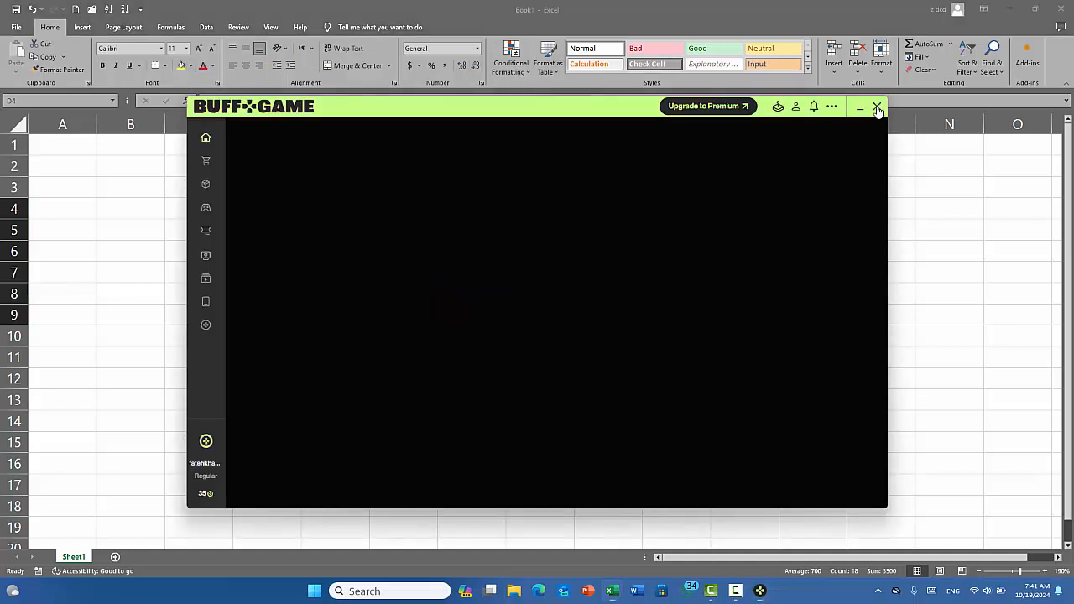
click(878, 108)
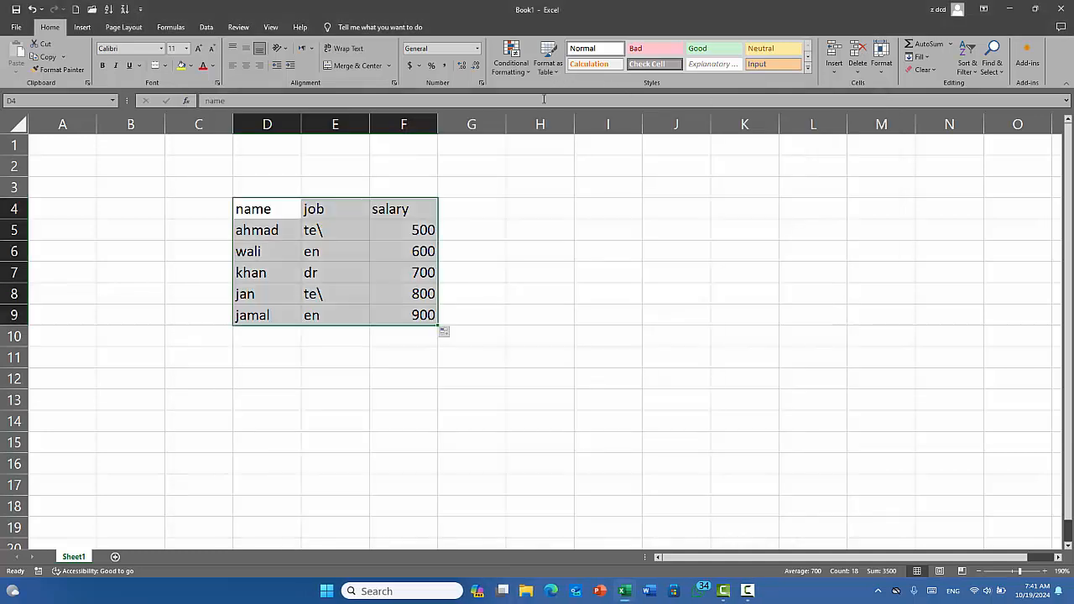
click(548, 57)
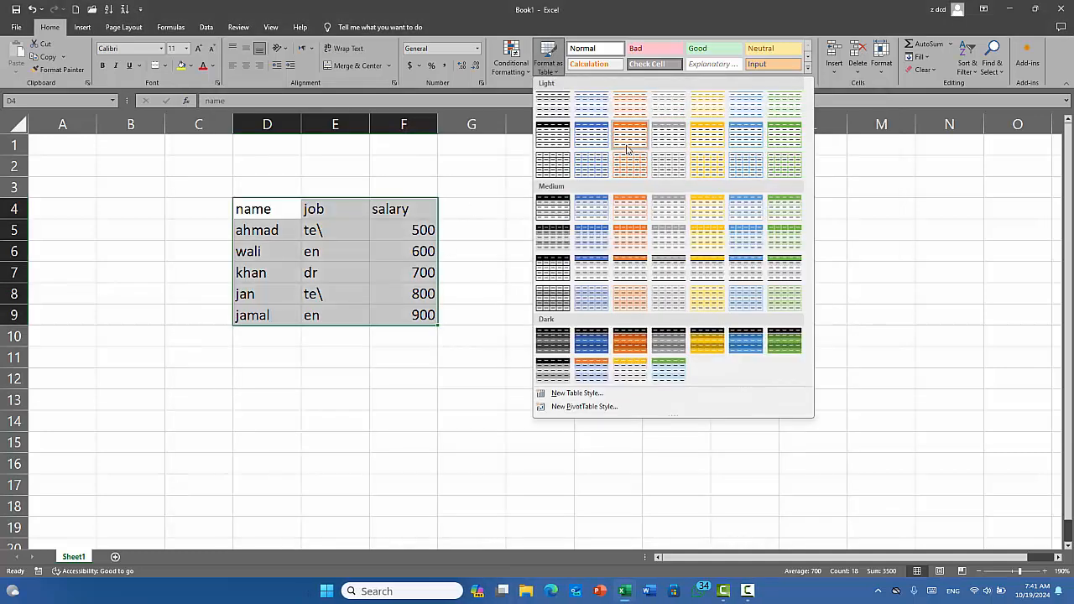
click(625, 147)
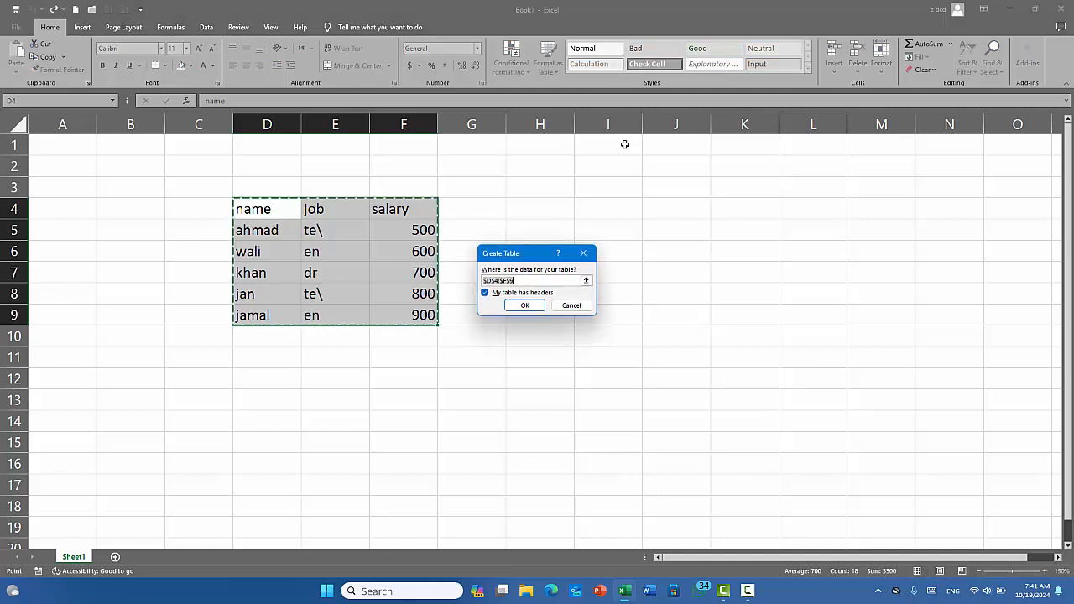
click(526, 306)
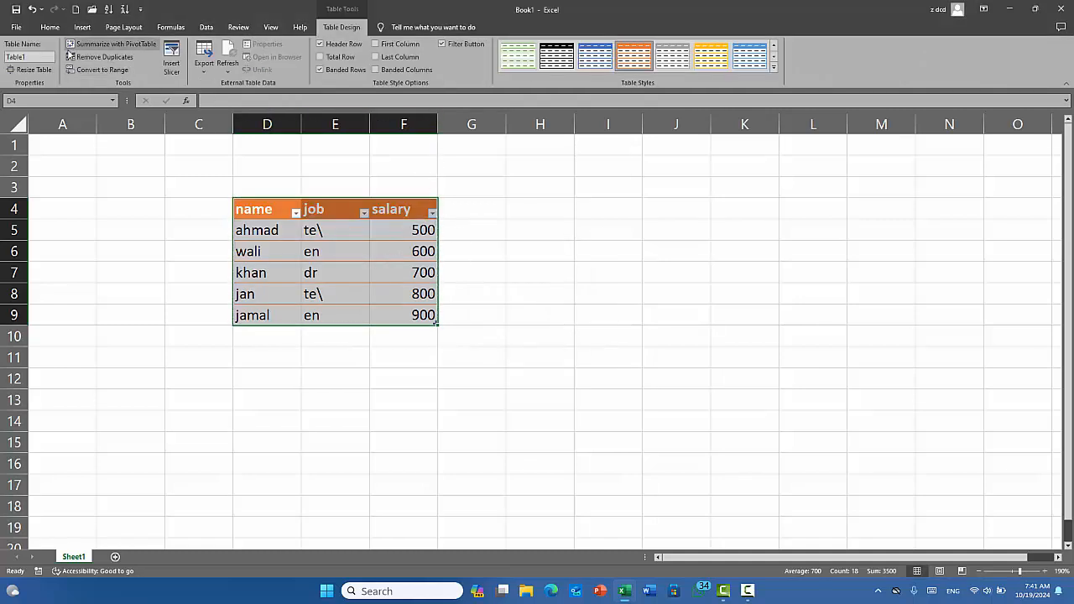
- Widen table columns F, D and E slightly
click(50, 27)
drag(438, 122, 444, 120)
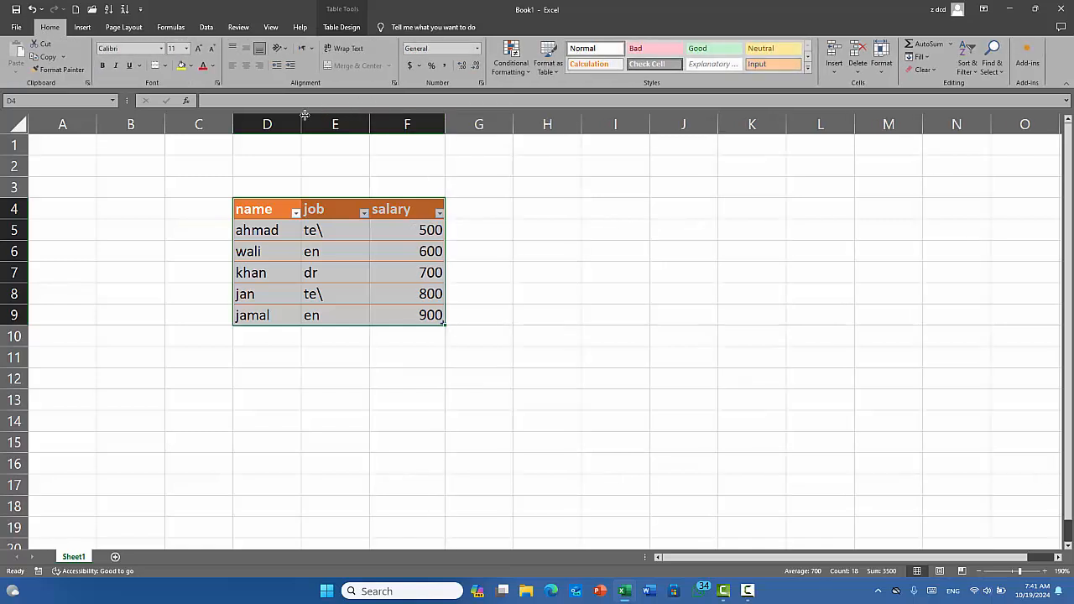
drag(305, 115, 316, 118)
drag(383, 118, 393, 117)
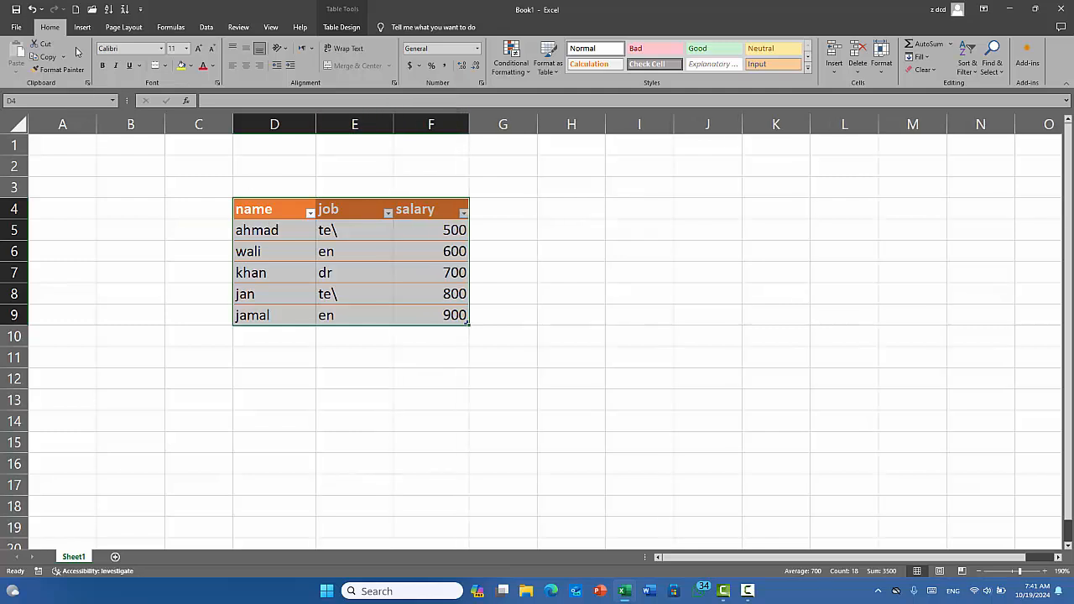
- Make all text in the table D4:F9 bold
click(103, 65)
click(280, 277)
click(274, 209)
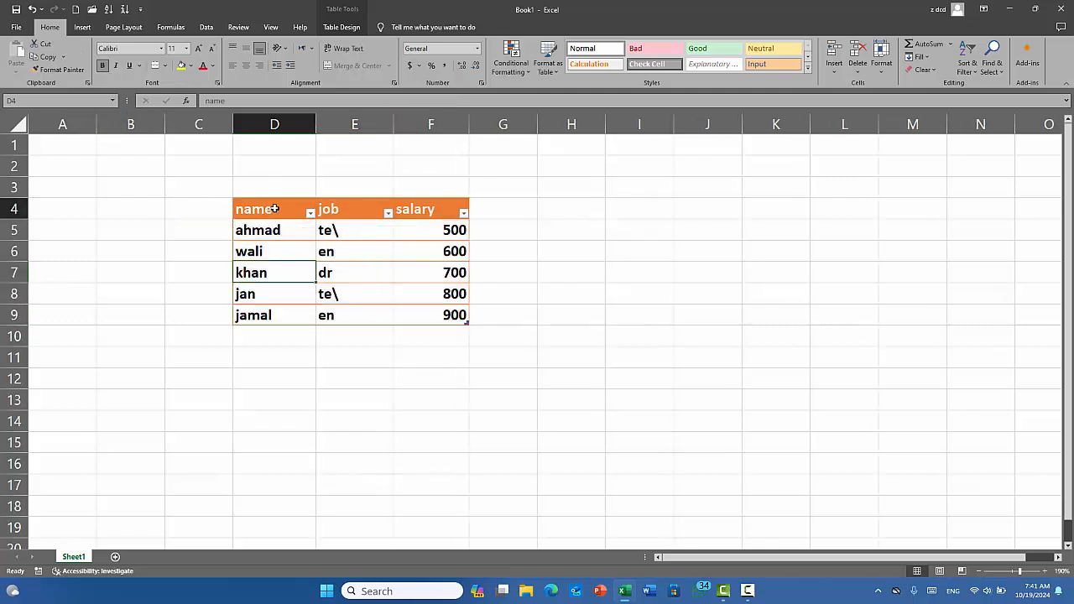
- Increase the height of row 4, the table's header row
drag(275, 209, 352, 211)
click(132, 223)
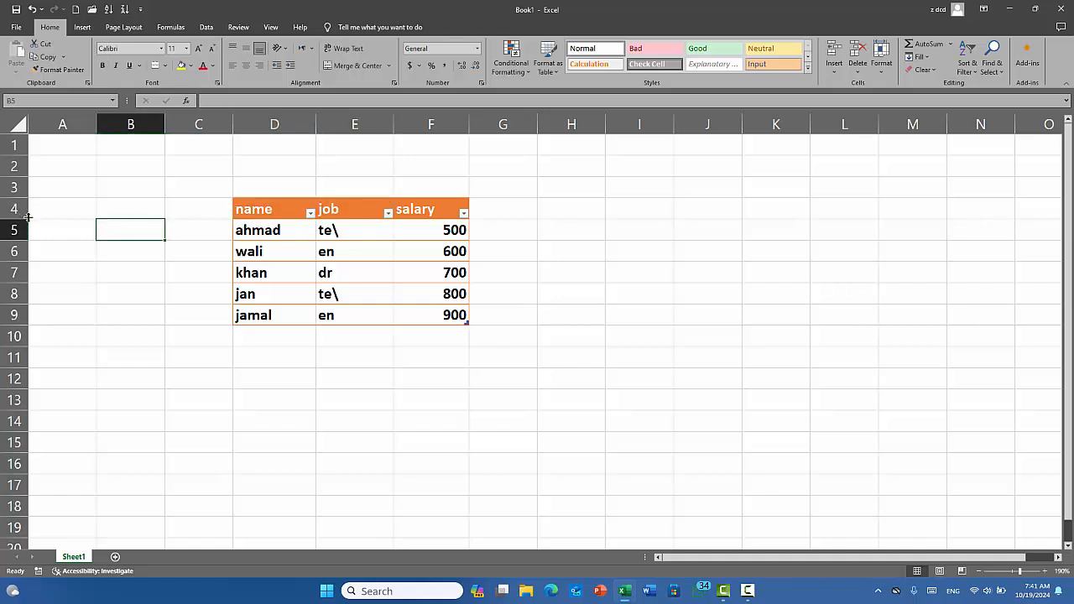
click(115, 255)
drag(27, 217, 28, 234)
- Set the header cells D4:F4 to font size 14 and align their text vertically in the middle
drag(269, 220, 436, 225)
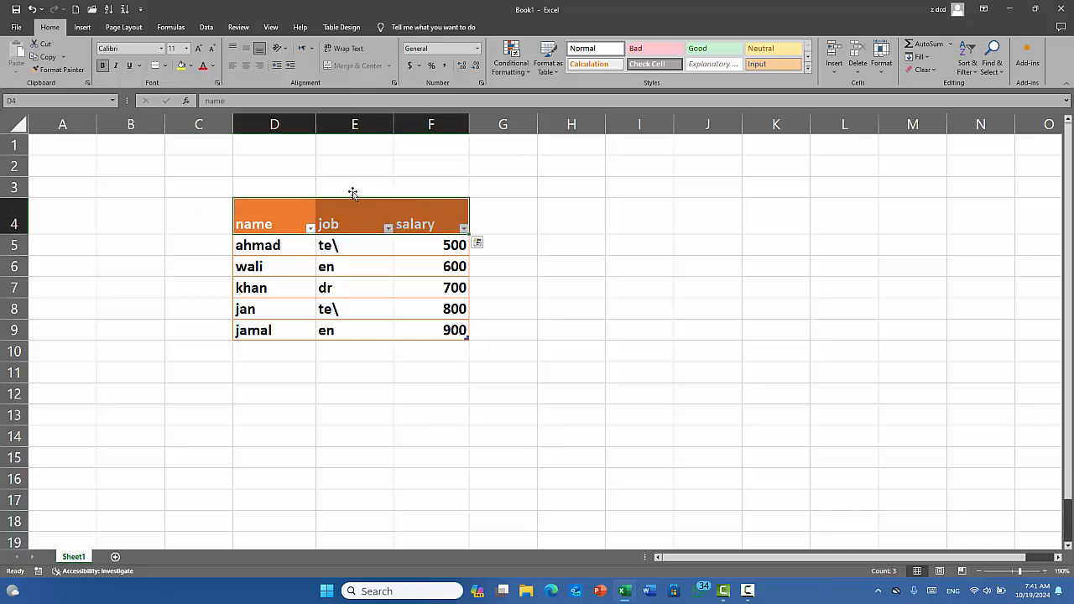
click(199, 49)
click(199, 50)
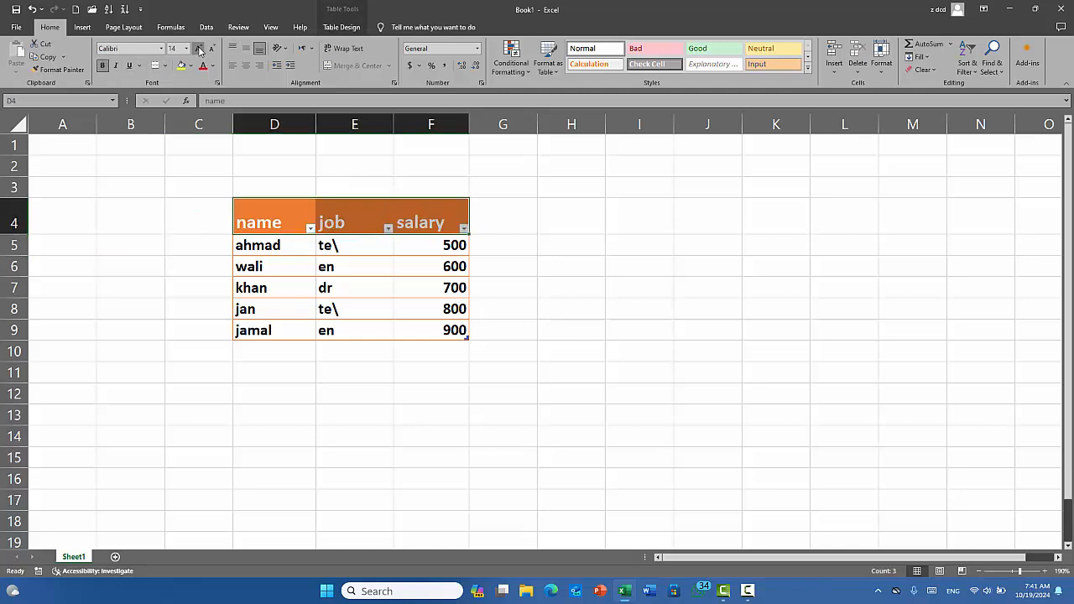
click(199, 50)
click(213, 50)
click(246, 48)
click(402, 305)
- Remove the stray backslash from the job entries in E5 and E8, leaving te in both
click(343, 246)
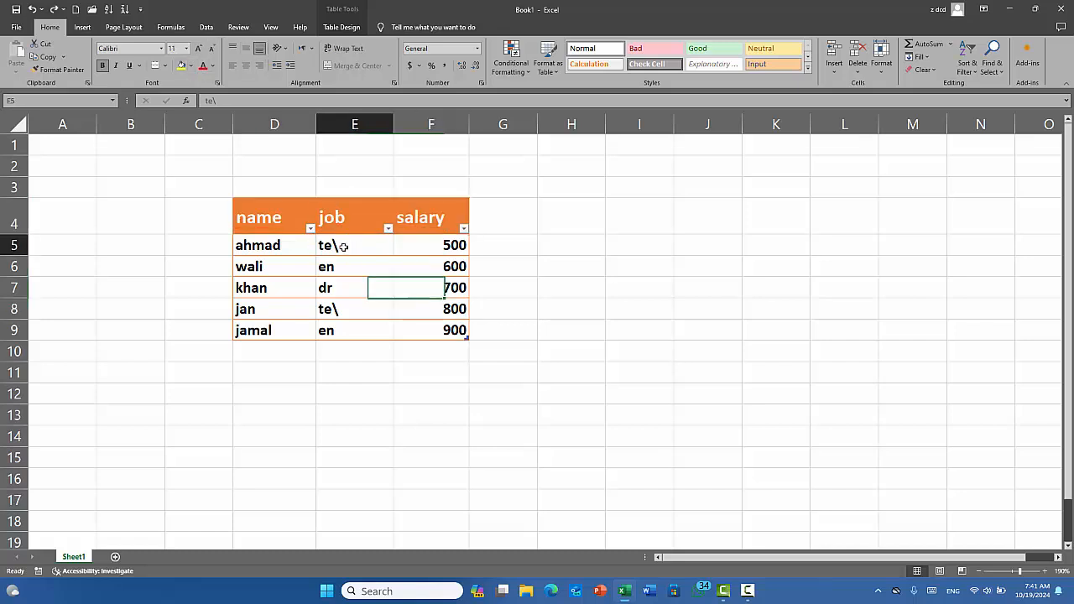
double_click(343, 245)
key(BackSpace)
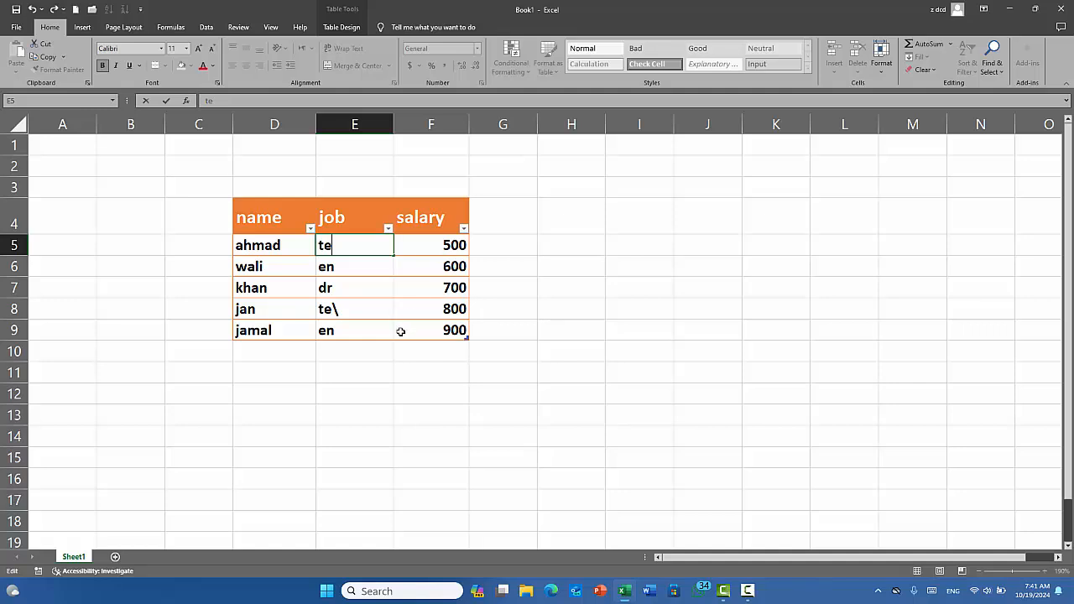
double_click(343, 307)
key(BackSpace)
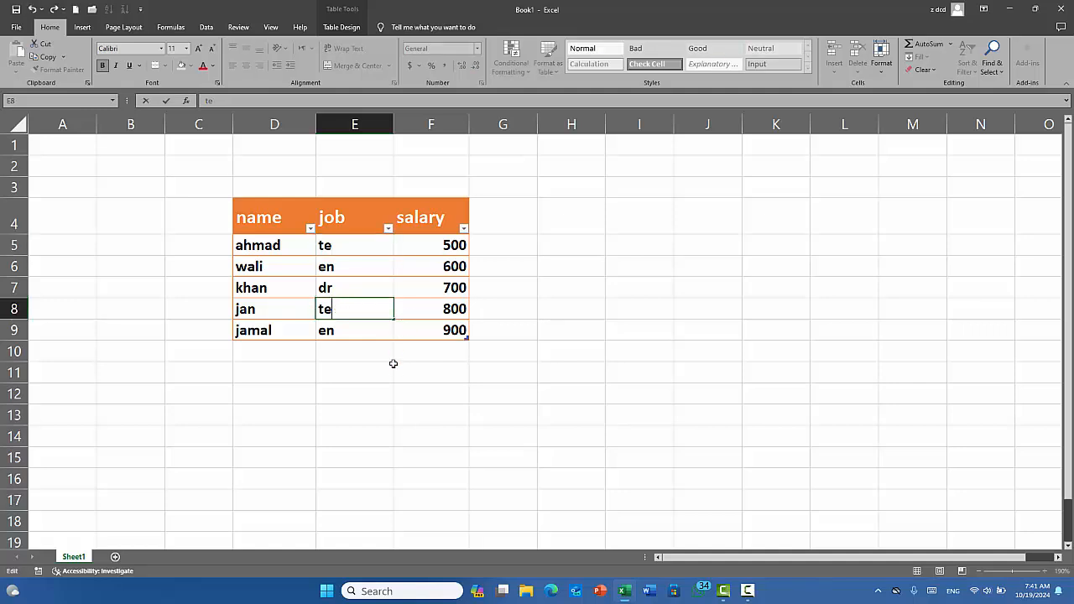
click(393, 363)
click(348, 282)
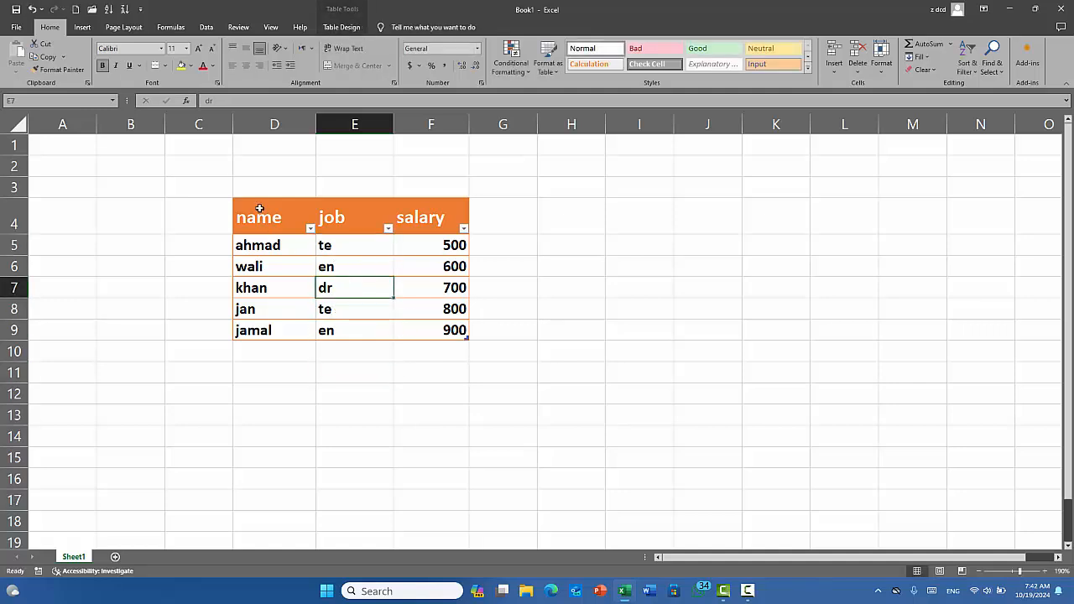
click(270, 245)
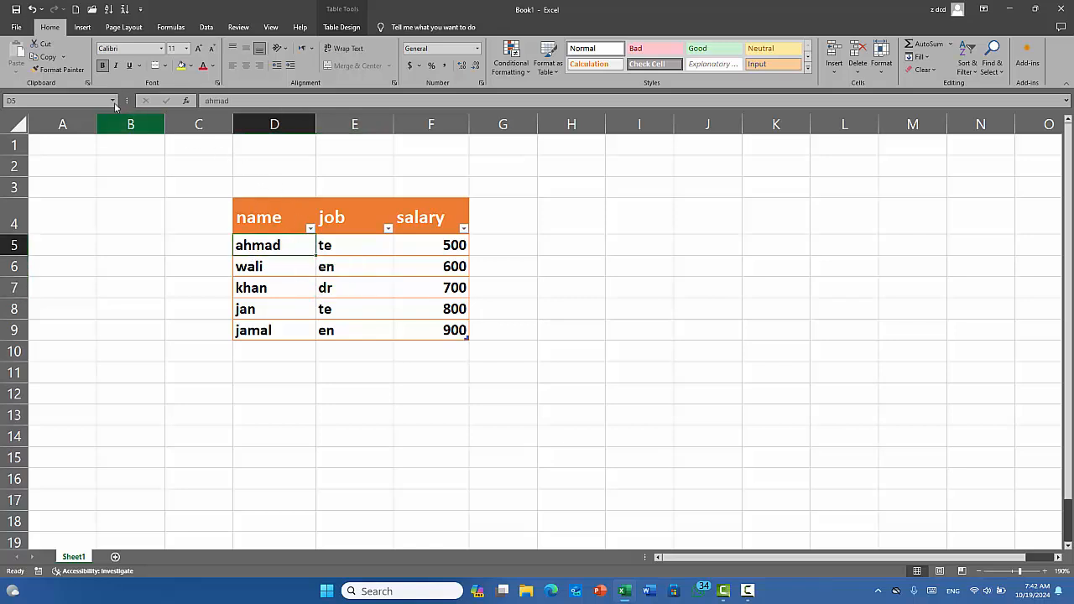
drag(258, 208, 361, 245)
click(430, 307)
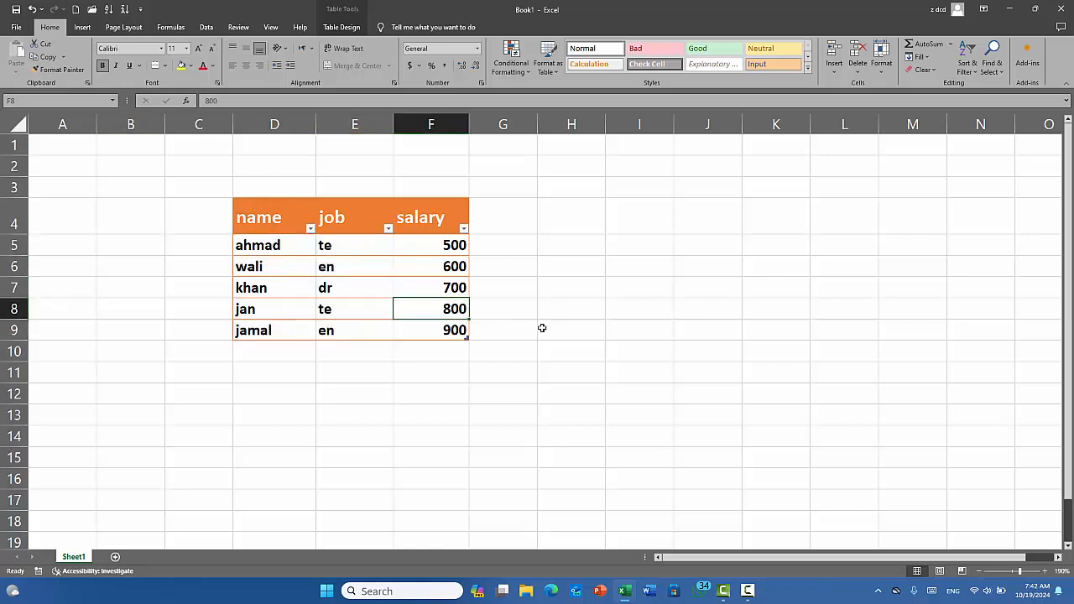
- Add a row below the table with totle in D10 and an AutoSum of the salaries in F10
click(249, 351)
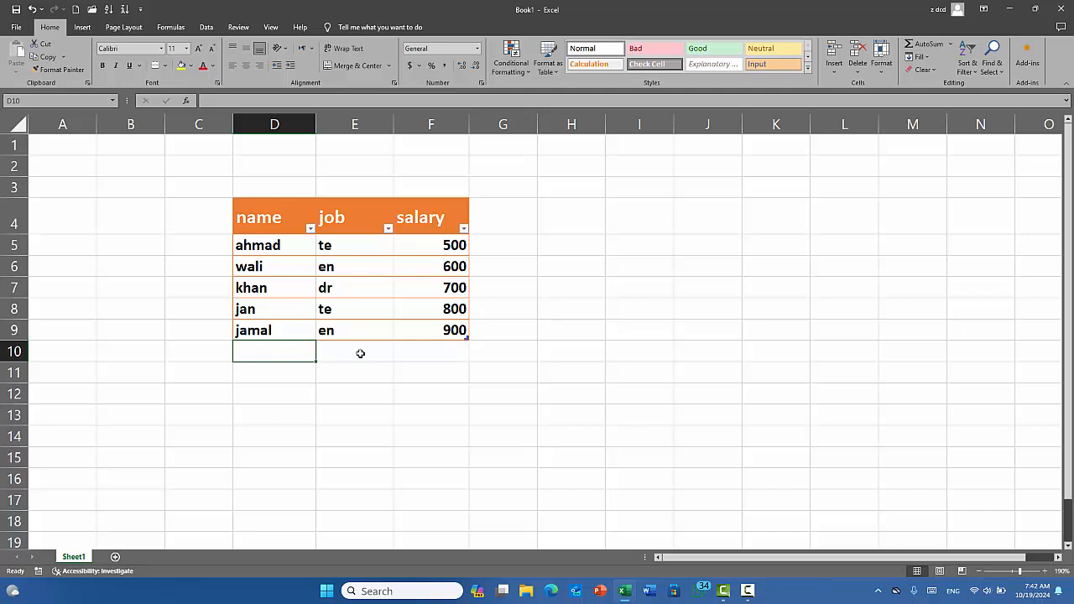
key(Tab)
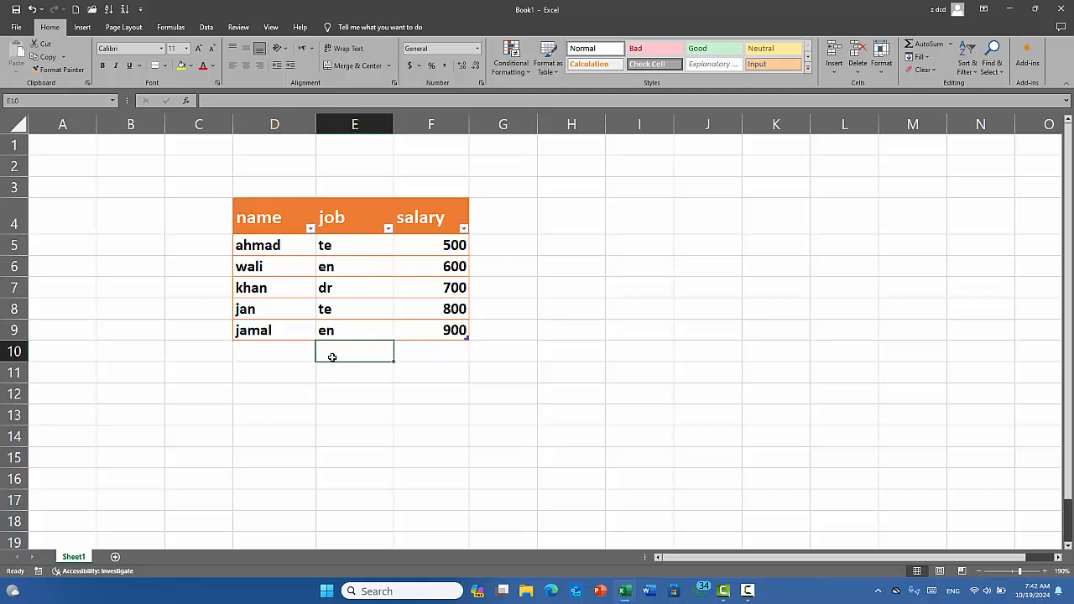
click(290, 353)
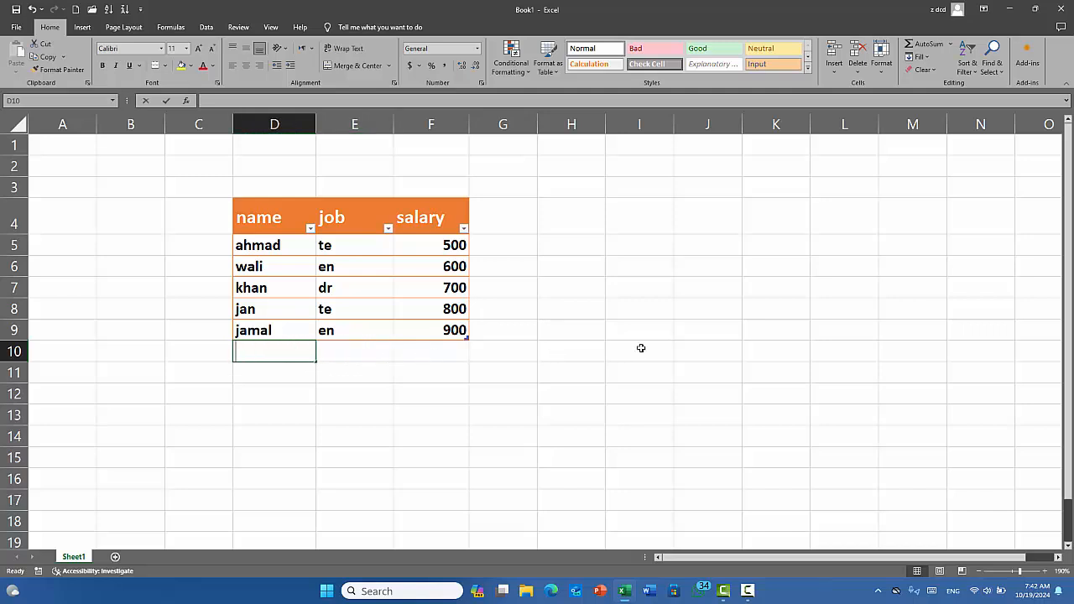
text(to)
key(Tab)
key(Tab)
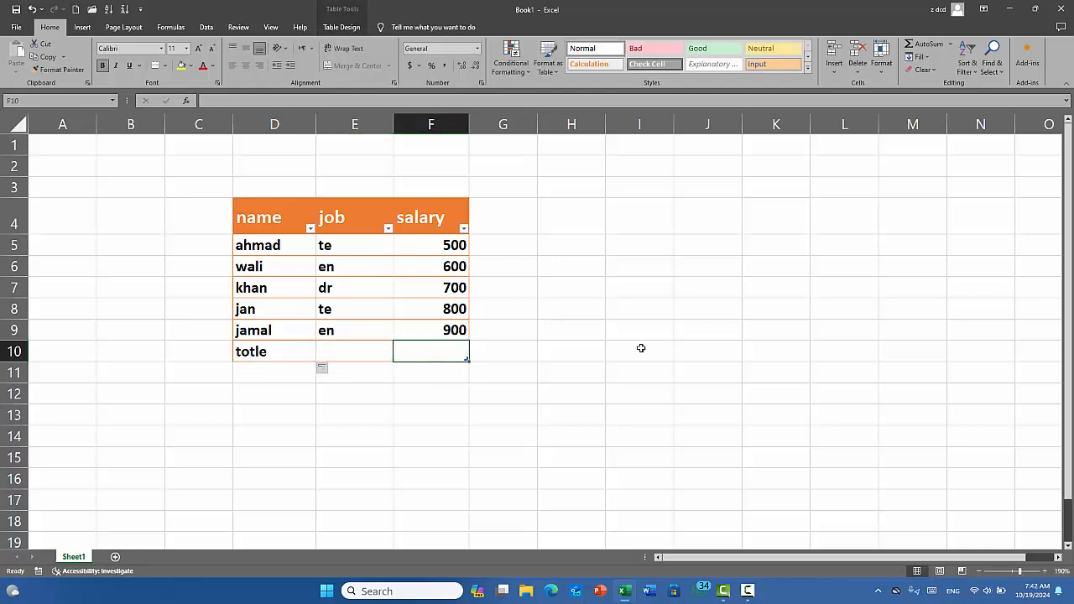
key(alt+equal)
key(alt+equal)
- Copy the whole table D4:F10 and display the Clipboard history
key(ctrl+a)
key(ctrl+c)
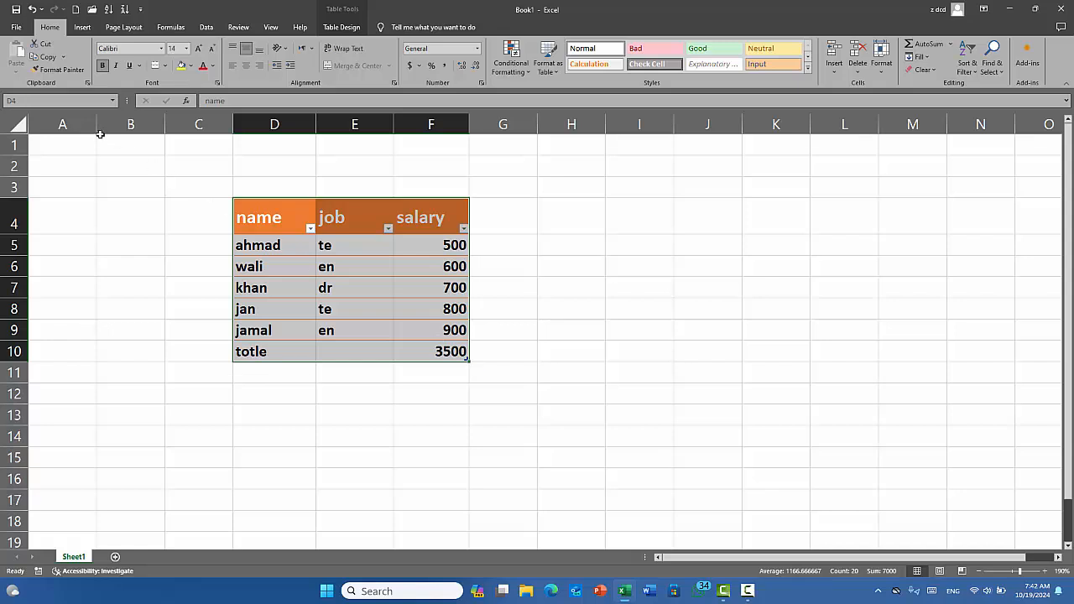
click(46, 44)
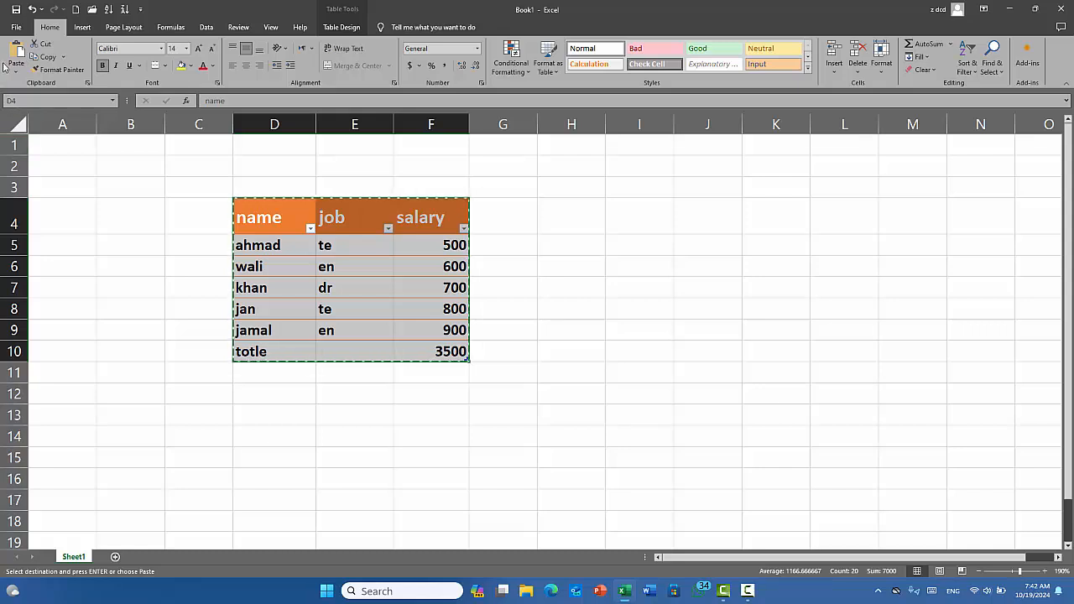
click(87, 82)
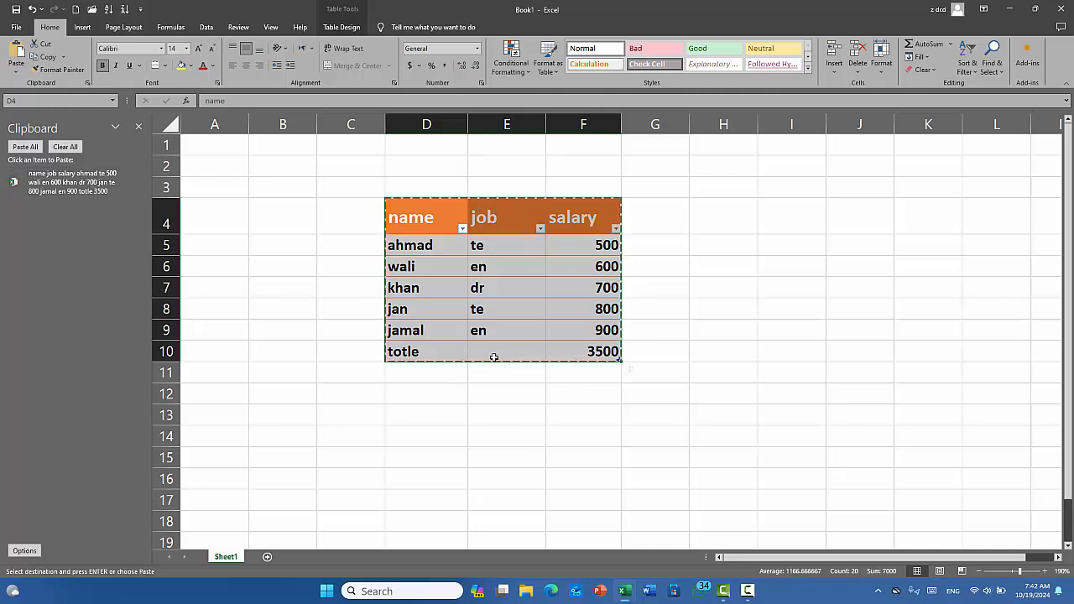
- Paste the collected table from the Clipboard history at D15
scroll(479, 356, down, 1)
click(428, 373)
click(436, 431)
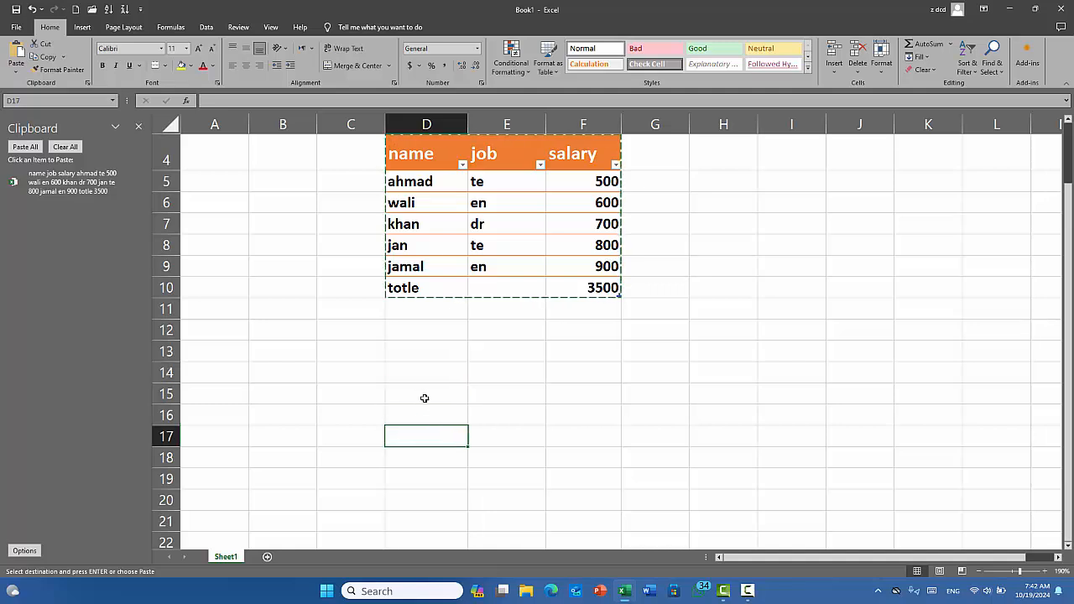
click(425, 397)
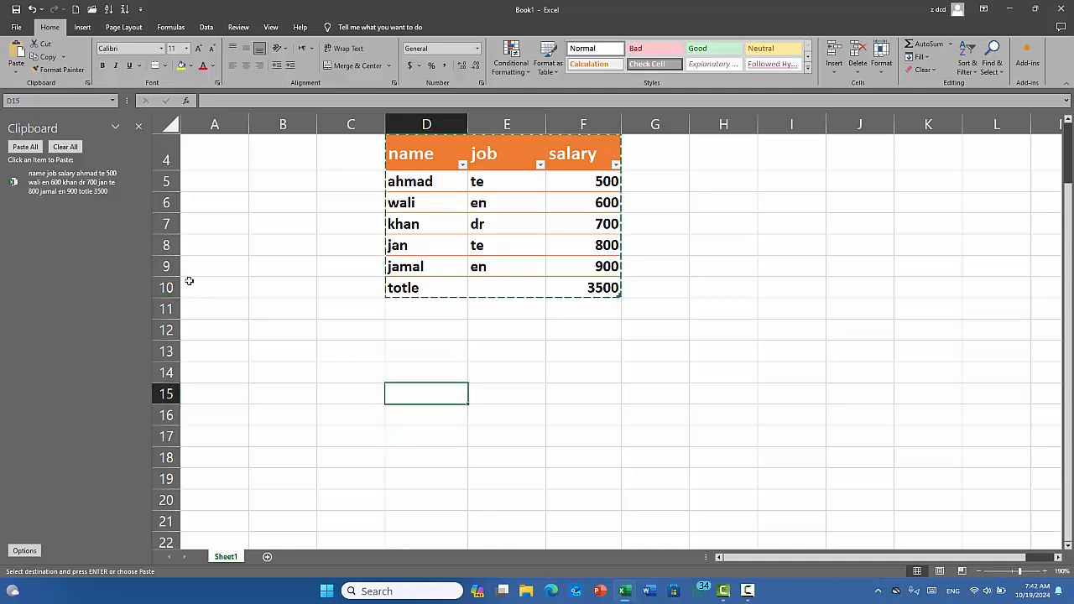
click(137, 182)
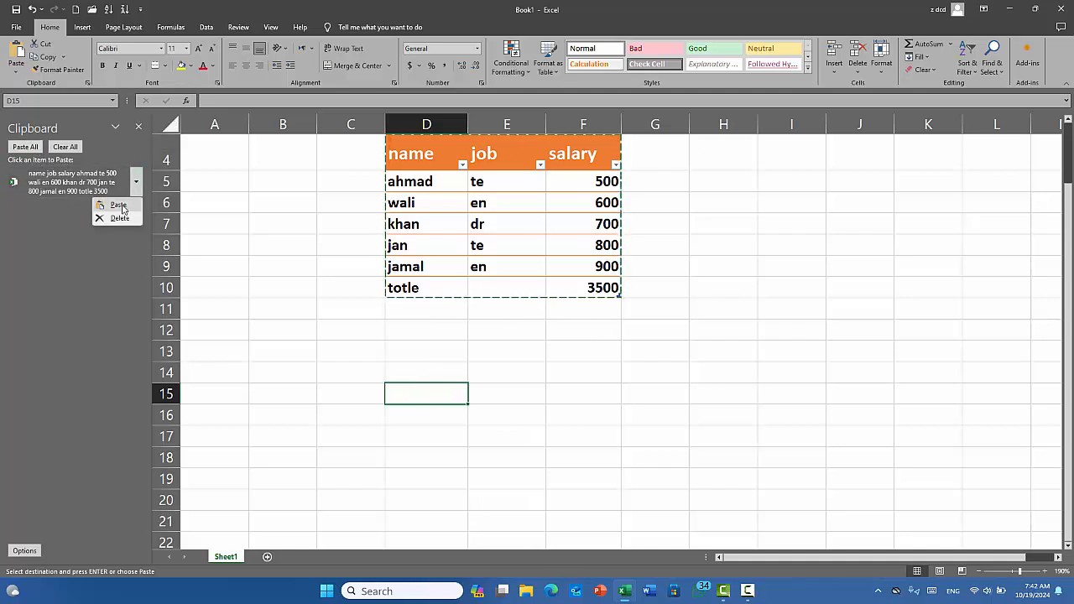
click(110, 205)
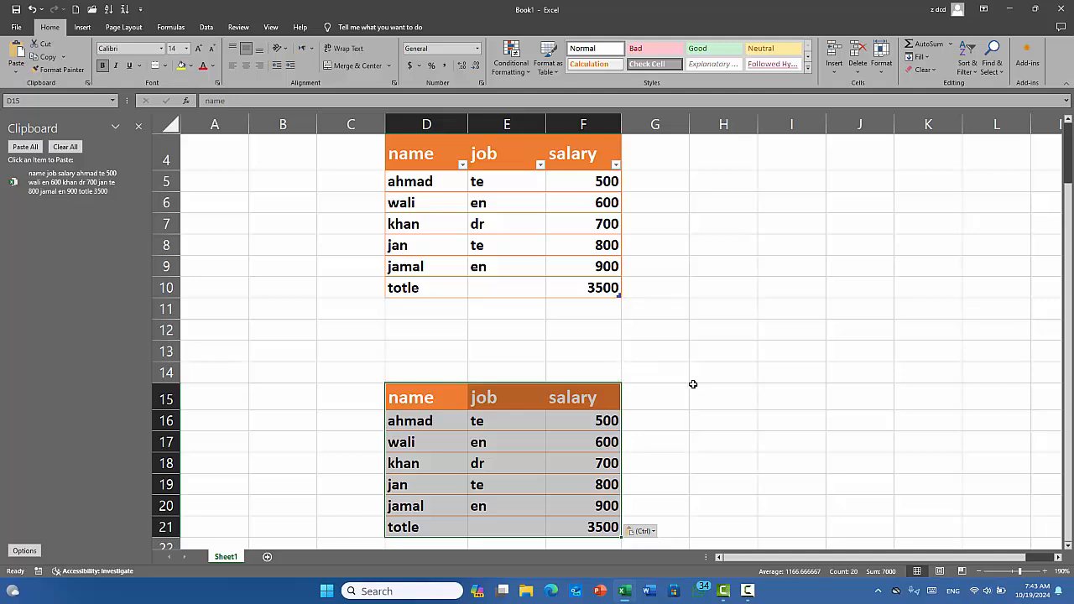
- Undo the table paste at D15 and close the Clipboard history
key(ctrl+z)
scroll(407, 294, up, 1)
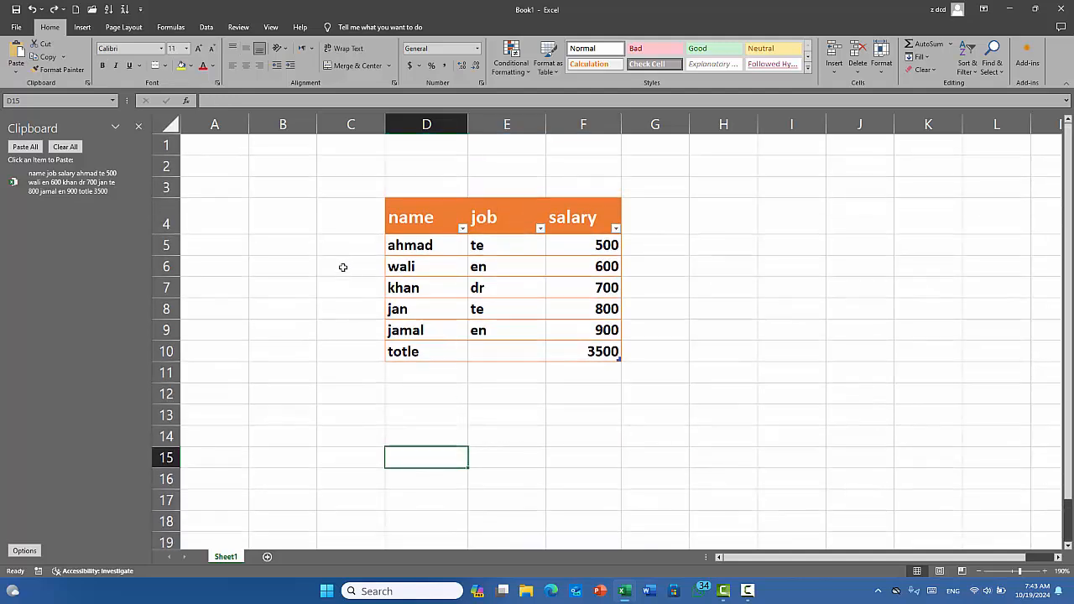
click(138, 126)
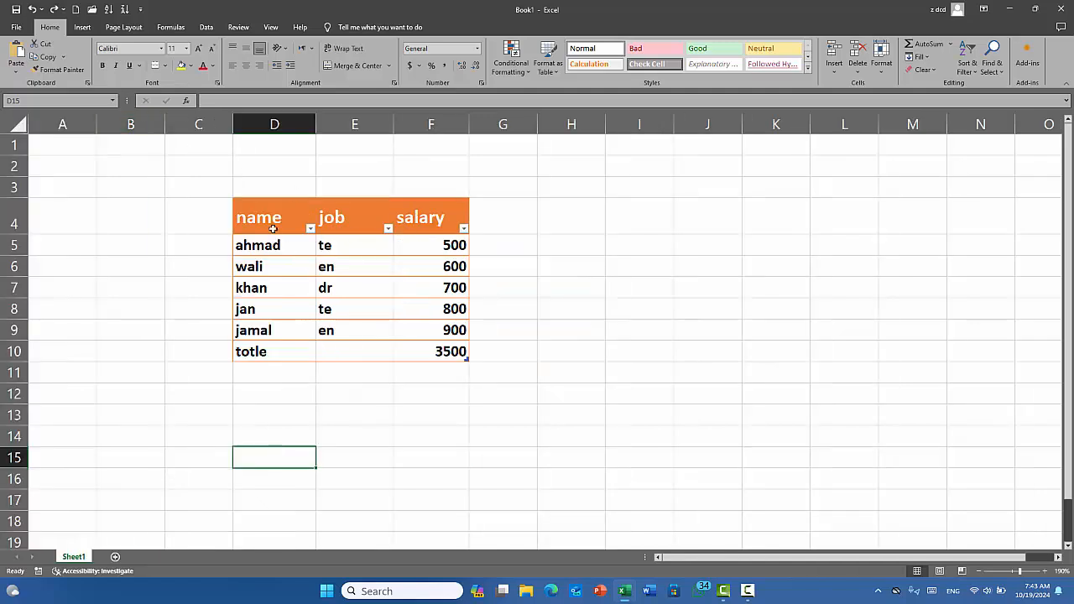
- Copy the table D4:F10 and select D14 as the paste destination
mouse_move(273, 228)
mouse_down()
mouse_move(285, 252)
mouse_move(429, 319)
mouse_move(450, 352)
mouse_up()
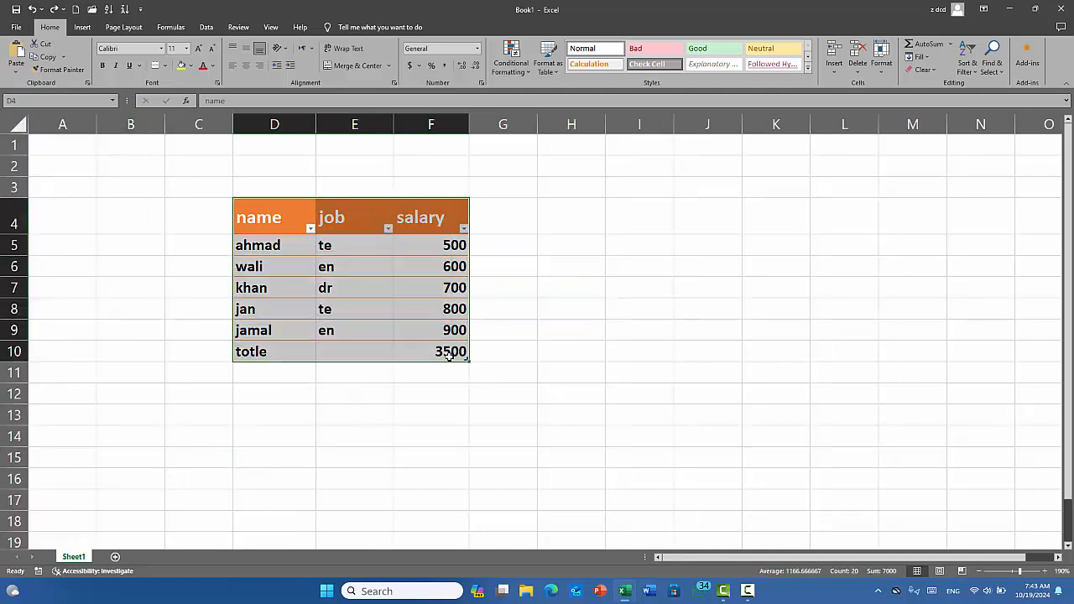
click(47, 57)
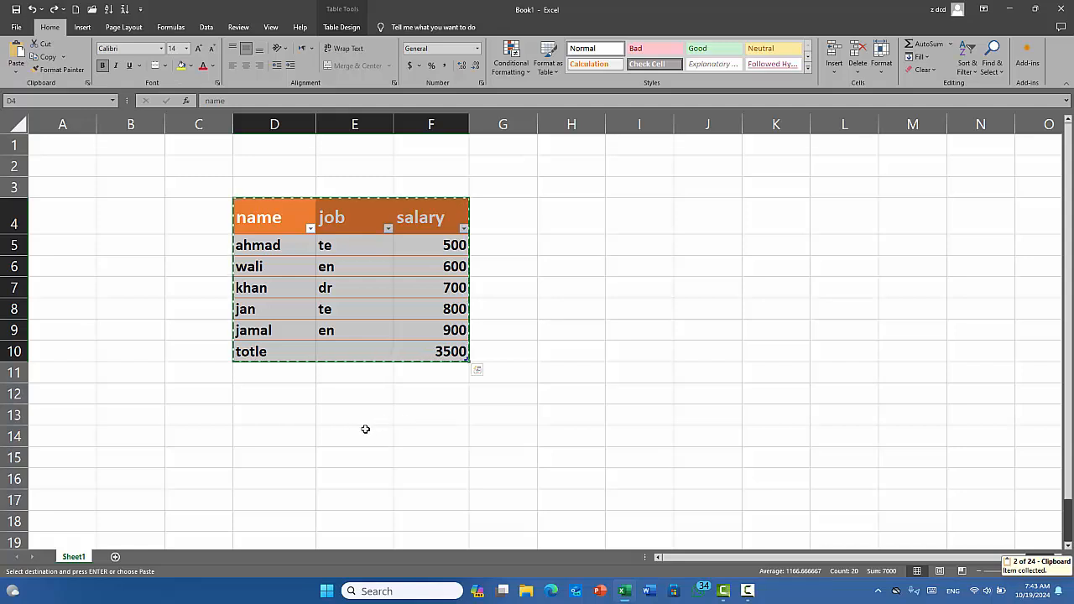
click(274, 435)
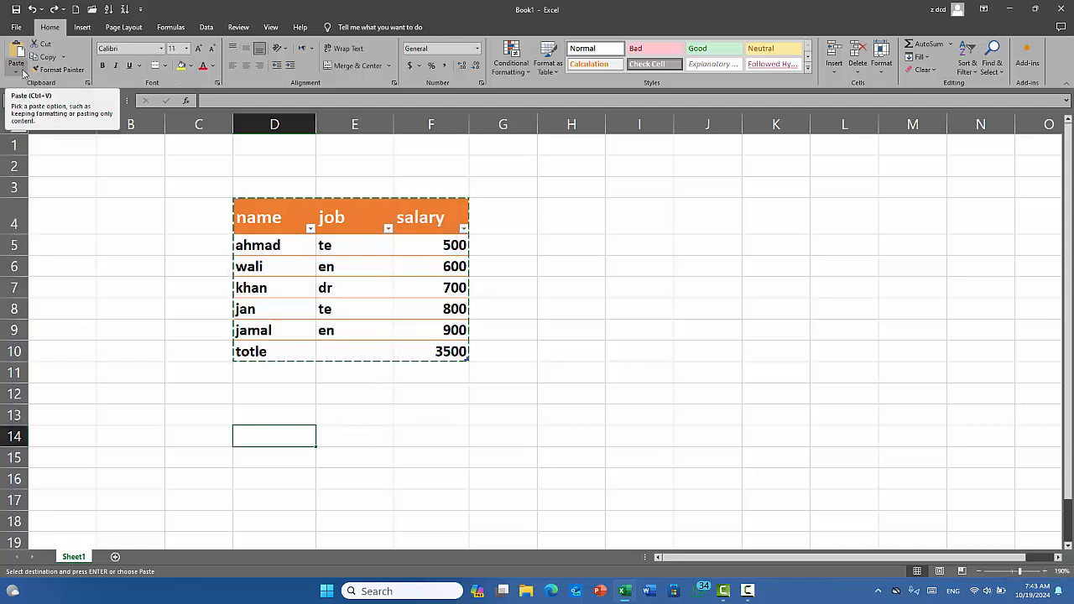
- Paste the copied table with its formatting at D14 and undo that paste
click(22, 72)
click(22, 73)
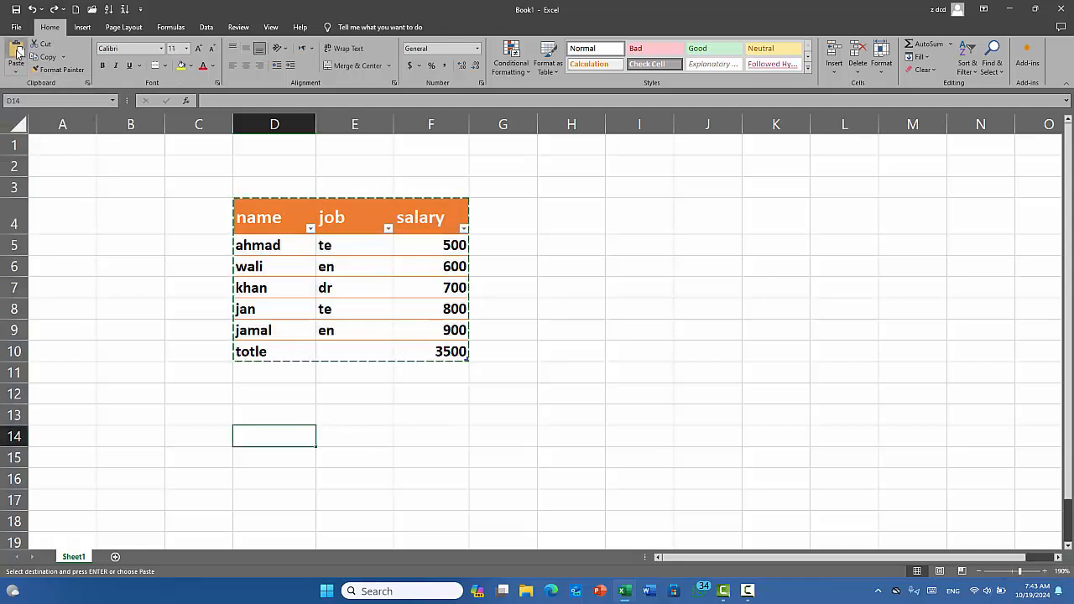
click(19, 52)
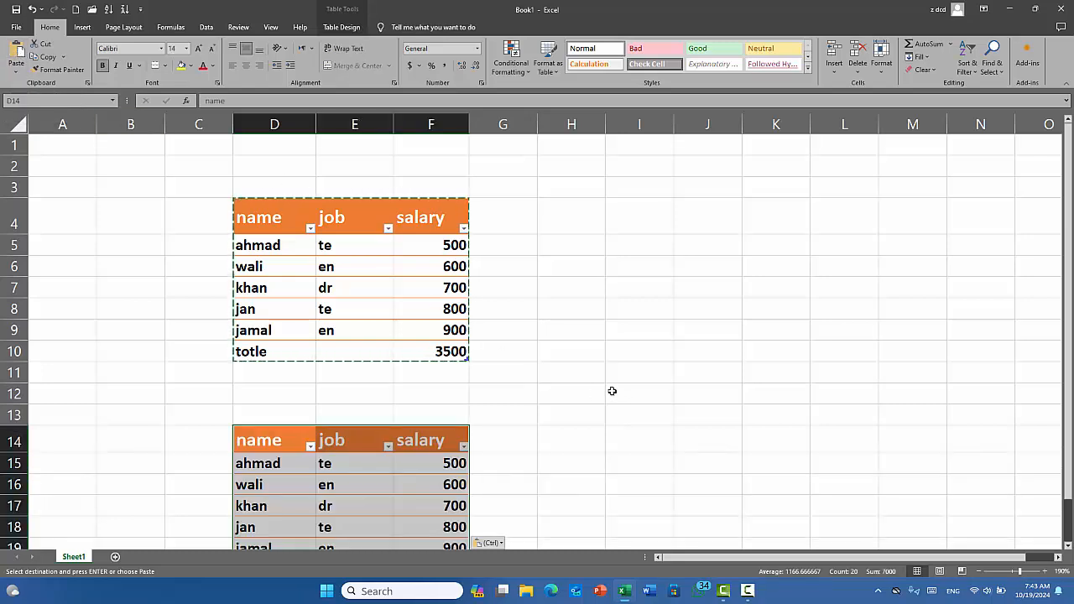
scroll(604, 384, down, 1)
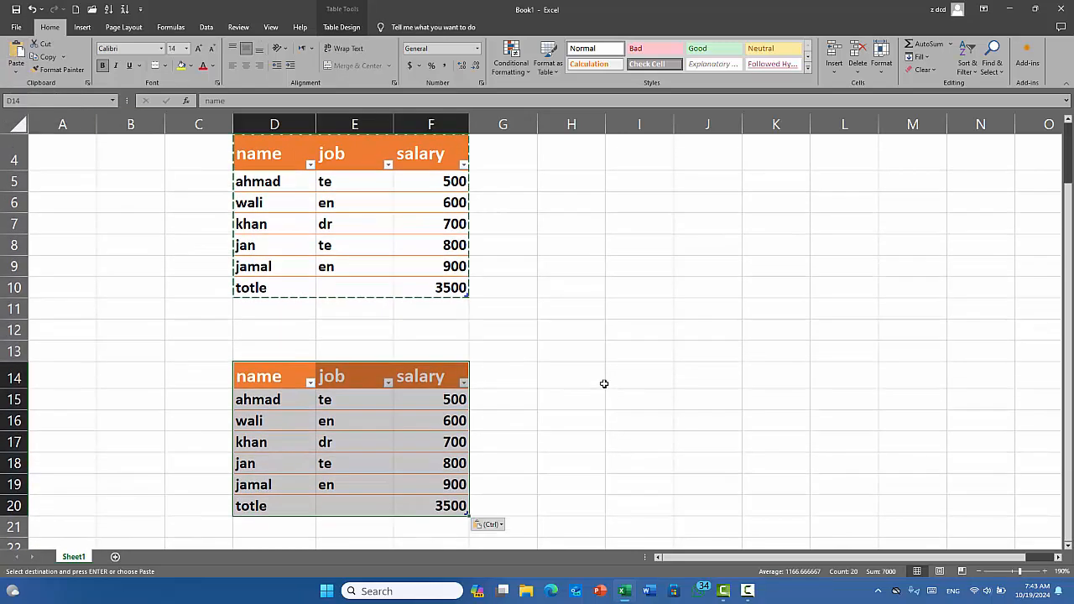
click(568, 358)
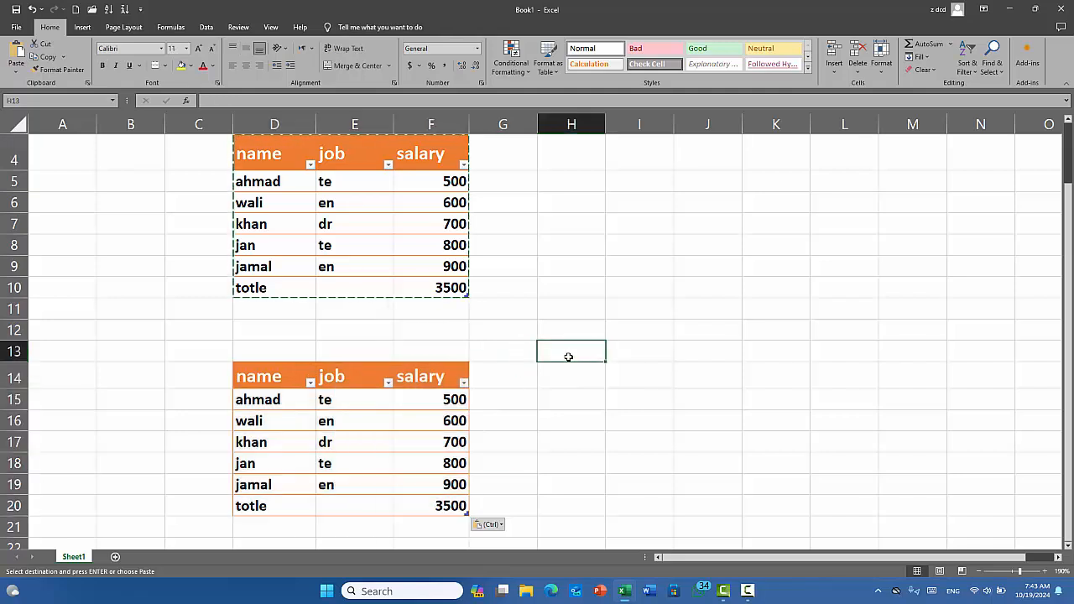
key(ctrl+z)
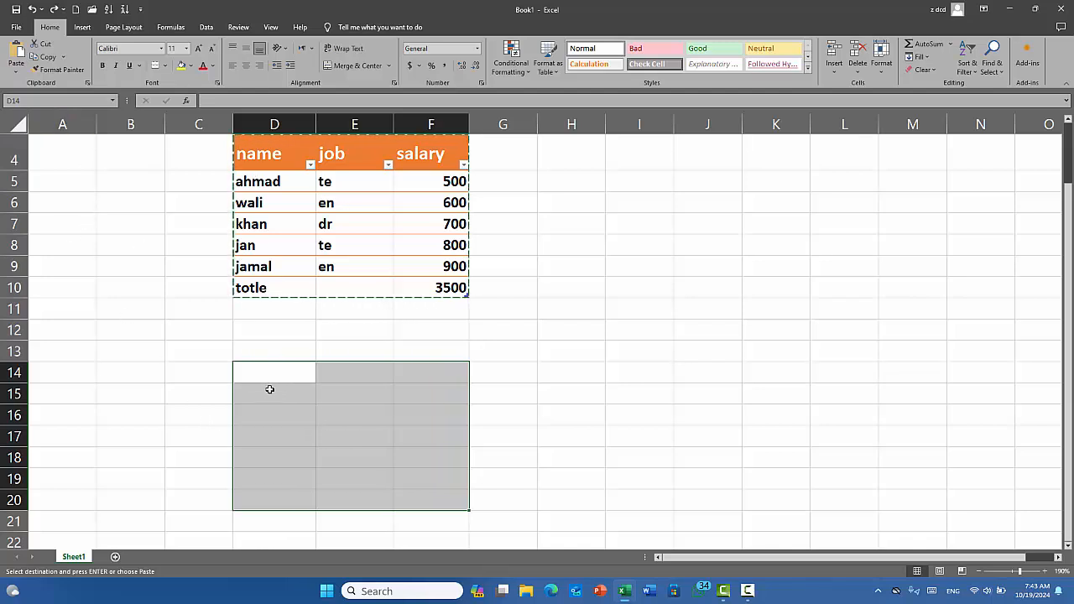
- Paste the copied table at D14 as Formulas only with Paste Special, and inspect the formula behind the original total in F10
click(17, 71)
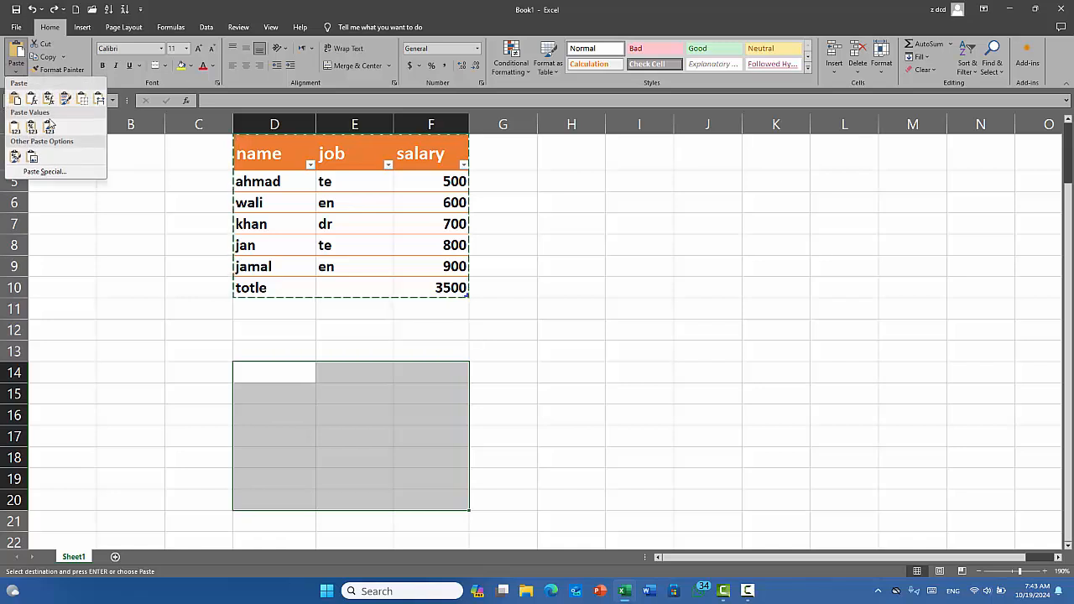
click(67, 174)
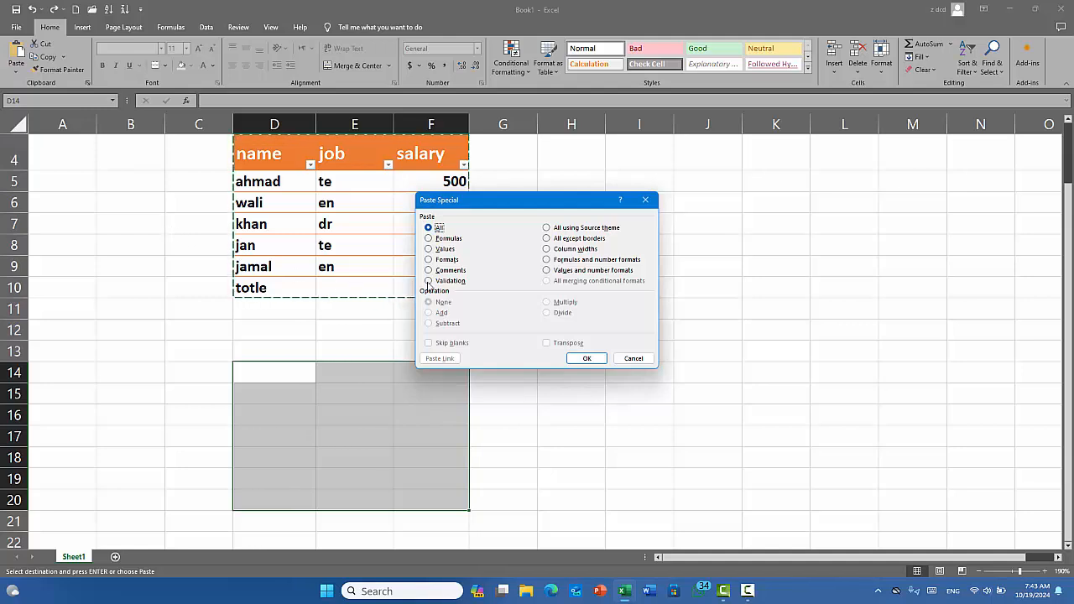
click(443, 240)
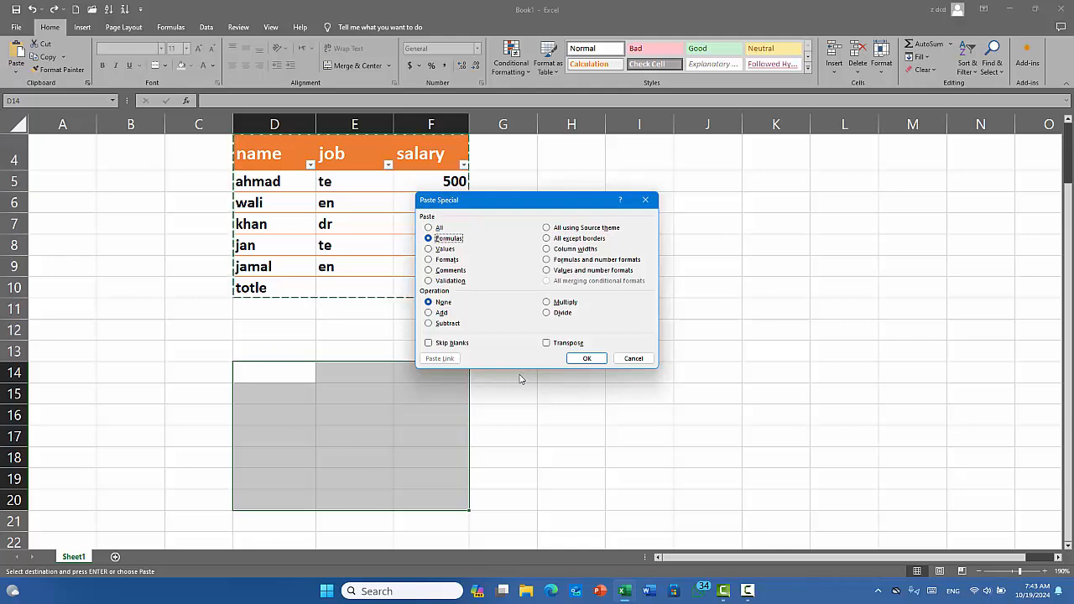
click(594, 362)
click(435, 424)
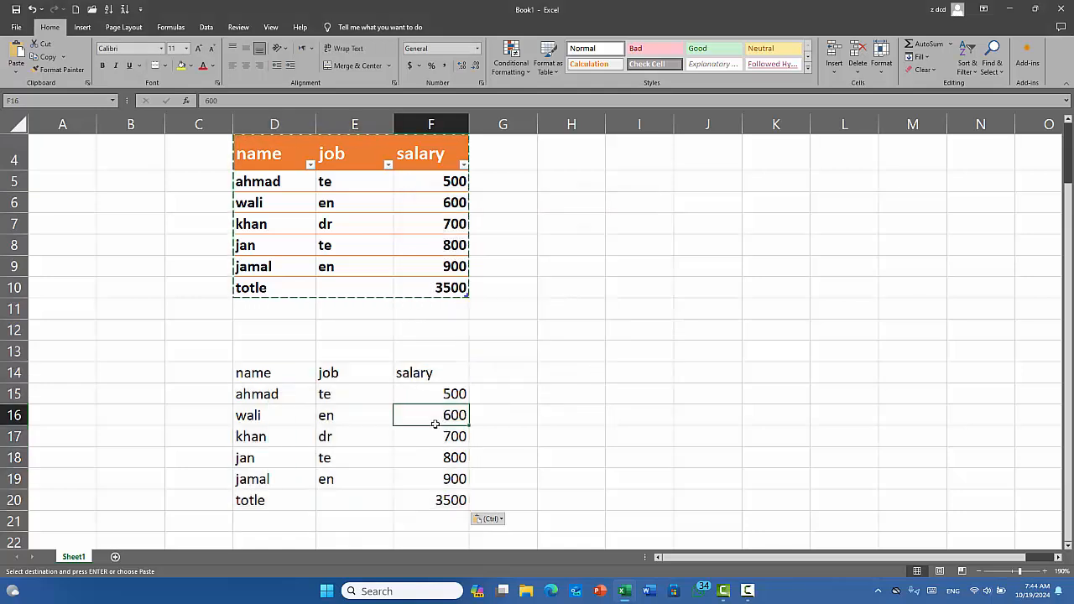
click(440, 287)
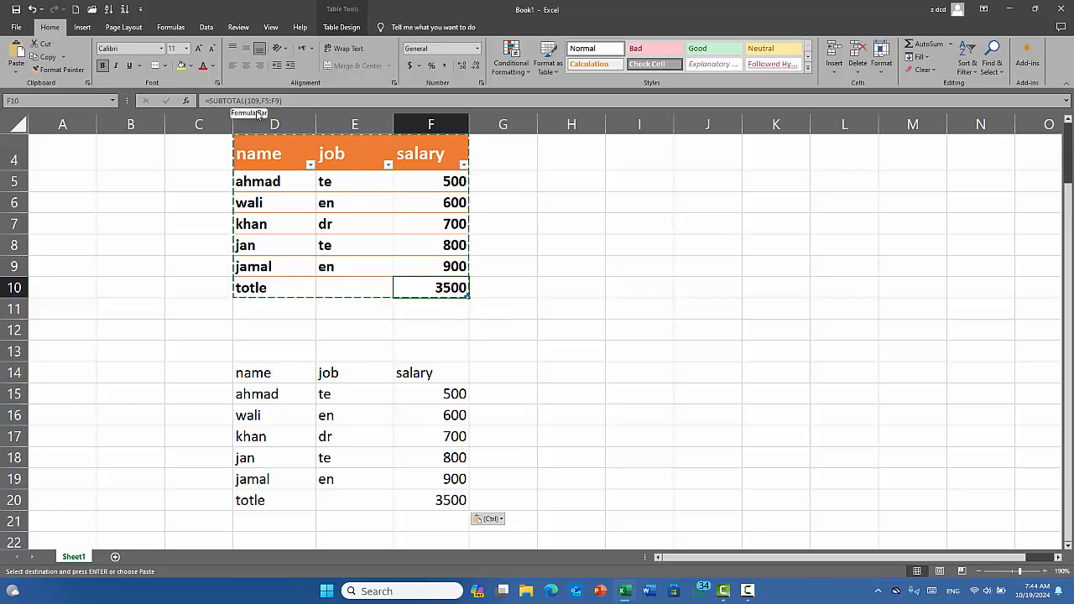
- Compare the total formulas in F10 and F20 with the individual salary cells in the original and pasted tables
click(435, 500)
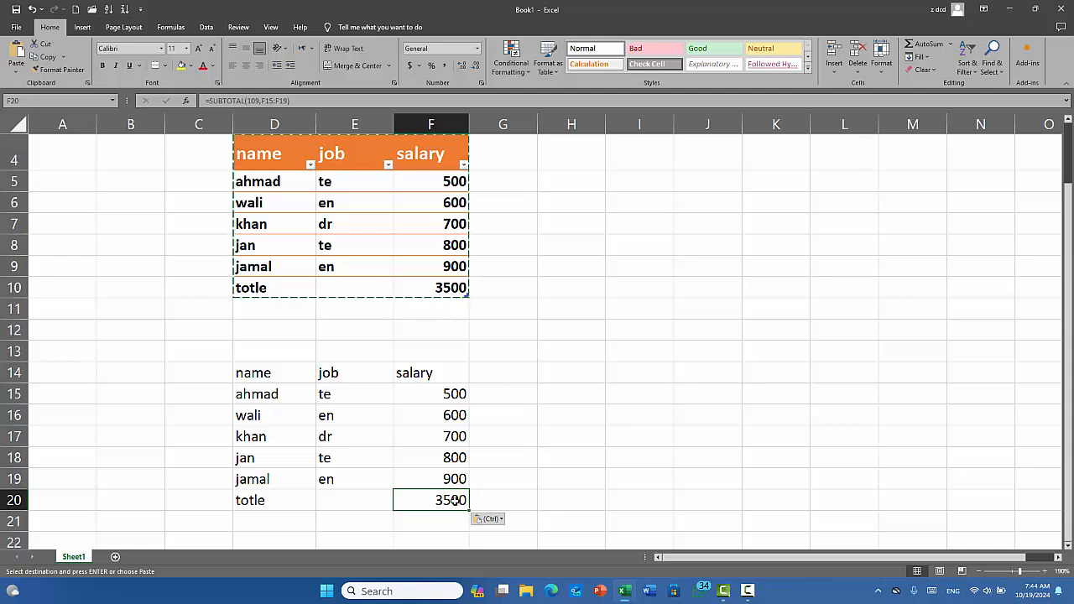
click(454, 224)
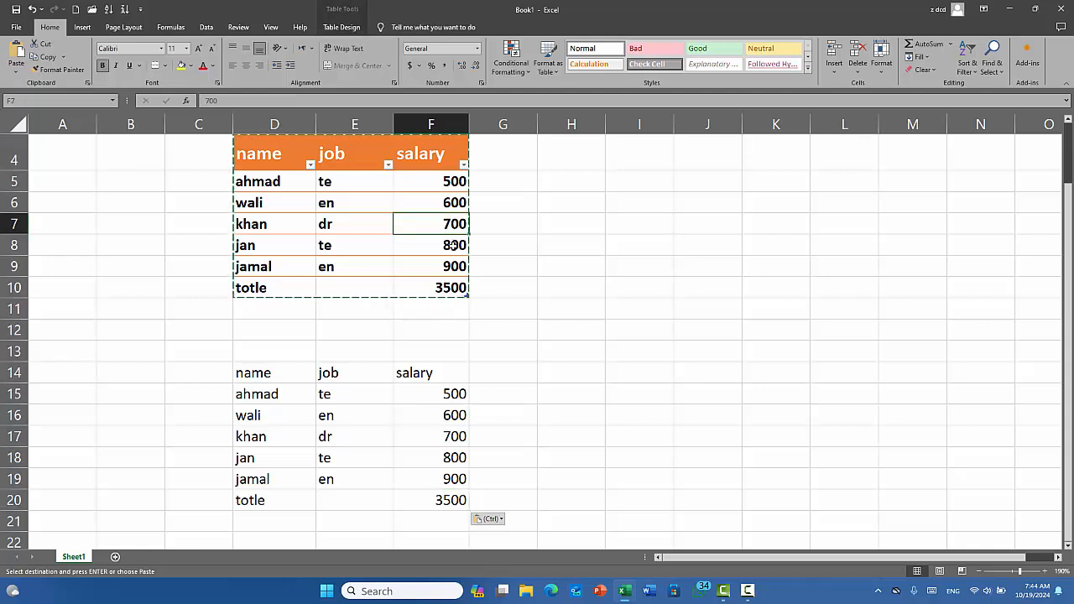
click(454, 245)
click(448, 219)
click(451, 288)
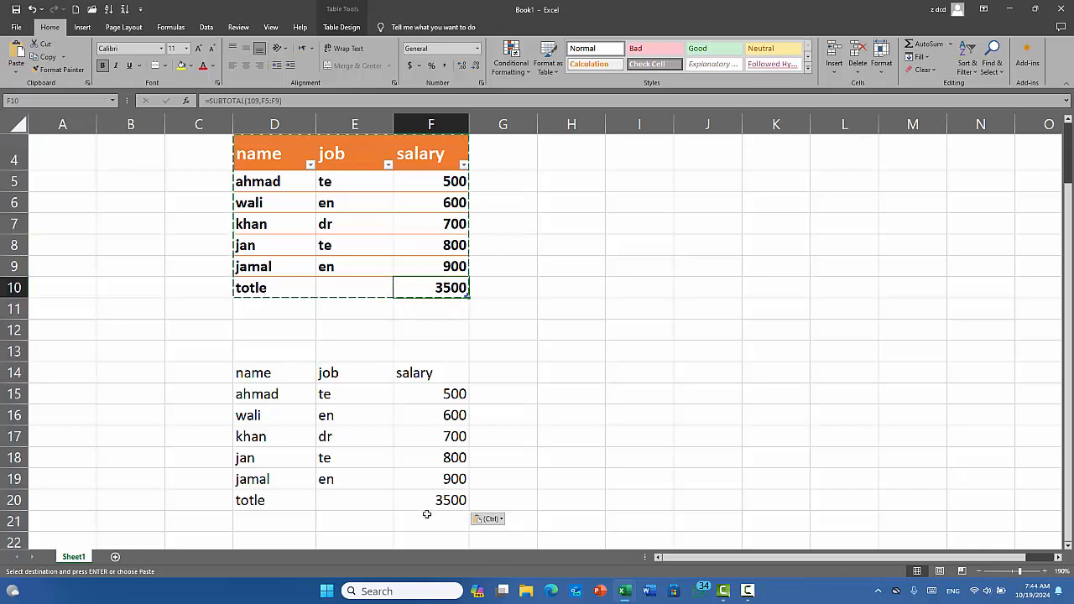
click(448, 501)
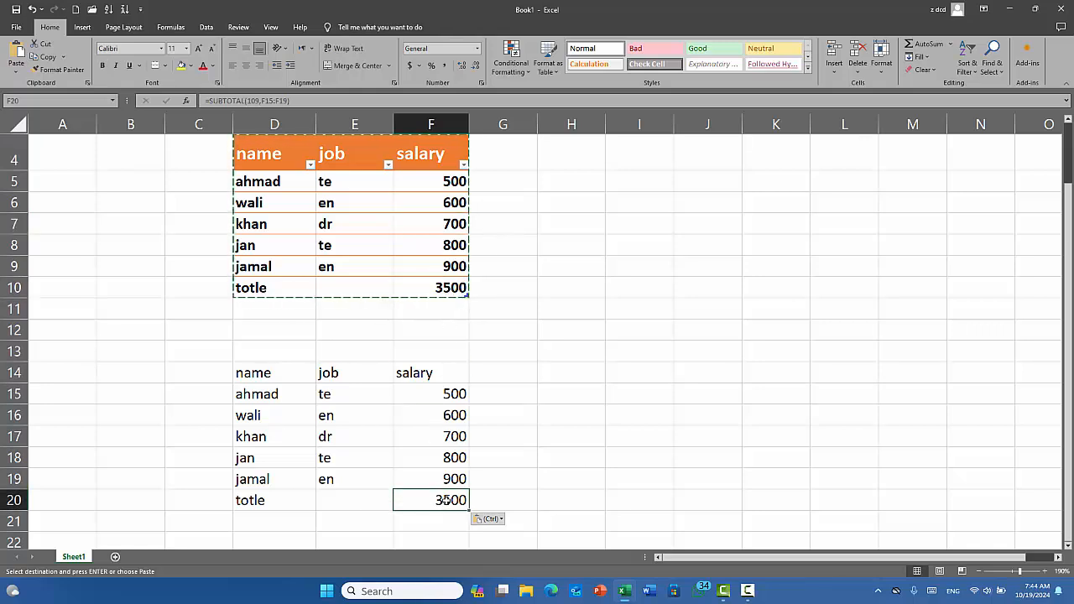
click(453, 460)
click(451, 432)
- Set the salary in F16 of the pasted table to 5 to test the total formula, and undo the edit
click(448, 415)
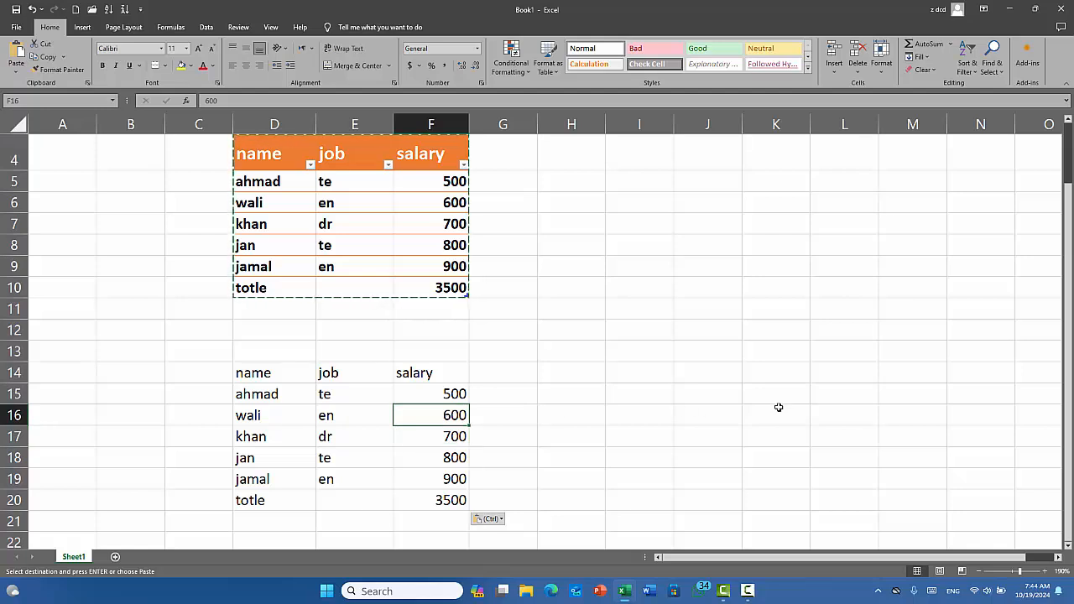
text(5)
key(Return)
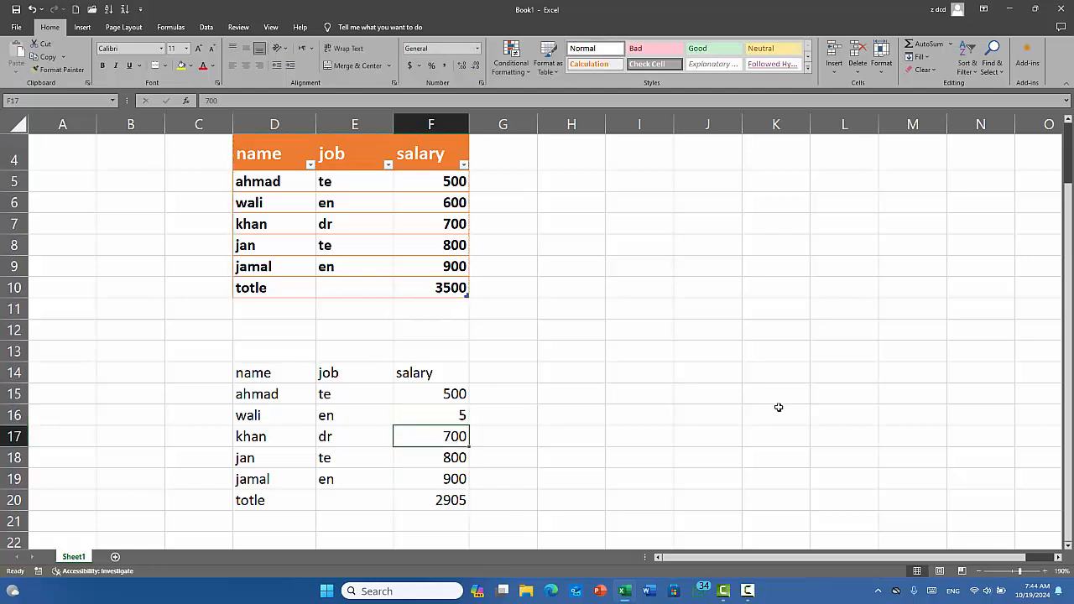
key(ctrl+z)
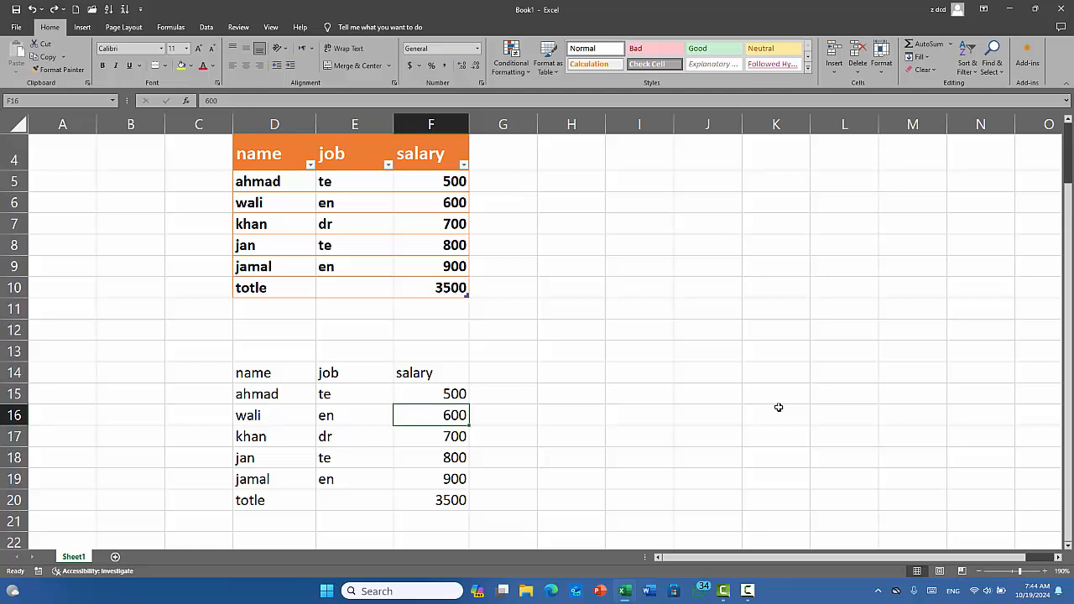
click(508, 358)
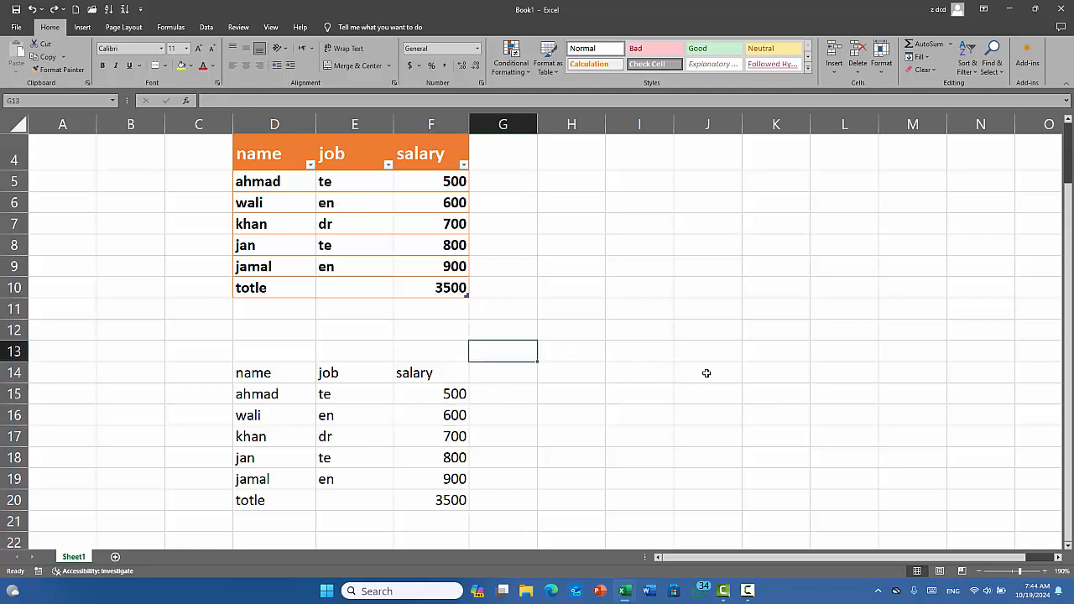
click(623, 245)
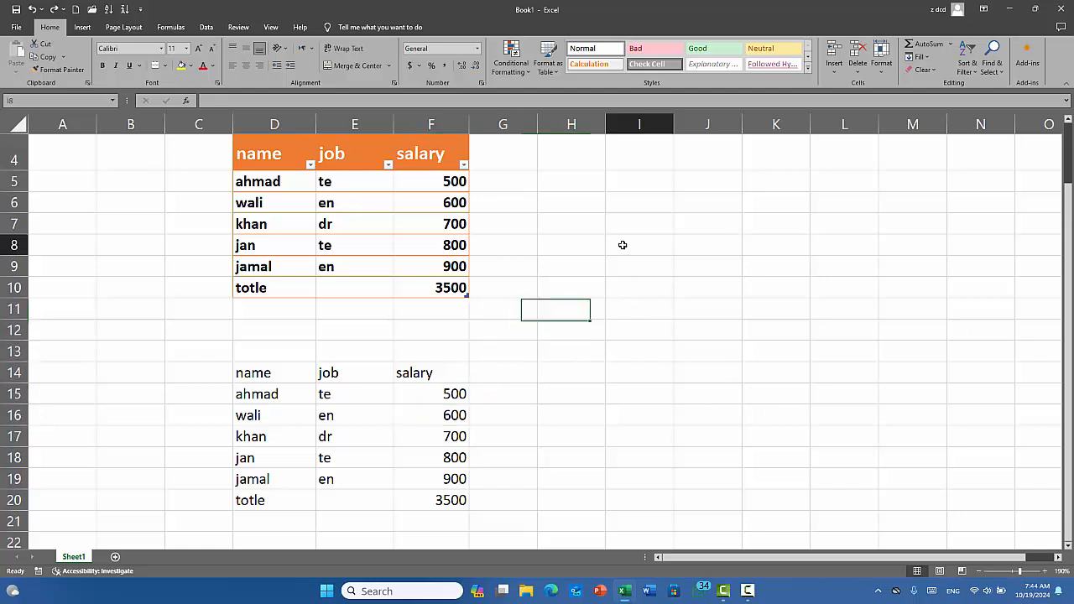
click(629, 293)
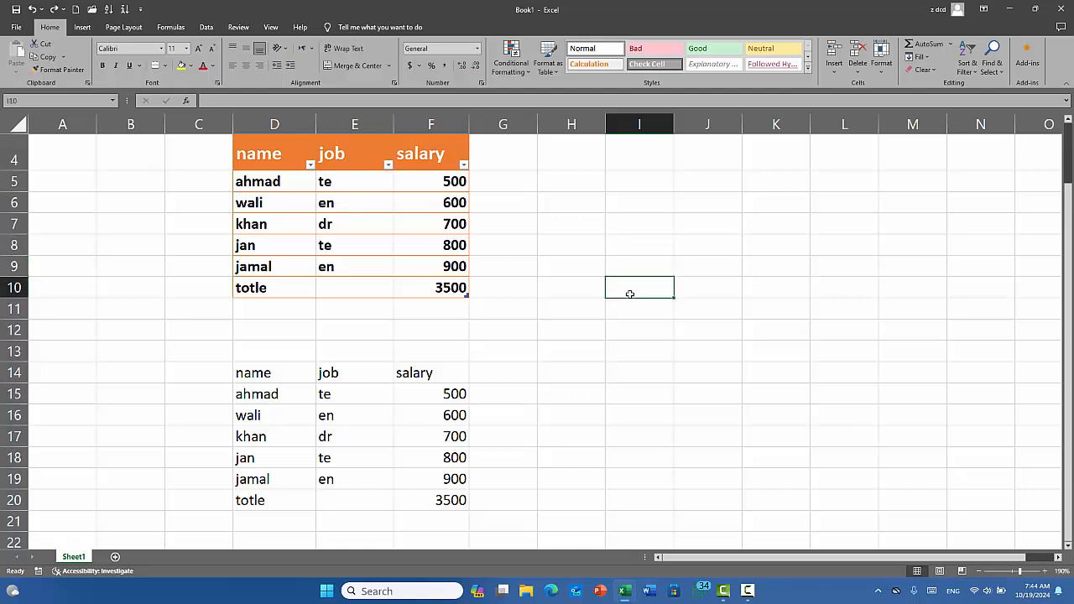
click(634, 307)
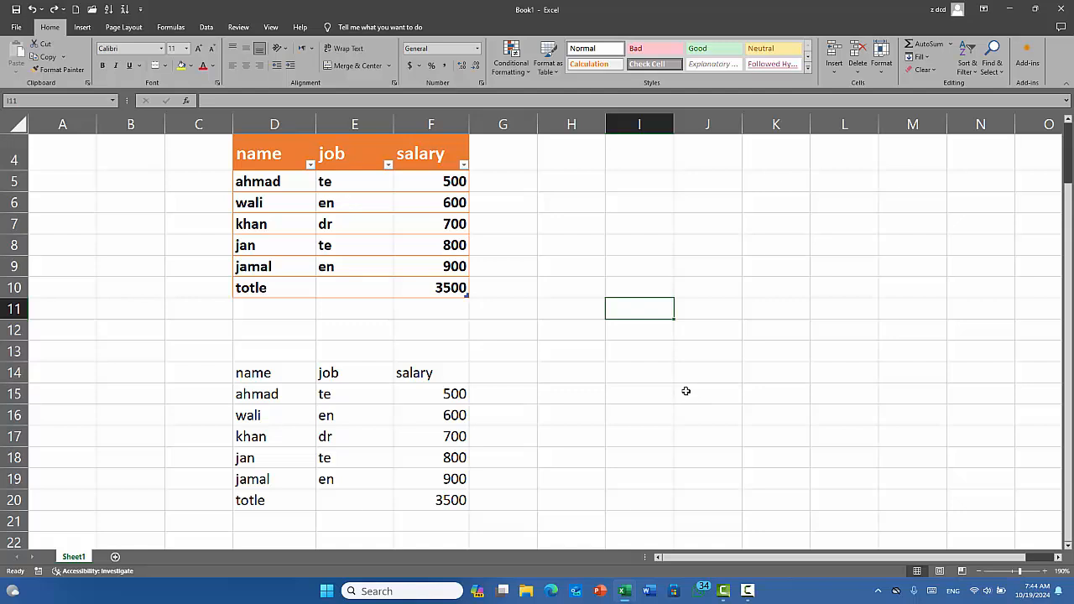
click(629, 349)
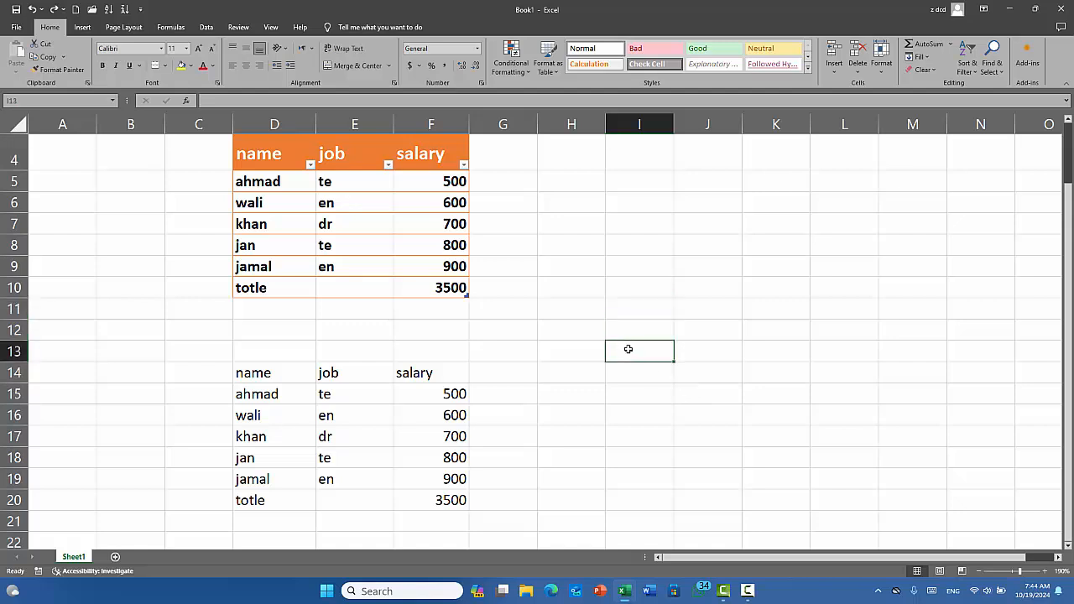
click(647, 306)
click(638, 433)
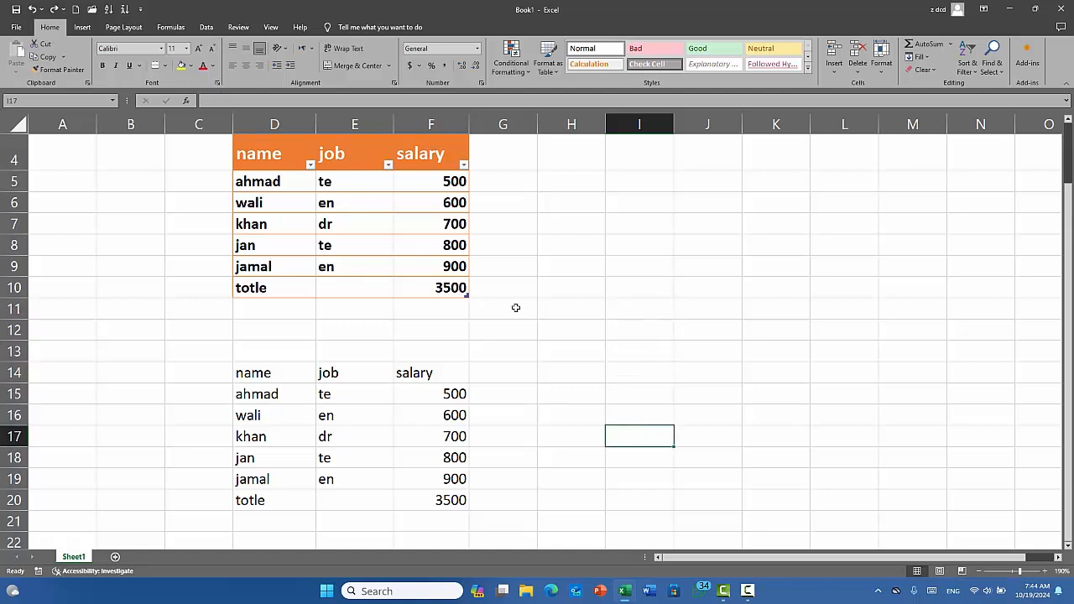
- Undo the formulas-only paste and paste the copied table at D14 as Values with Paste Special
key(ctrl+z)
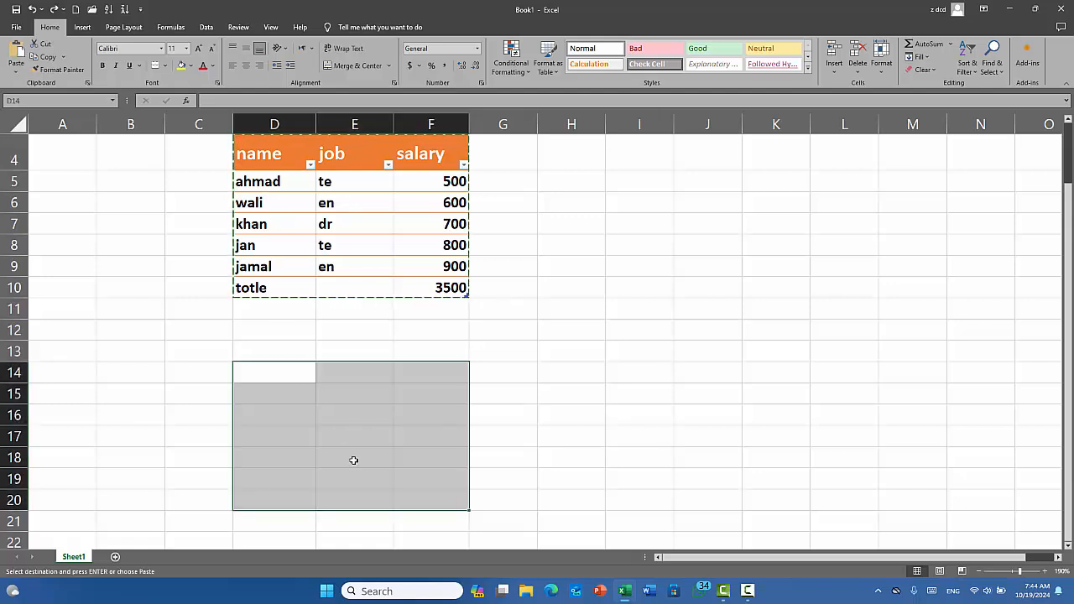
click(18, 74)
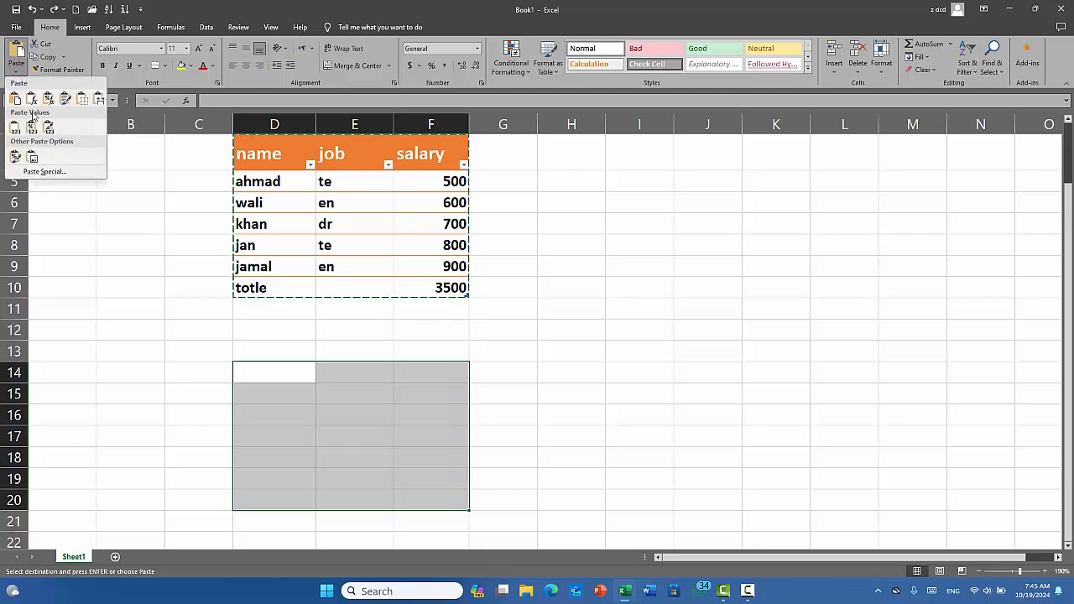
click(44, 171)
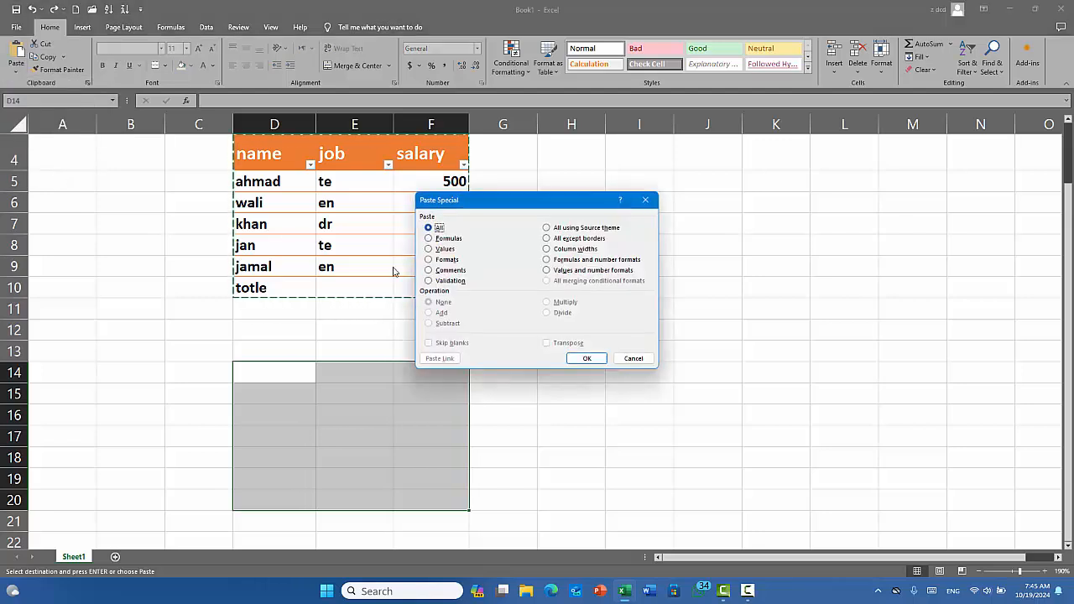
click(443, 249)
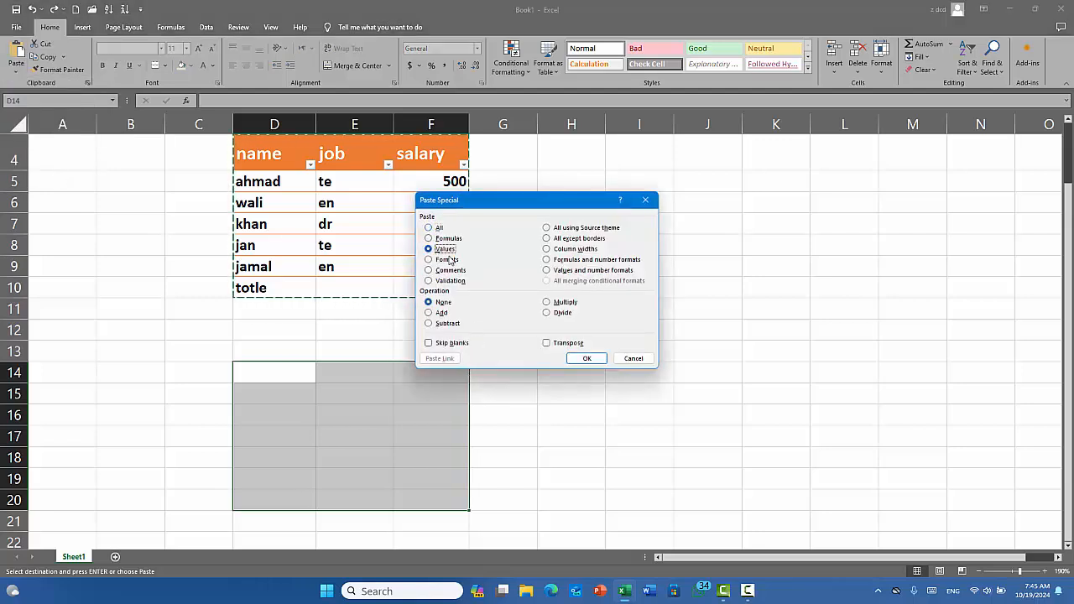
click(577, 360)
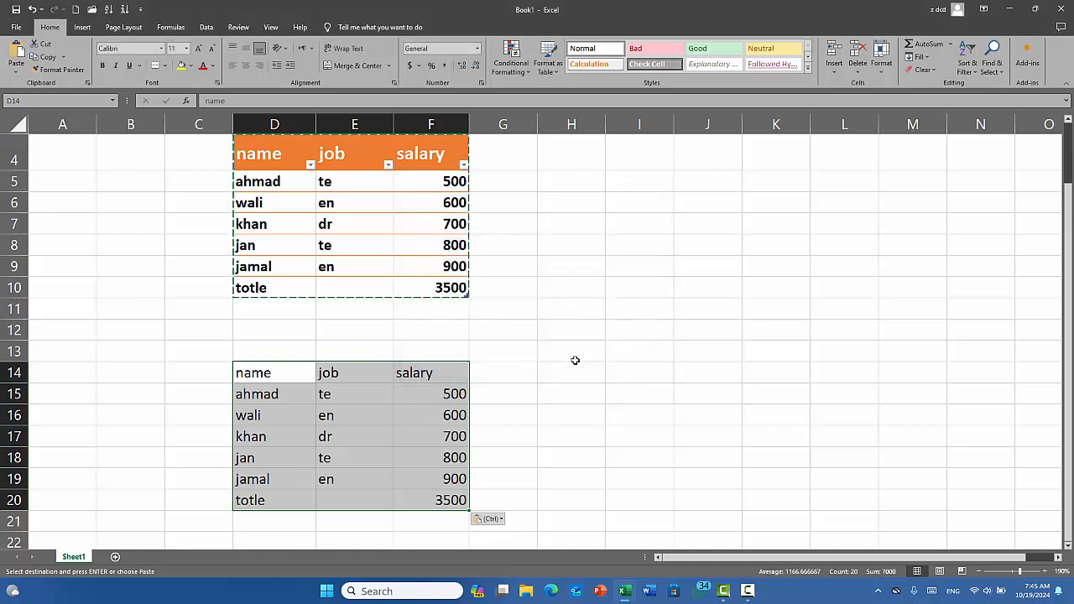
- Compare the contents of the original total cell F10 with the pasted total cell F20
click(558, 423)
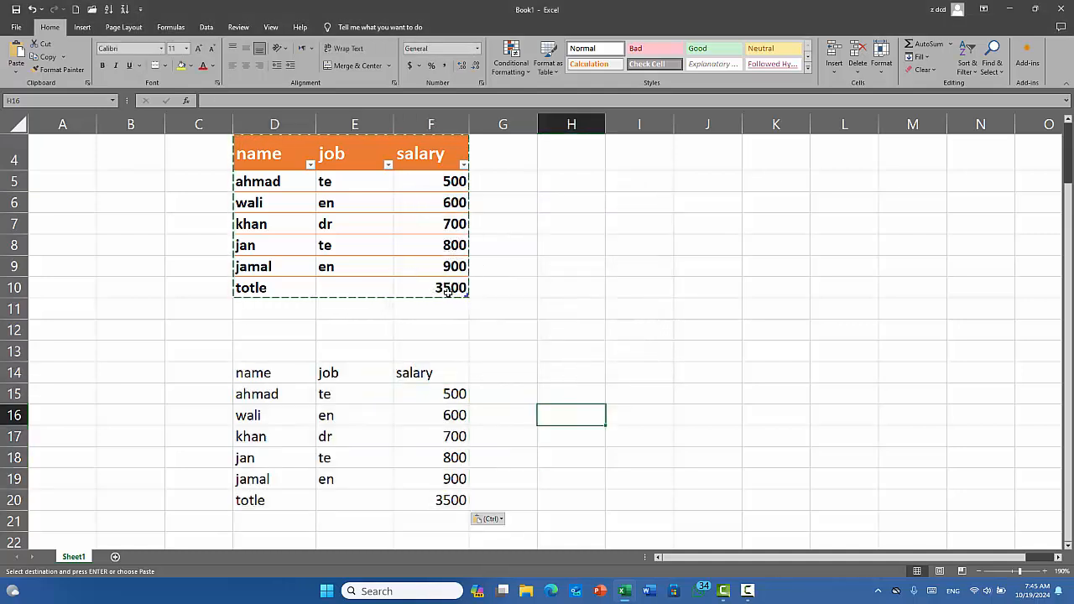
click(453, 290)
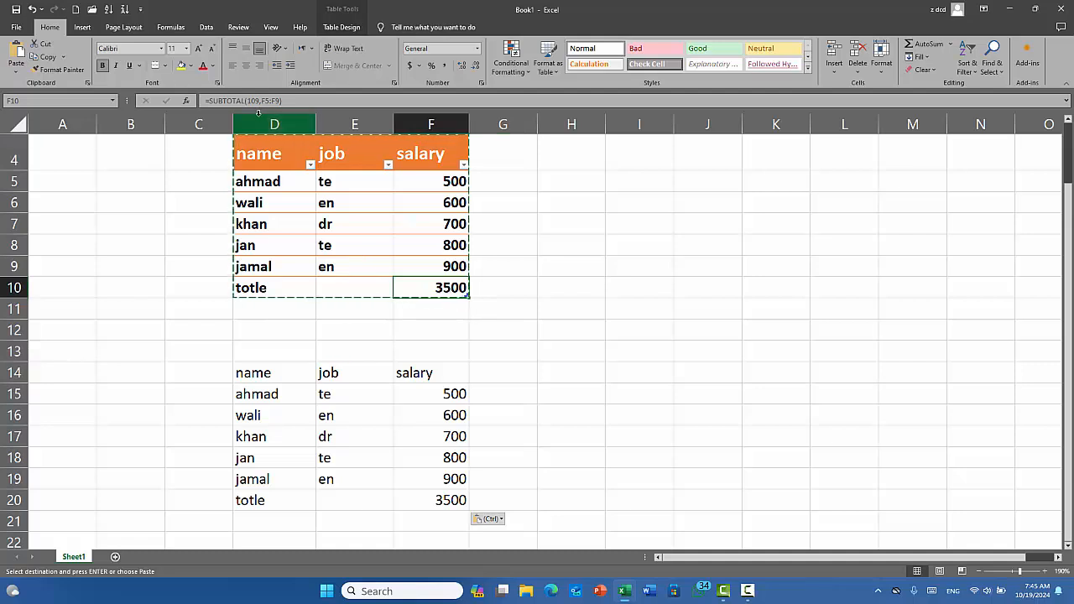
click(443, 501)
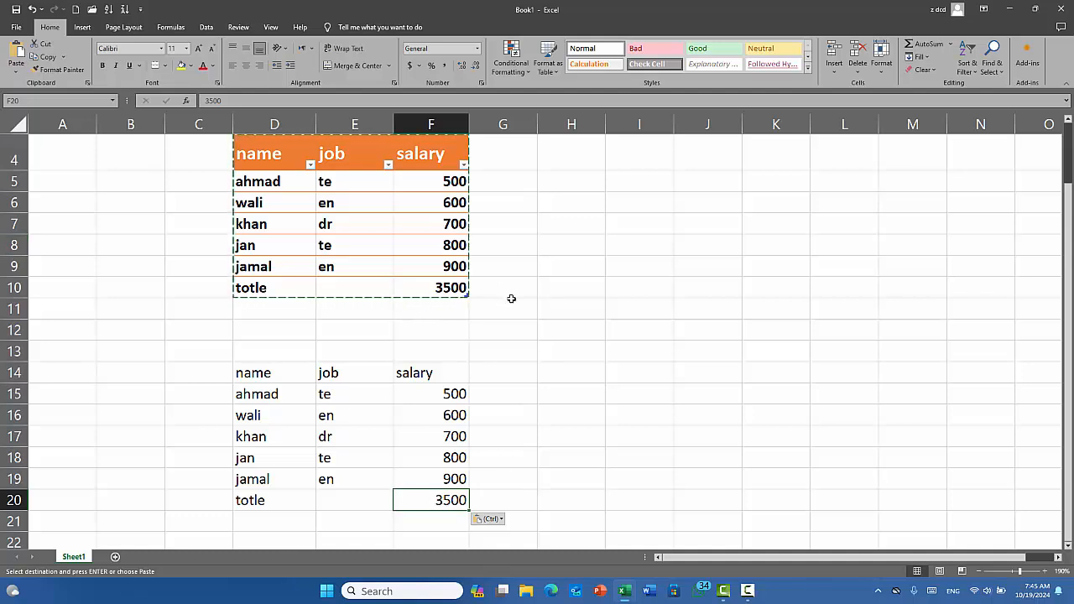
- Replace the values paste at D14 with a Formats-only Paste Special of the copied table, and undo it
key(ctrl+z)
click(16, 71)
click(46, 172)
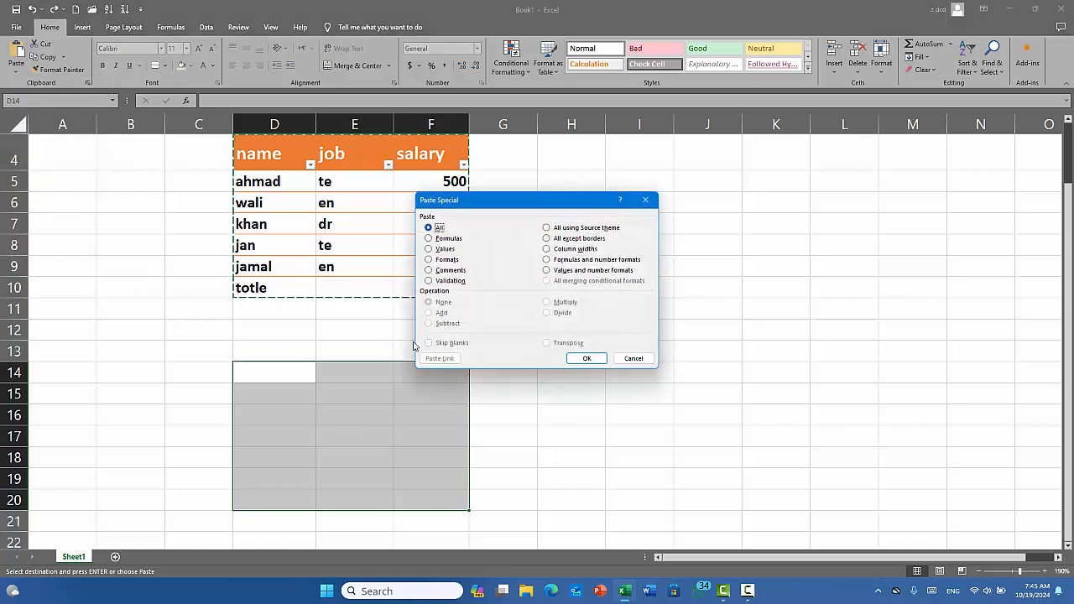
click(443, 262)
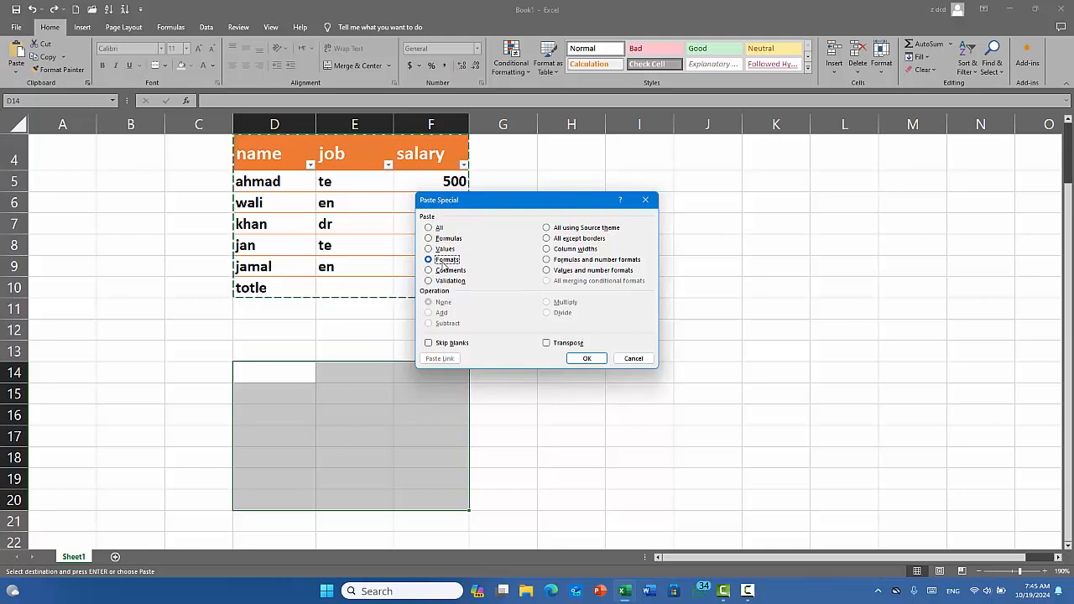
click(587, 358)
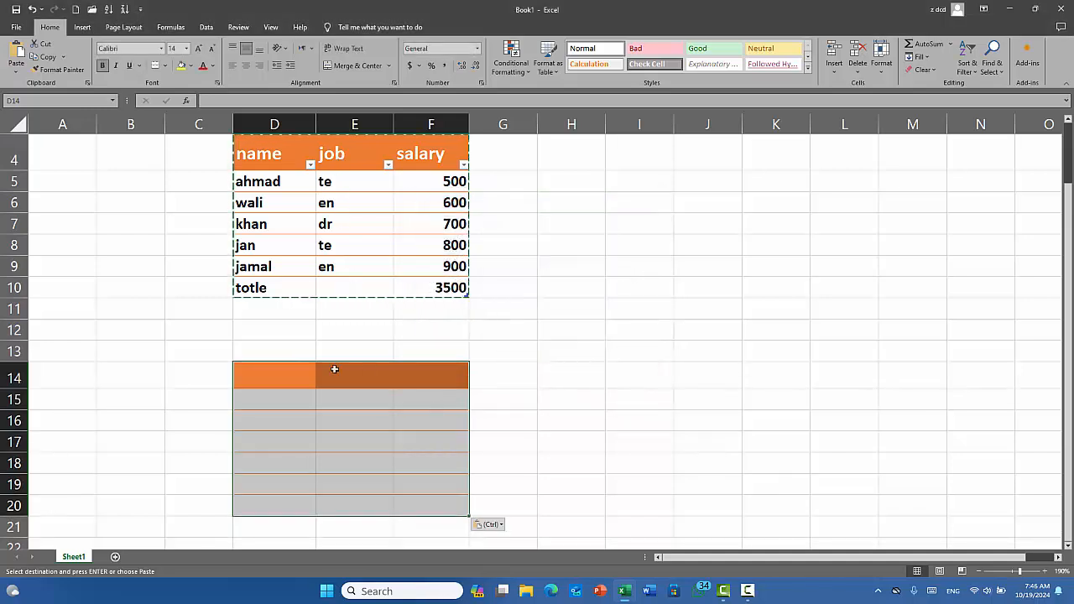
click(362, 462)
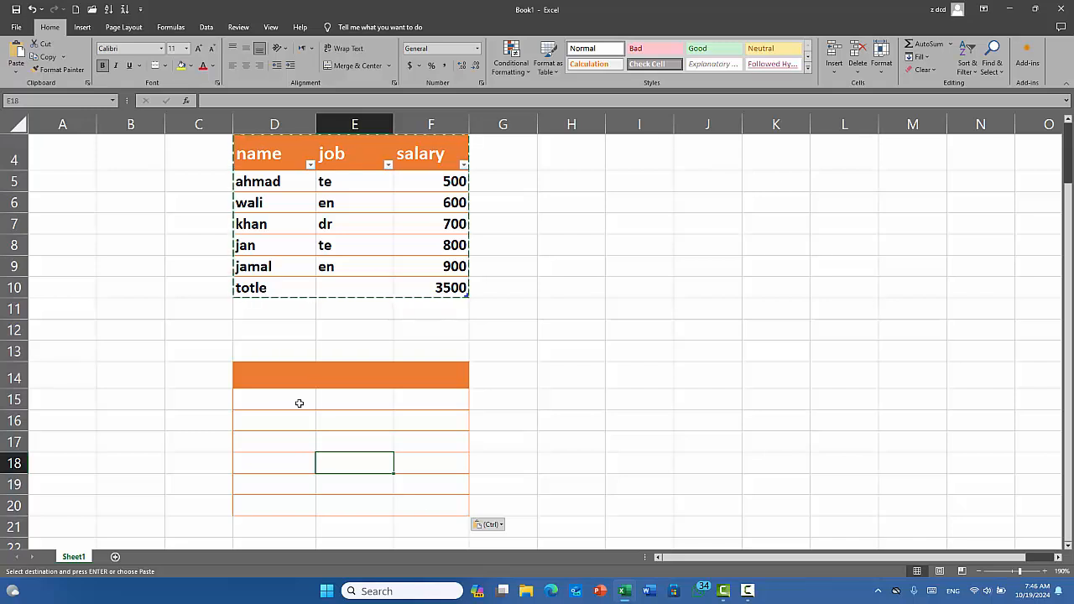
key(ctrl+z)
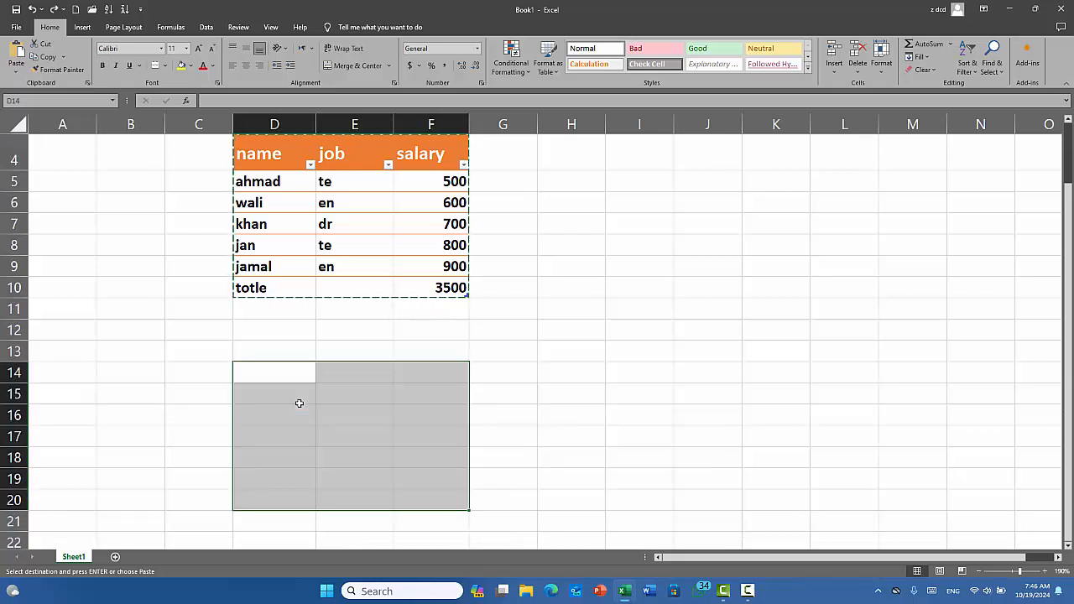
click(11, 74)
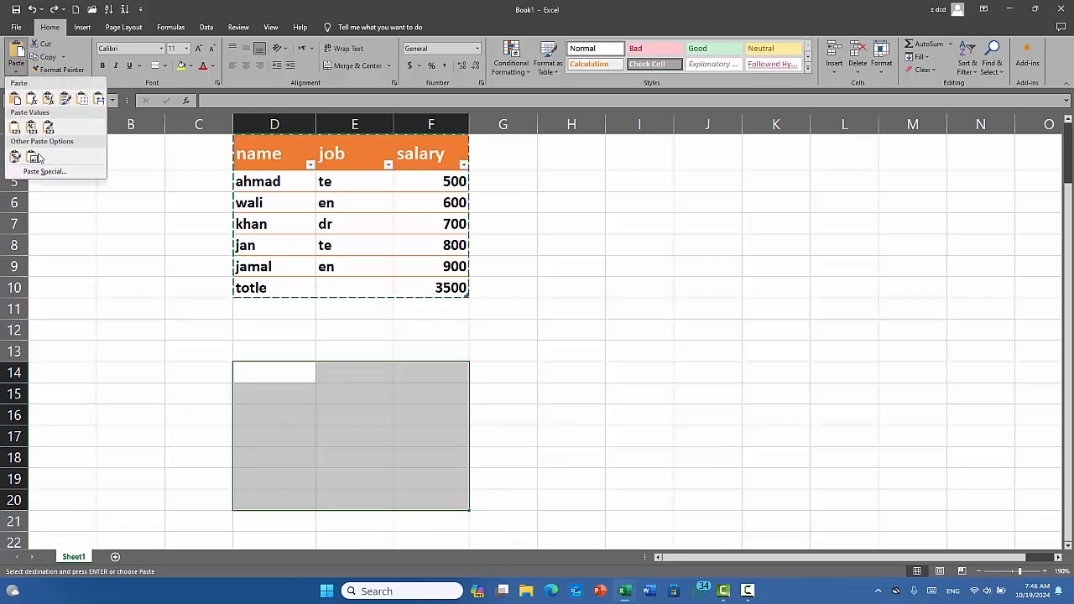
click(46, 174)
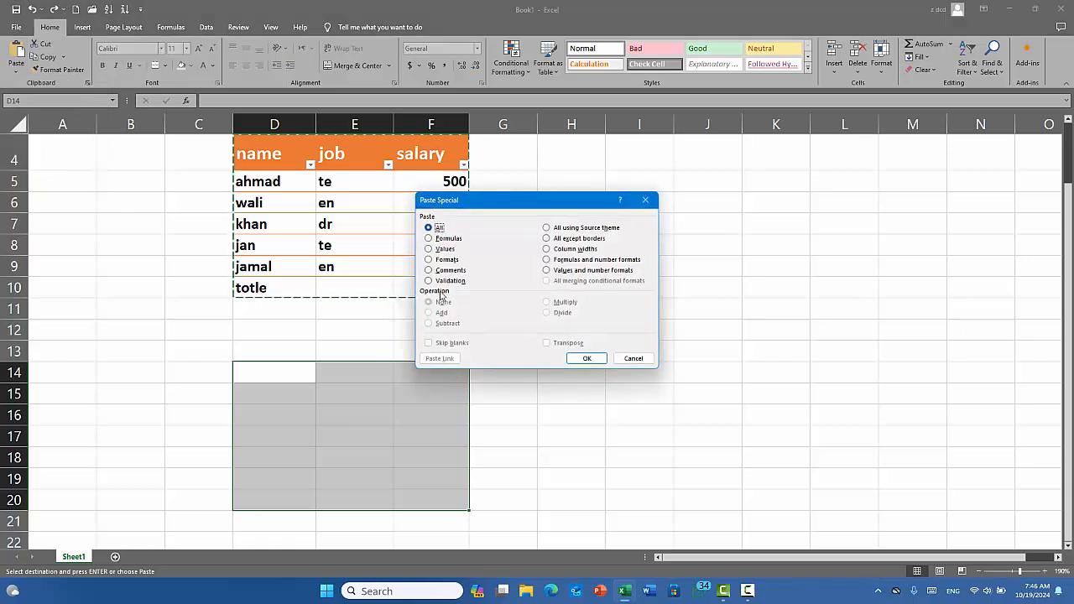
click(634, 359)
click(381, 415)
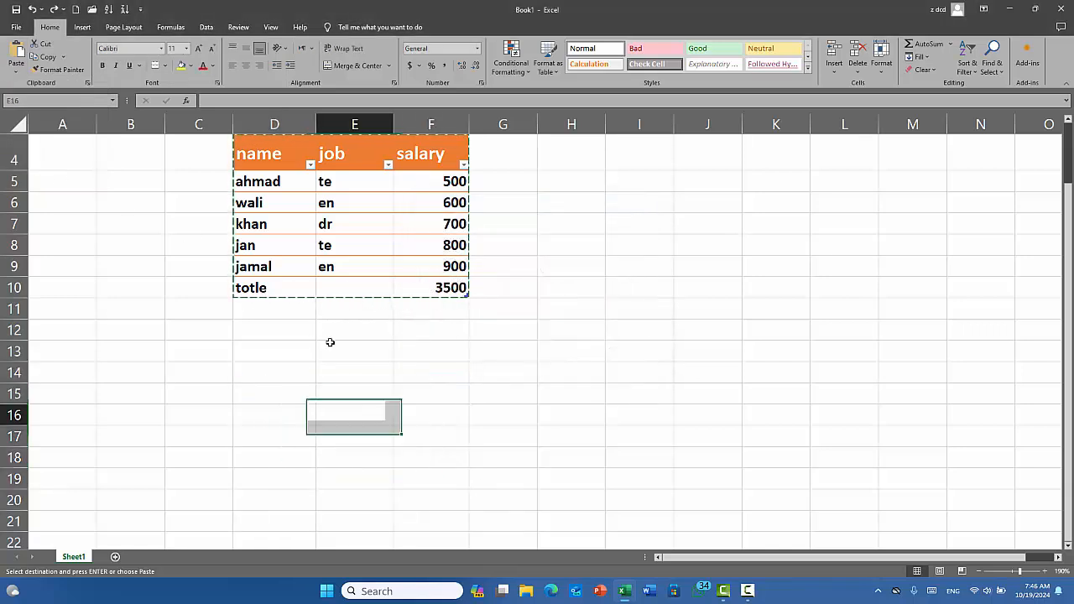
- Cancel the copy selection and add a comment to cell E5 reading "salary of one month"
click(355, 185)
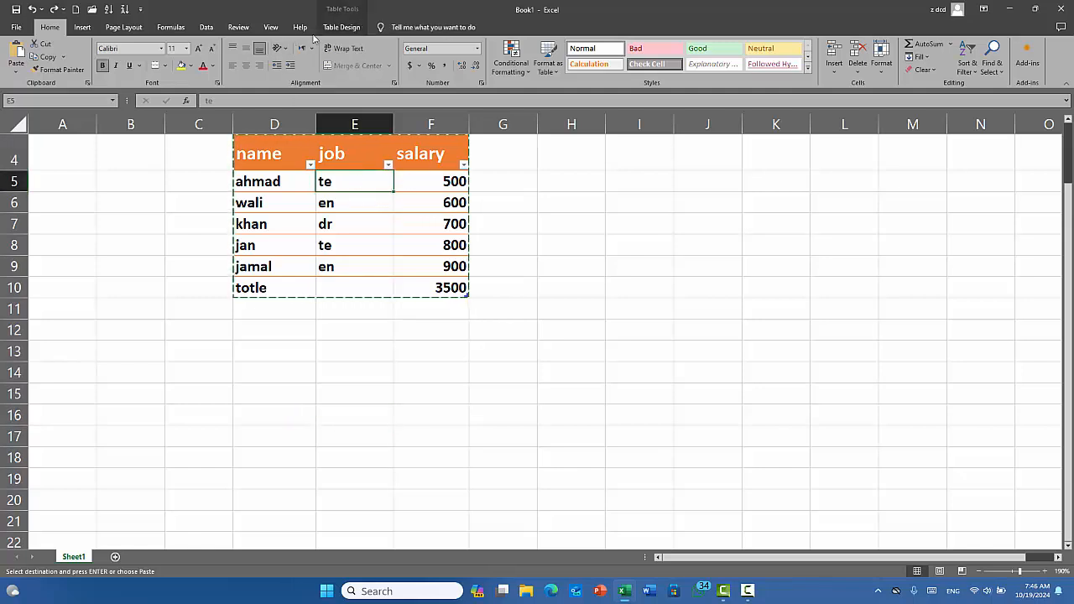
click(239, 27)
key(Escape)
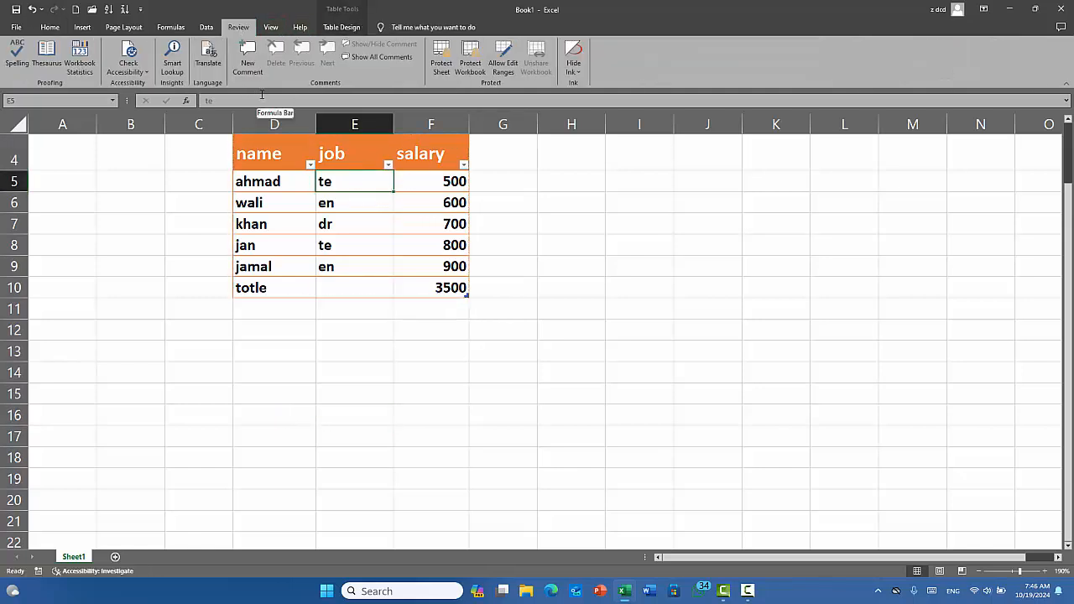
click(252, 60)
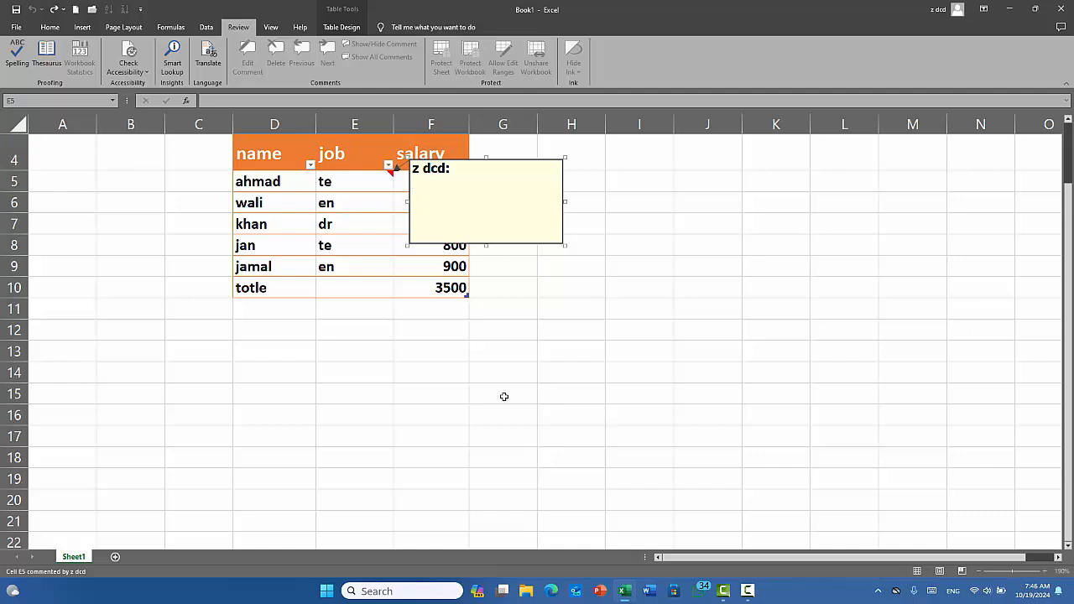
text(salary of one month)
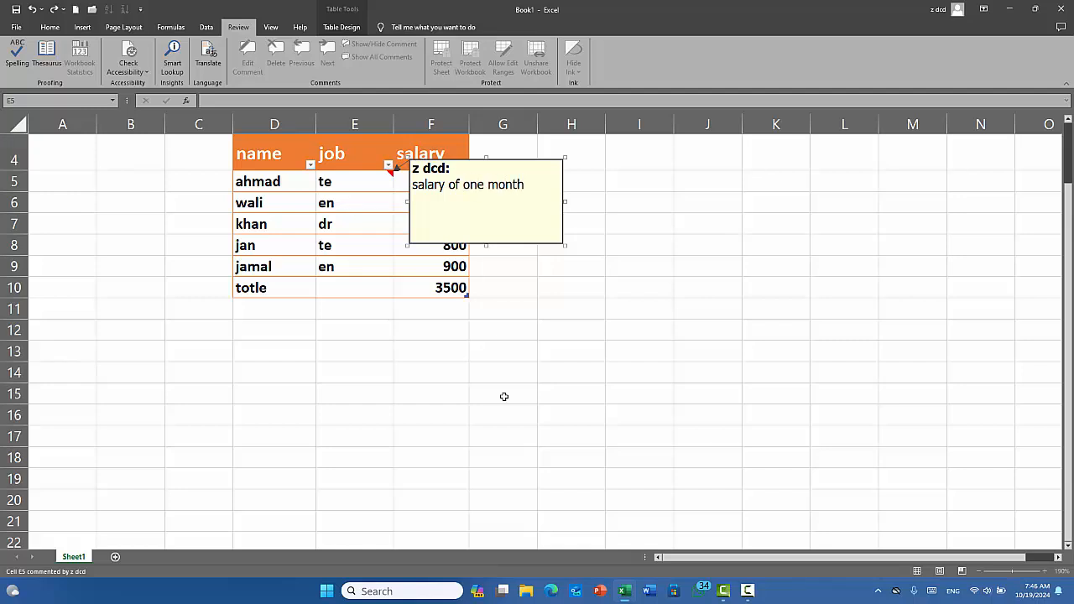
click(503, 396)
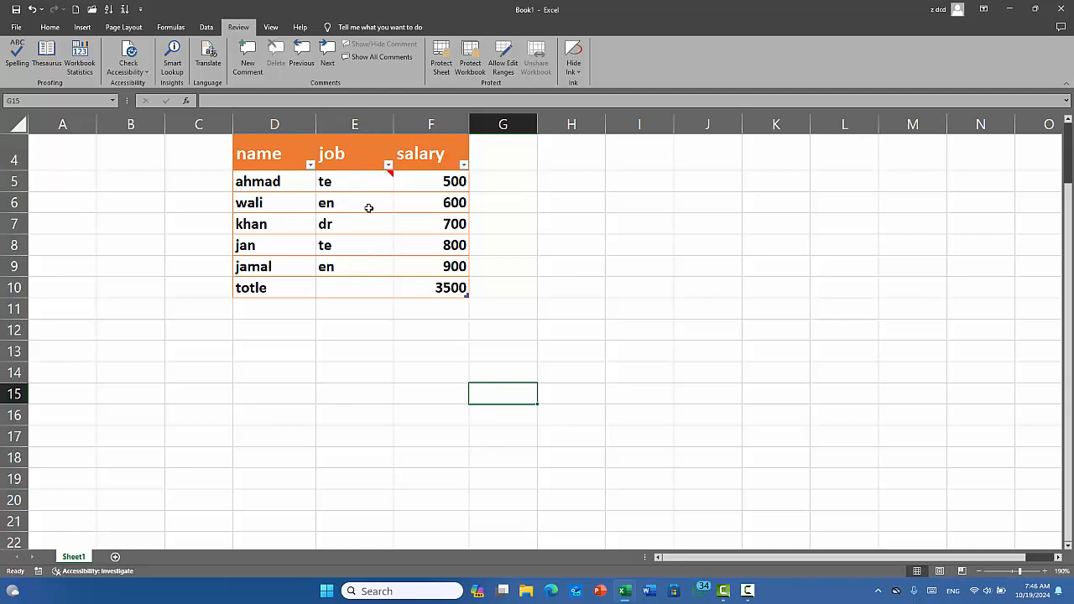
click(358, 178)
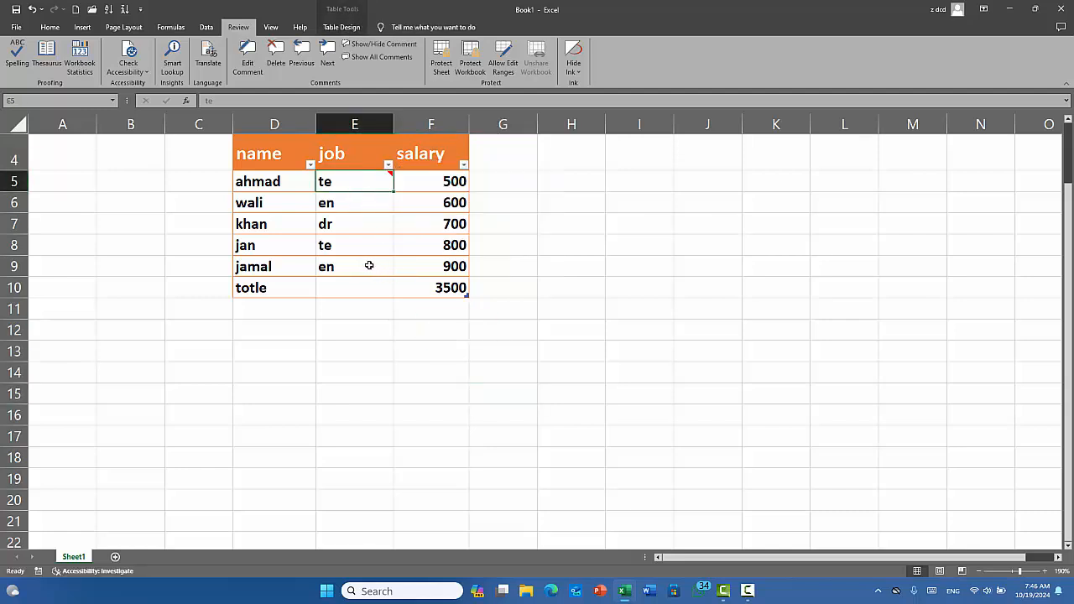
- Add a comment to cell E9 reading "rfyerjt"
click(369, 265)
click(248, 57)
text(r)
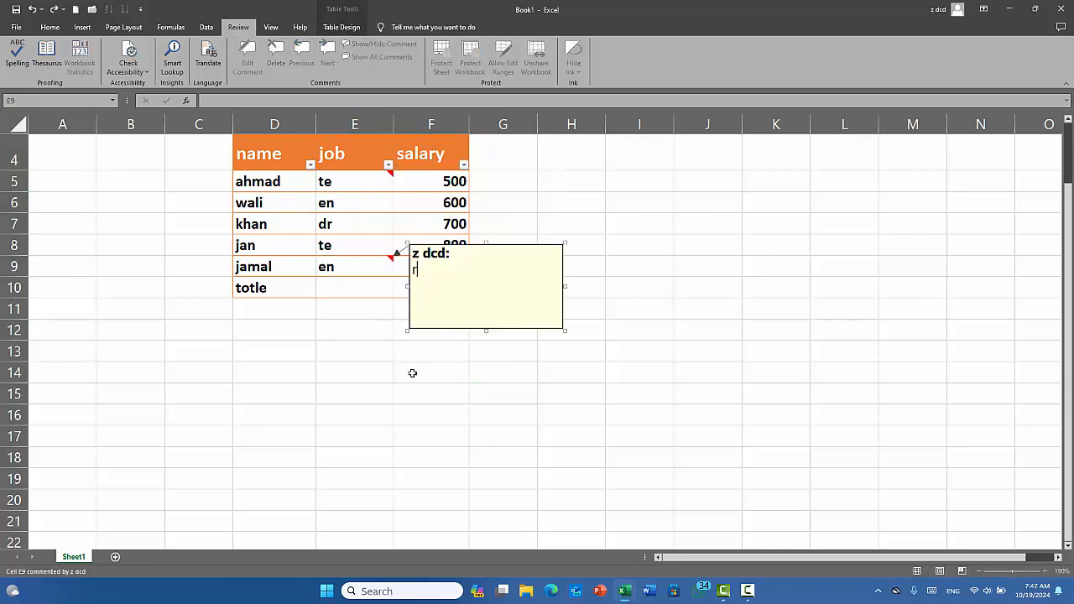
text(fyerjt)
click(372, 413)
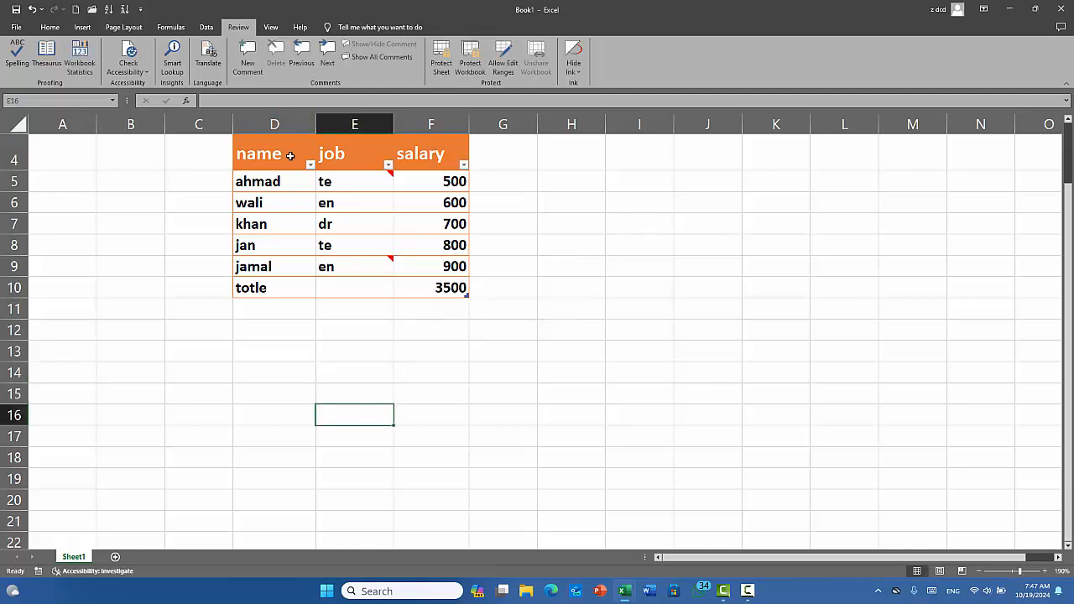
- Copy the table D4:F10 and paste only its comments at D13 with Paste Special
drag(275, 153, 445, 287)
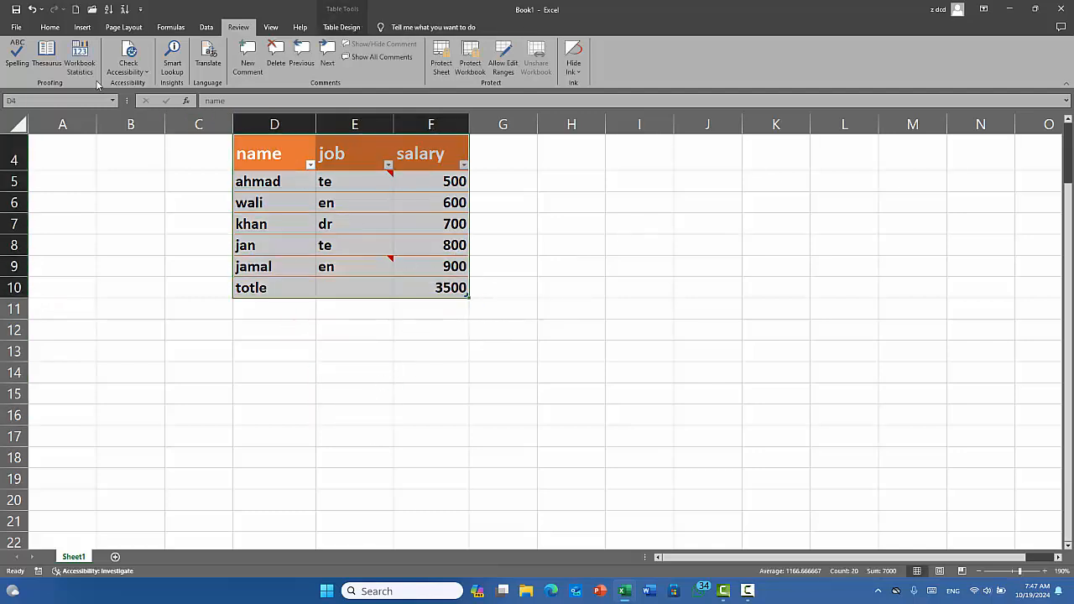
click(49, 27)
click(43, 56)
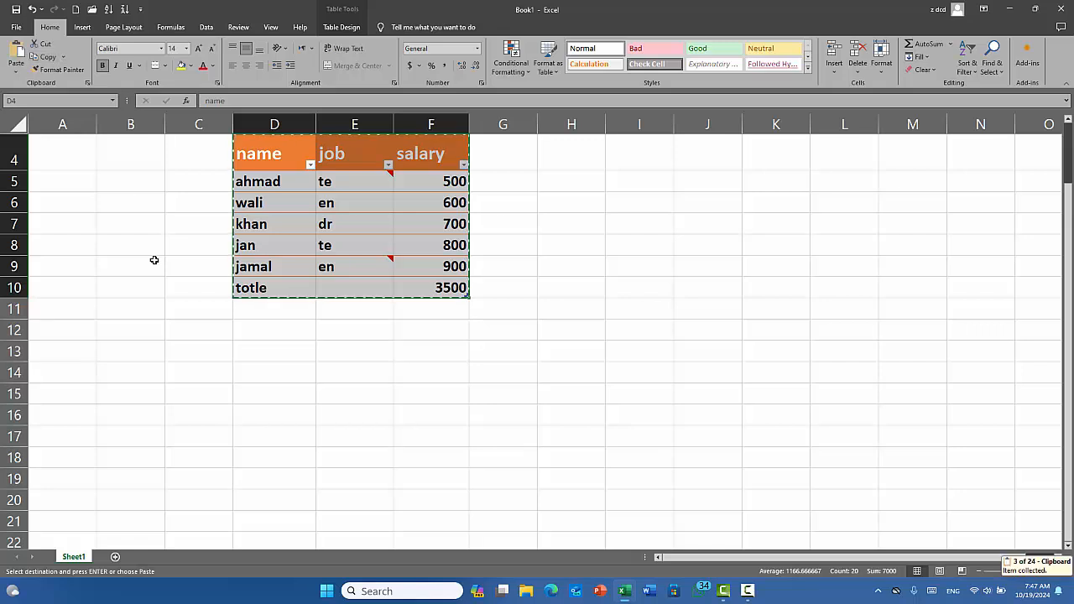
click(288, 360)
click(16, 72)
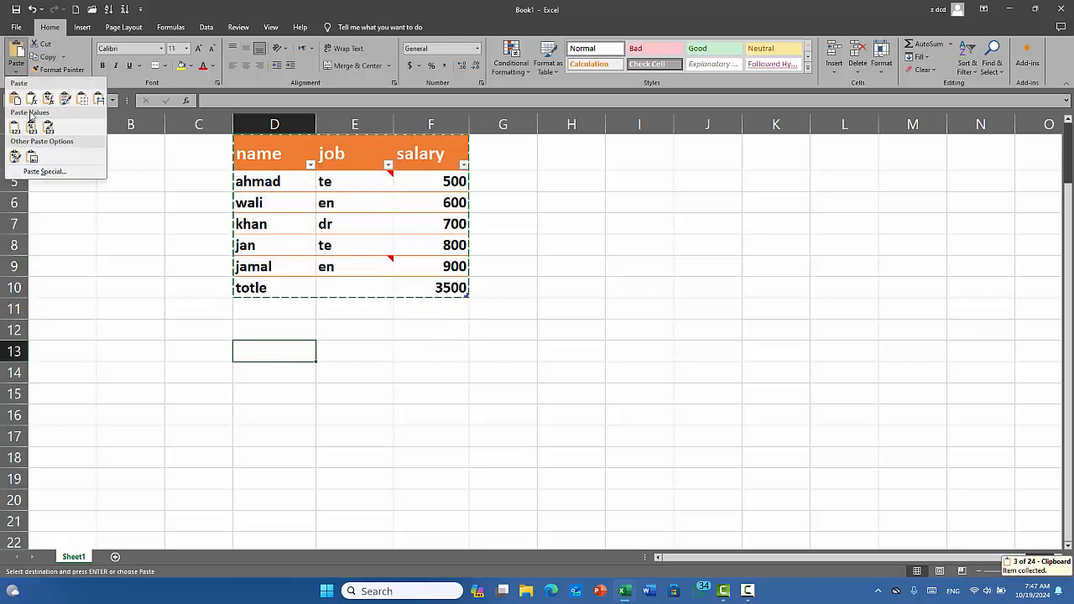
click(53, 172)
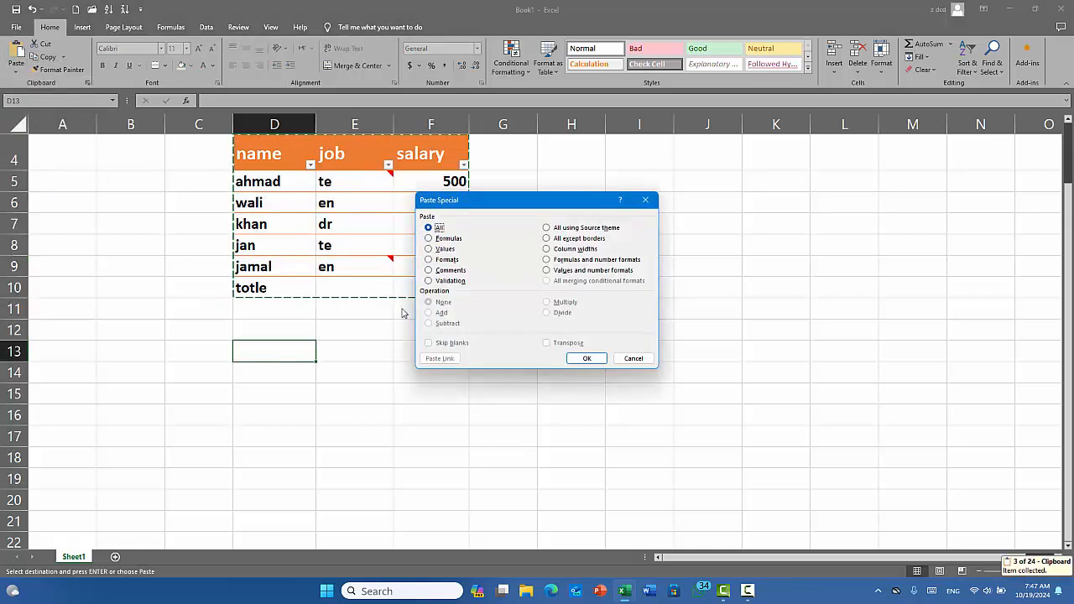
click(446, 270)
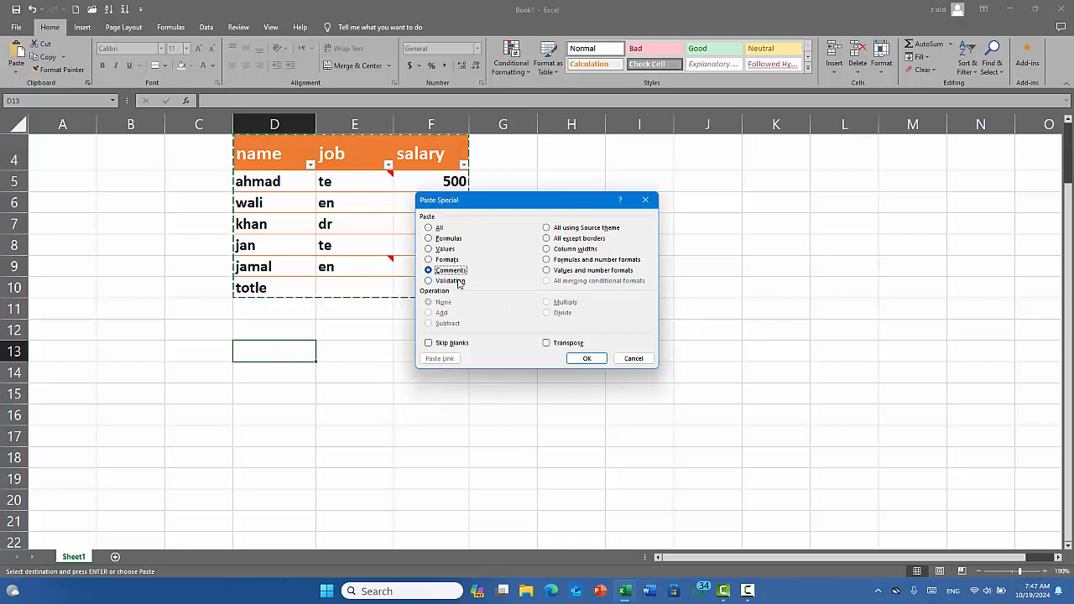
click(587, 359)
- Check the pasted comments in cells E14 and E18, and undo the comments paste
click(415, 405)
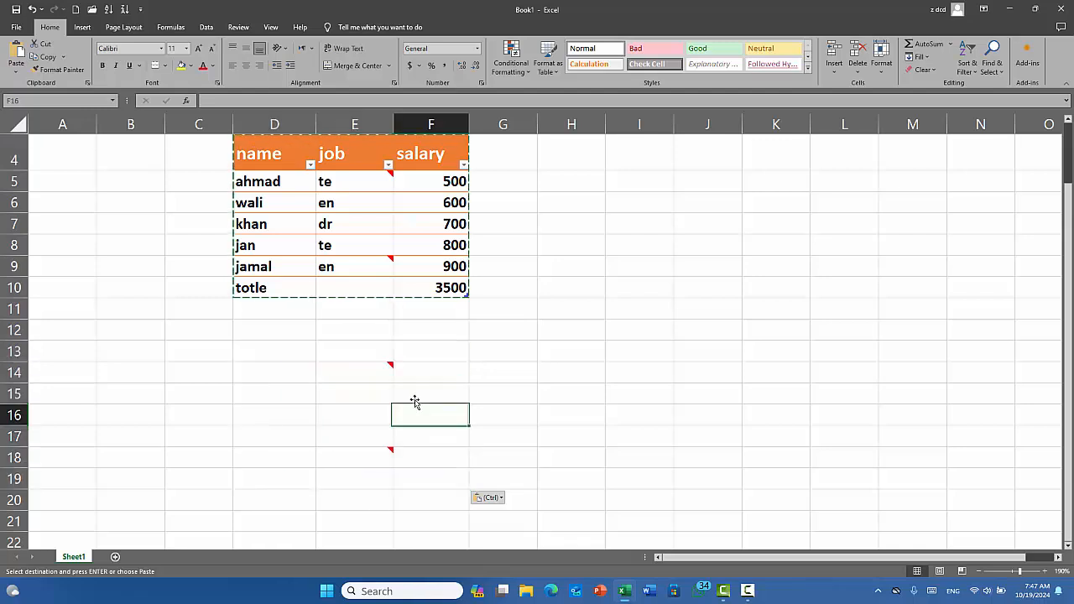
click(381, 371)
click(386, 455)
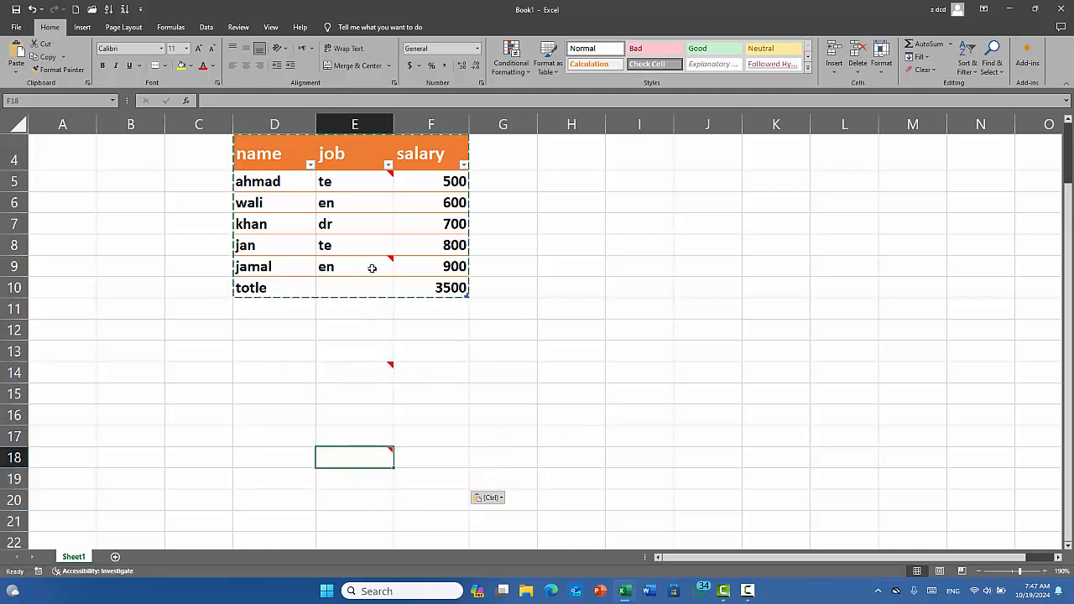
key(ctrl+z)
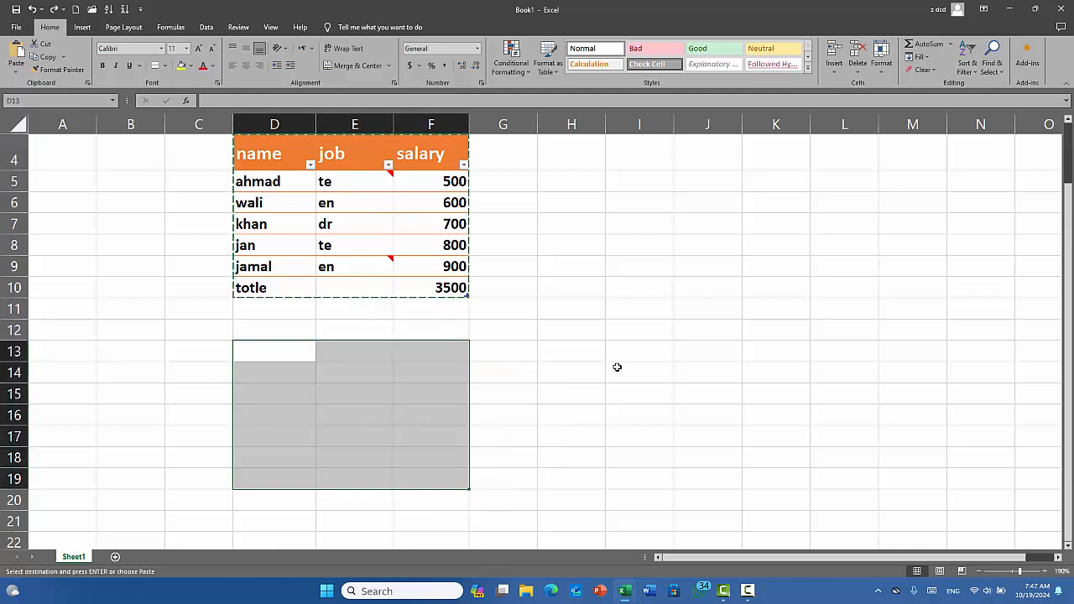
click(17, 74)
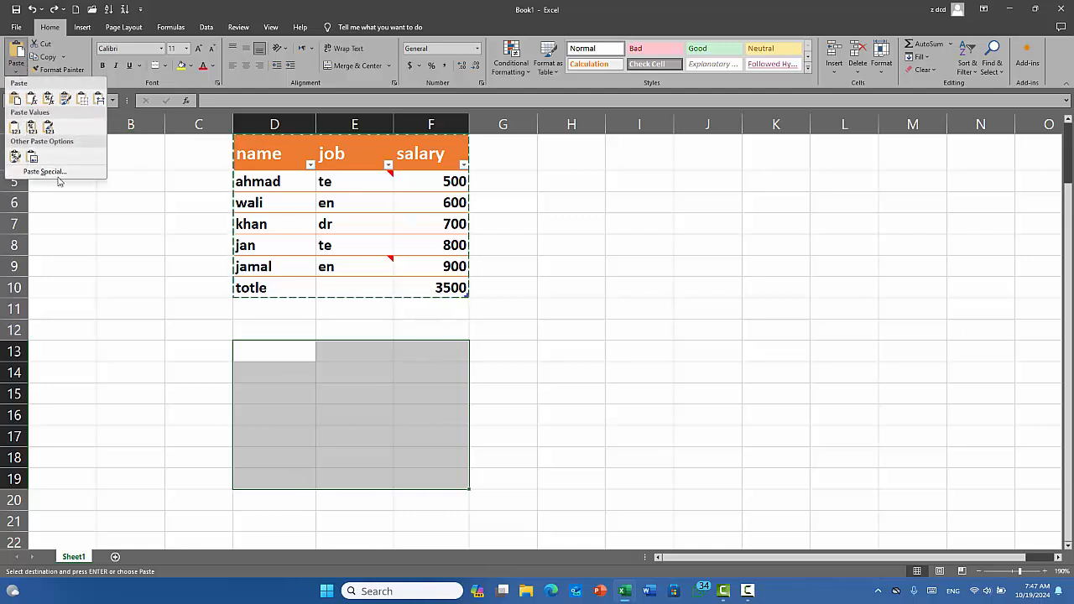
click(52, 174)
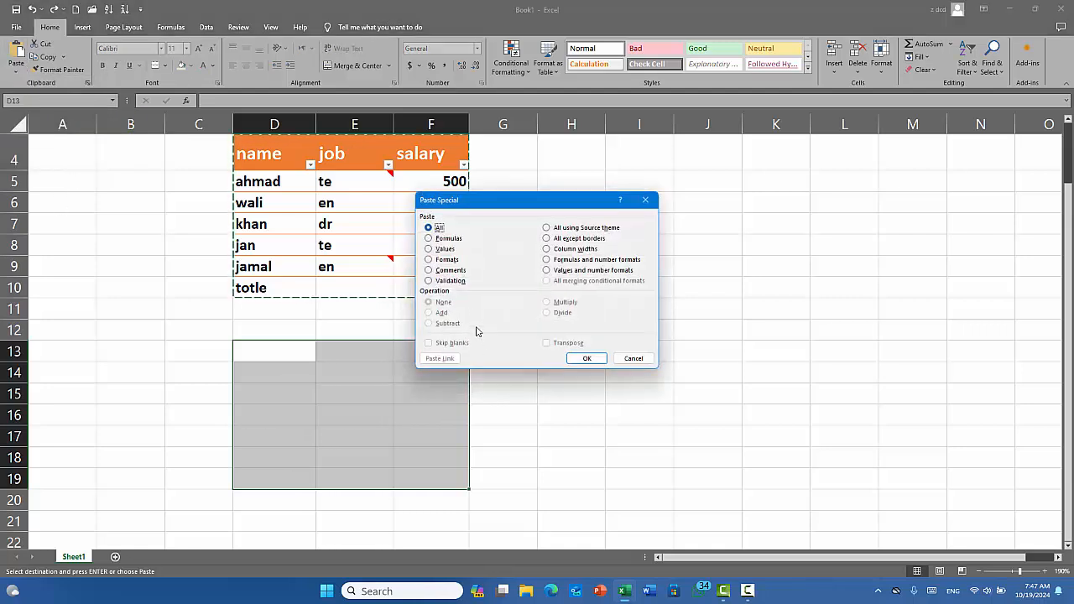
click(633, 358)
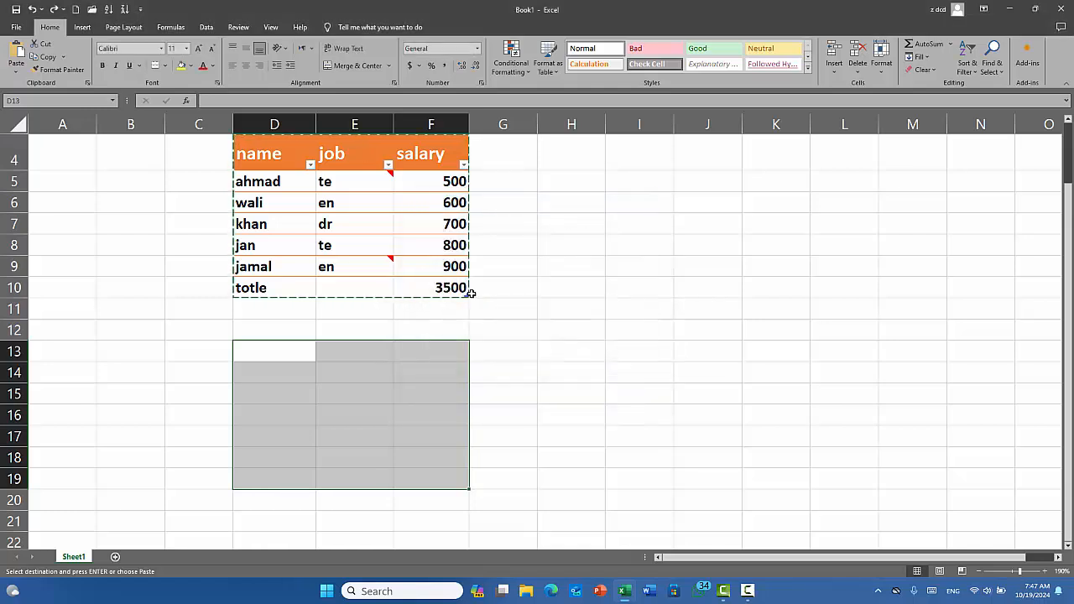
click(601, 313)
click(671, 244)
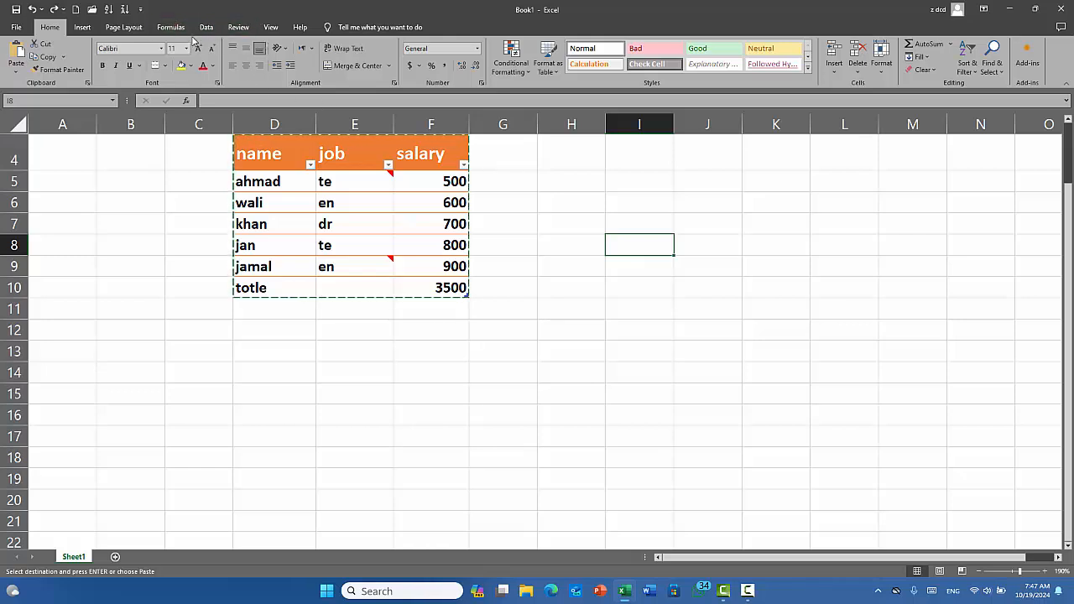
- Apply data validation to cells A4:A10 allowing only whole numbers between 50 and 100
click(205, 27)
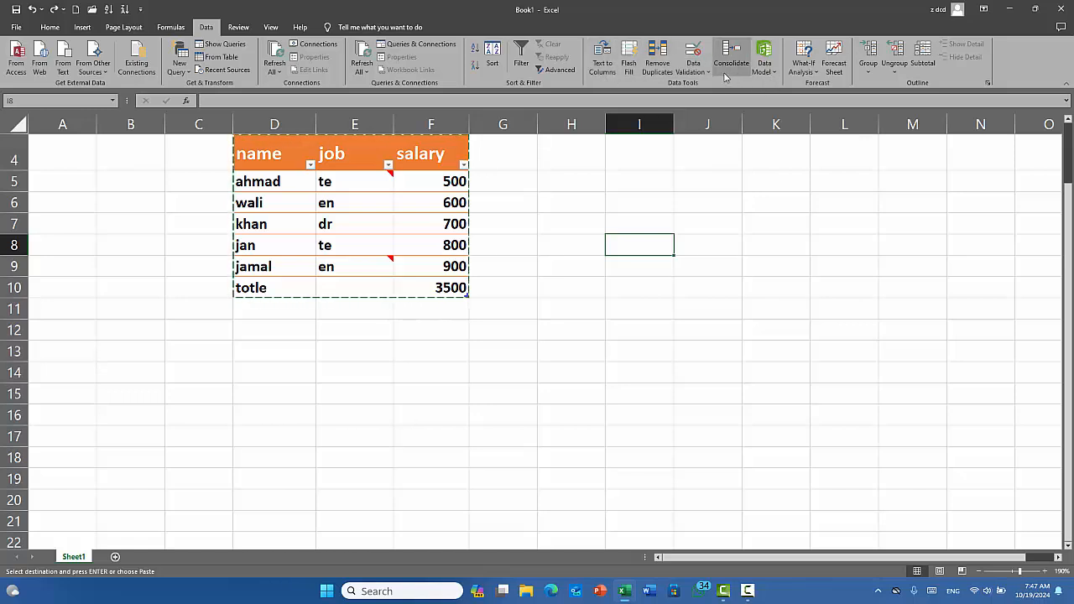
click(693, 74)
key(Escape)
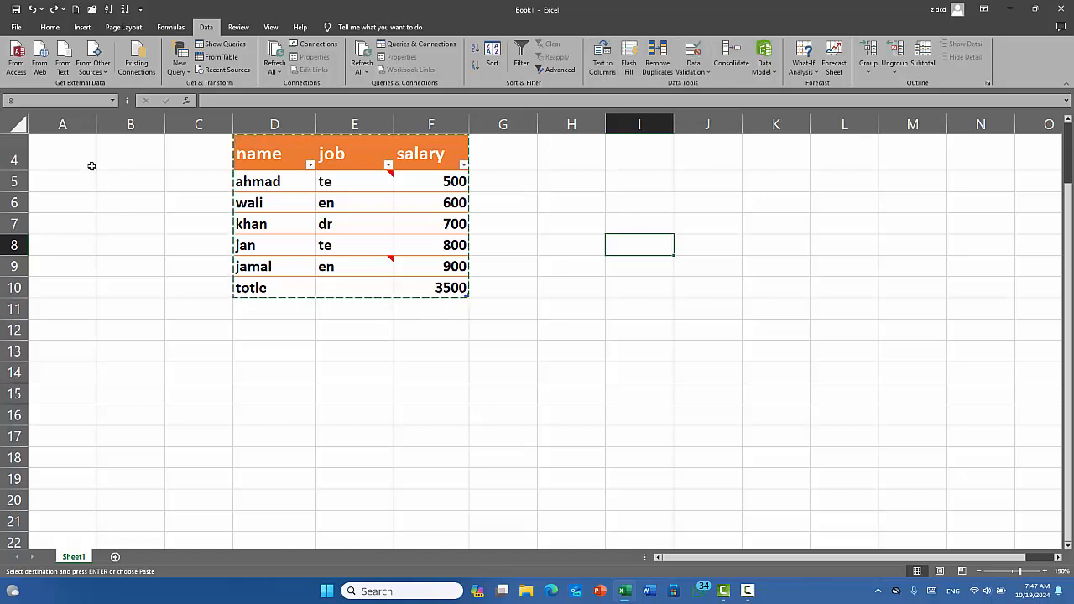
drag(60, 149, 63, 286)
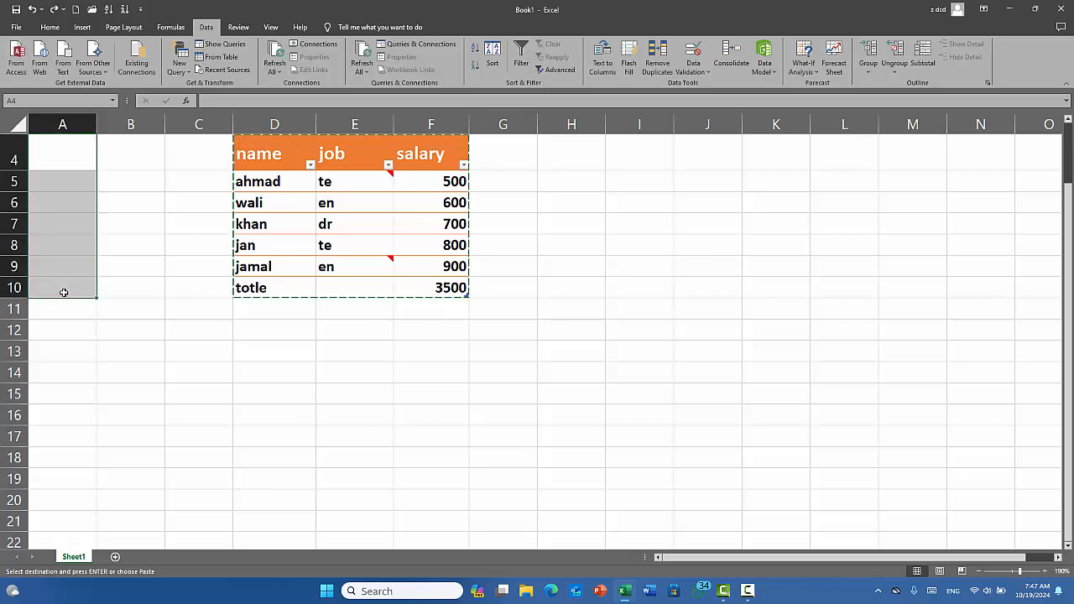
click(708, 72)
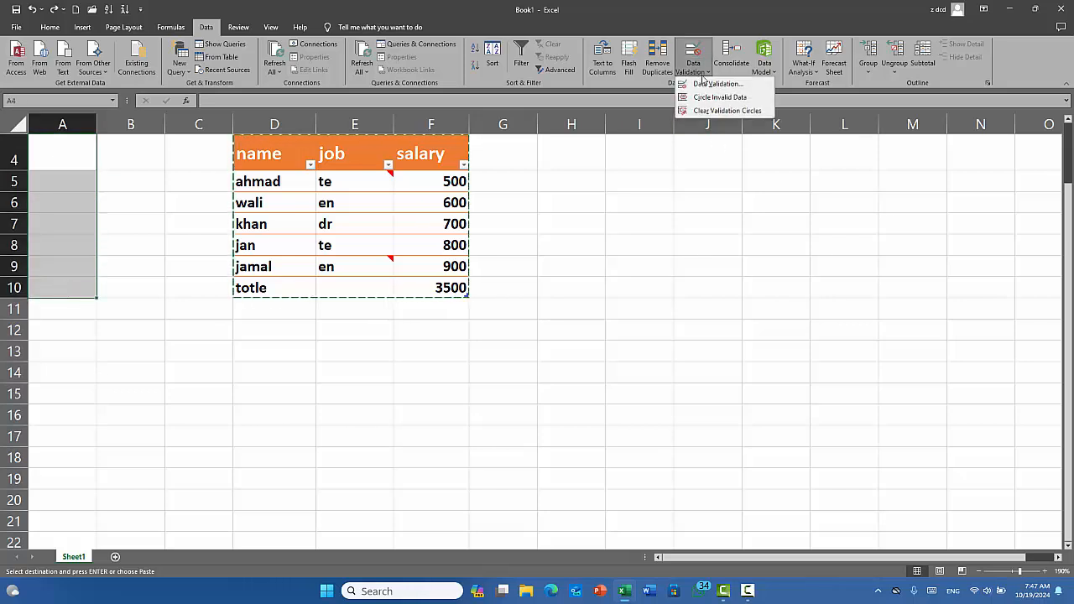
key(Escape)
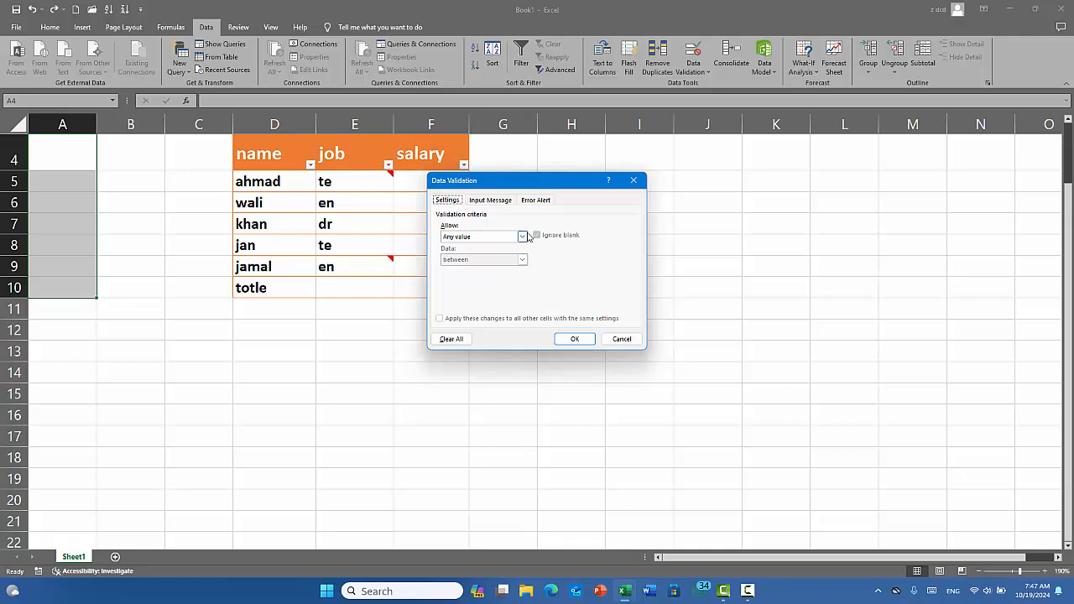
click(522, 236)
click(466, 256)
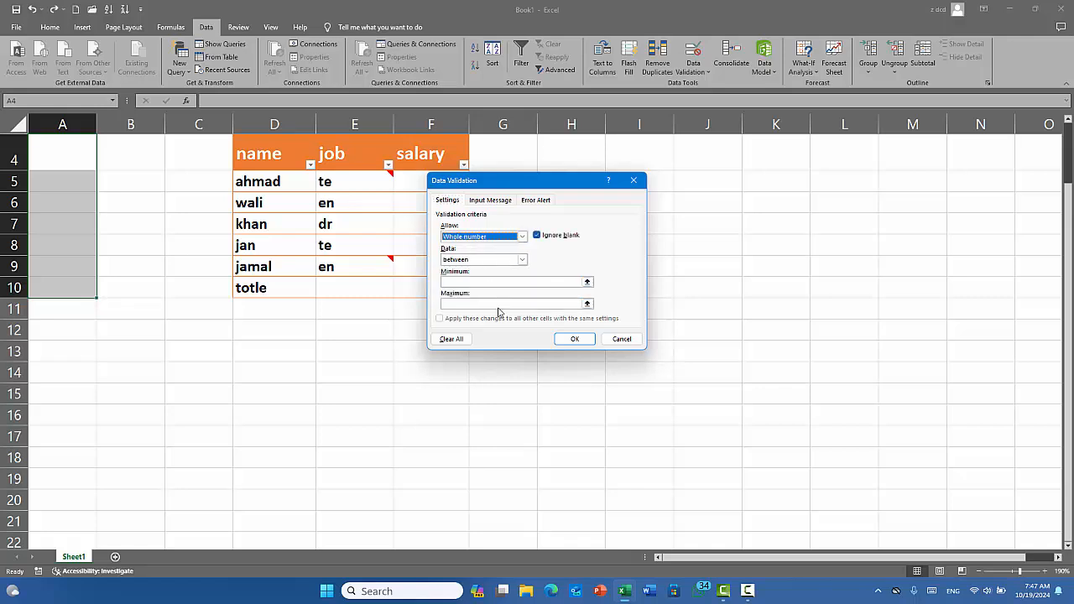
click(483, 282)
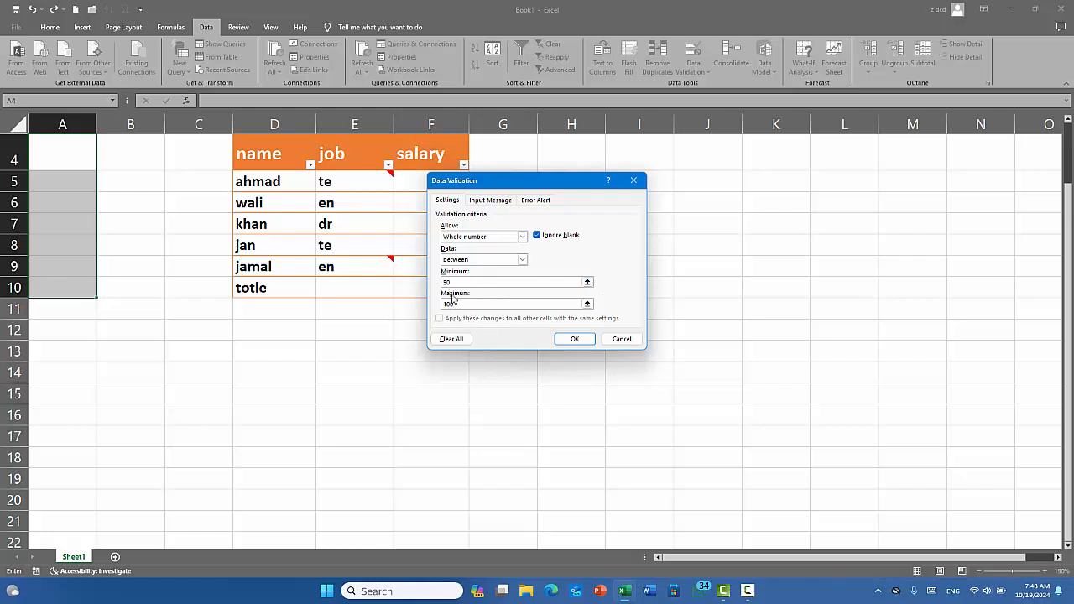
click(575, 340)
click(184, 328)
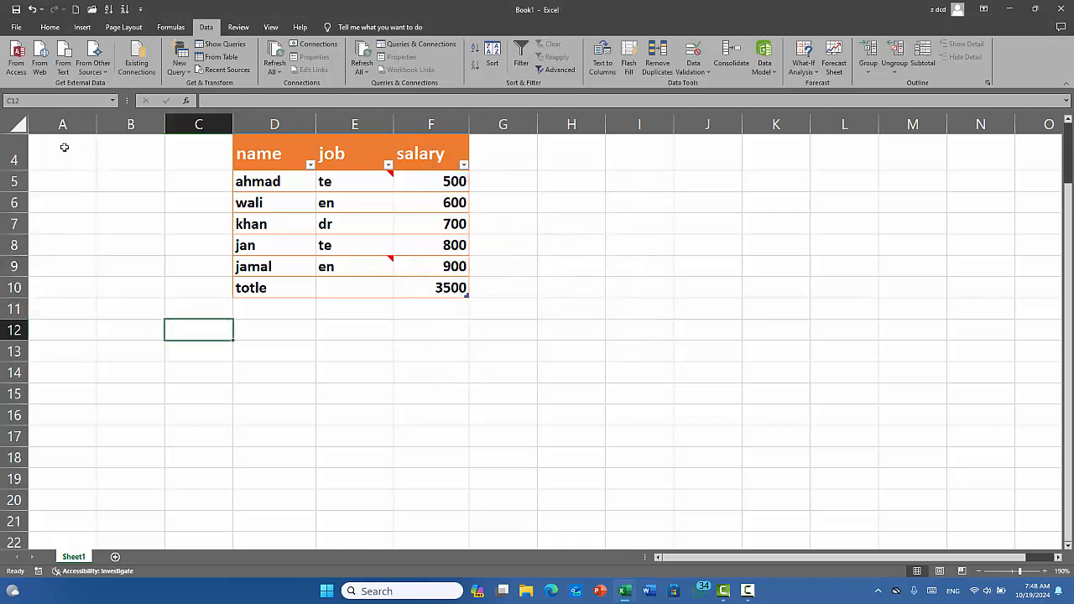
- Test the validation by trying 20 in cell A4, and enter 60 there instead
click(62, 144)
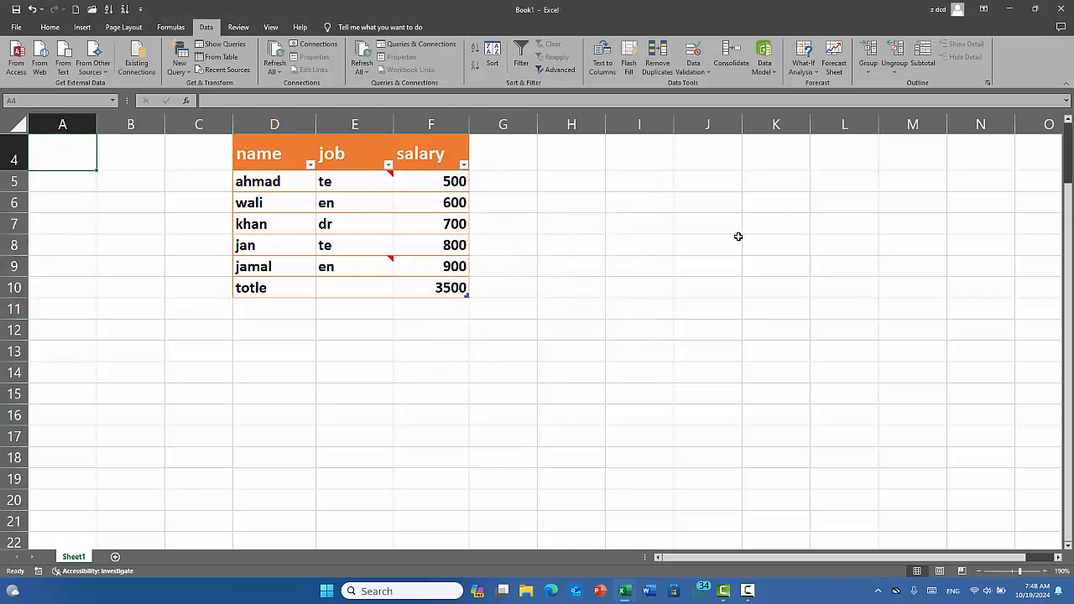
text(20)
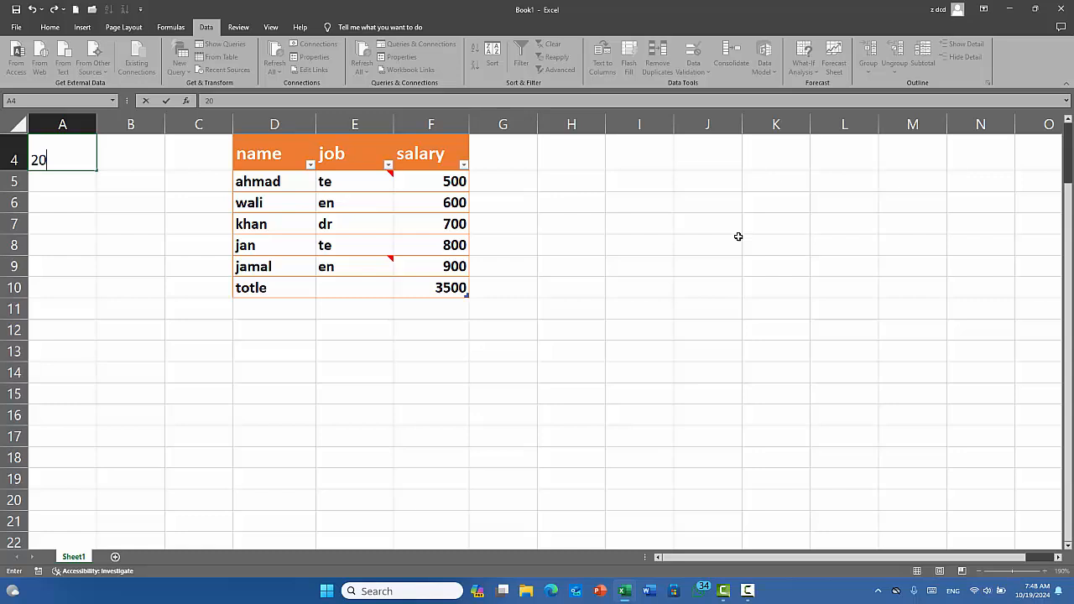
key(Return)
key(Return)
key(BackSpace)
text(60)
key(Return)
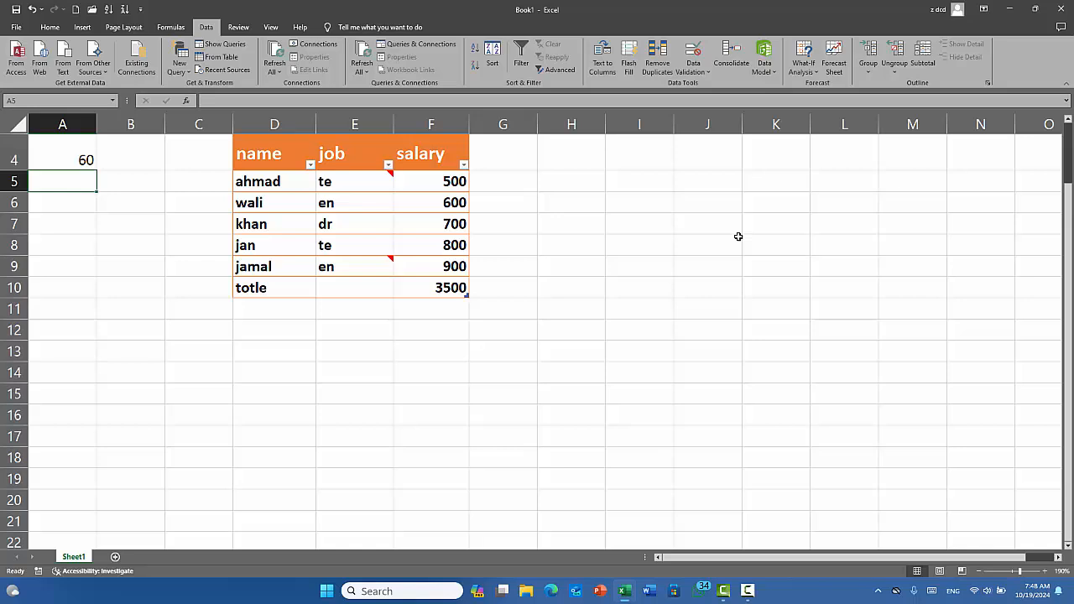
- Enter 100 in cell A5 and try 101 in cell A6, cancelling that last entry
text(100)
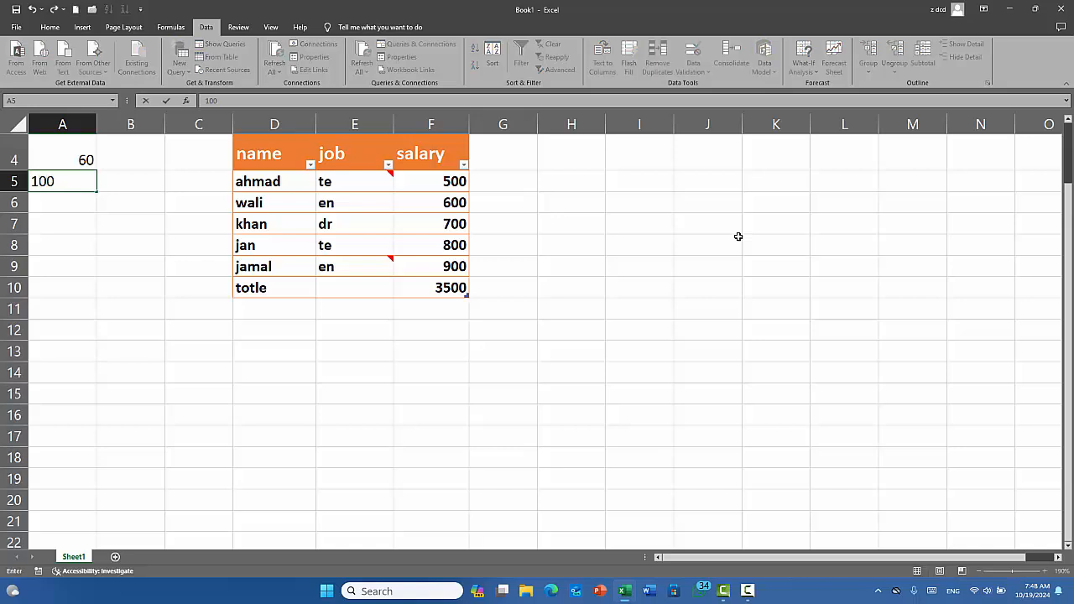
key(Return)
text(101)
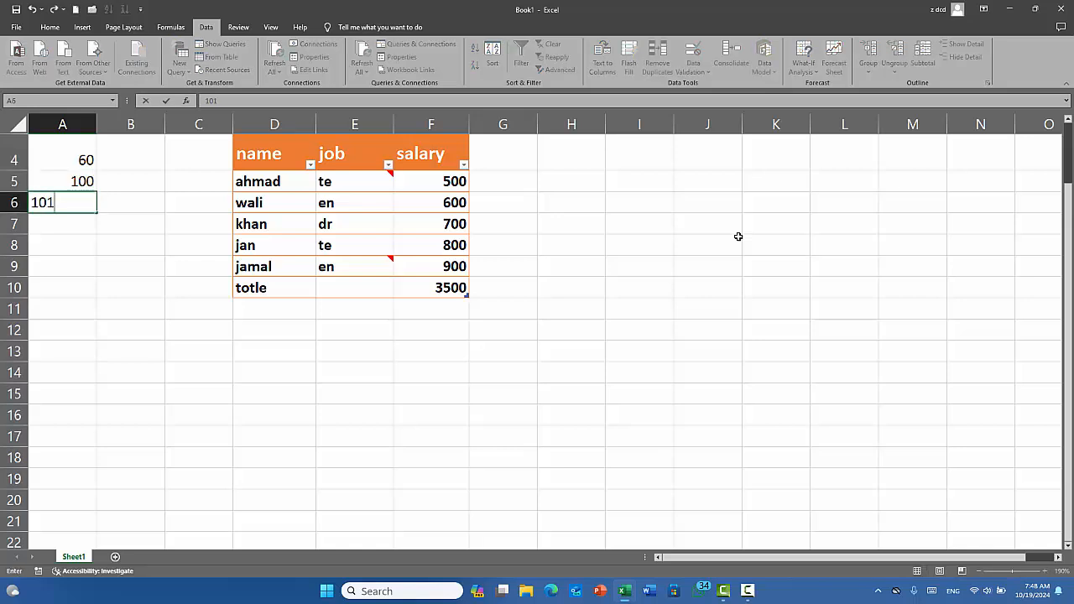
key(Return)
key(Return)
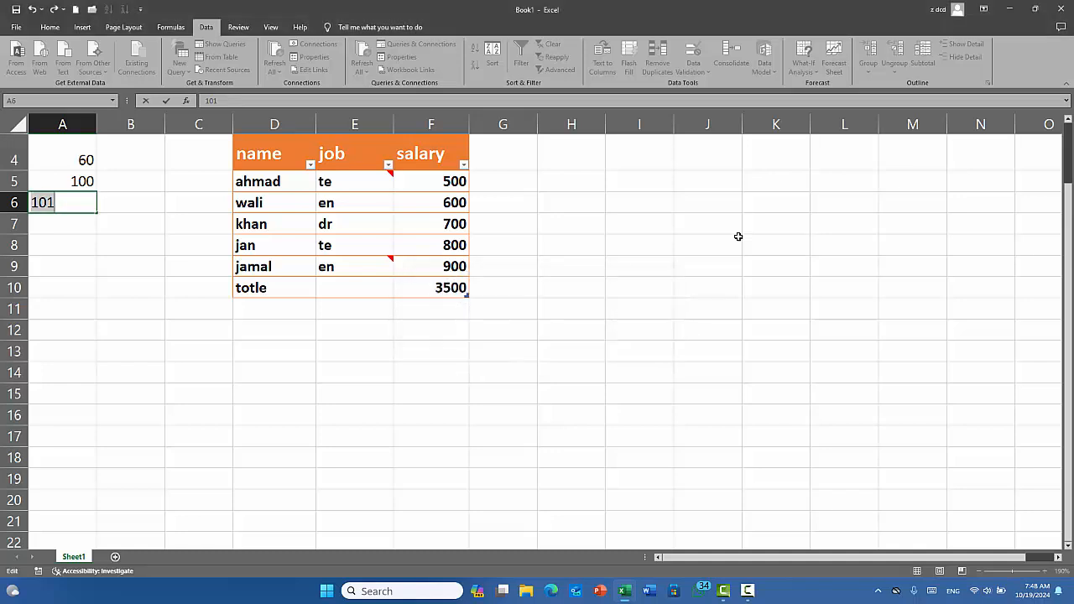
key(Escape)
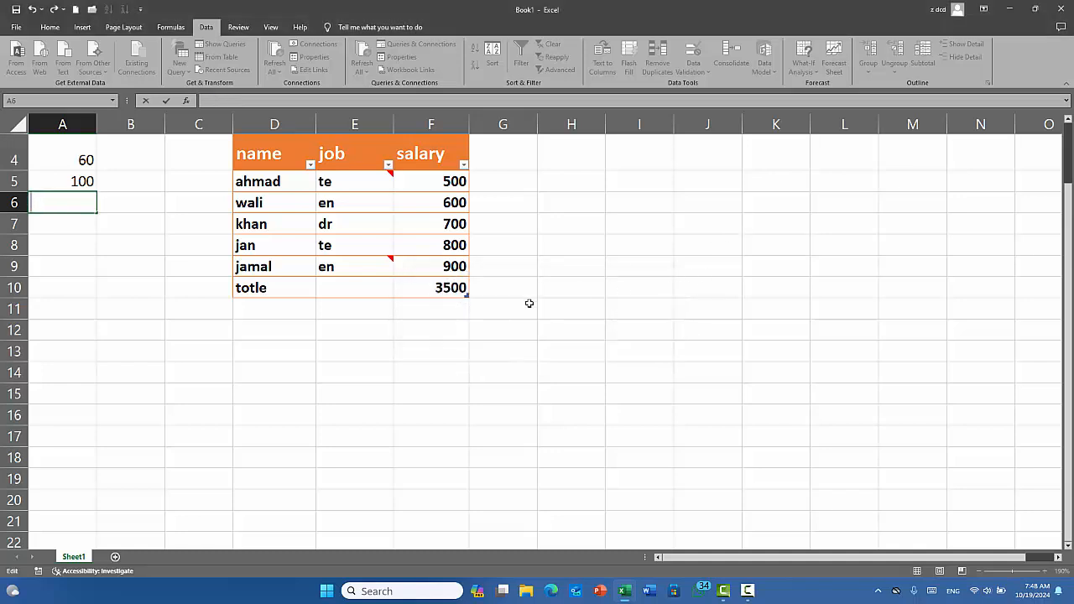
click(369, 371)
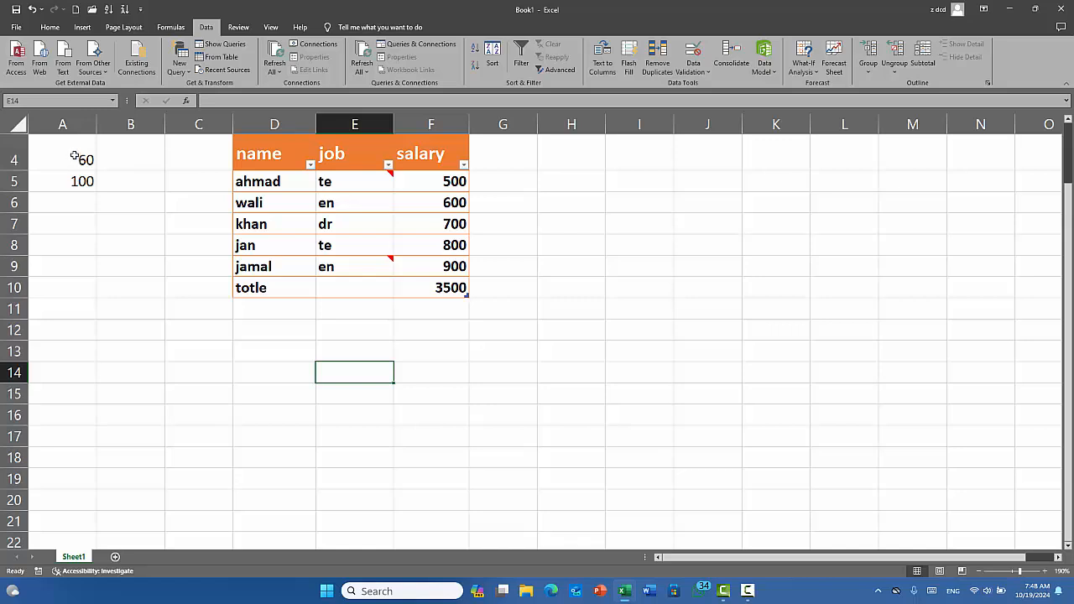
- Copy cells A4:A10 and paste only their validation onto cells H4:H10
drag(74, 151, 87, 291)
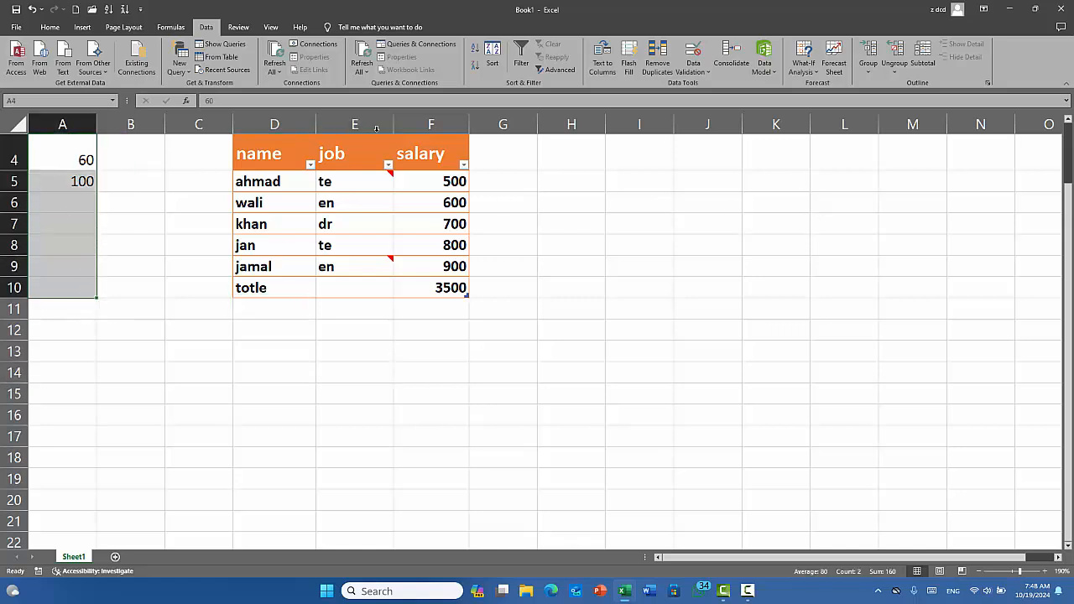
click(50, 27)
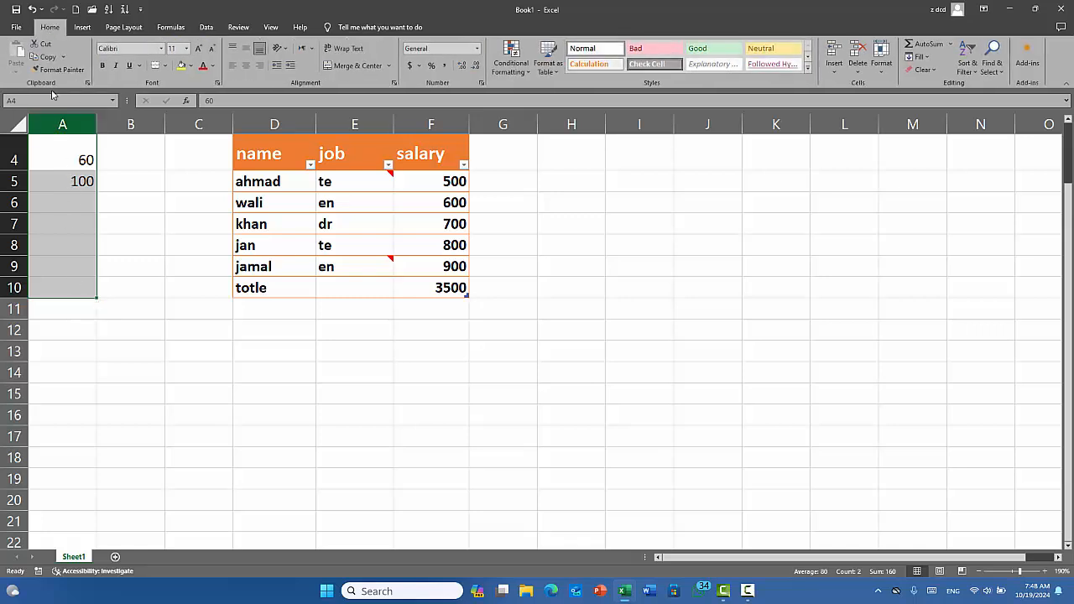
click(48, 57)
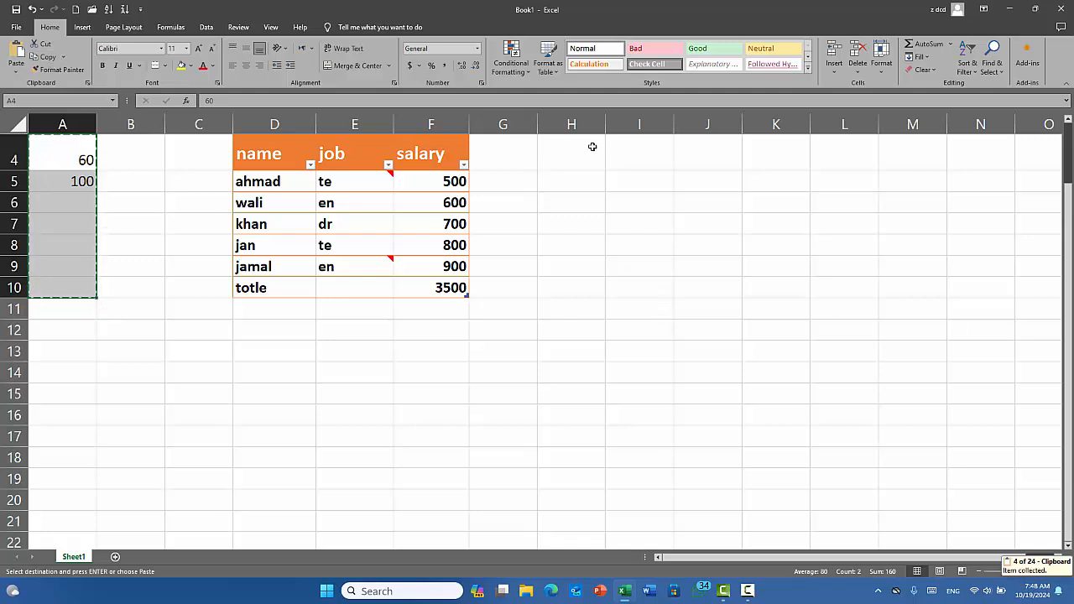
drag(584, 143, 601, 290)
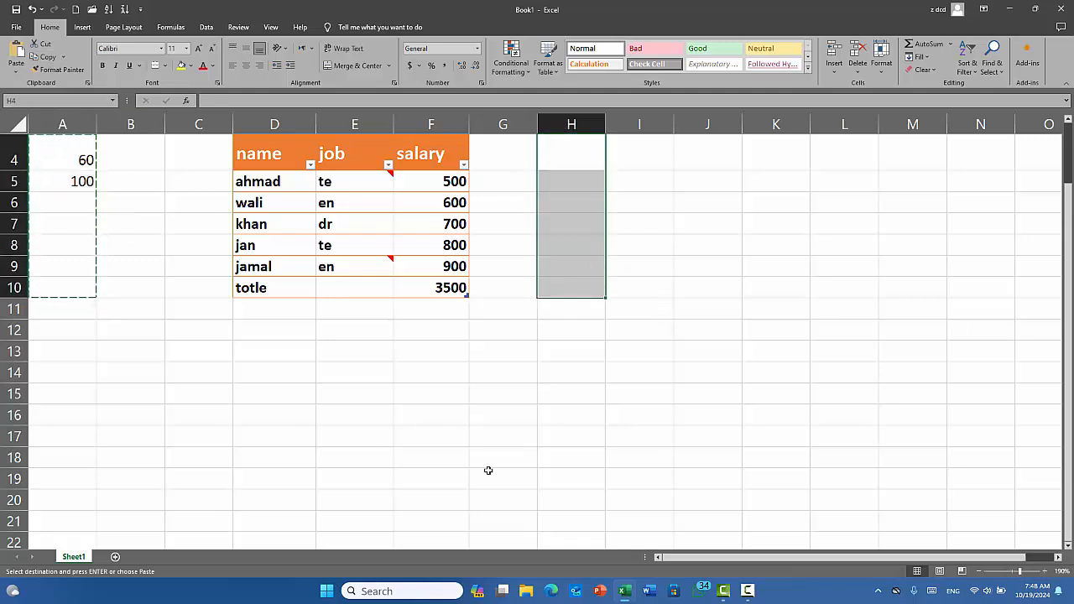
click(19, 69)
click(46, 187)
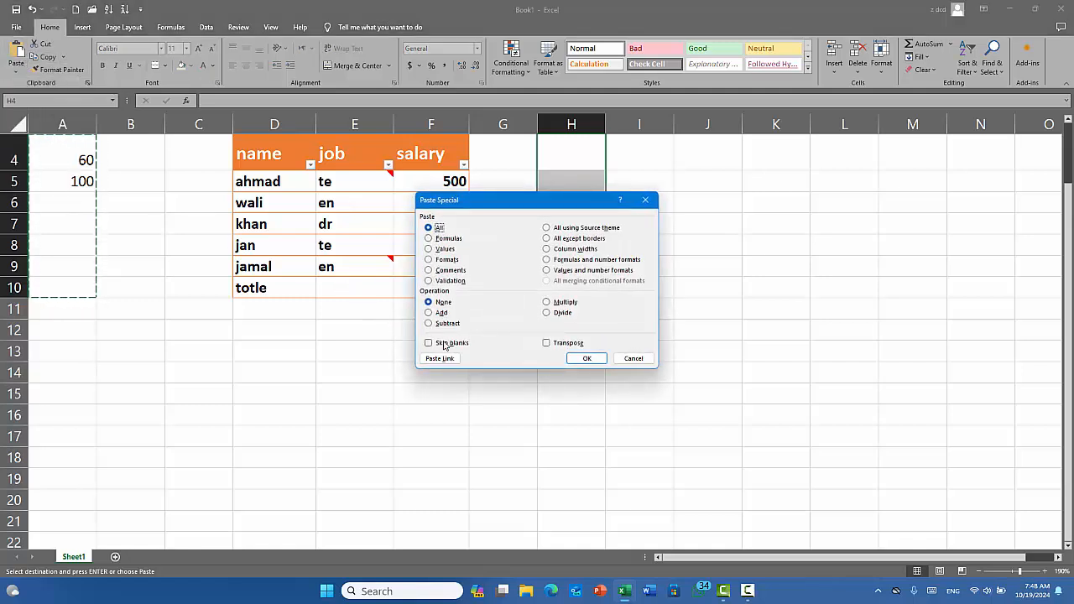
click(450, 282)
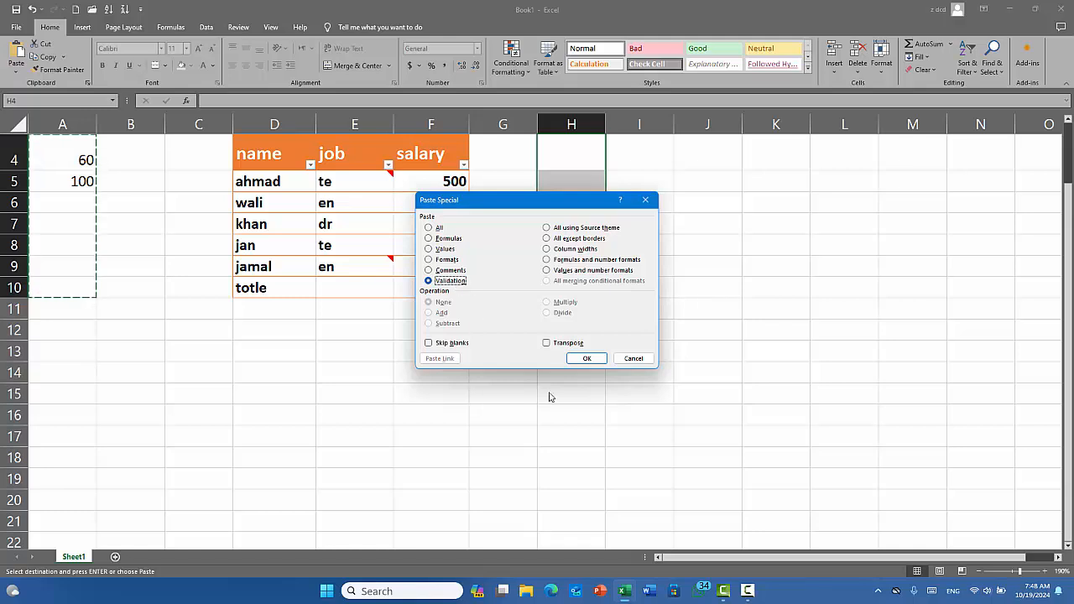
click(587, 358)
click(588, 353)
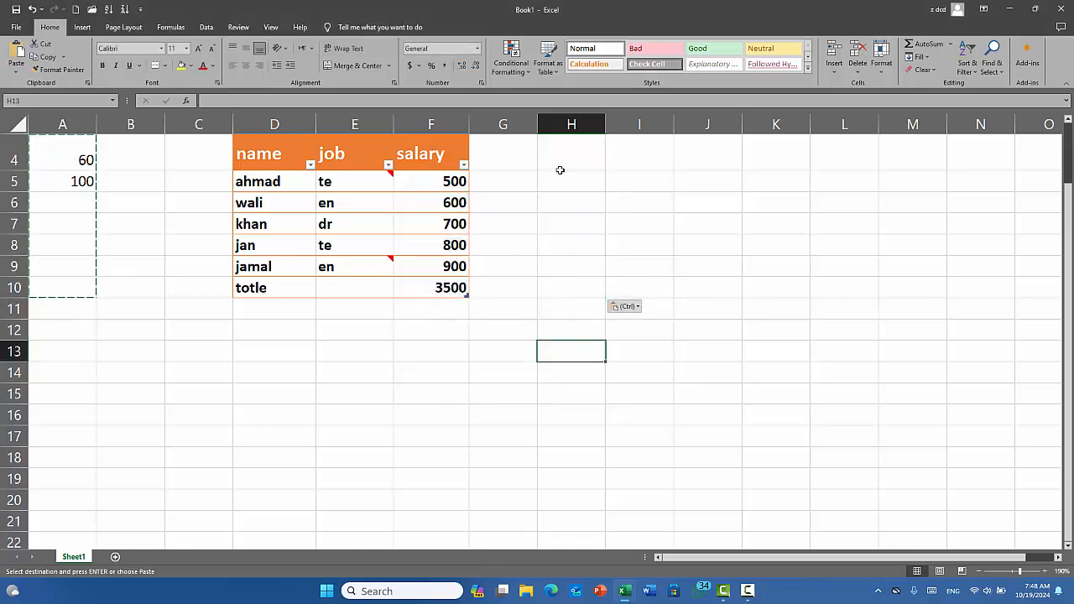
- Test the pasted validation by trying 30 in cell H4, and enter 70 there instead
click(560, 168)
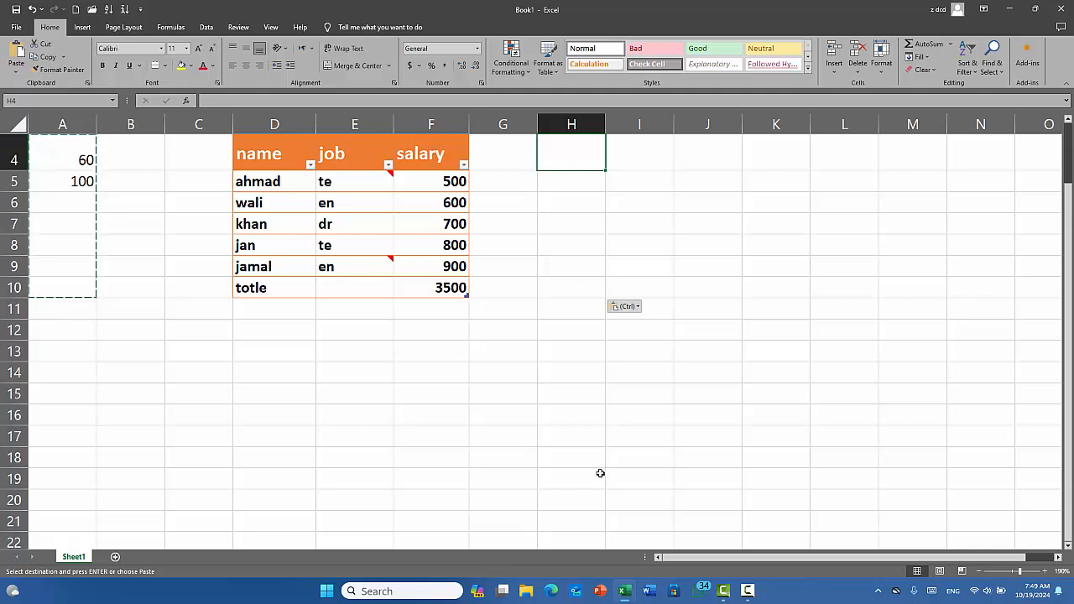
text(30)
key(Return)
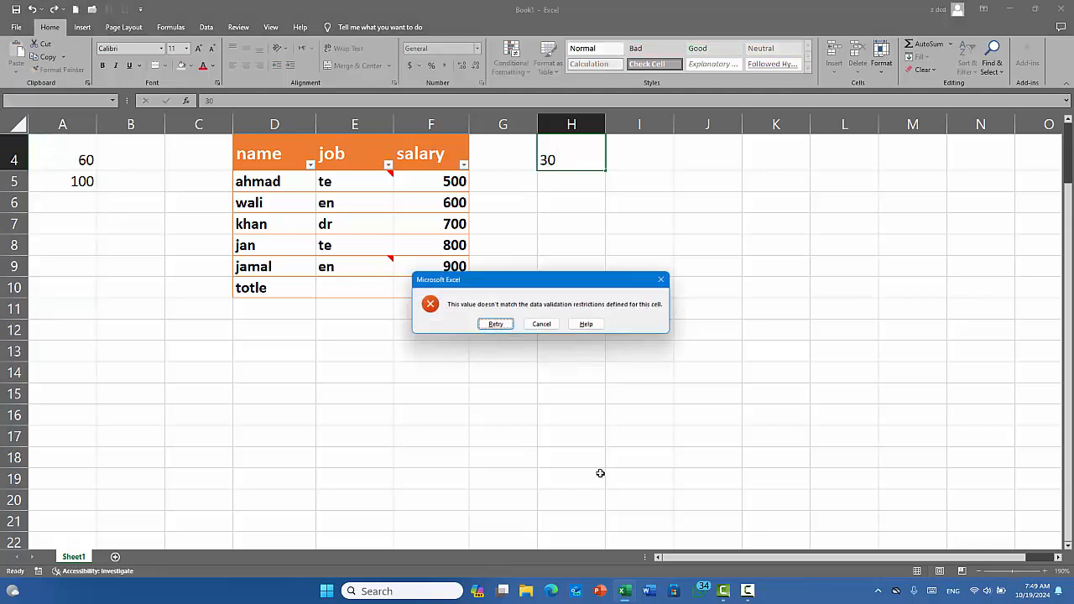
key(Return)
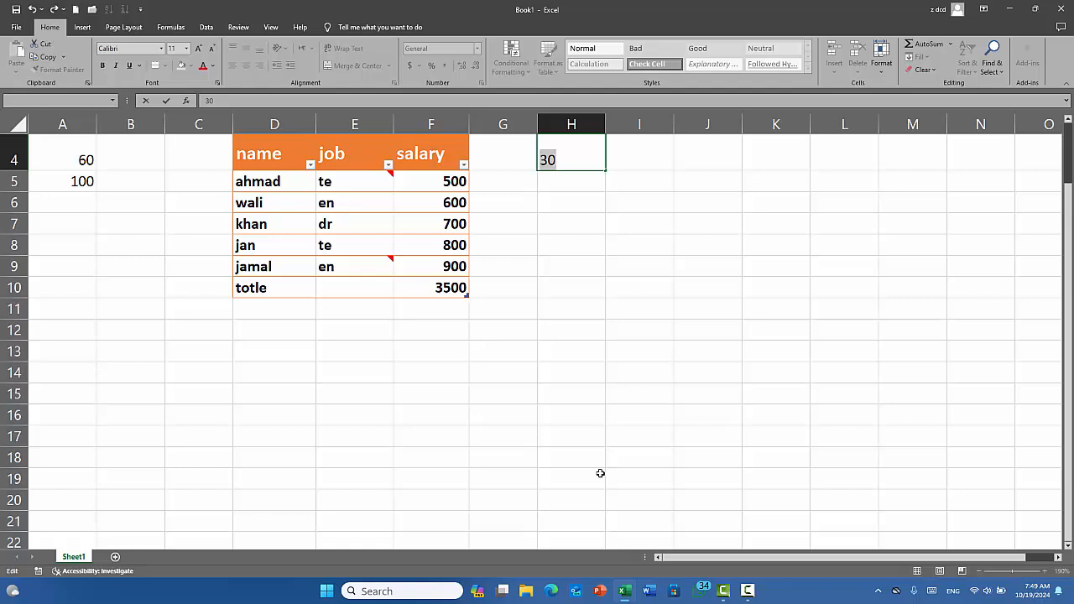
key(BackSpace)
text(70)
key(Return)
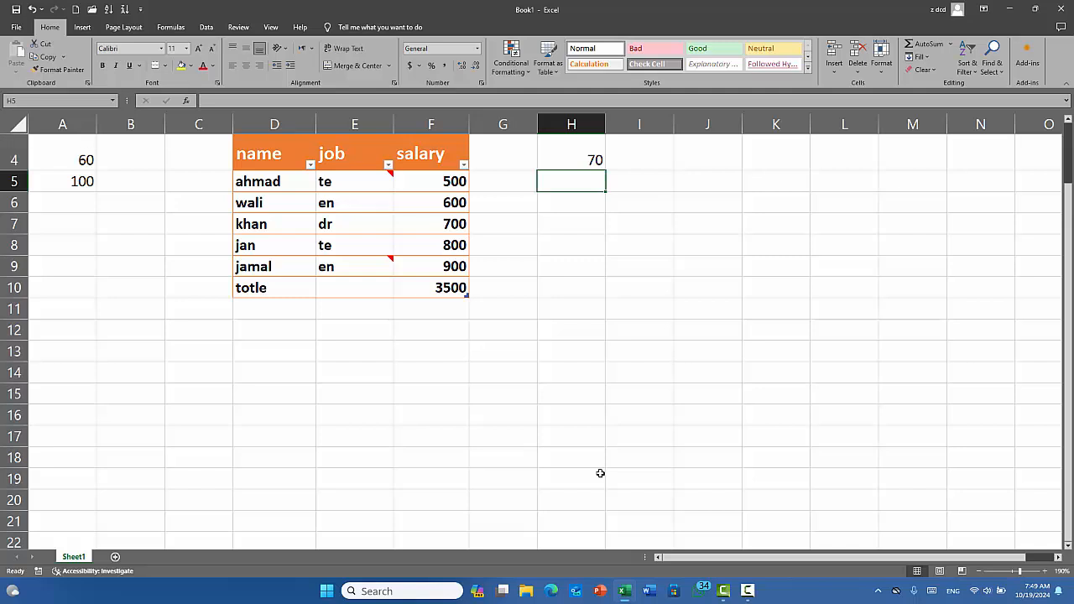
- Try 110 in cell H5 and clear that entry
text(110)
key(Return)
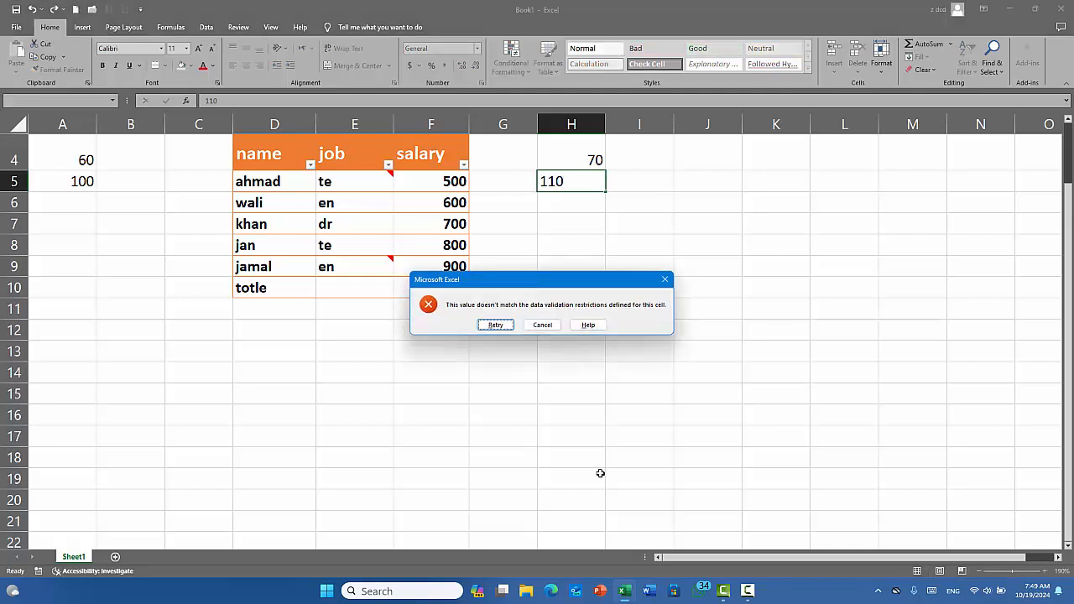
key(Return)
key(BackSpace)
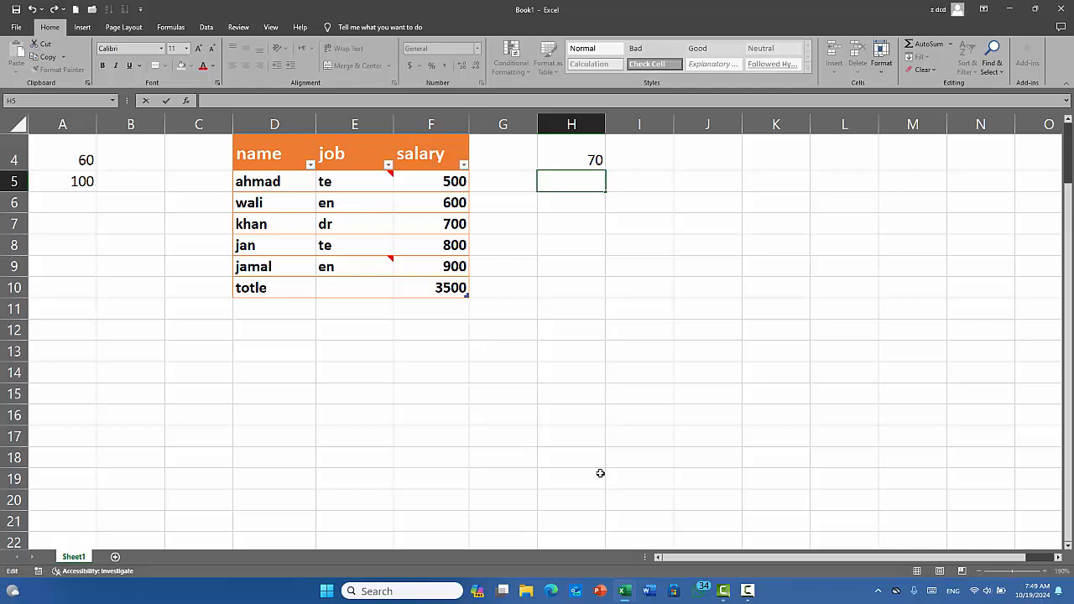
click(608, 286)
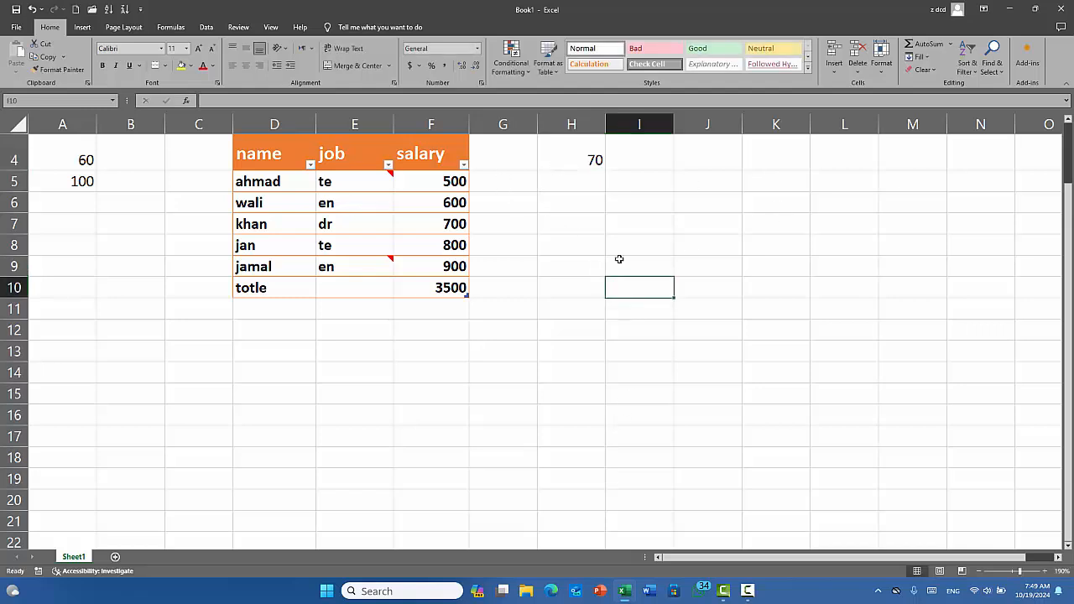
- Undo the entry in cell H4 and the validation paste in H4:H10
key(ctrl+z)
key(ctrl+z)
key(ctrl+z)
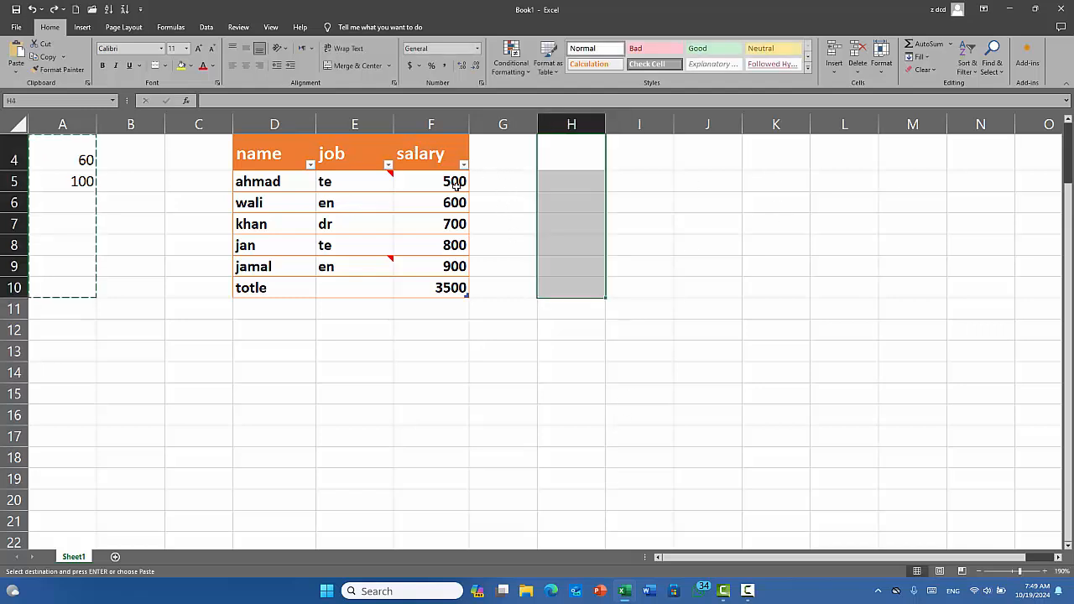
drag(248, 157, 422, 290)
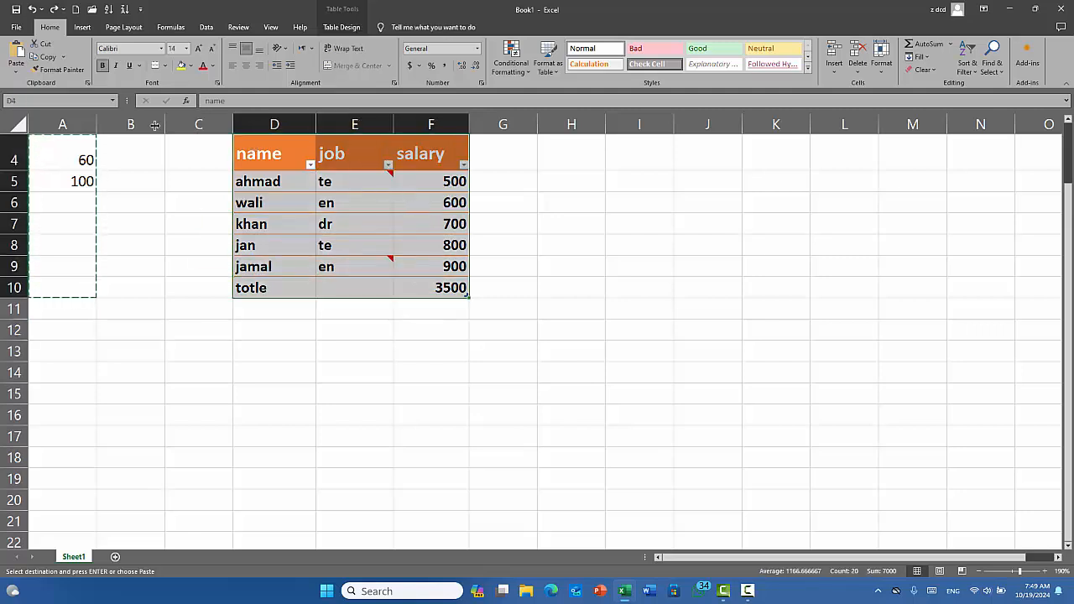
click(37, 59)
click(269, 354)
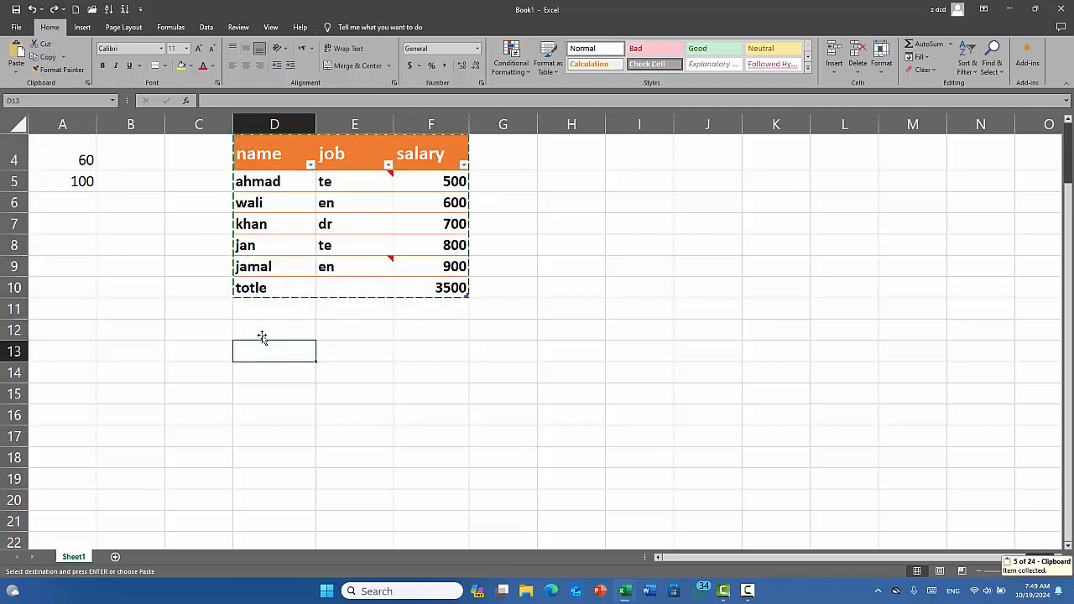
click(16, 72)
click(43, 170)
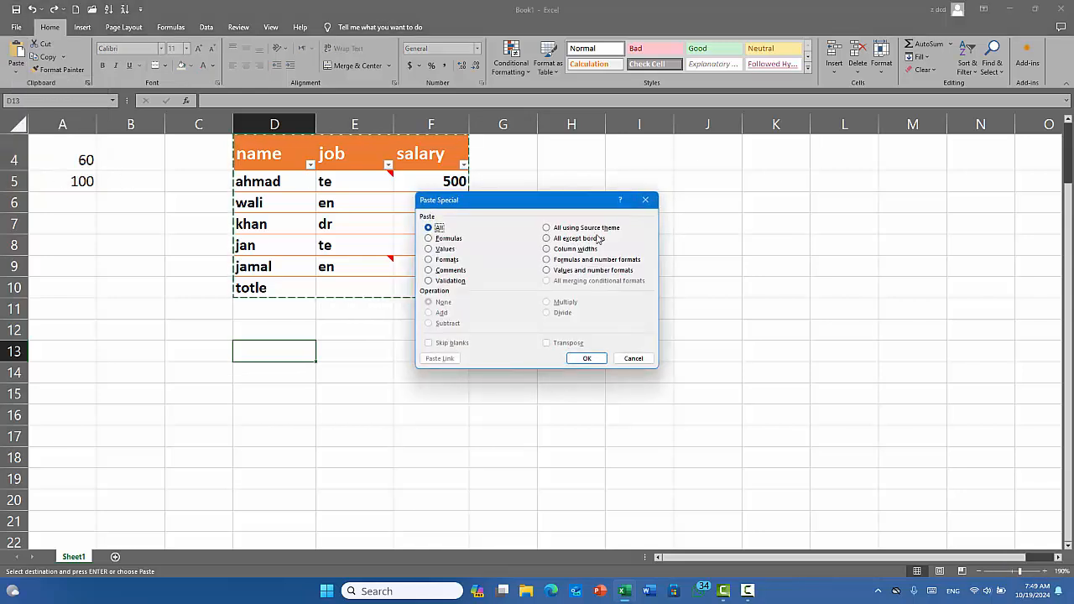
click(646, 199)
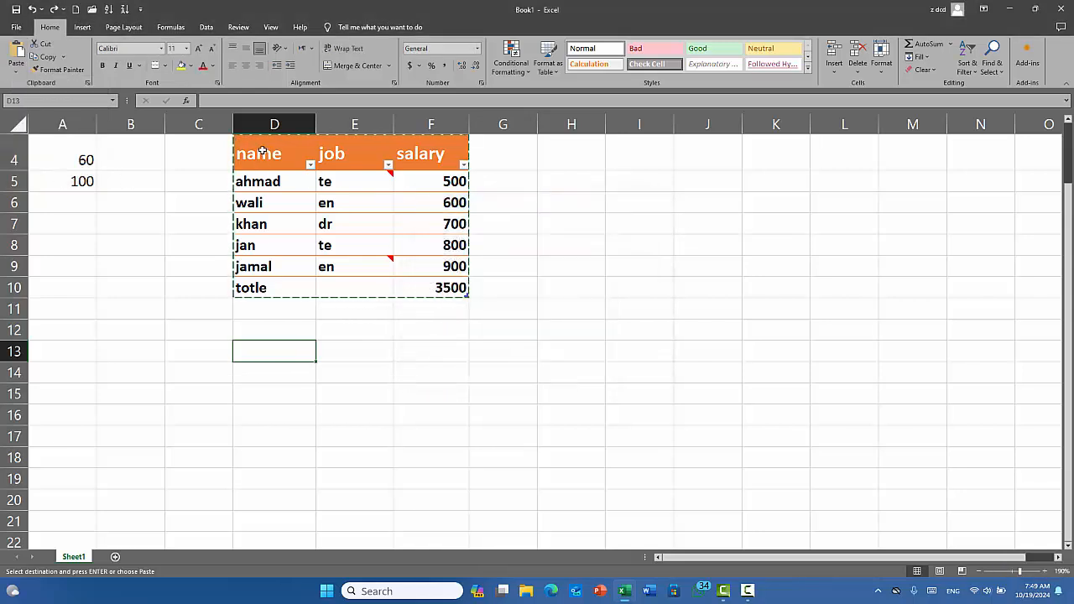
- Apply the Main Event theme to the workbook with the table range D4:F10 selected
drag(262, 151, 453, 288)
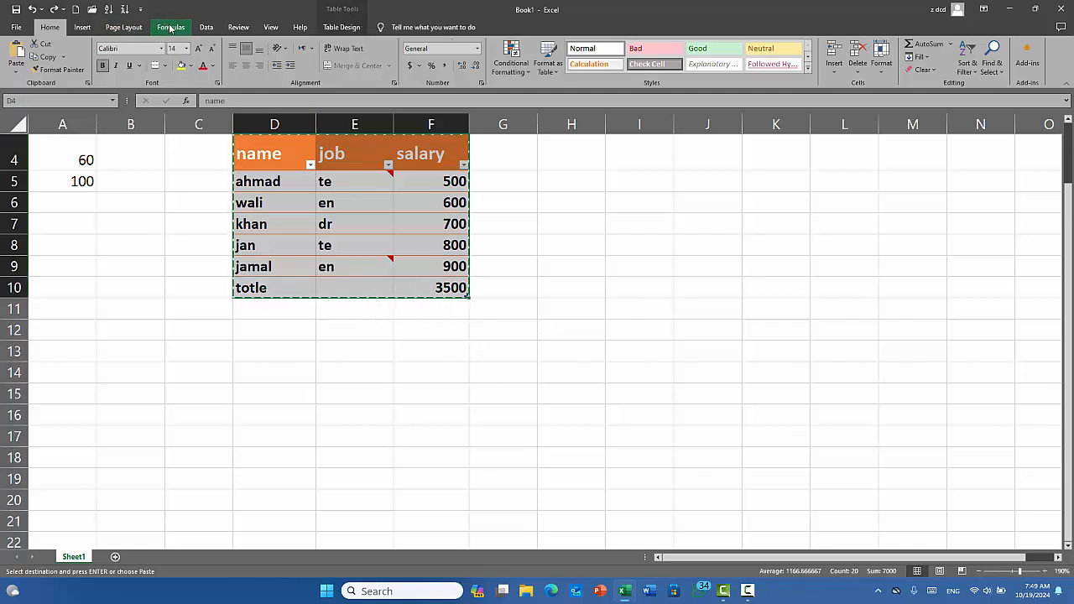
click(123, 27)
click(10, 69)
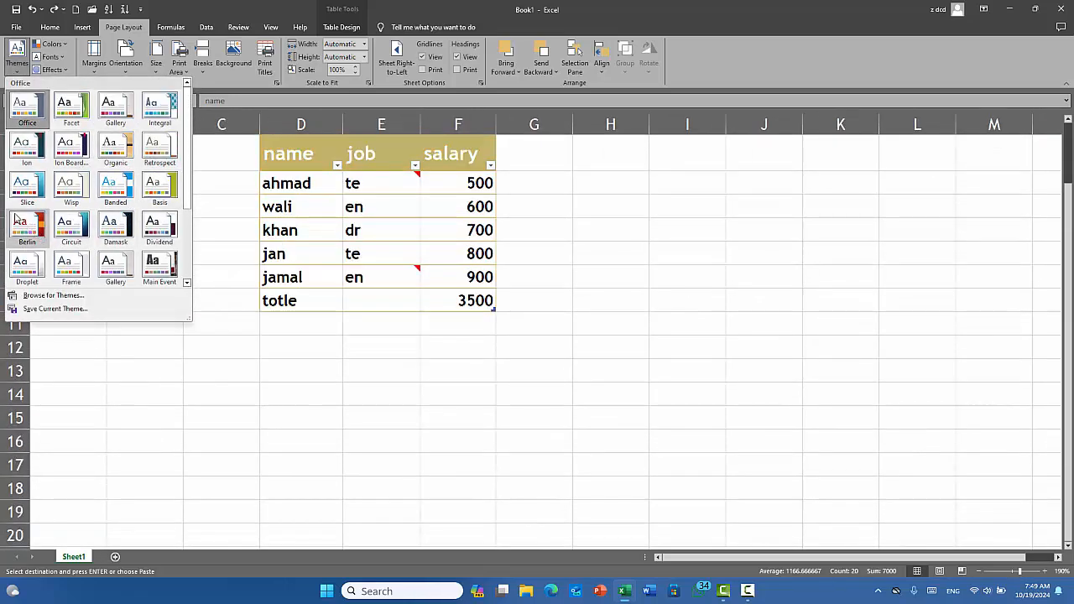
click(164, 271)
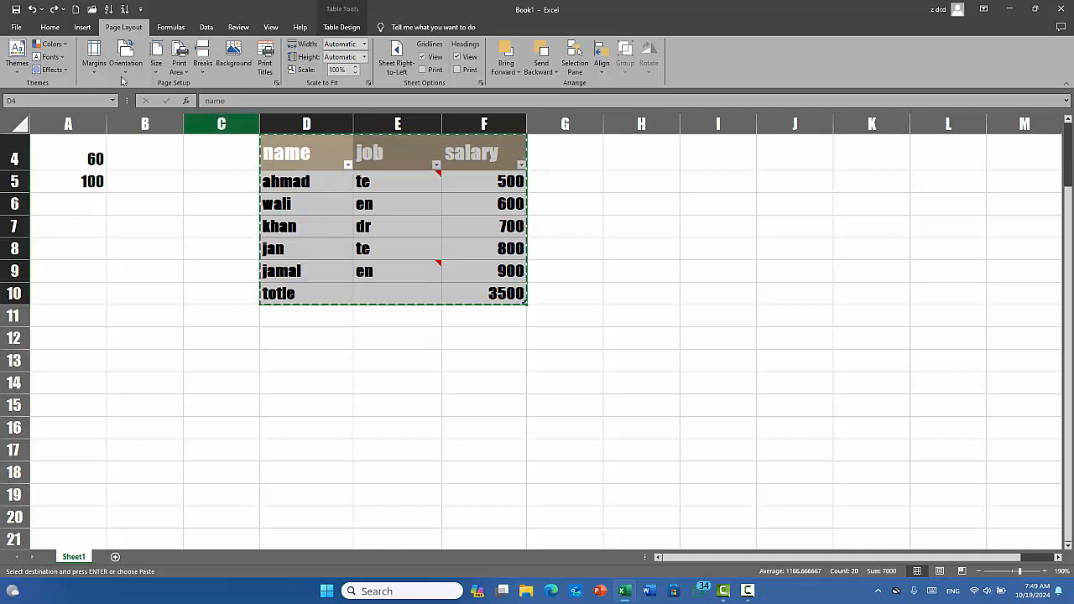
- Paste a copy of the table at cell D13 with the All using Source theme option, and undo the paste and the theme change
click(50, 26)
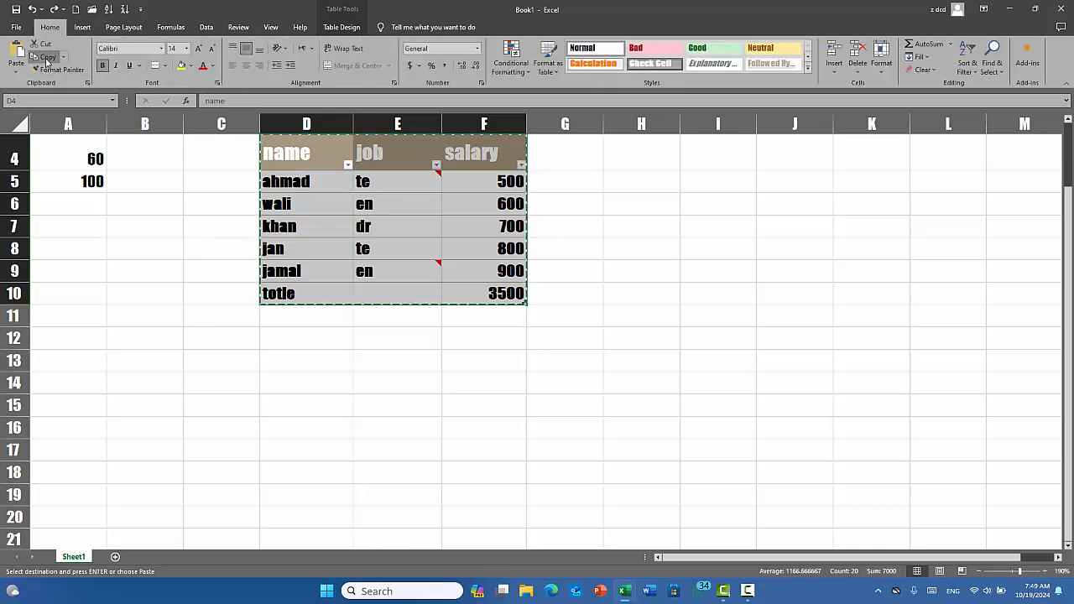
click(301, 359)
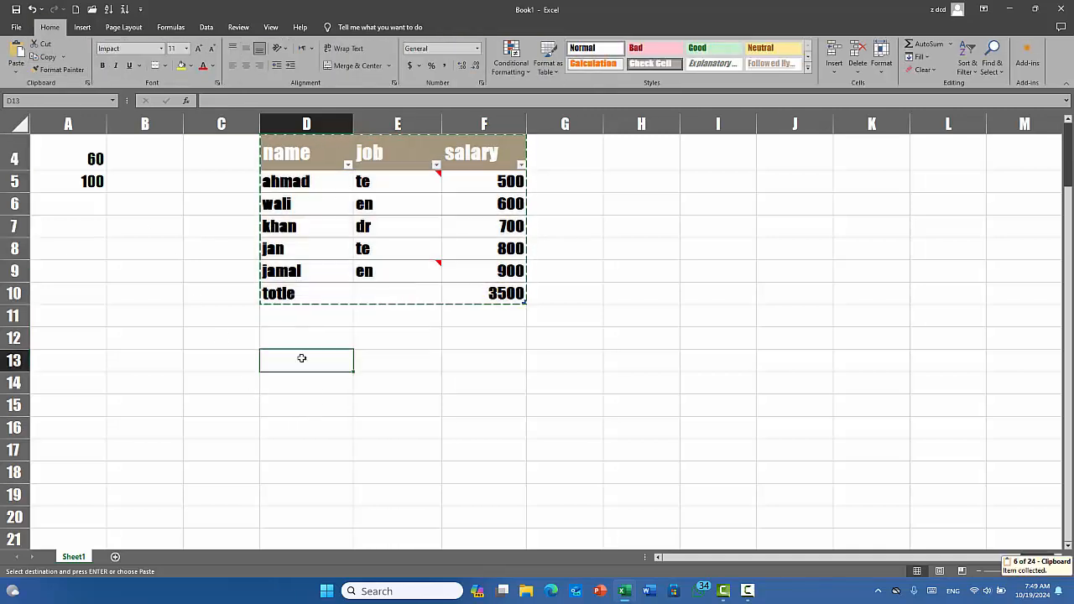
click(16, 72)
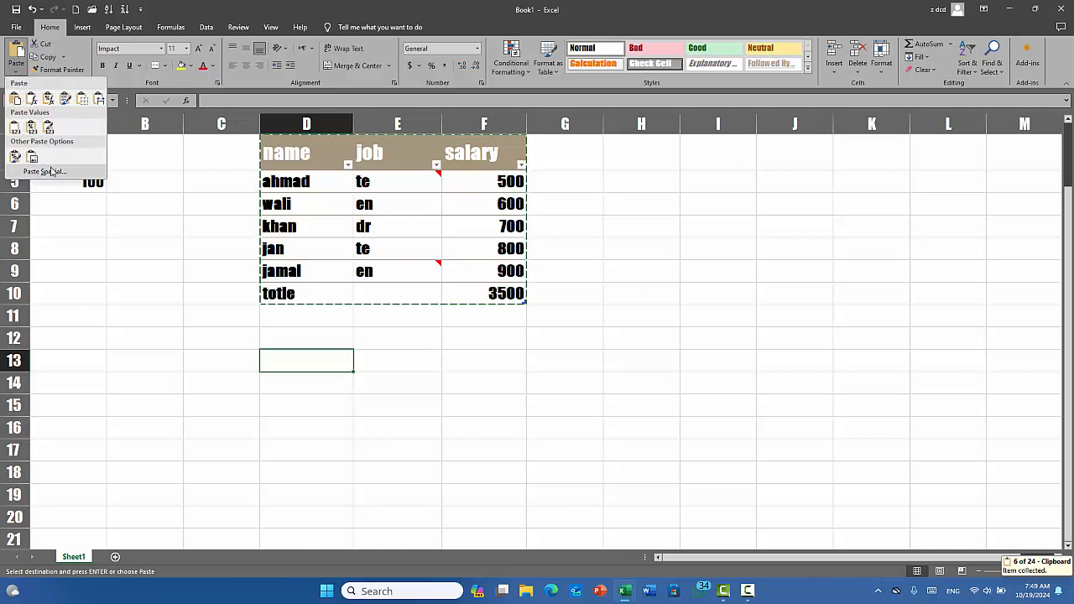
click(43, 172)
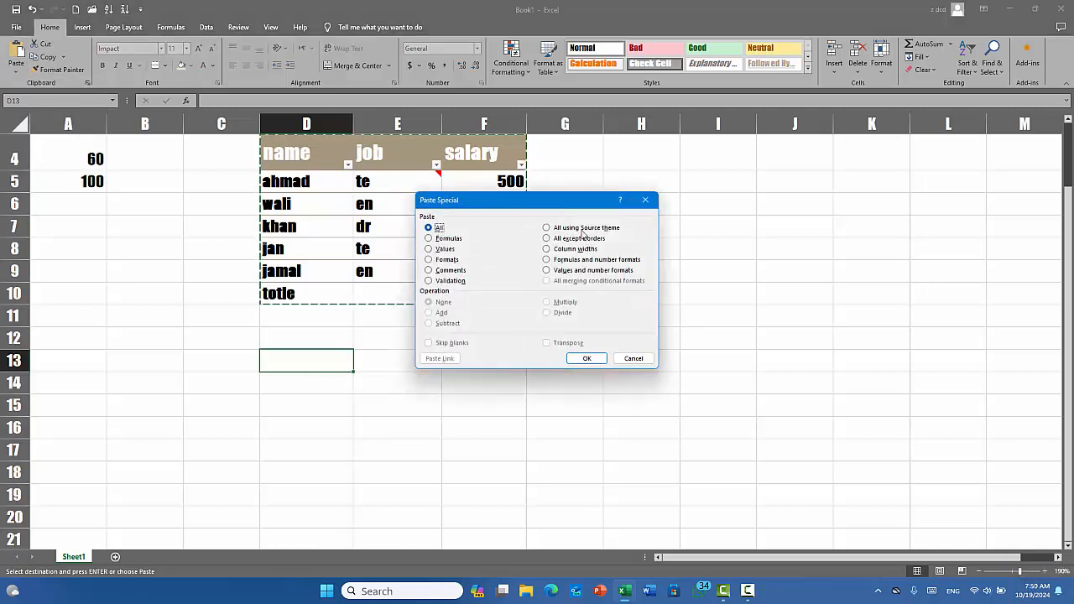
click(581, 230)
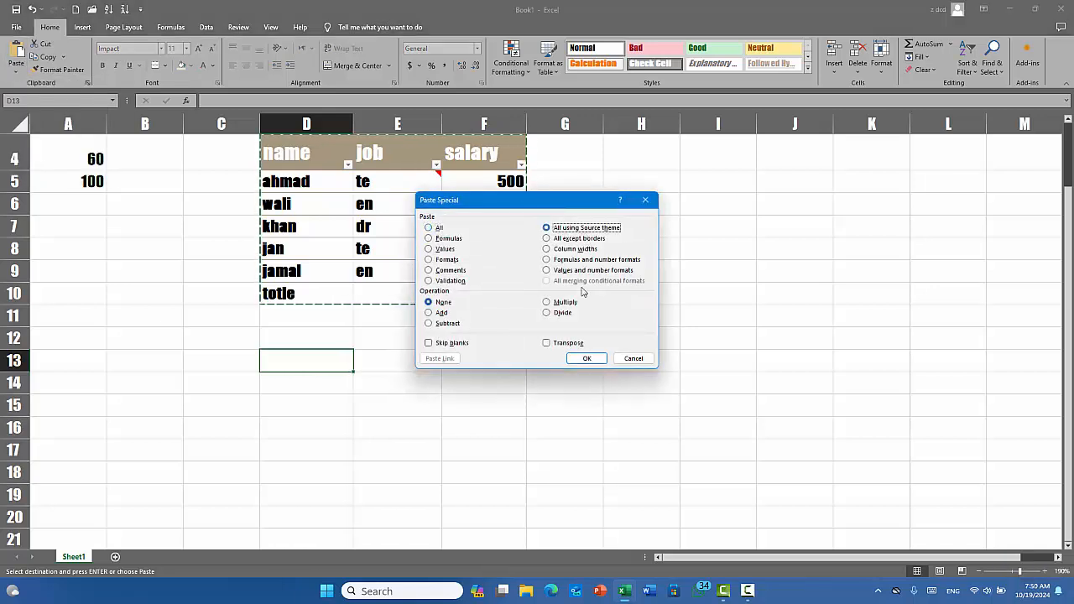
click(587, 359)
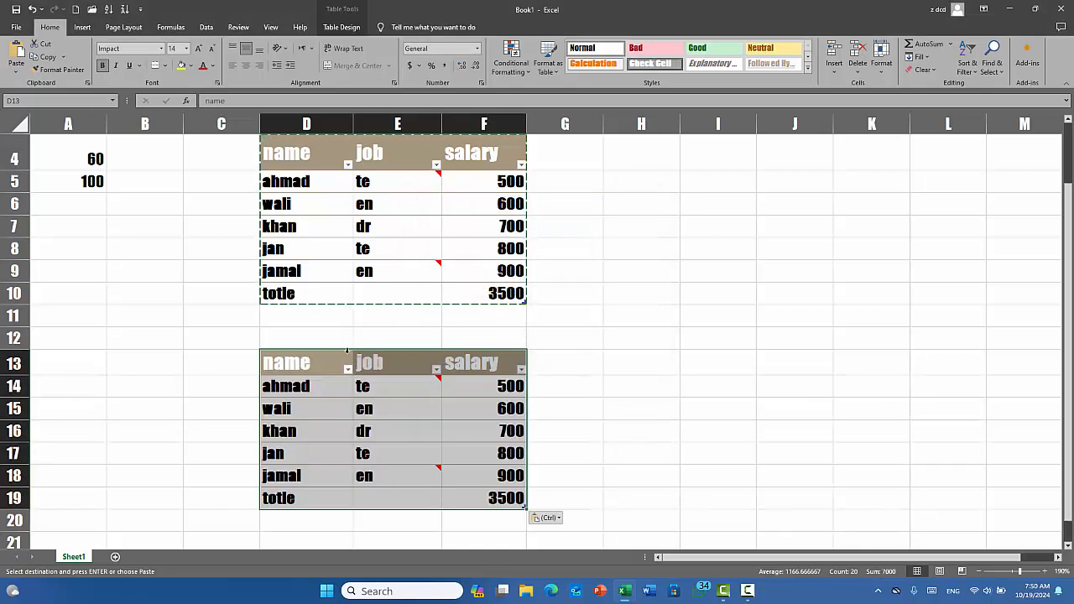
key(ctrl+z)
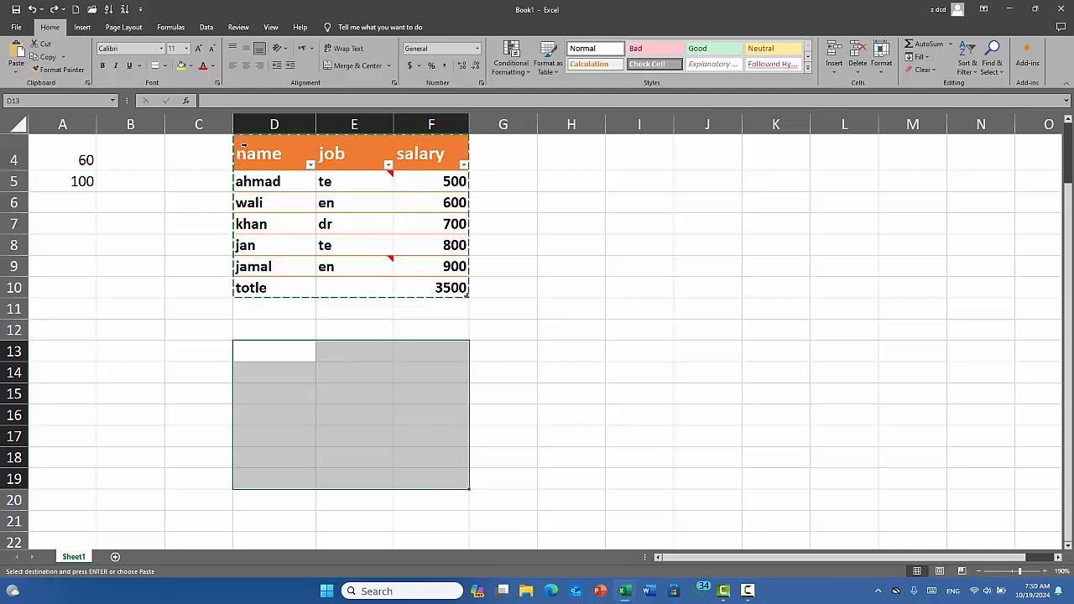
- Copy table D4:F10, paste it at cell D13 with the All except borders option, and undo the paste
click(243, 146)
drag(272, 155, 415, 283)
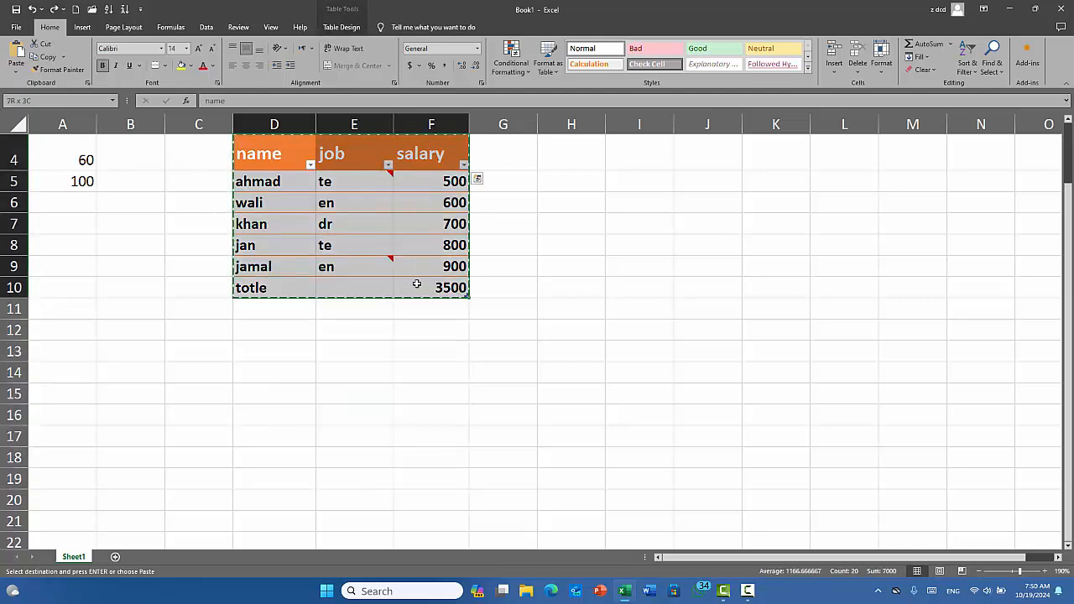
click(266, 351)
click(16, 73)
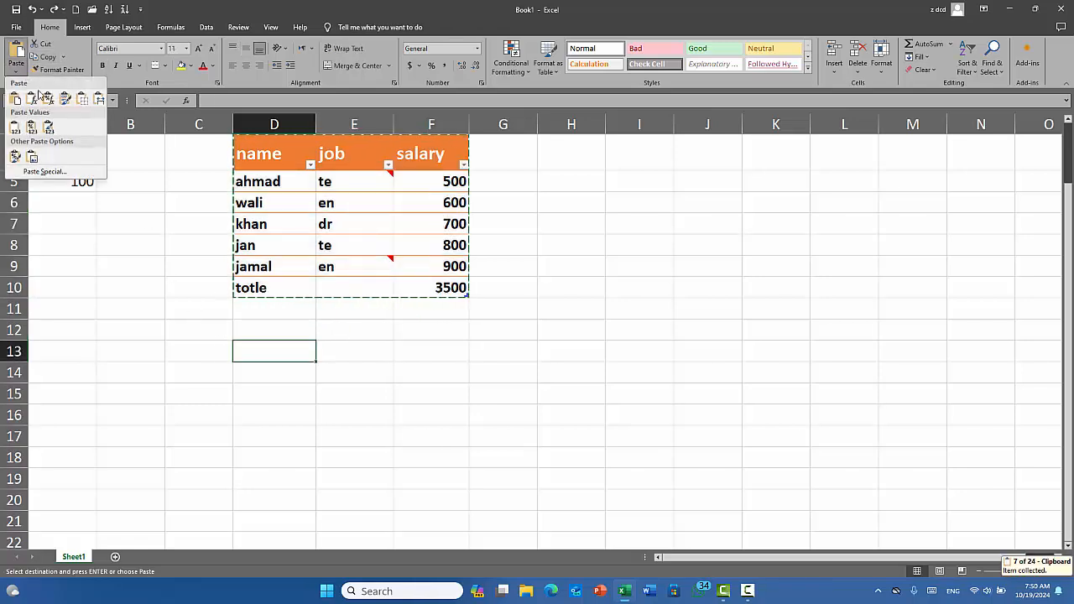
click(71, 171)
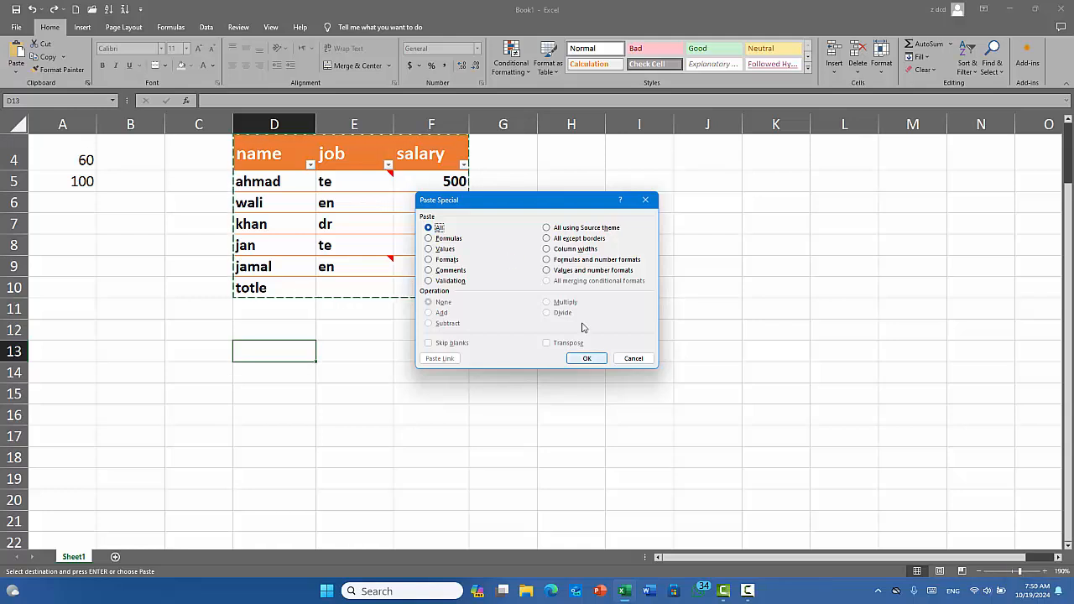
click(576, 240)
click(590, 359)
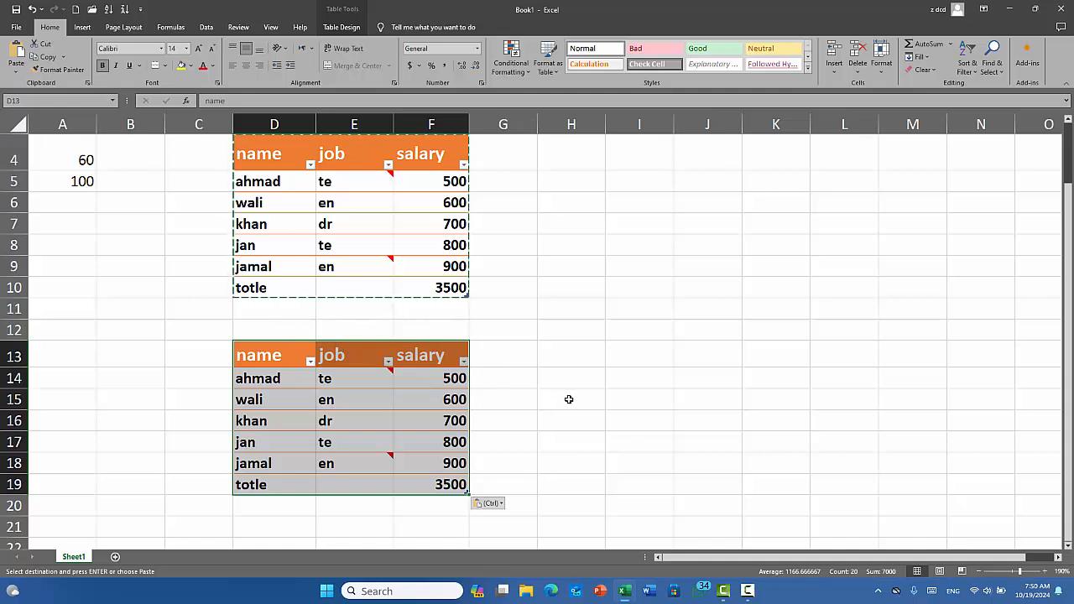
key(ctrl+z)
- Apply all borders to the table range D4:F10
click(385, 253)
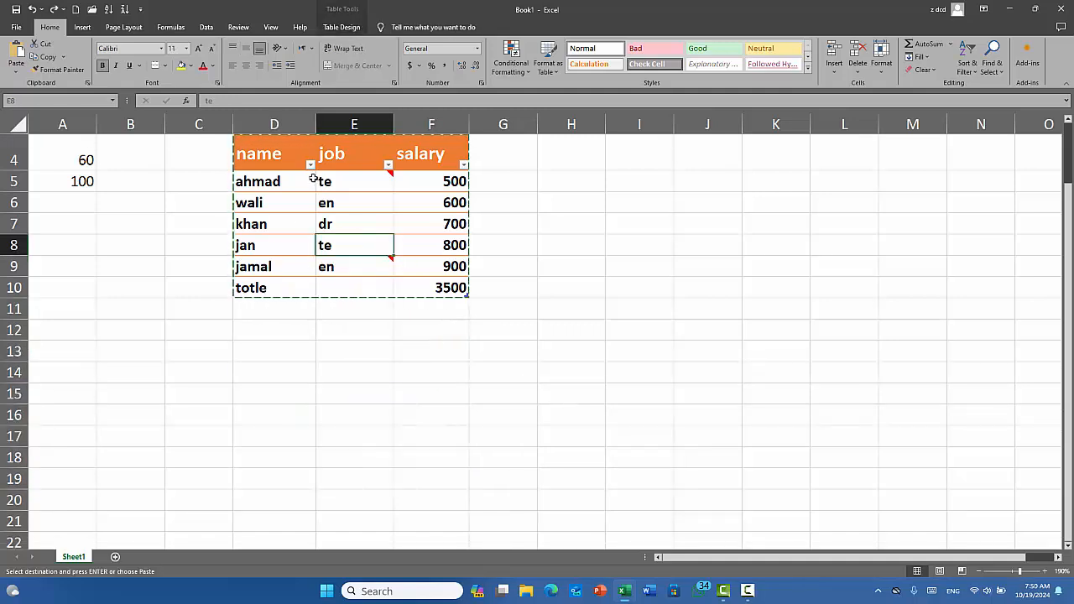
drag(282, 156, 431, 287)
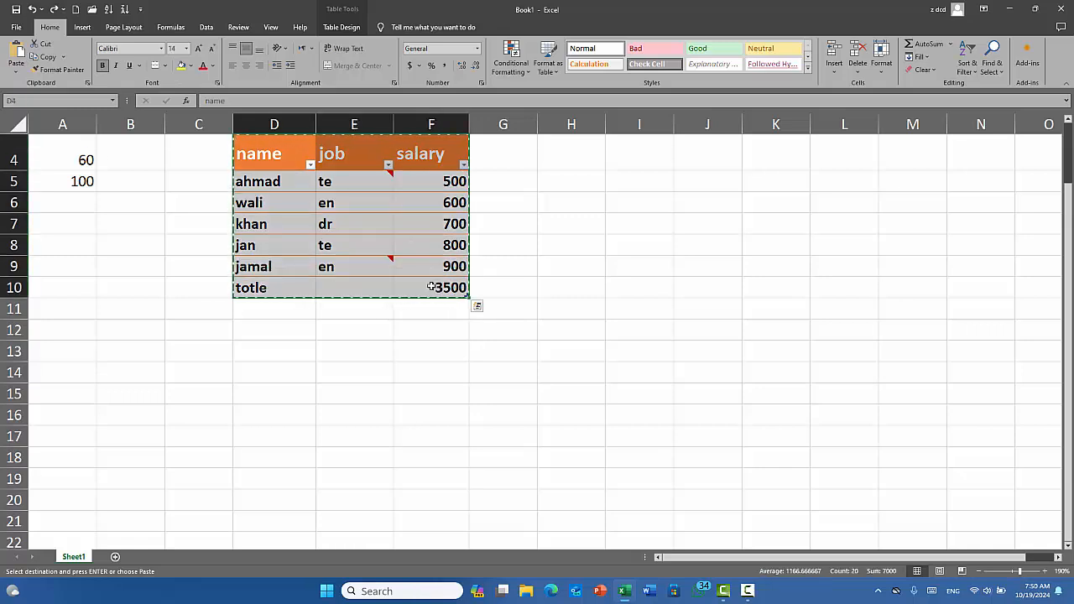
click(164, 66)
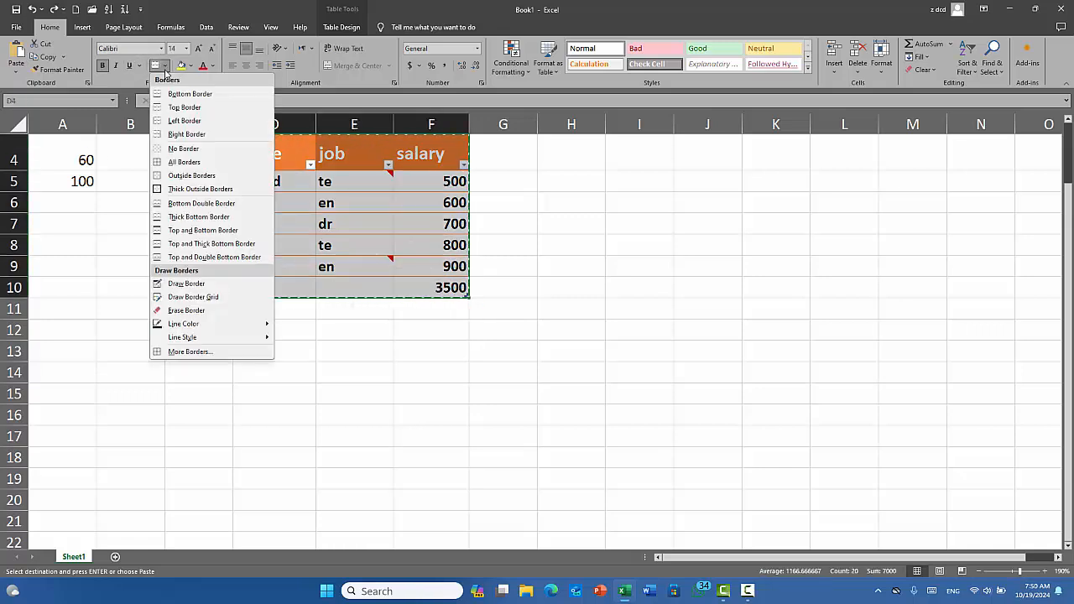
click(194, 163)
click(383, 371)
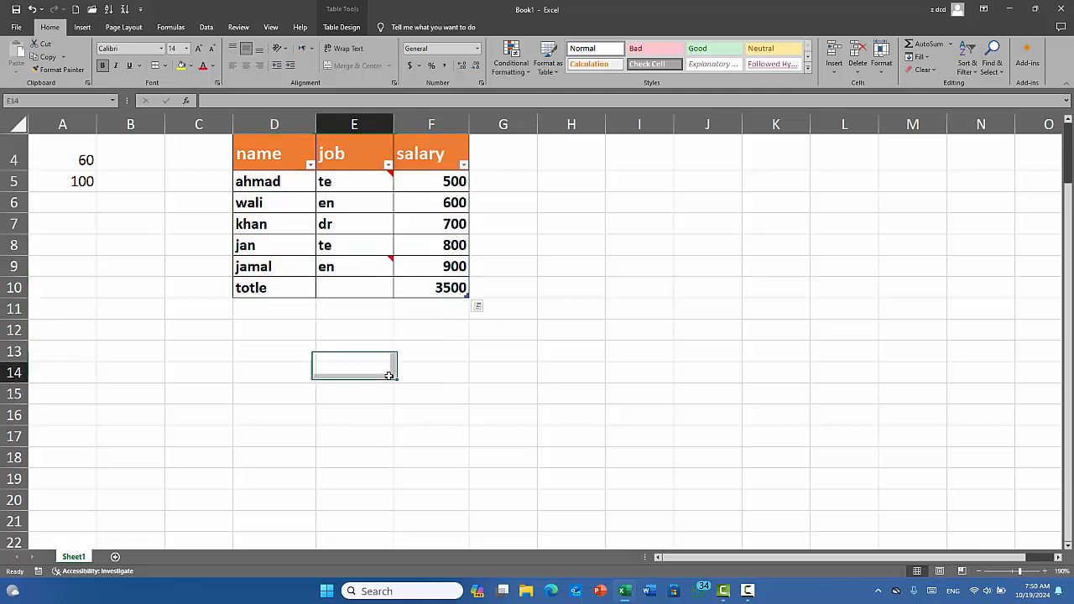
- Copy table D4:F10 and paste it at cell D13 with the All except borders option
mouse_move(287, 159)
mouse_down()
mouse_move(352, 176)
mouse_move(424, 288)
mouse_up()
click(41, 56)
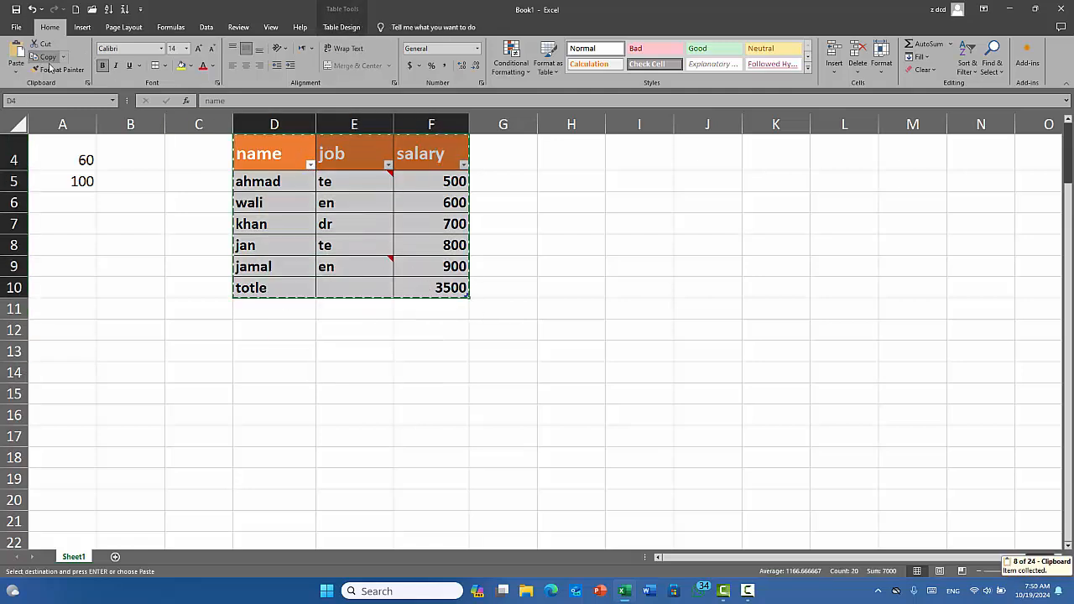
click(272, 350)
click(16, 72)
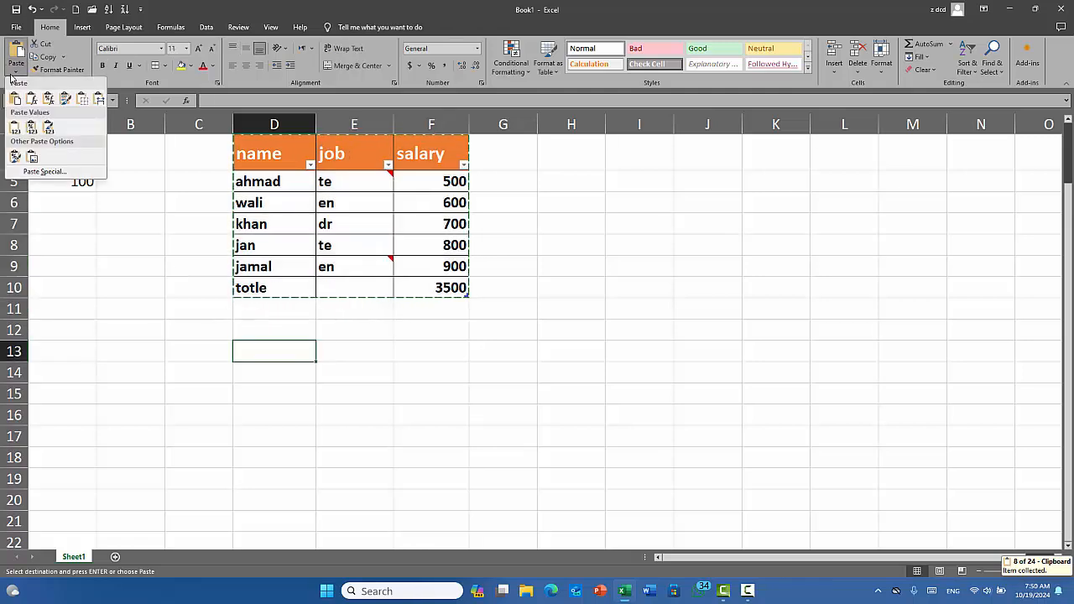
click(52, 175)
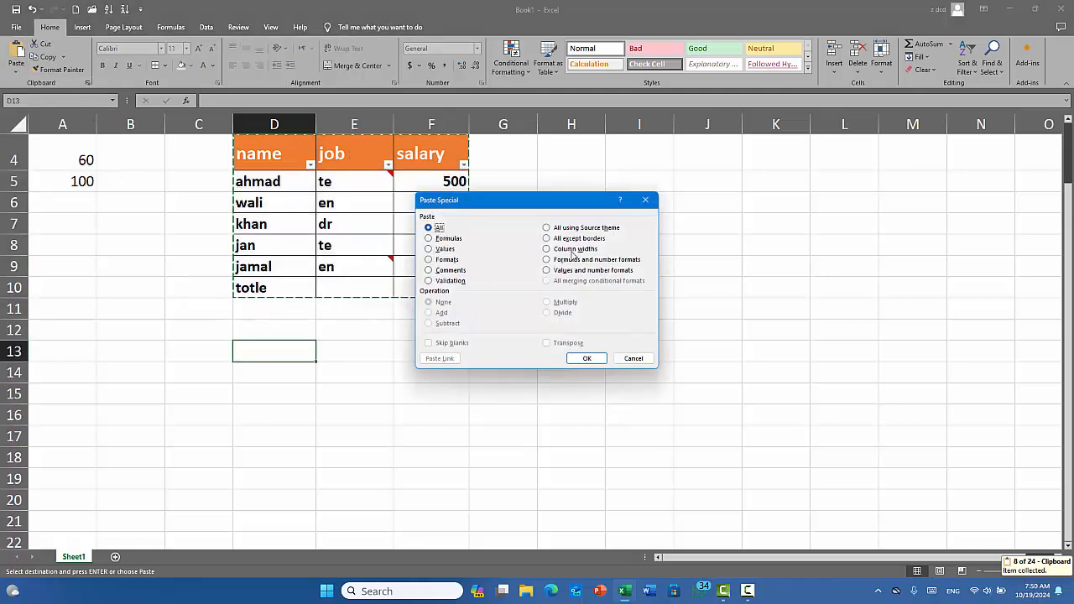
click(576, 238)
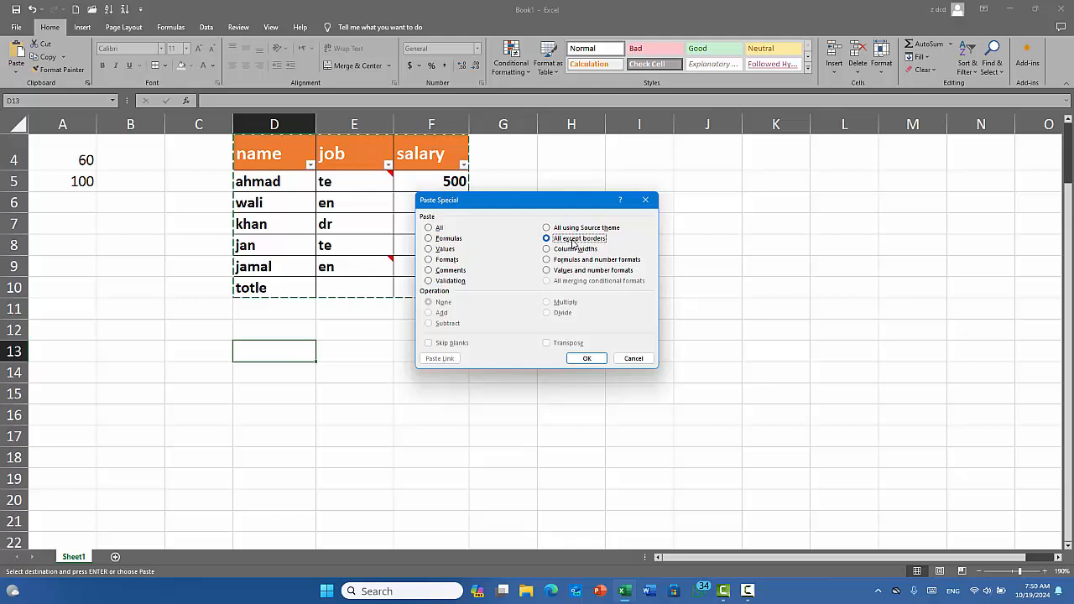
click(588, 358)
click(589, 363)
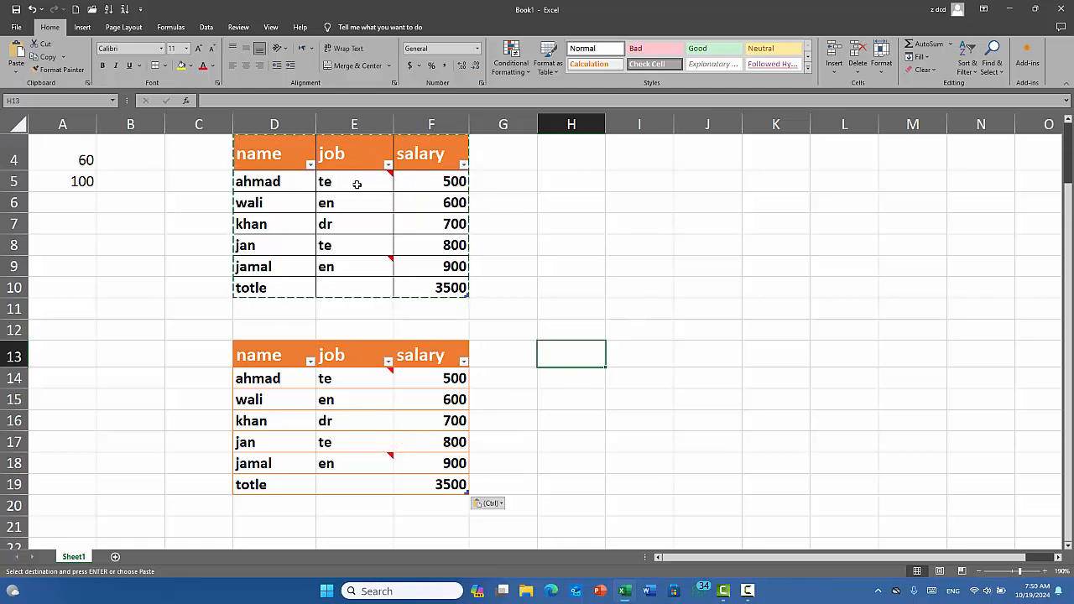
- Fill the range I8:K13 with the text "fgfd" and apply all borders to it
drag(650, 249, 805, 346)
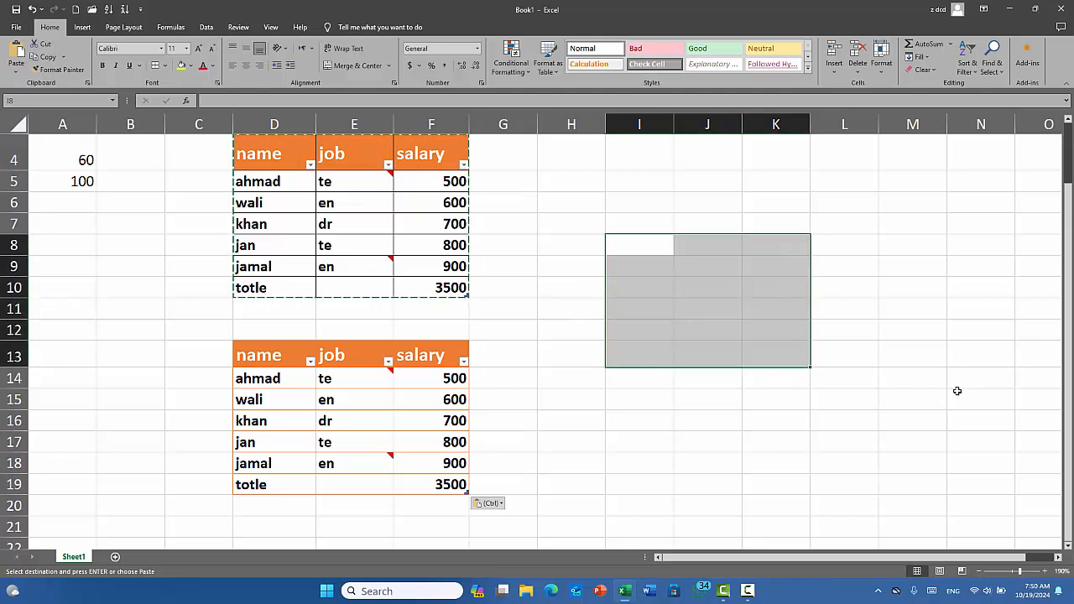
text(fgfd)
key(ctrl+Return)
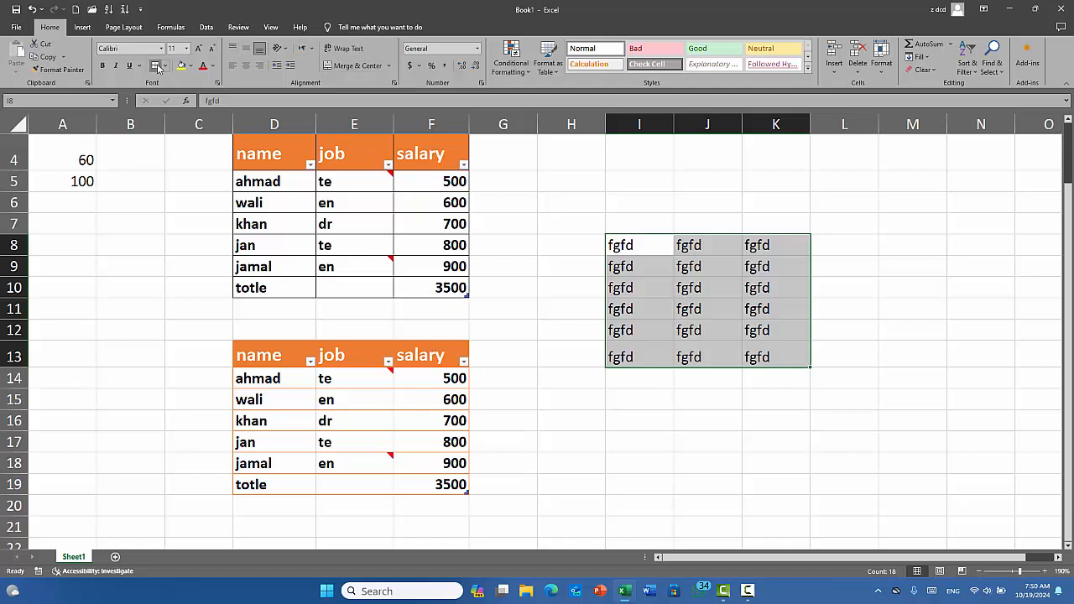
click(159, 66)
click(721, 405)
- Copy the bordered range I8:K13 and paste it at cell I16 with the All except borders option
click(659, 256)
drag(659, 256, 778, 350)
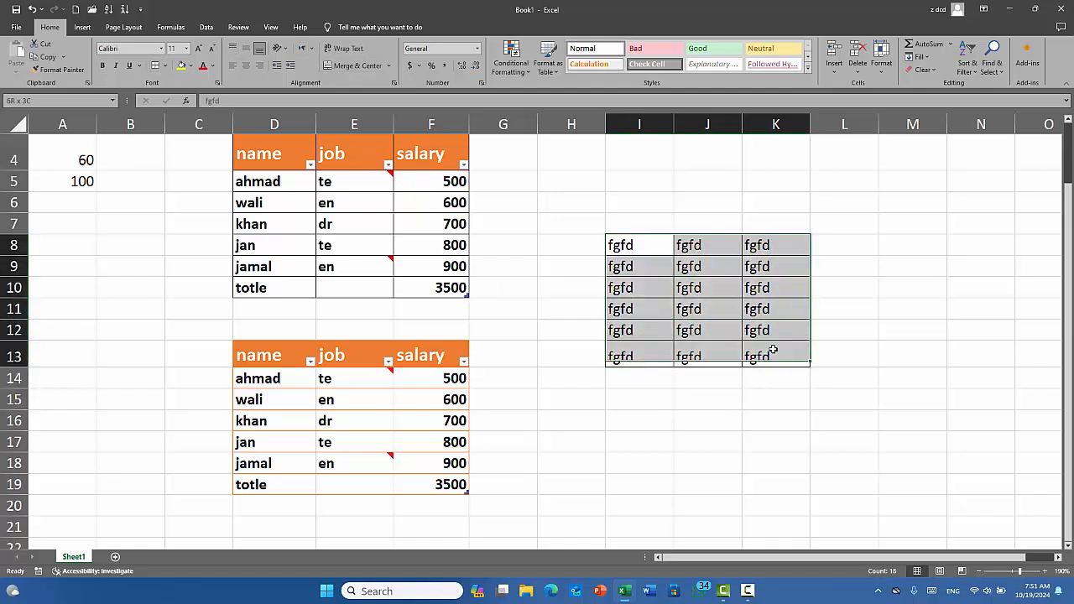
click(48, 56)
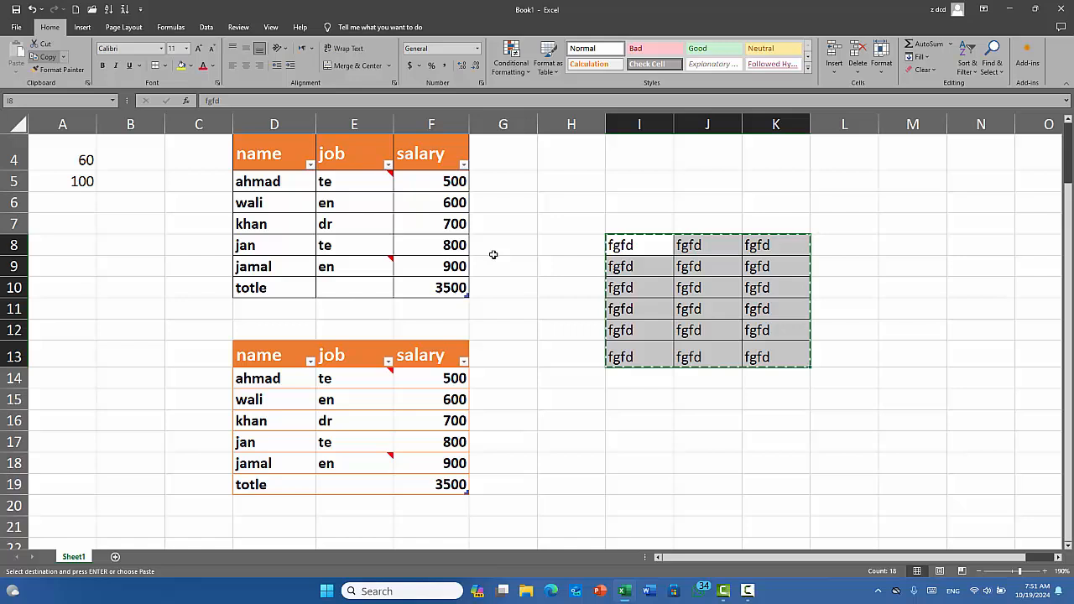
click(653, 420)
click(23, 72)
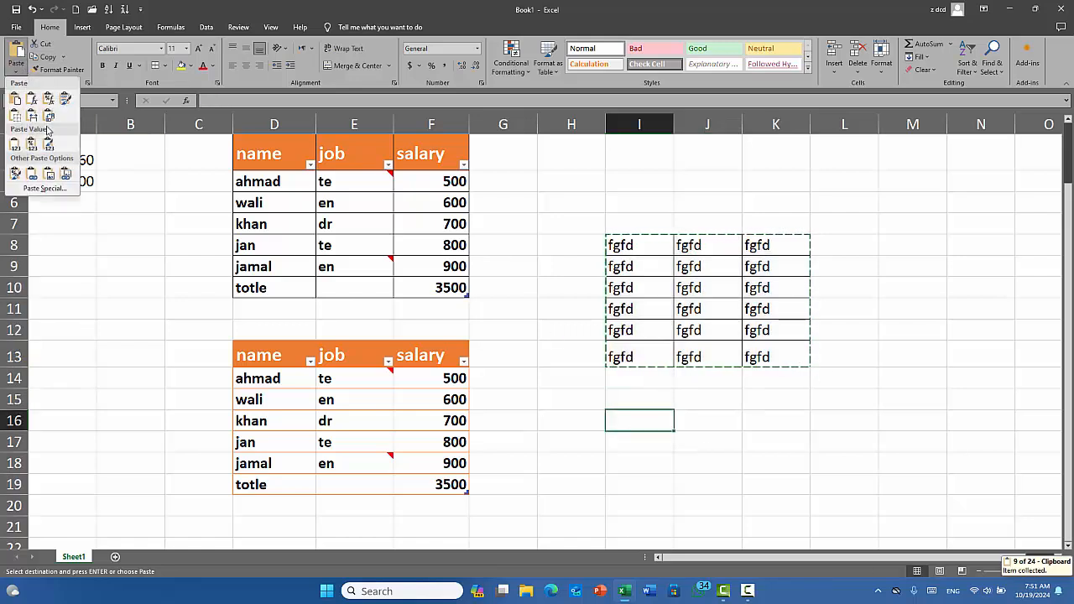
click(66, 186)
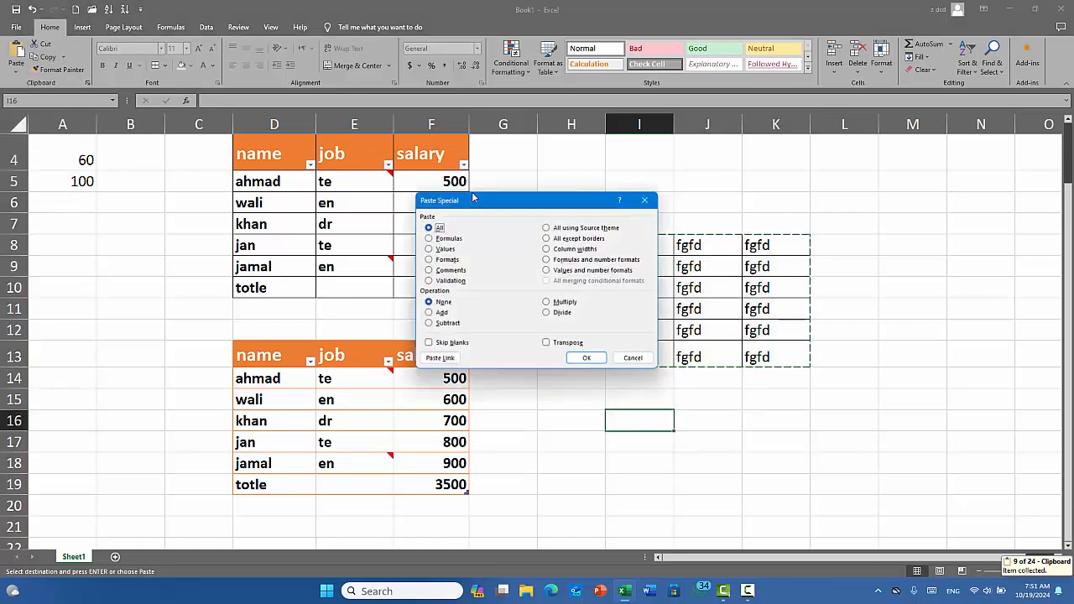
click(575, 239)
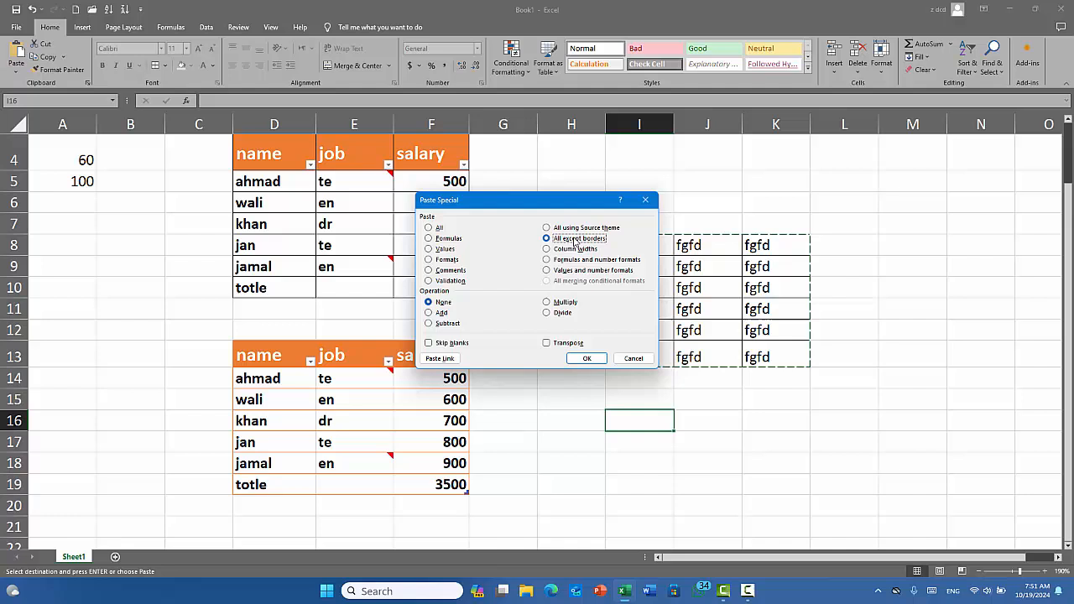
click(587, 359)
click(863, 400)
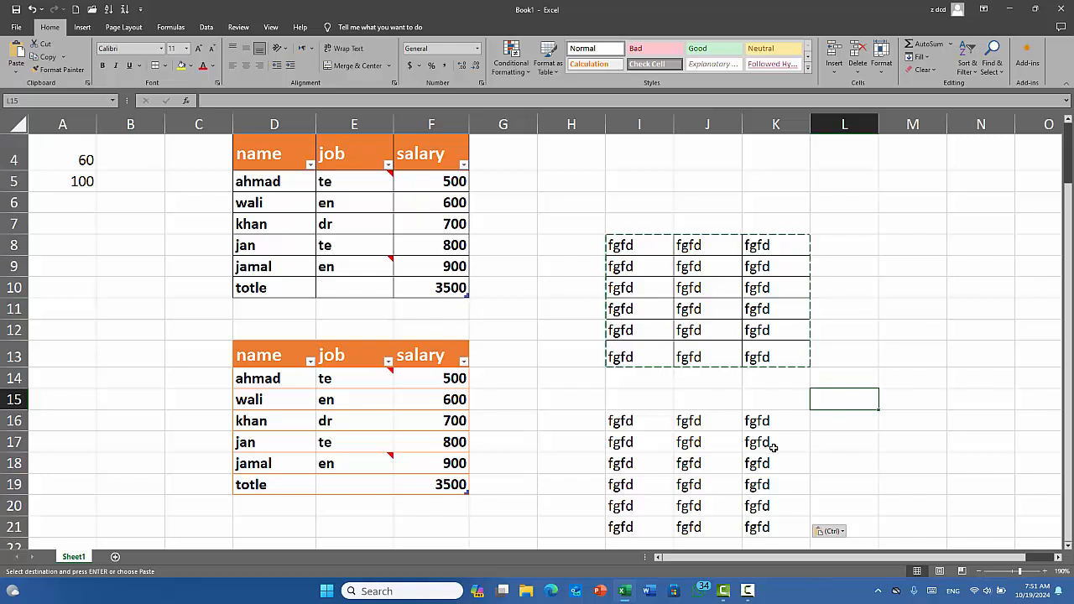
- Undo the paste at I16, the bordered "fgfd" entries in I8:K13 and the table copy at D13
key(ctrl+z)
key(ctrl+z)
key(ctrl+z)
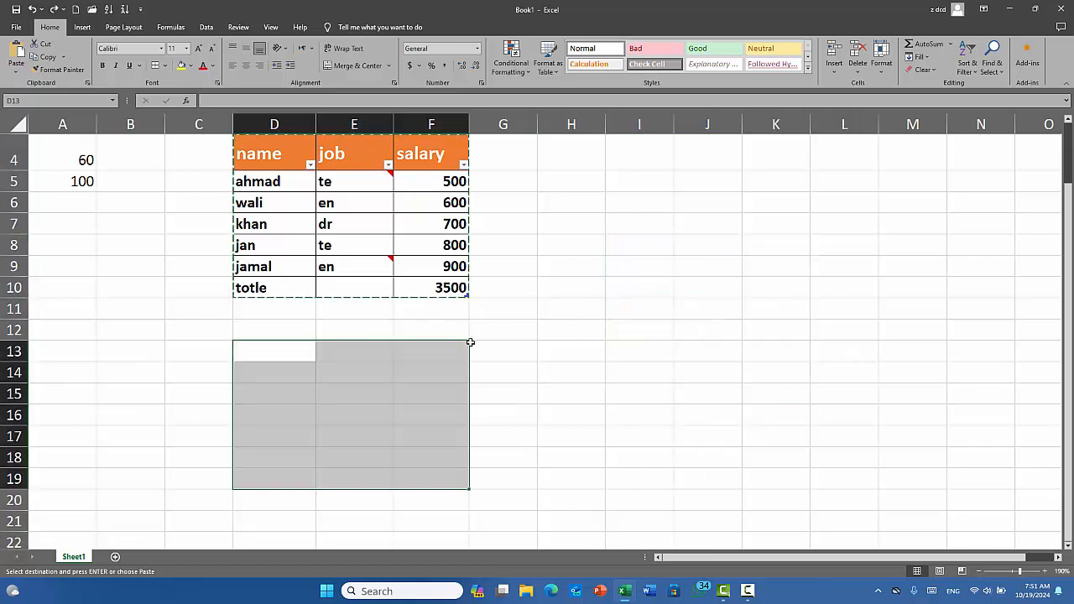
drag(270, 156, 459, 288)
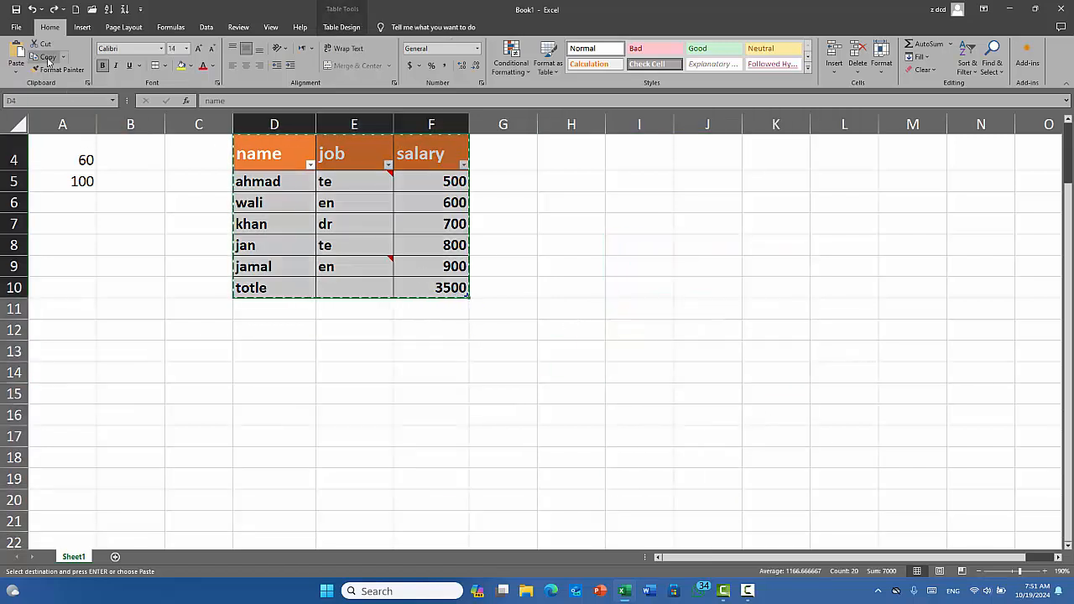
click(17, 73)
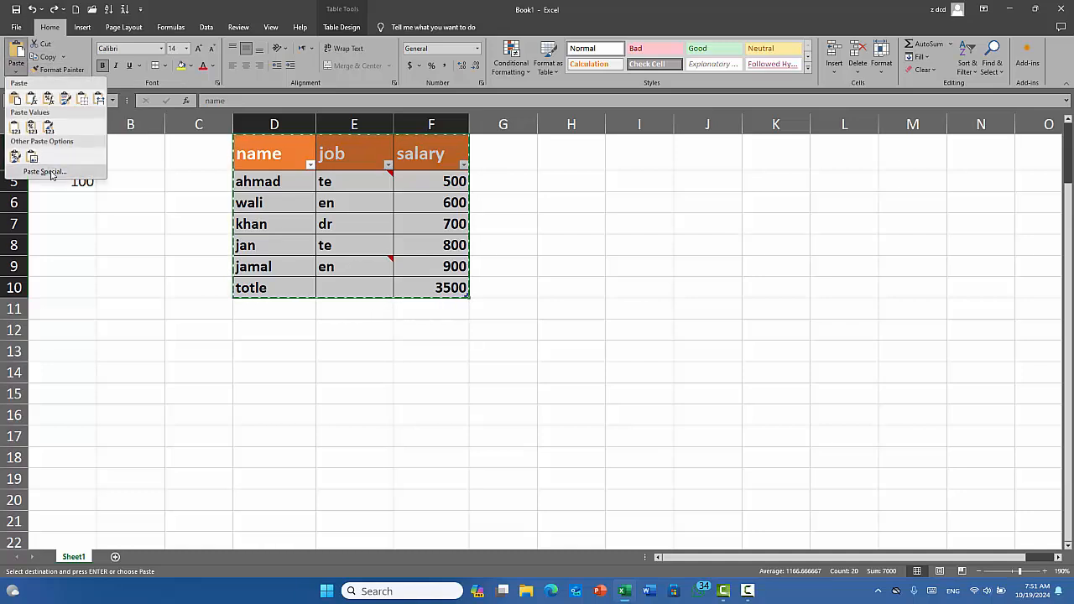
click(44, 171)
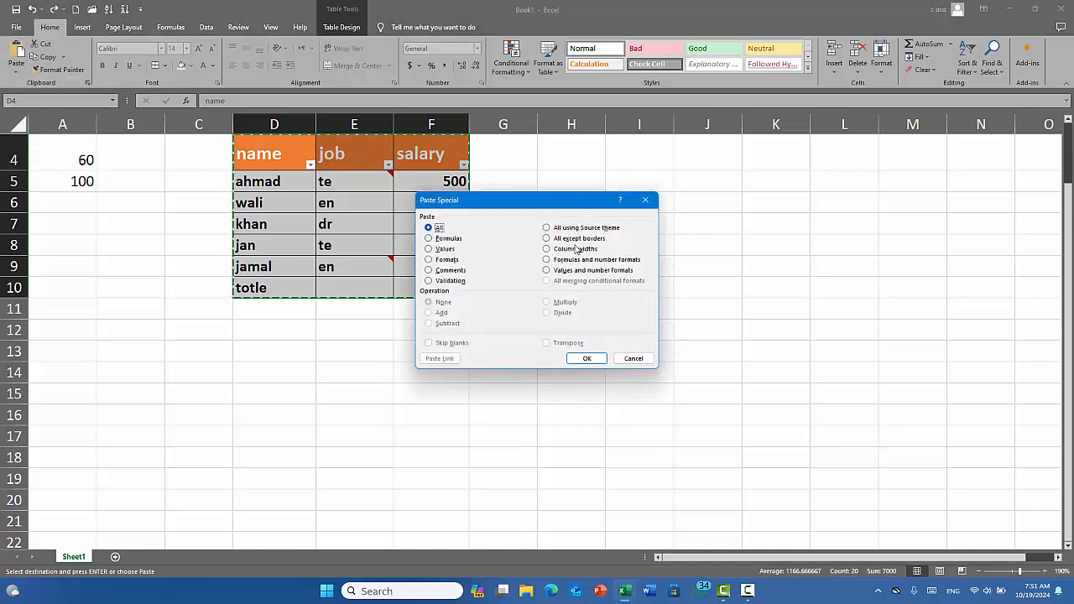
click(634, 358)
click(263, 350)
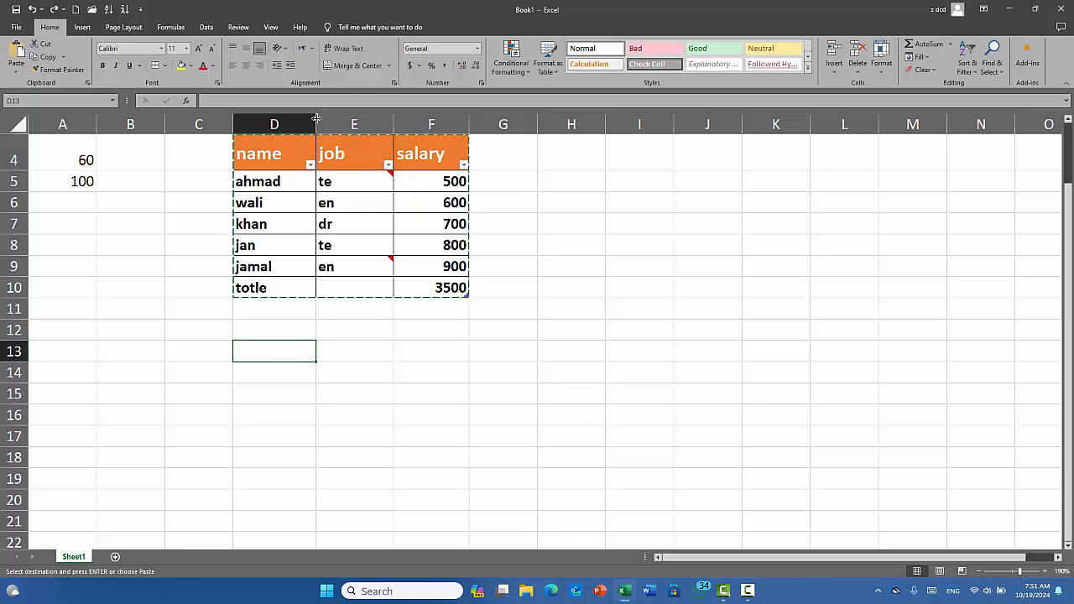
- Widen the name column D to more than double its width and the job column E slightly
drag(316, 118, 424, 125)
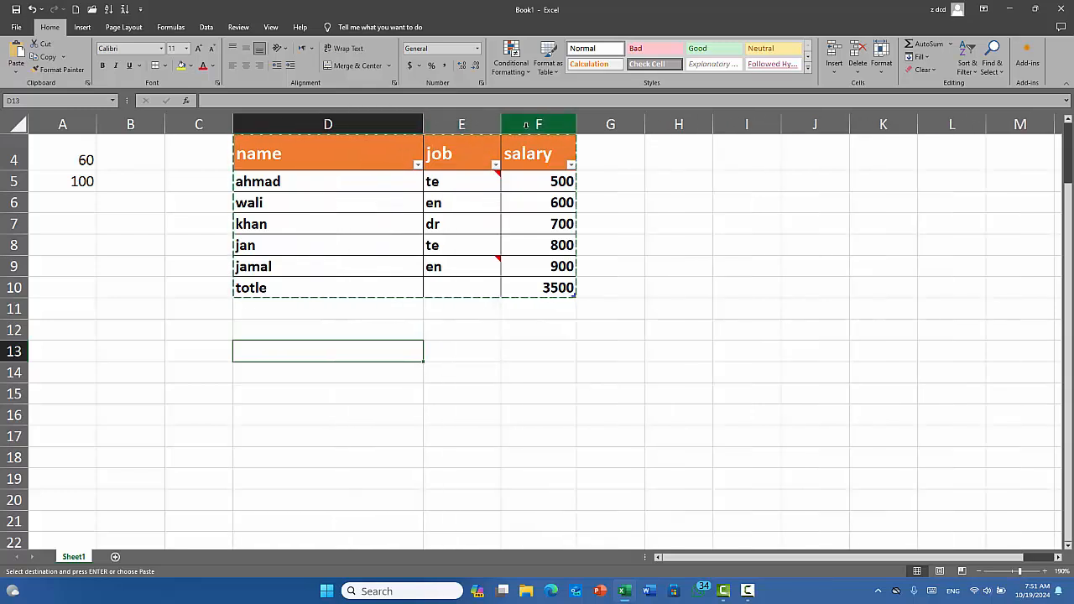
drag(501, 119, 524, 120)
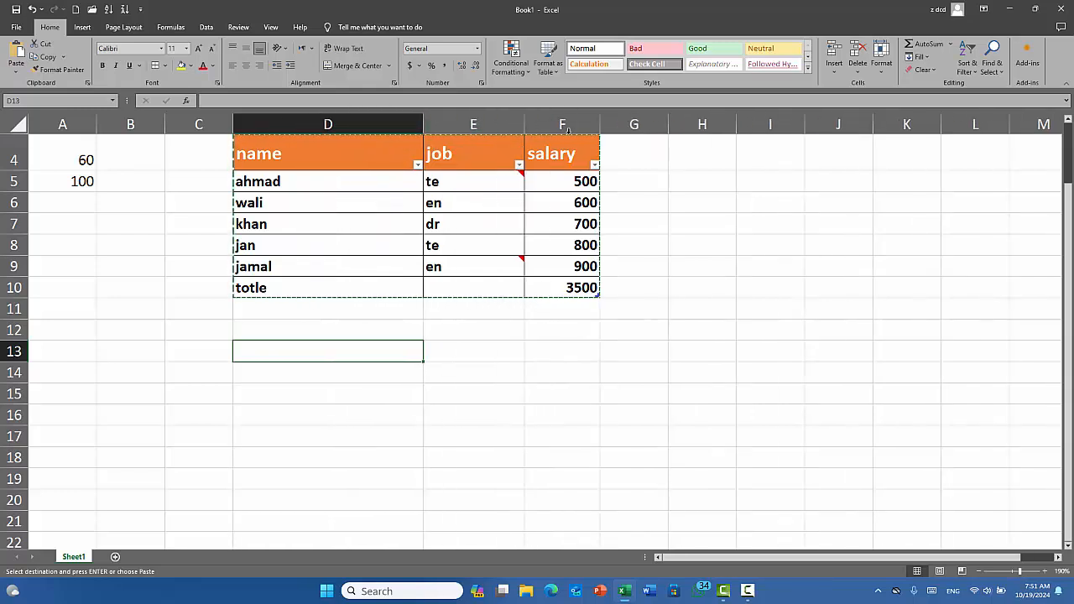
click(740, 325)
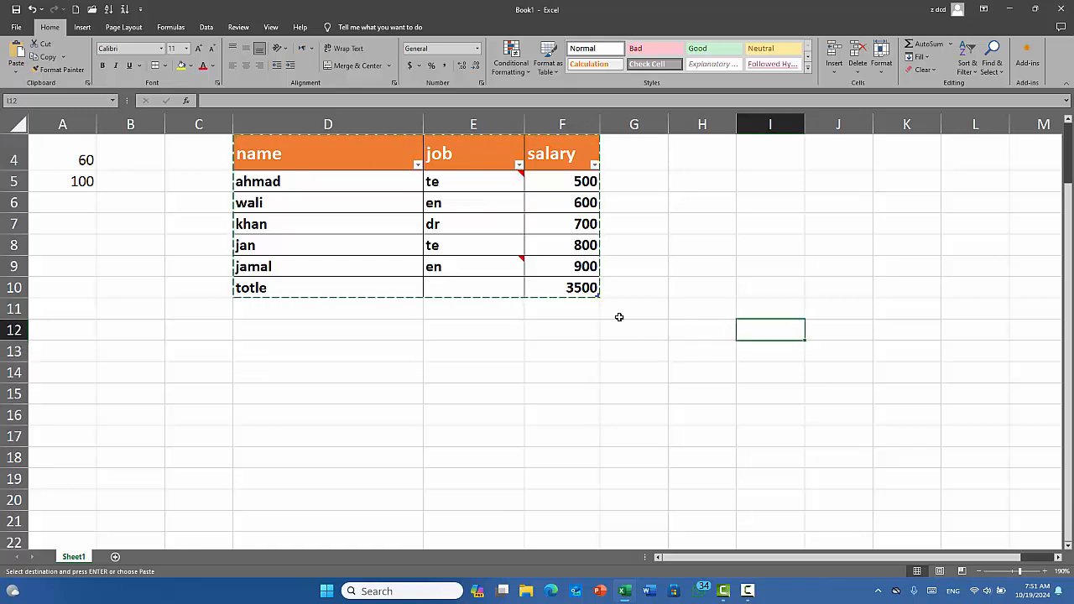
- Copy table D4:F10, paste only its column widths at cell J10, and undo the paste
drag(860, 273, 987, 291)
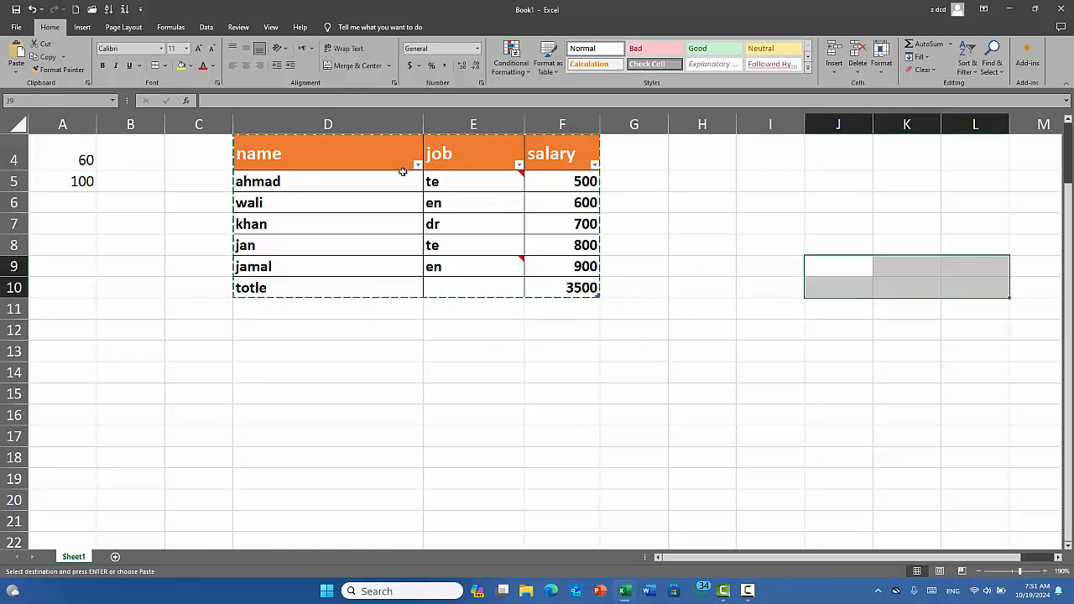
click(900, 310)
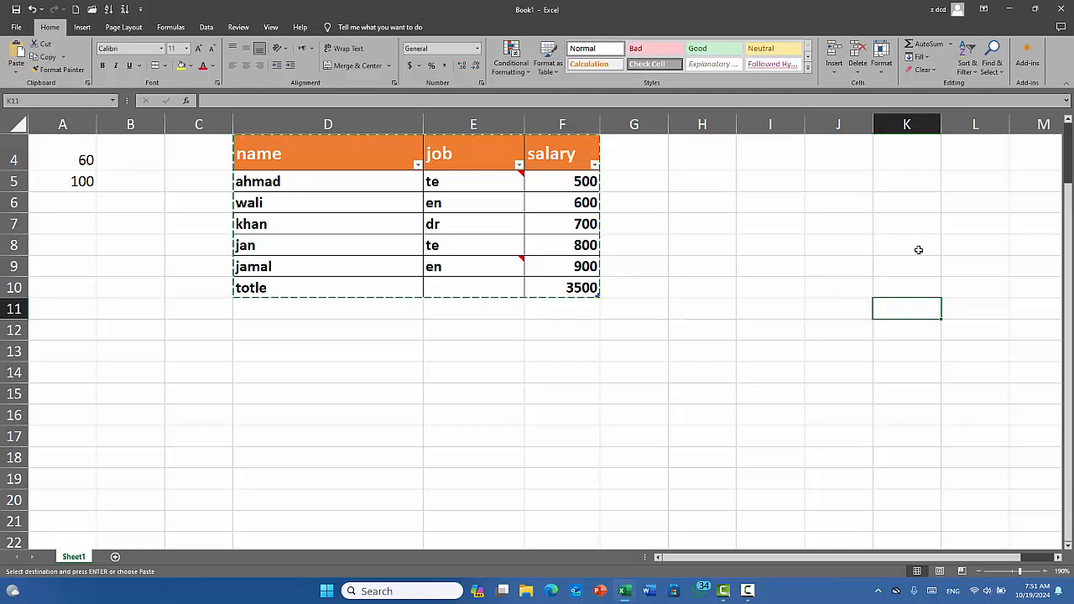
mouse_move(293, 151)
mouse_down()
mouse_move(523, 163)
mouse_move(556, 288)
mouse_up()
click(43, 56)
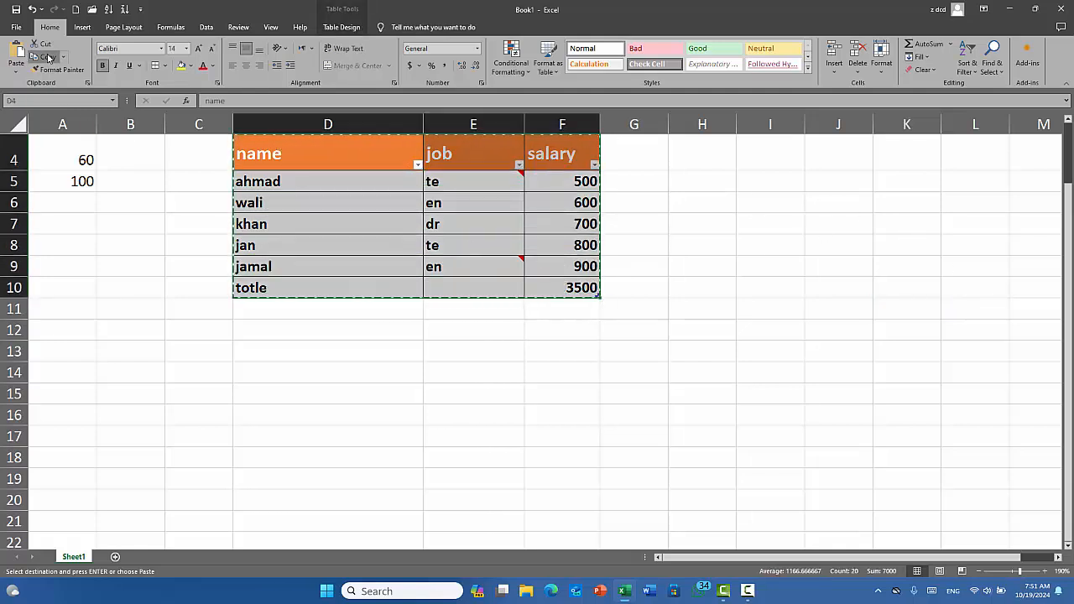
click(852, 287)
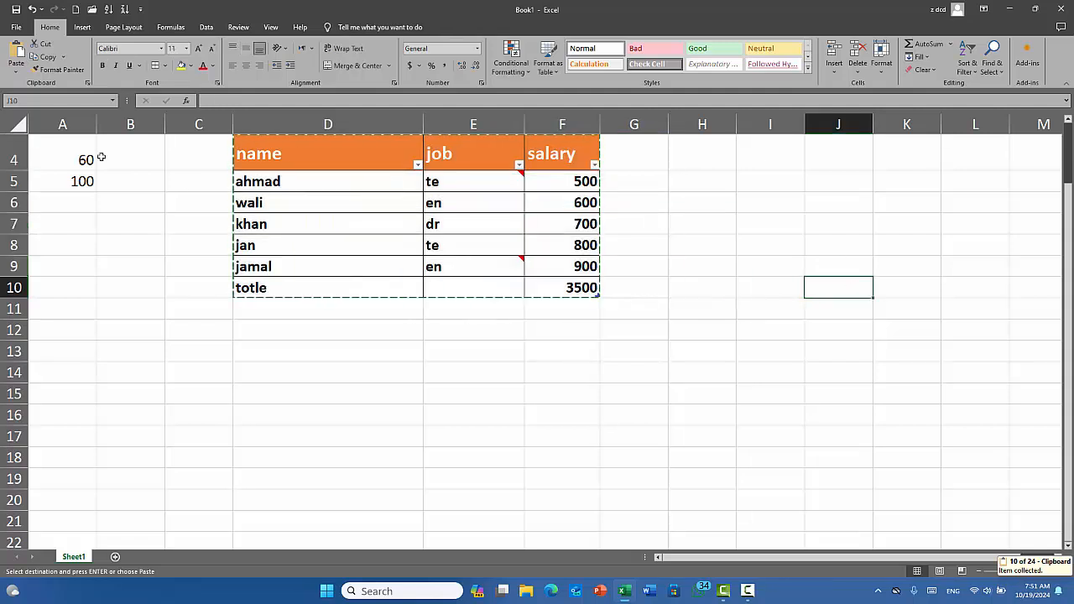
click(16, 75)
click(37, 171)
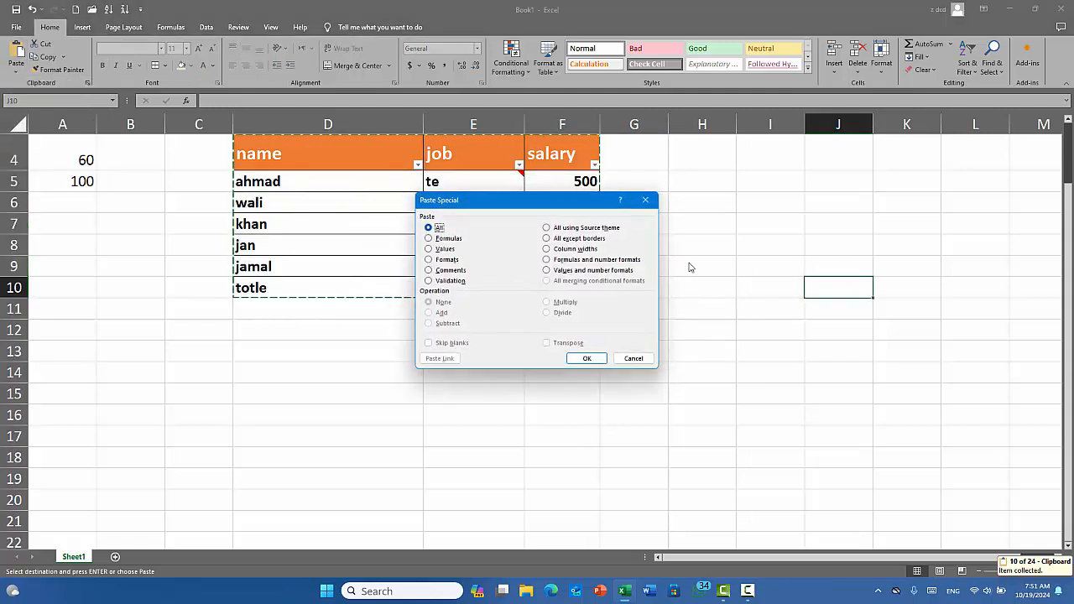
click(575, 249)
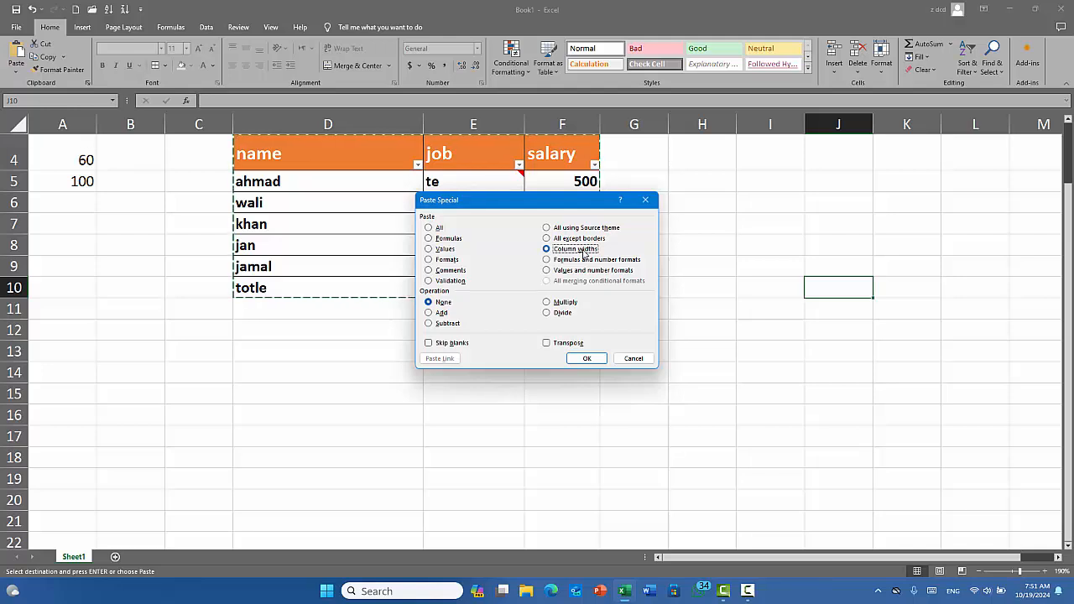
click(588, 358)
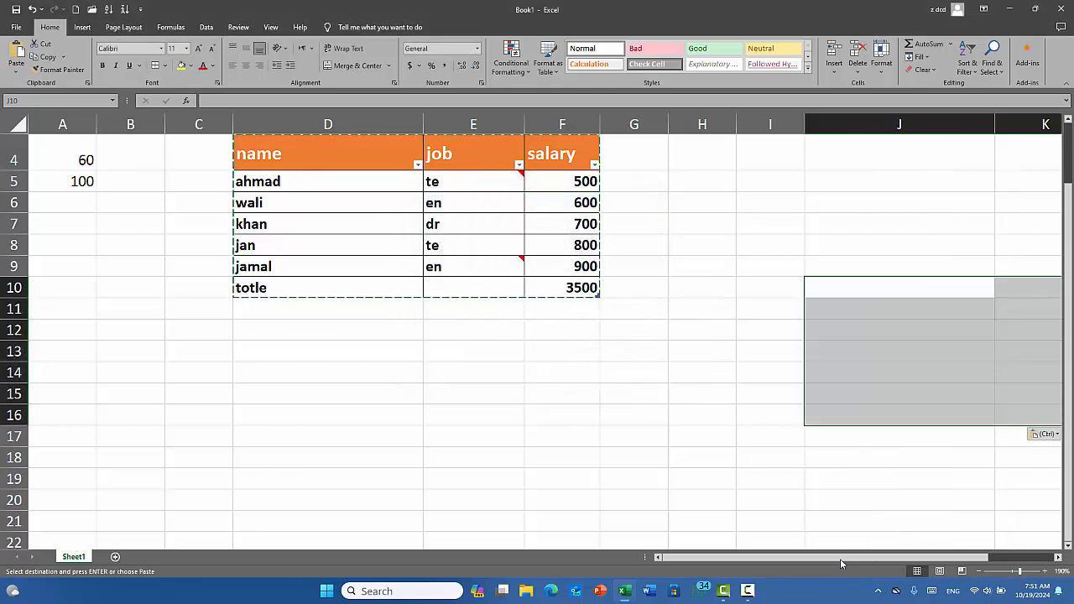
drag(840, 558, 914, 560)
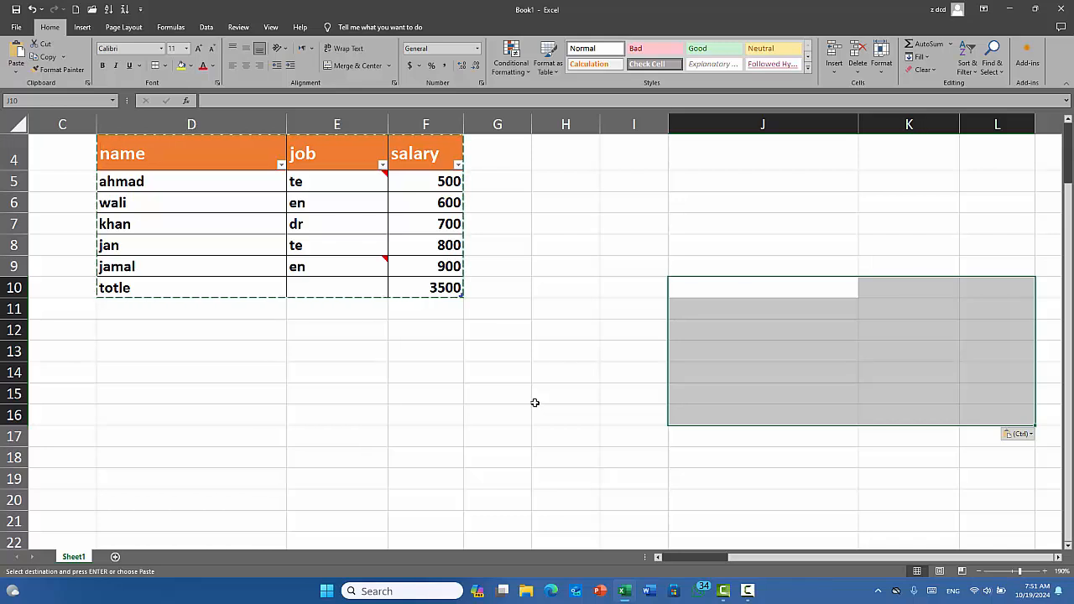
key(ctrl+z)
click(151, 355)
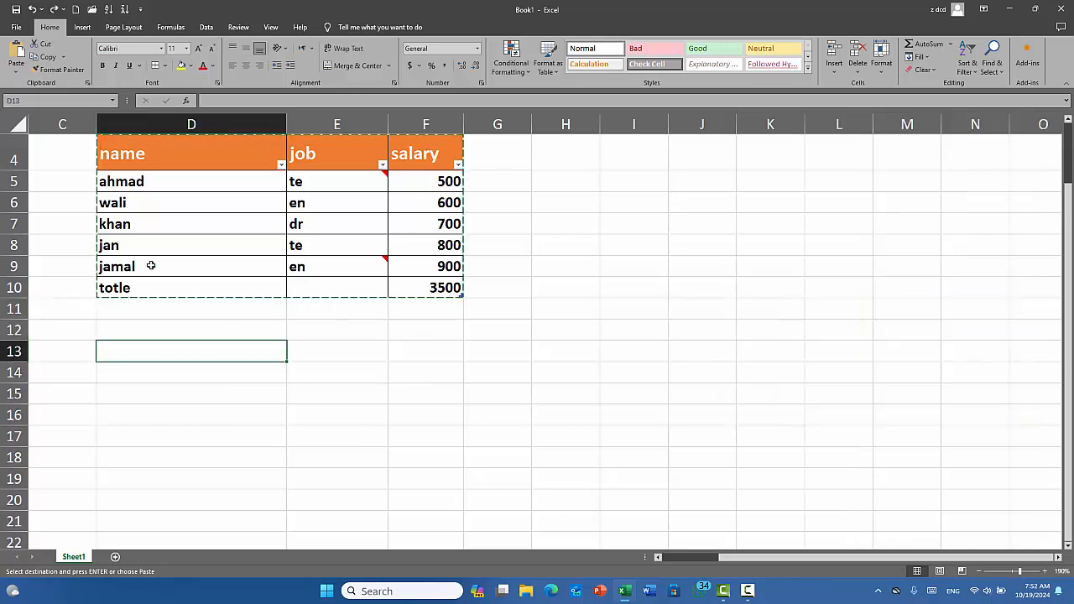
drag(155, 154, 412, 287)
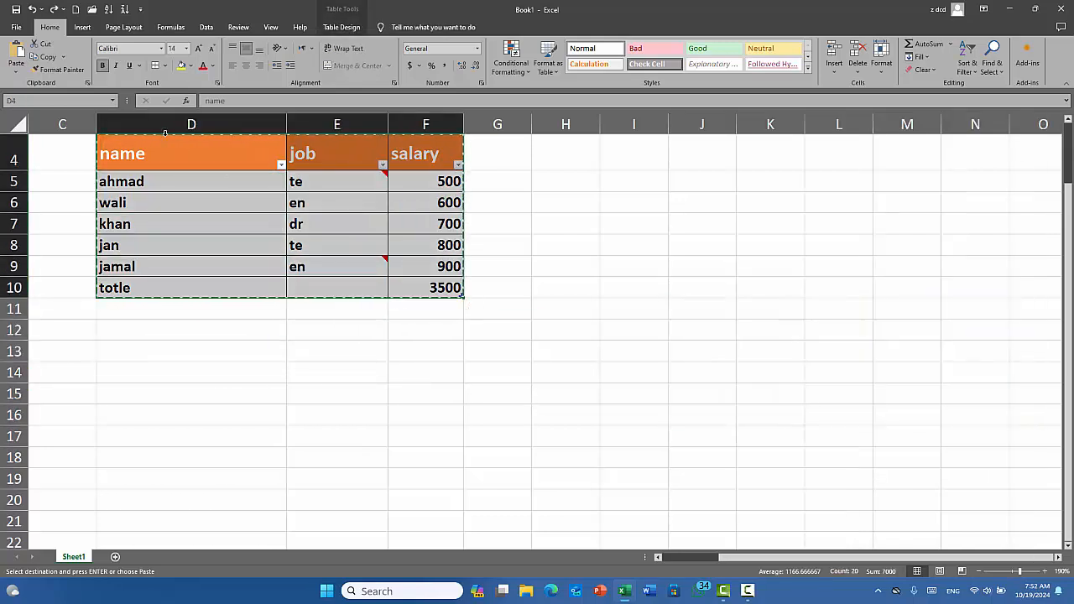
click(17, 73)
click(44, 173)
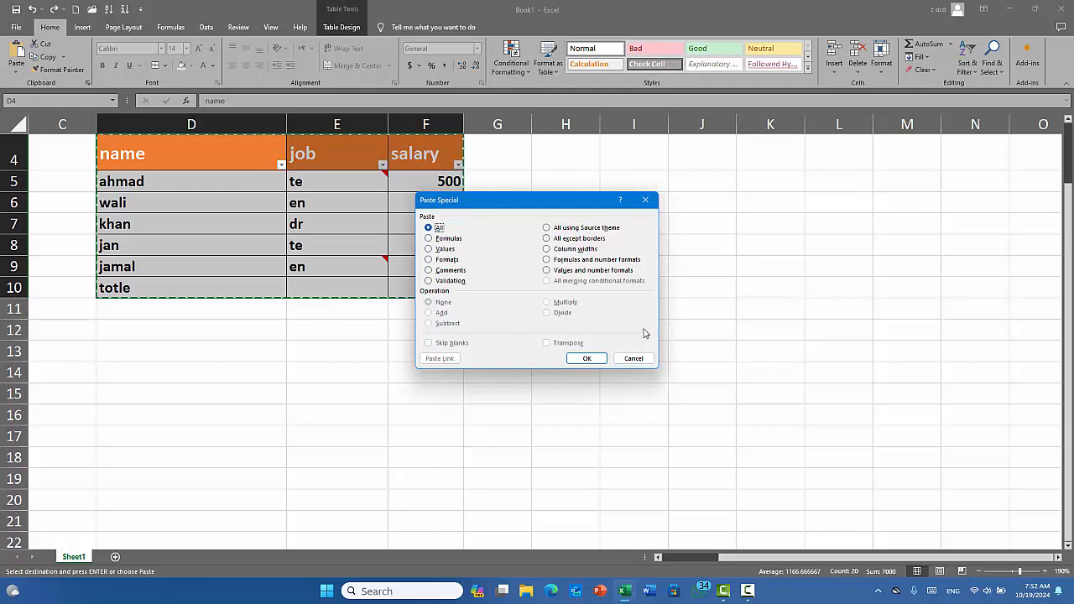
click(634, 361)
click(620, 433)
click(451, 388)
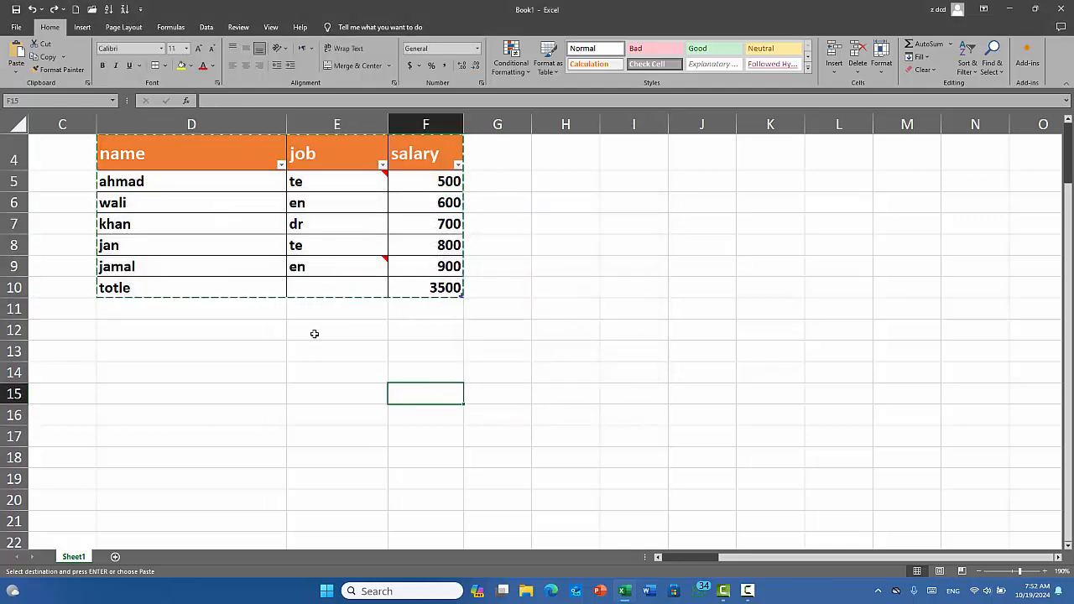
click(16, 72)
click(45, 171)
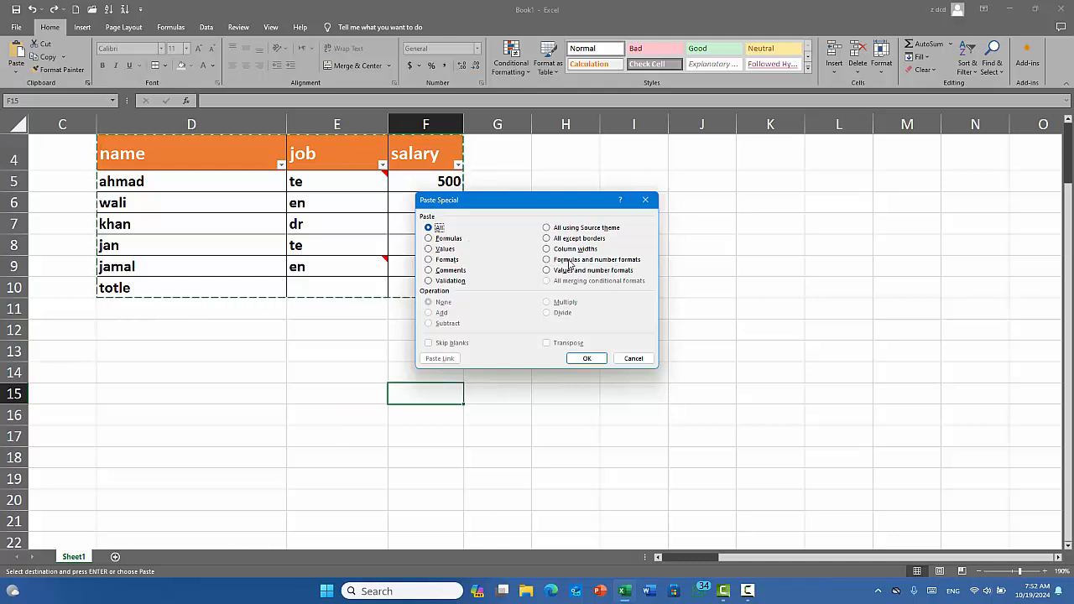
click(633, 359)
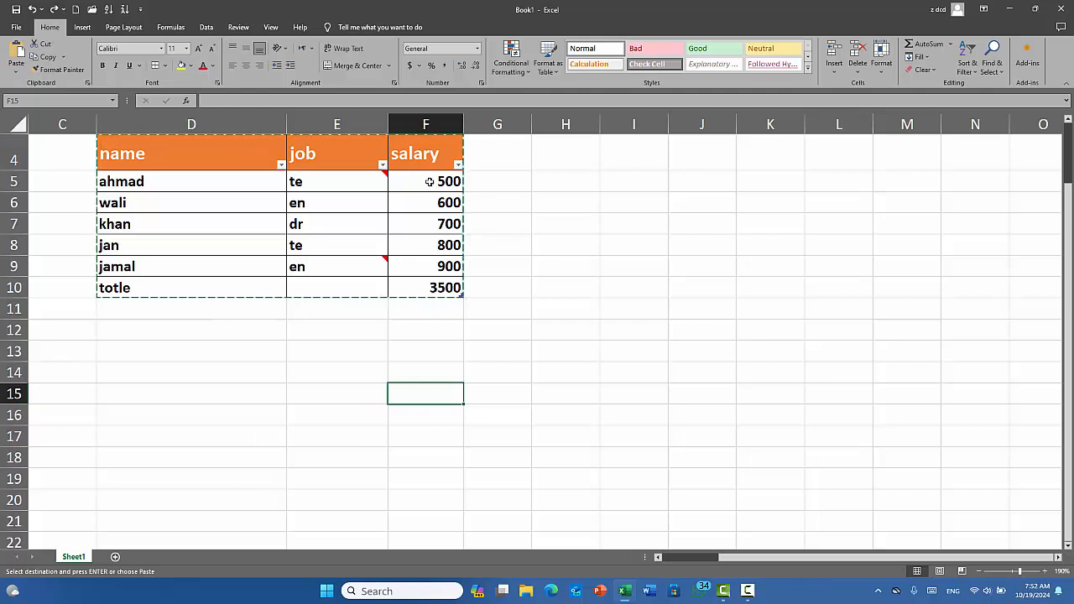
- Apply the English (United States) dollar accounting format to salaries F5:F9 and undo it
drag(428, 182, 429, 267)
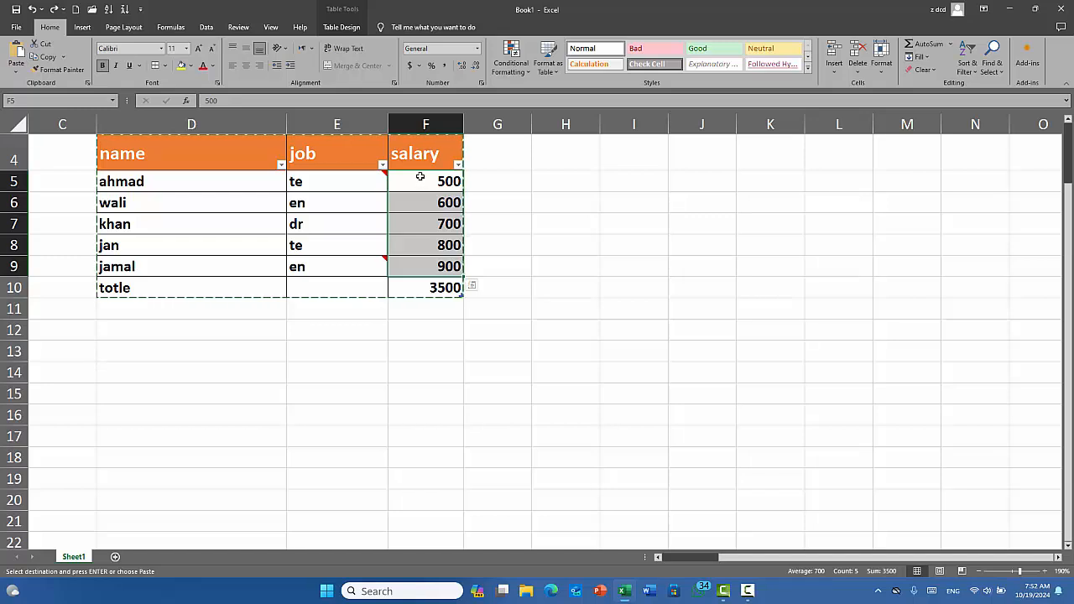
click(422, 66)
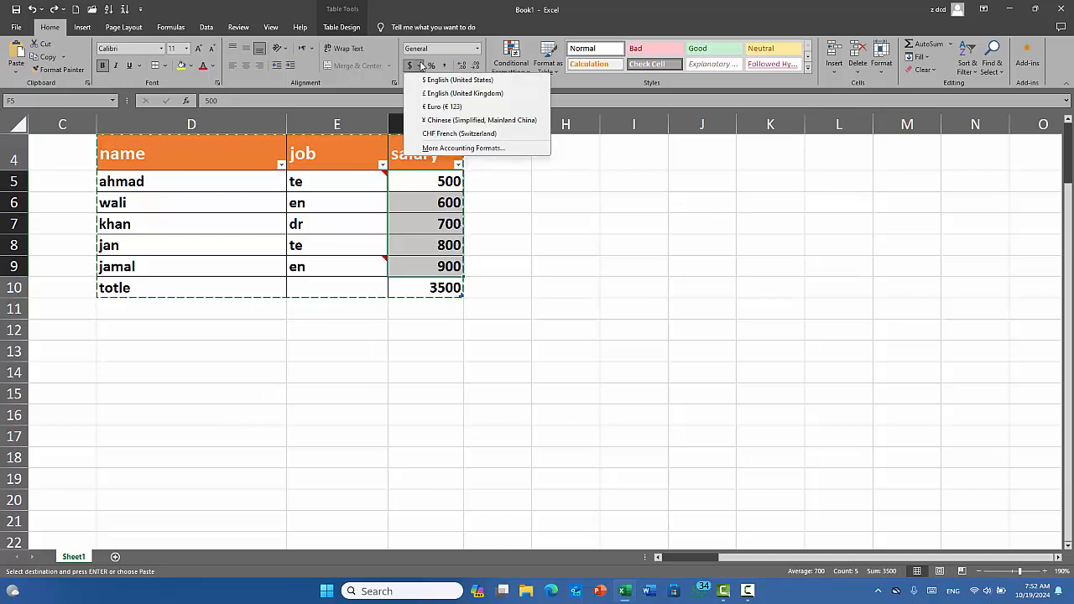
click(457, 80)
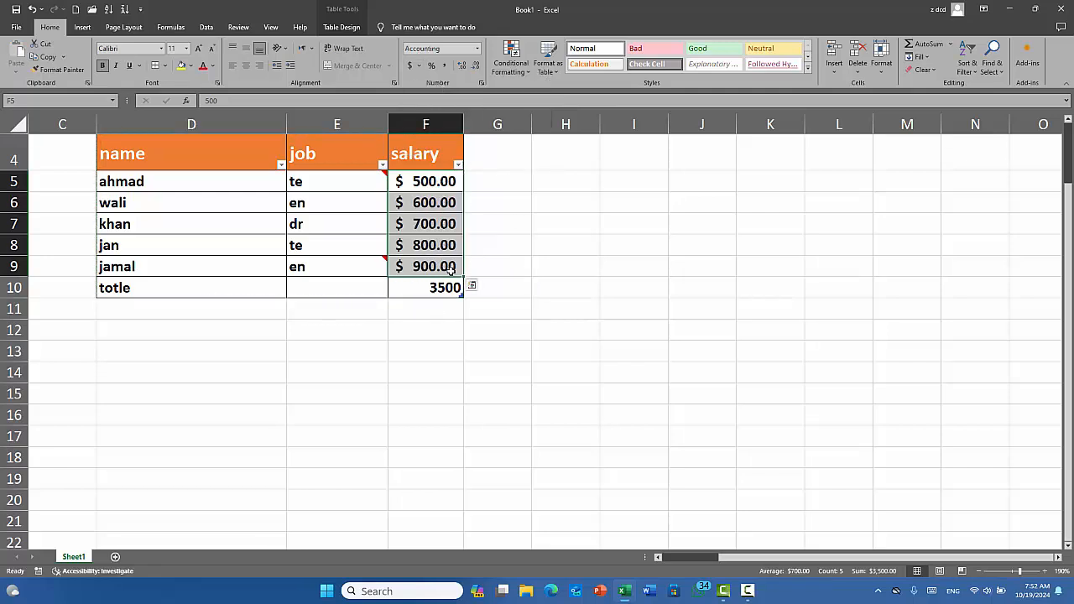
key(ctrl+z)
- Apply the dollar accounting format to salary cells F5:F10 and autofit column F to its contents
drag(425, 181, 455, 287)
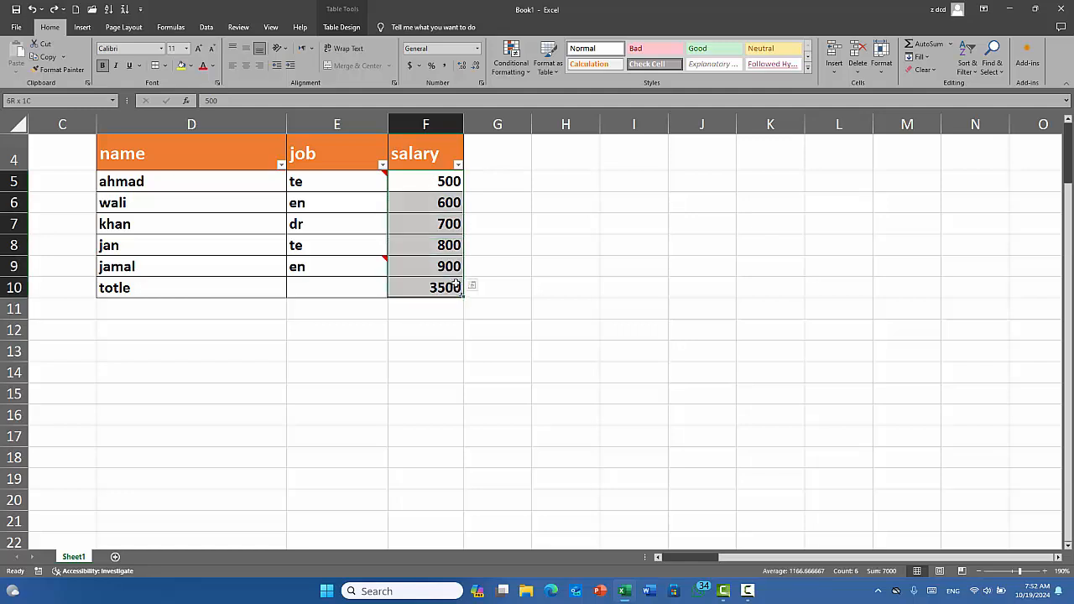
click(410, 65)
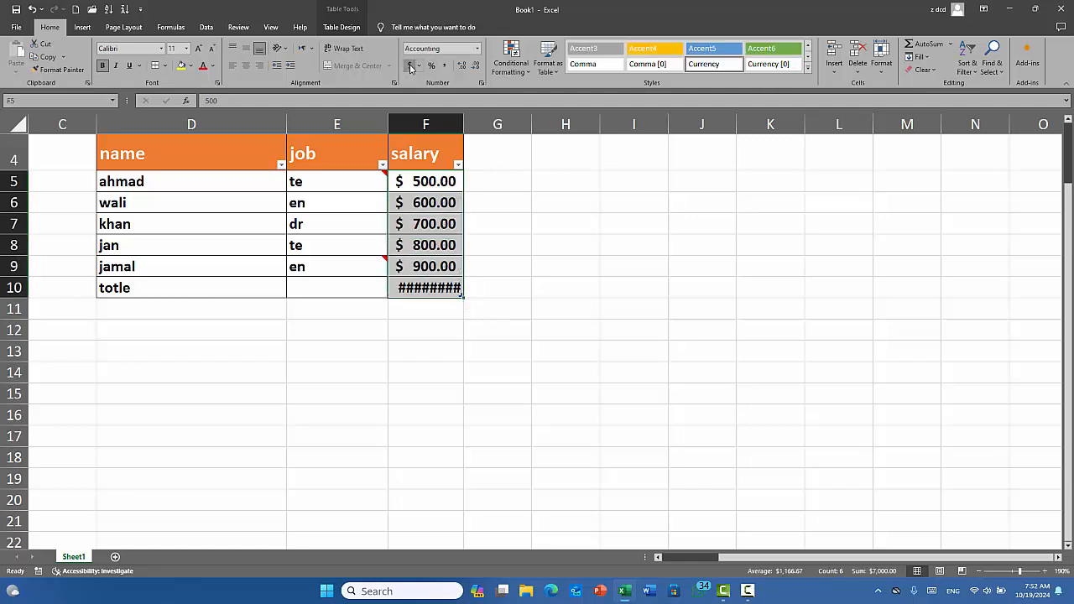
double_click(464, 114)
click(564, 304)
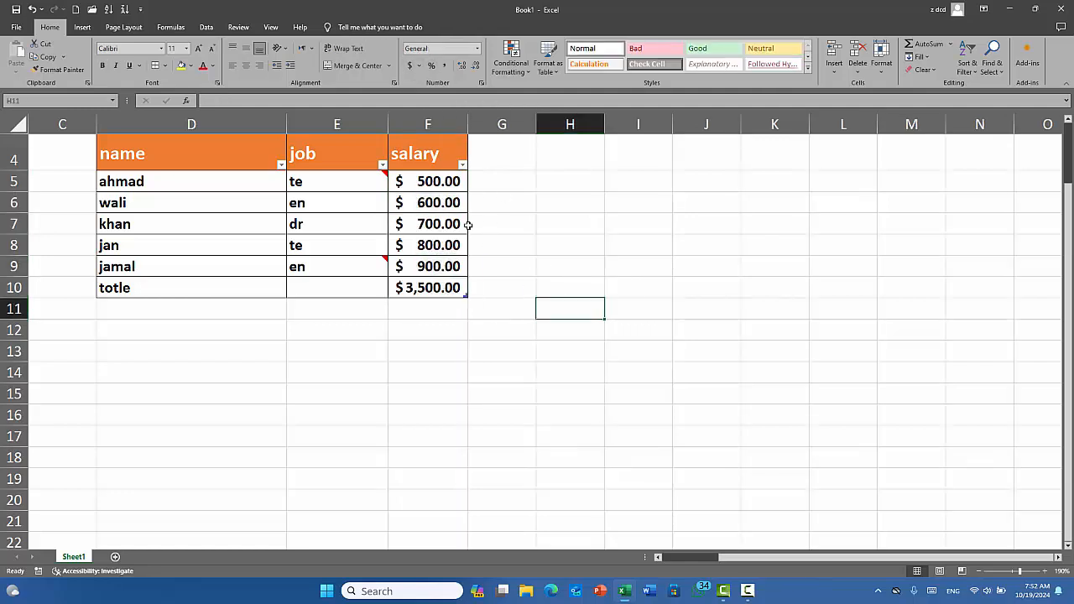
- Copy the table range D4:F10 and select D14 as the paste destination
drag(134, 155, 415, 292)
click(43, 56)
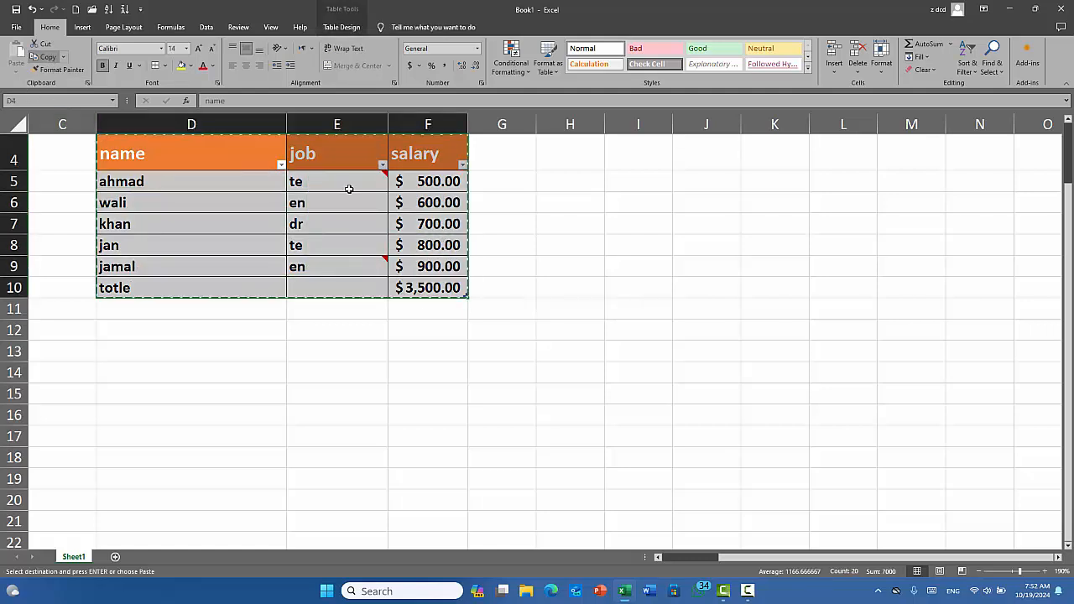
click(187, 372)
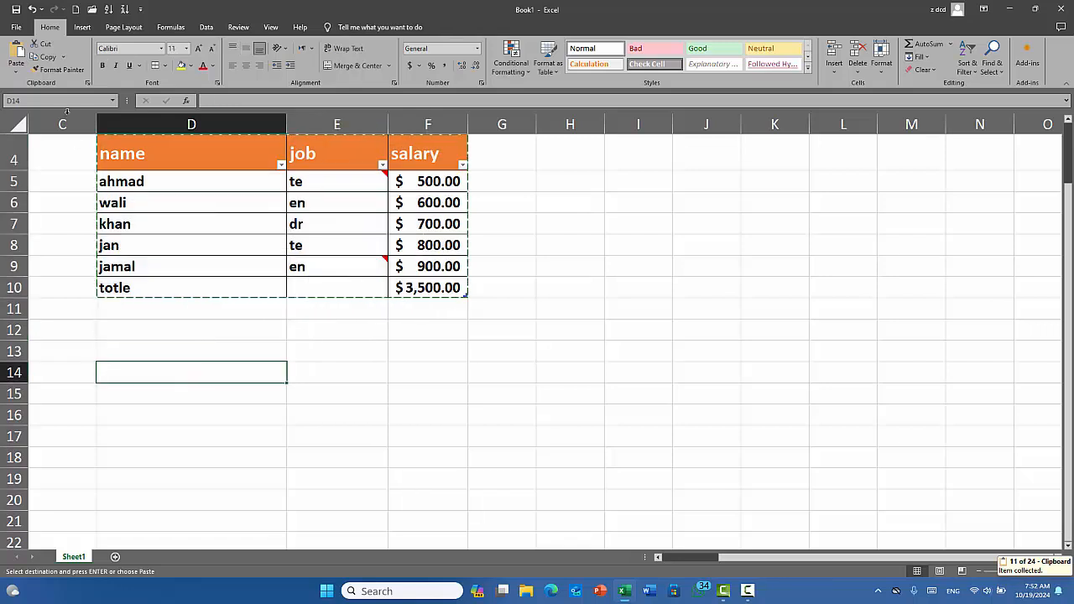
- Paste only the copied table's formulas at D14, and undo the paste after checking the formula in F20
click(16, 72)
click(46, 171)
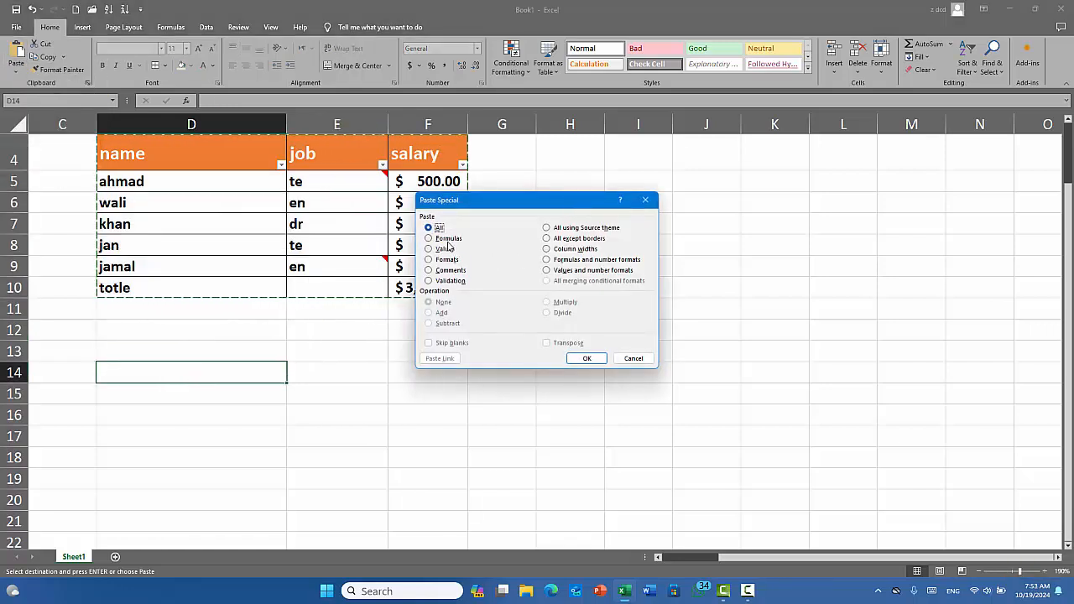
drag(514, 202, 509, 297)
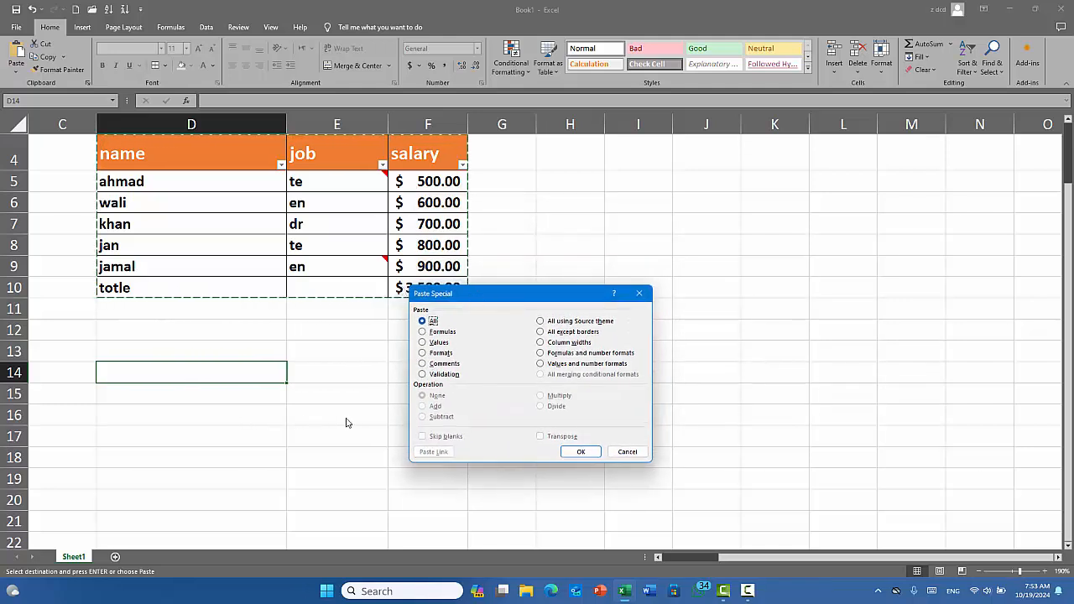
click(436, 331)
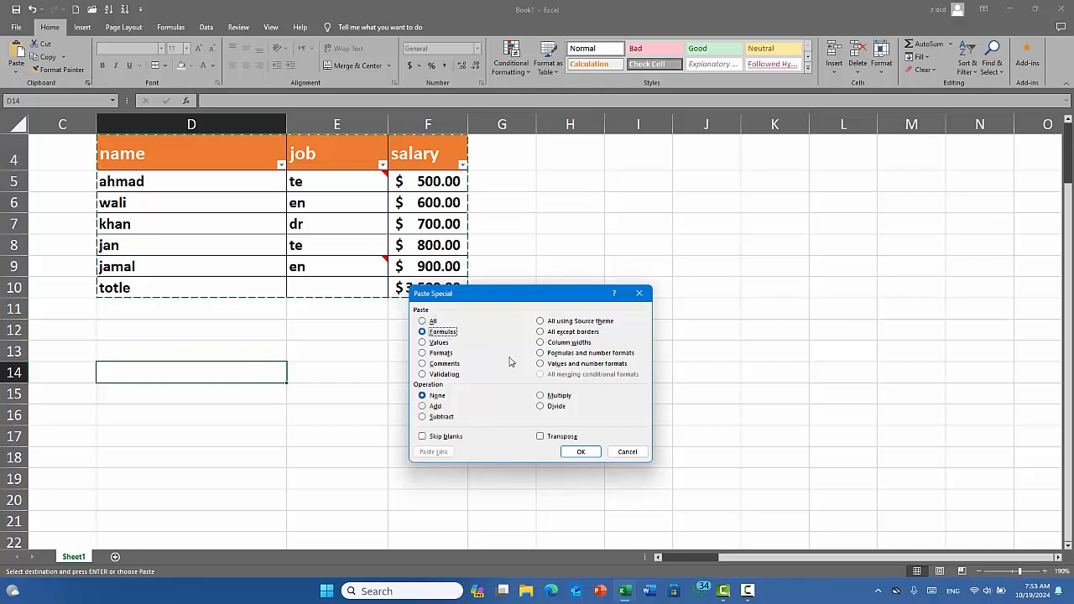
click(582, 452)
click(430, 503)
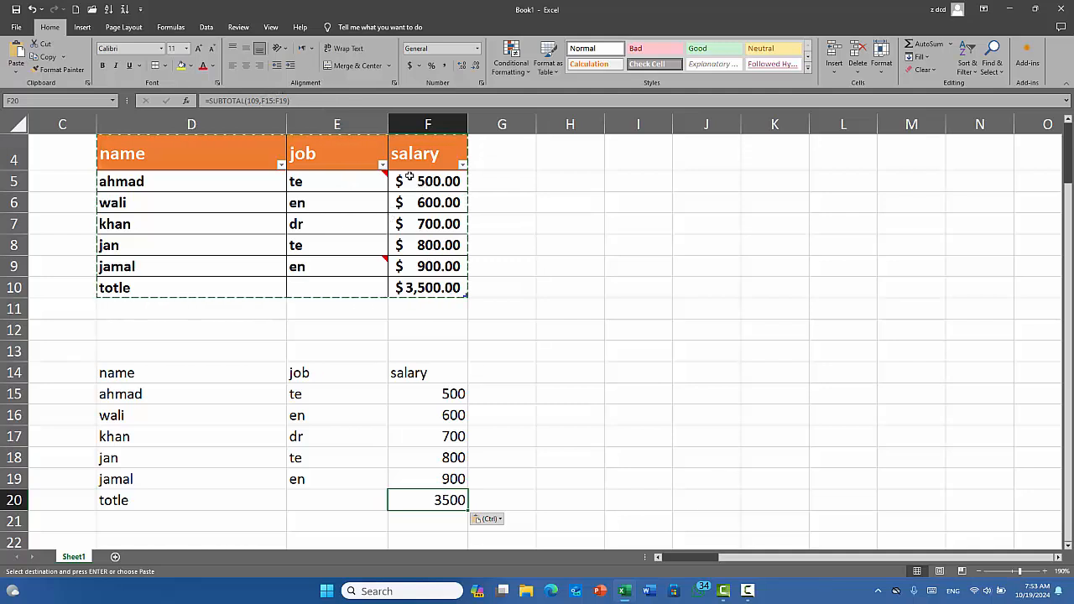
key(ctrl)
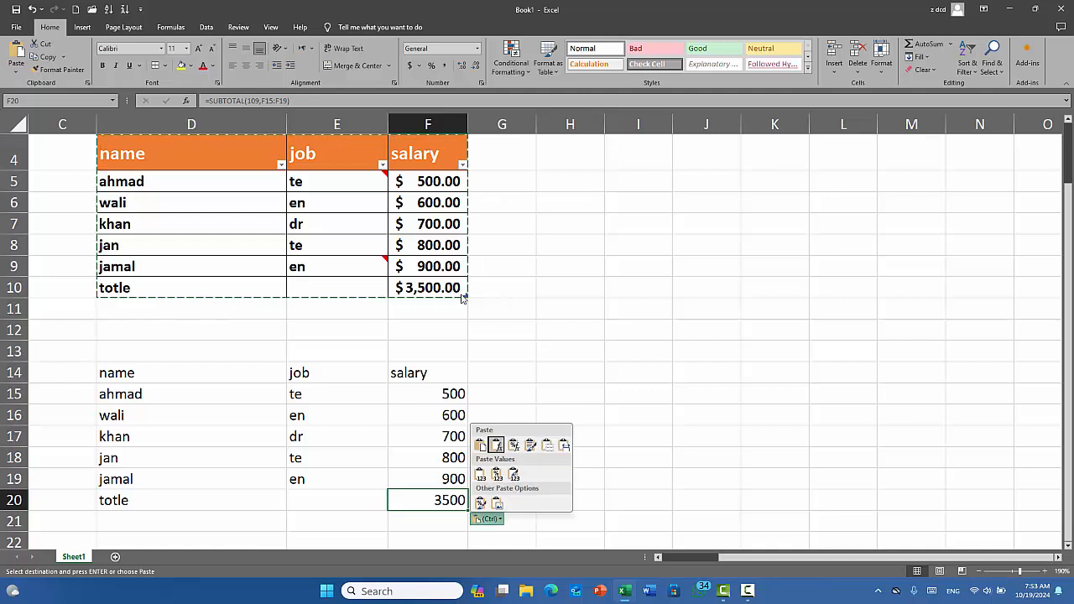
key(Escape)
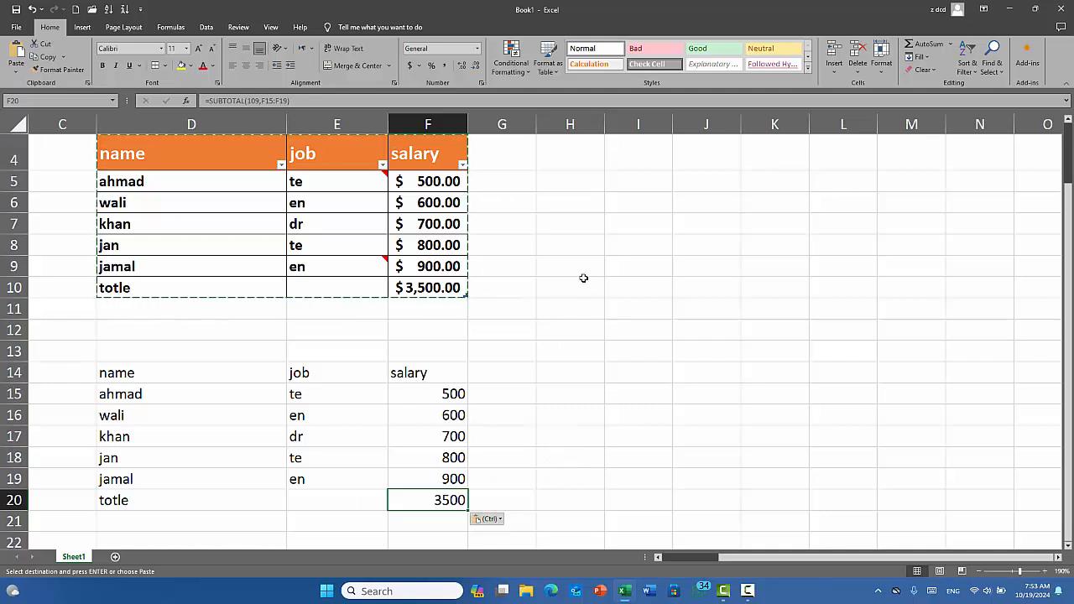
key(ctrl+z)
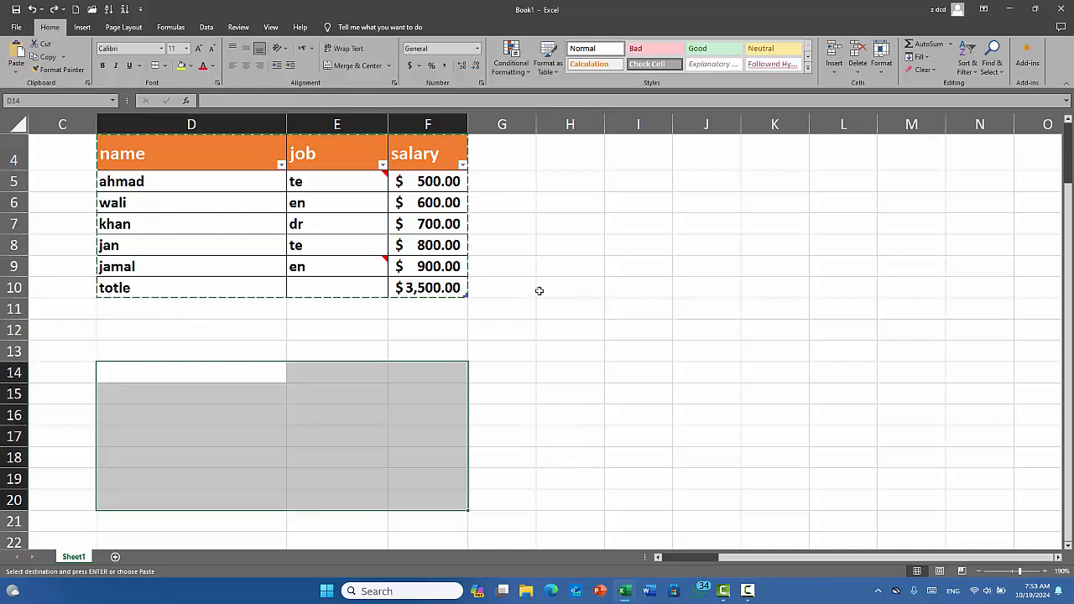
- Paste the copied table at D14 with the Formulas and number formats option, and undo it after checking F20
click(17, 74)
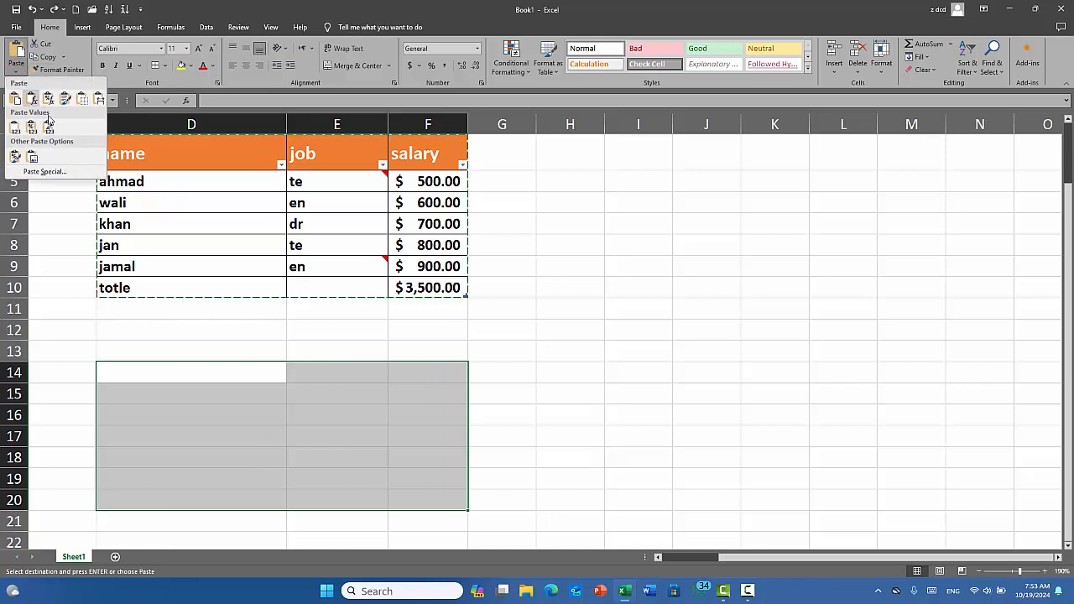
click(67, 172)
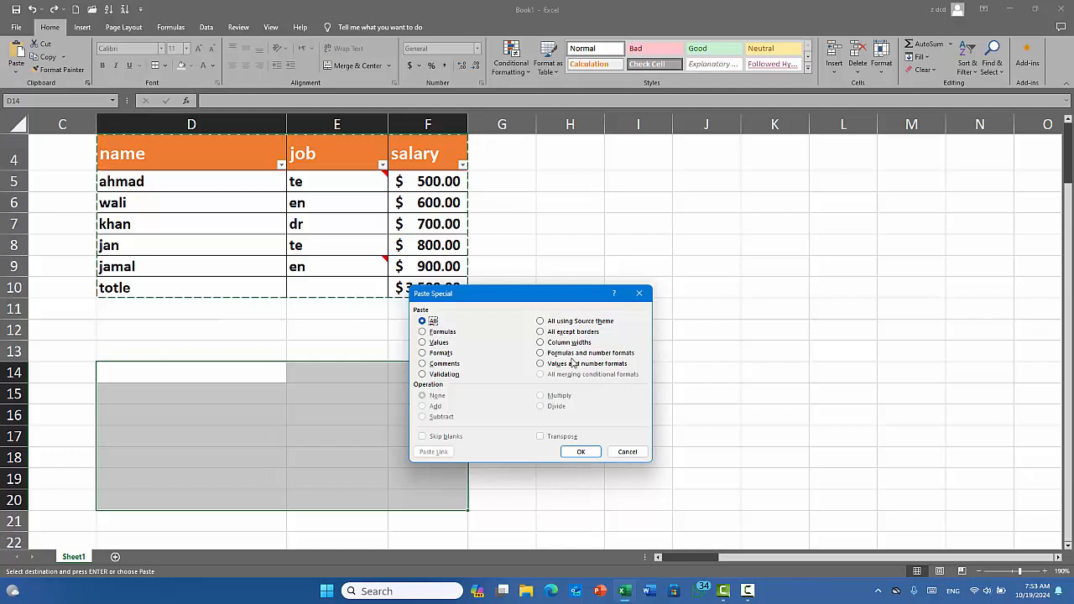
click(571, 354)
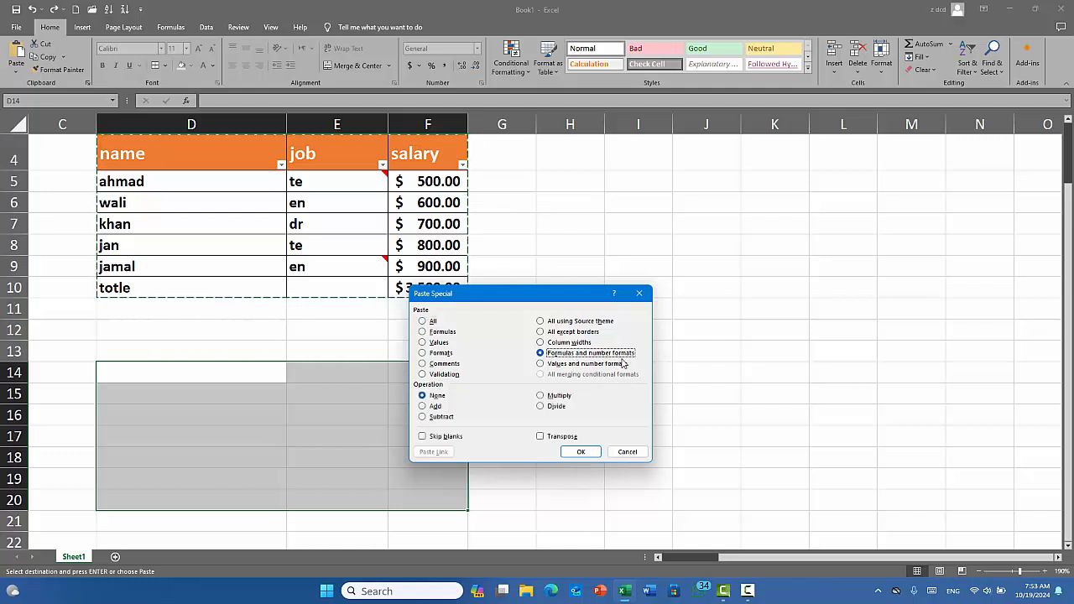
click(582, 453)
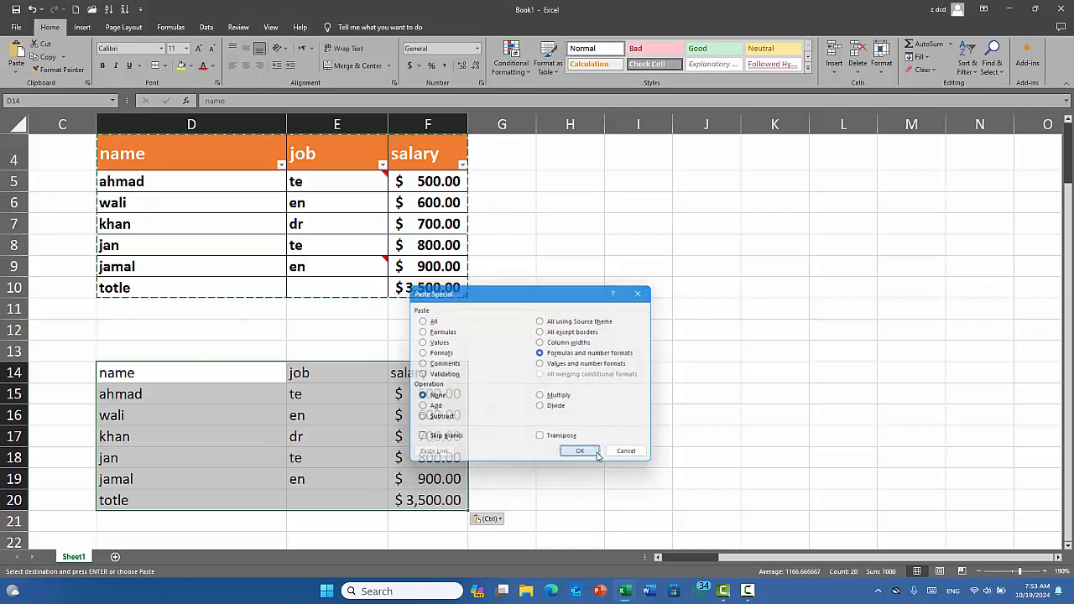
click(391, 419)
click(441, 500)
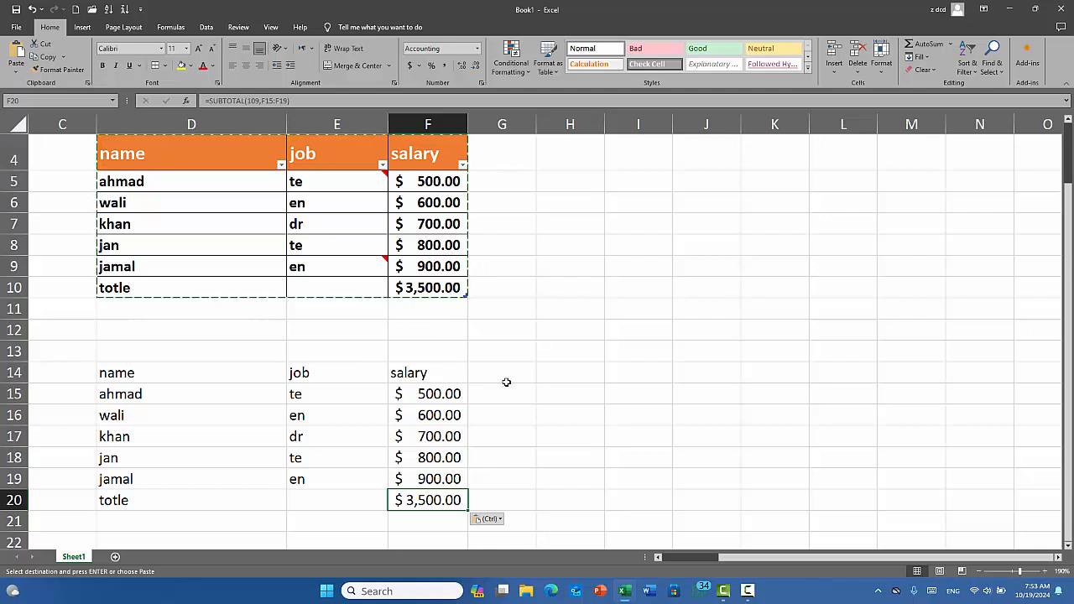
key(ctrl+z)
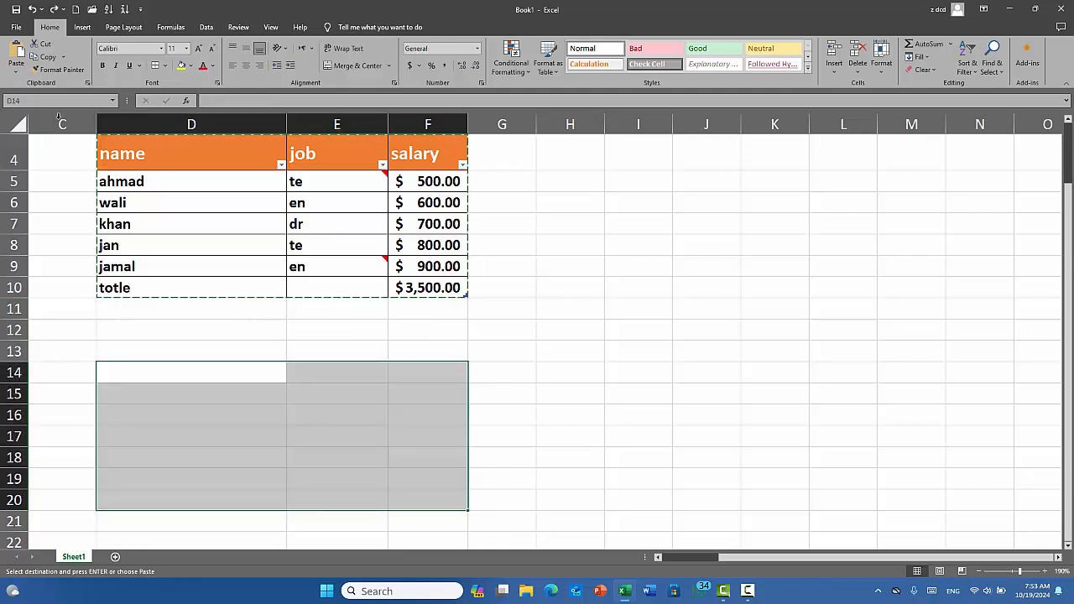
- Paste the copied table at D14 with the Values and number formats option, and undo it after checking F20
click(16, 67)
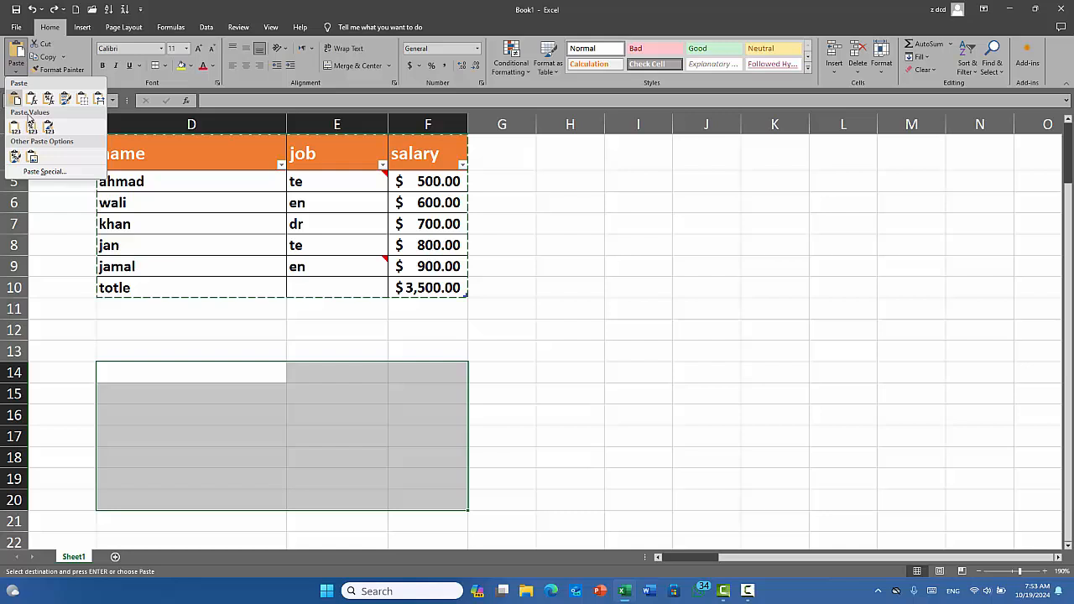
click(46, 172)
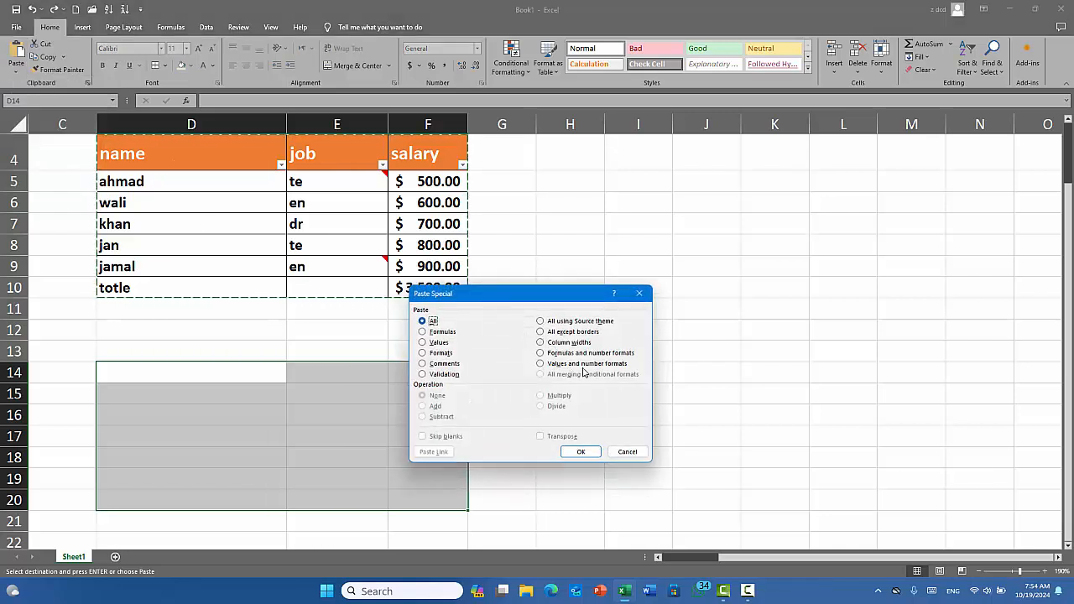
click(578, 366)
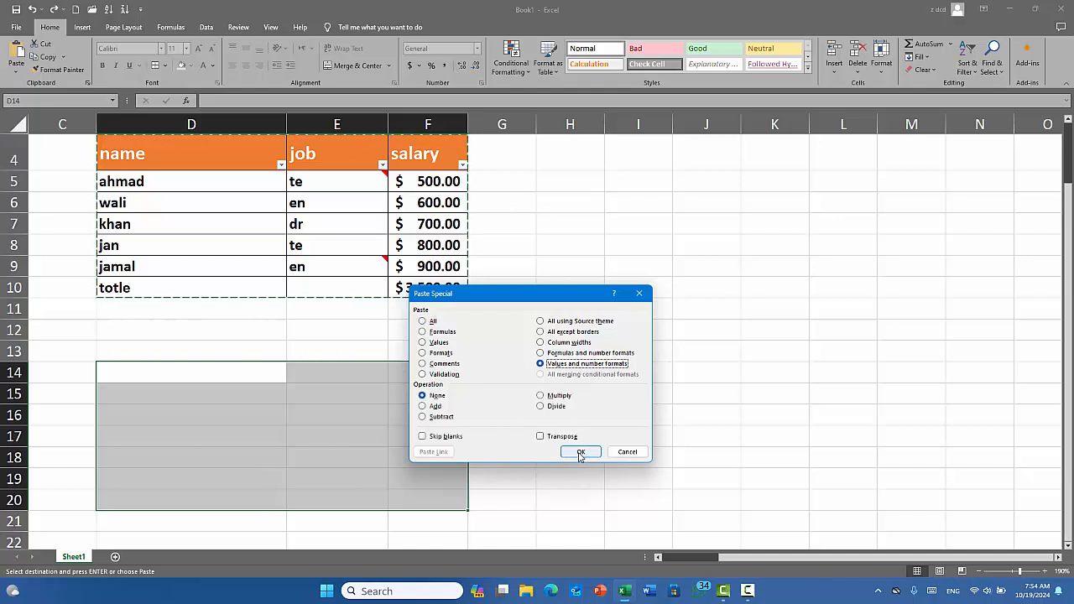
click(583, 450)
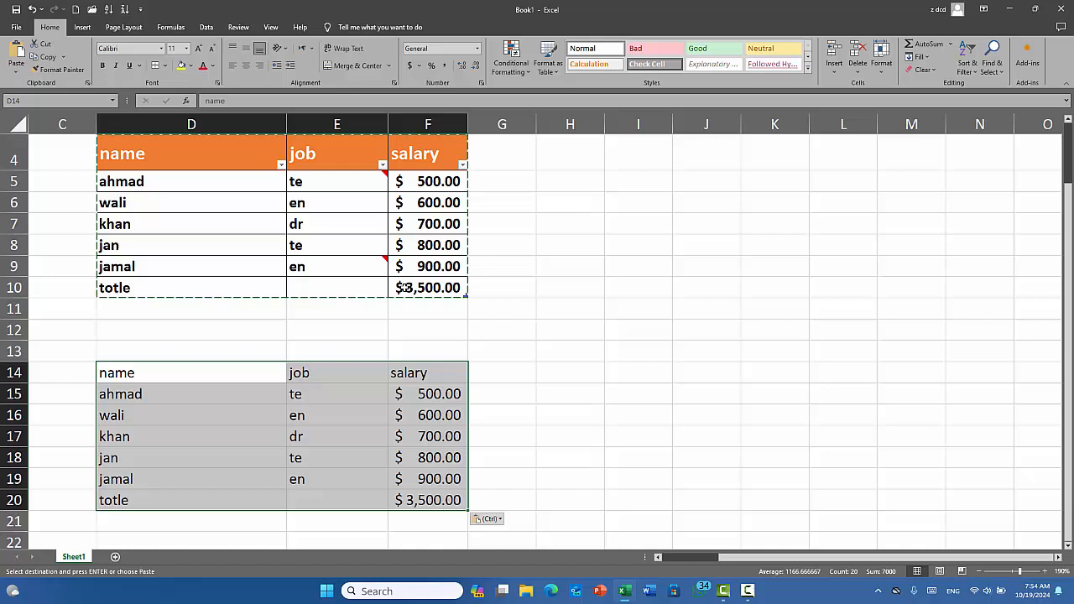
click(431, 499)
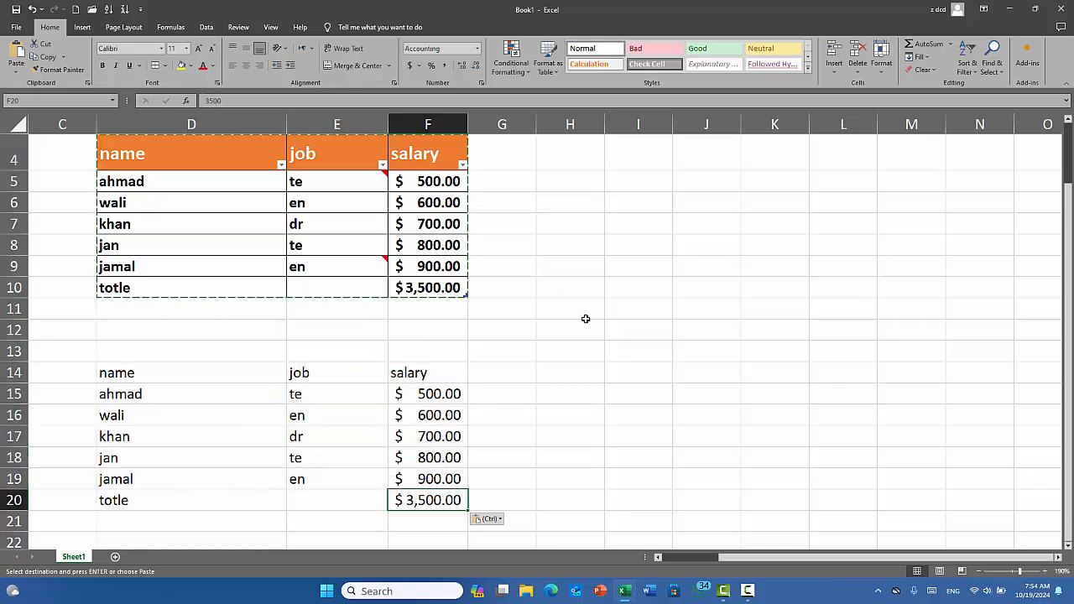
key(ctrl+z)
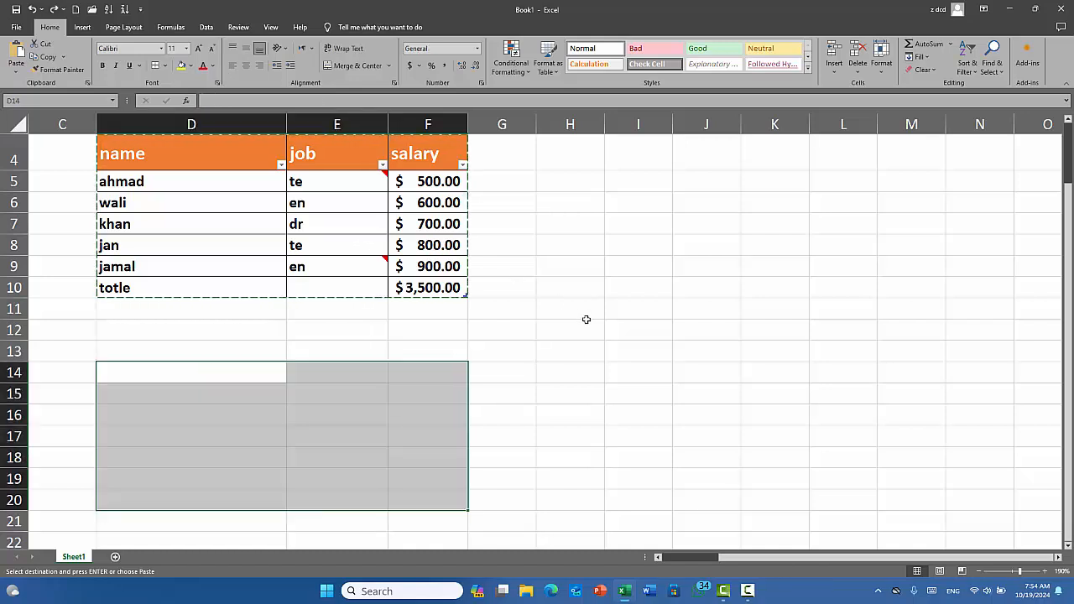
click(17, 74)
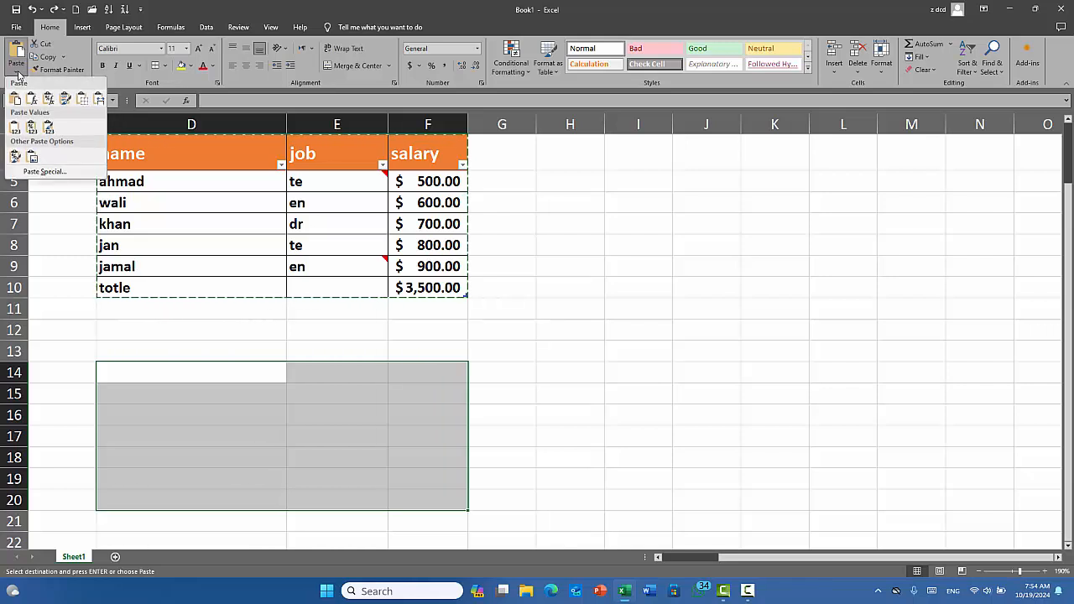
click(44, 172)
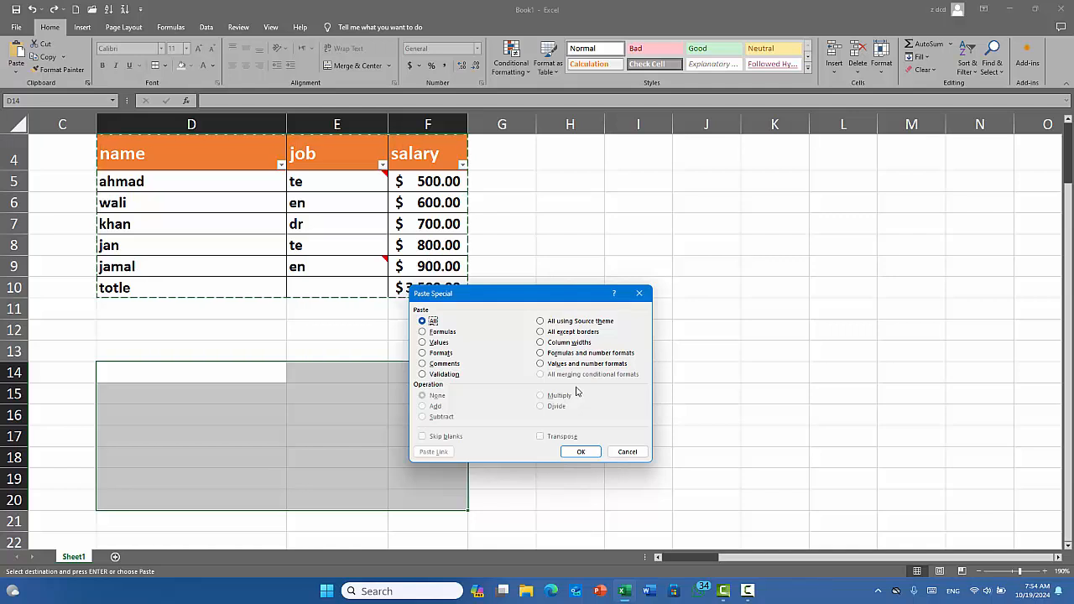
click(628, 452)
click(360, 334)
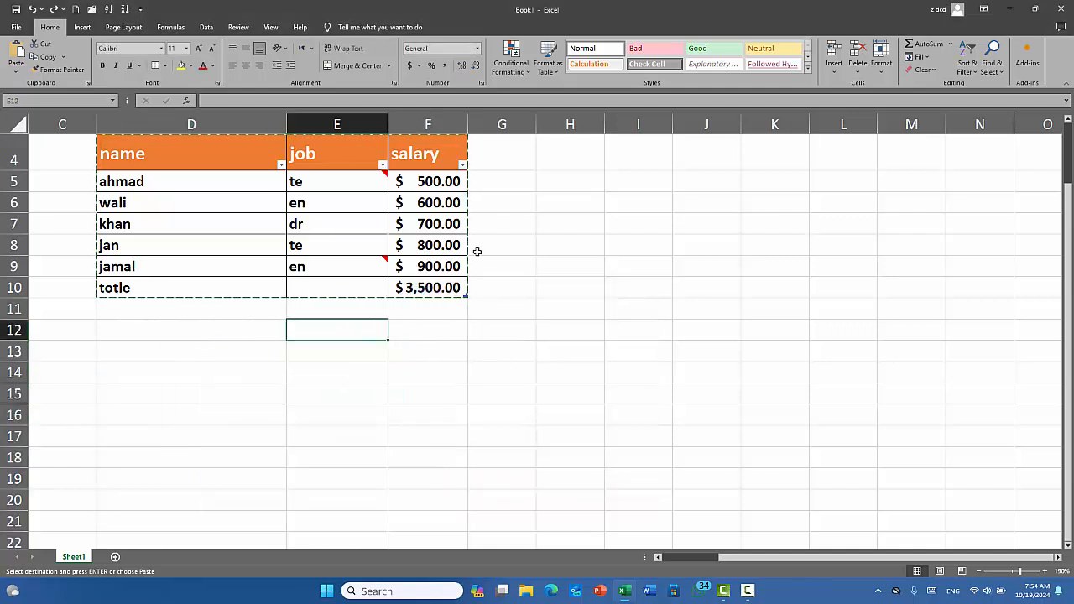
scroll(476, 252, up, 1)
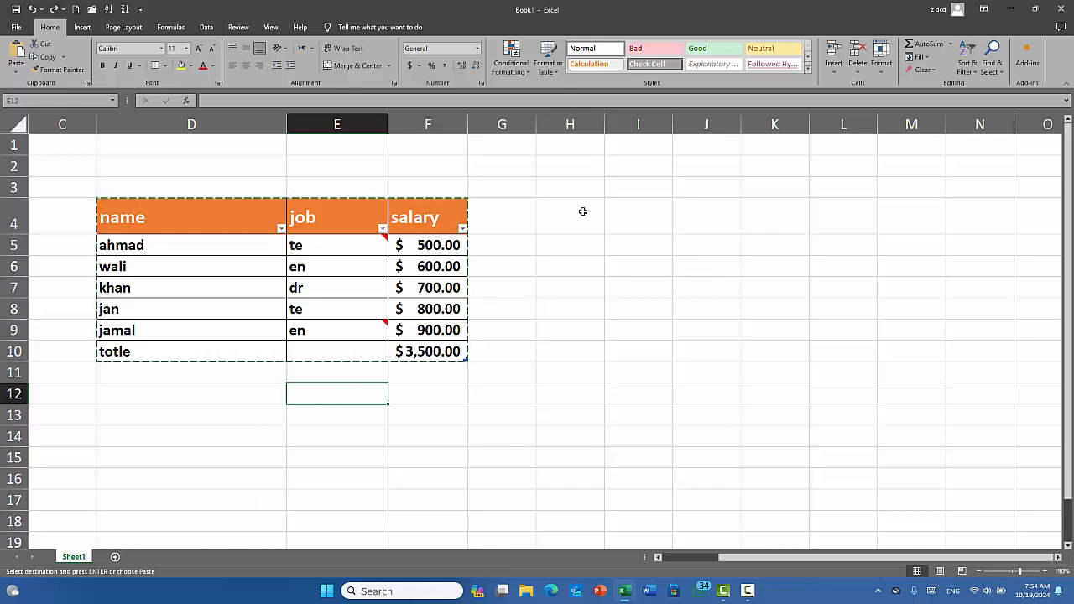
click(510, 63)
key(Escape)
click(608, 220)
- Add a Greater Than conditional formatting rule to H4:H10 for values above 50, using Green Fill with Dark Green Text
drag(579, 222, 587, 354)
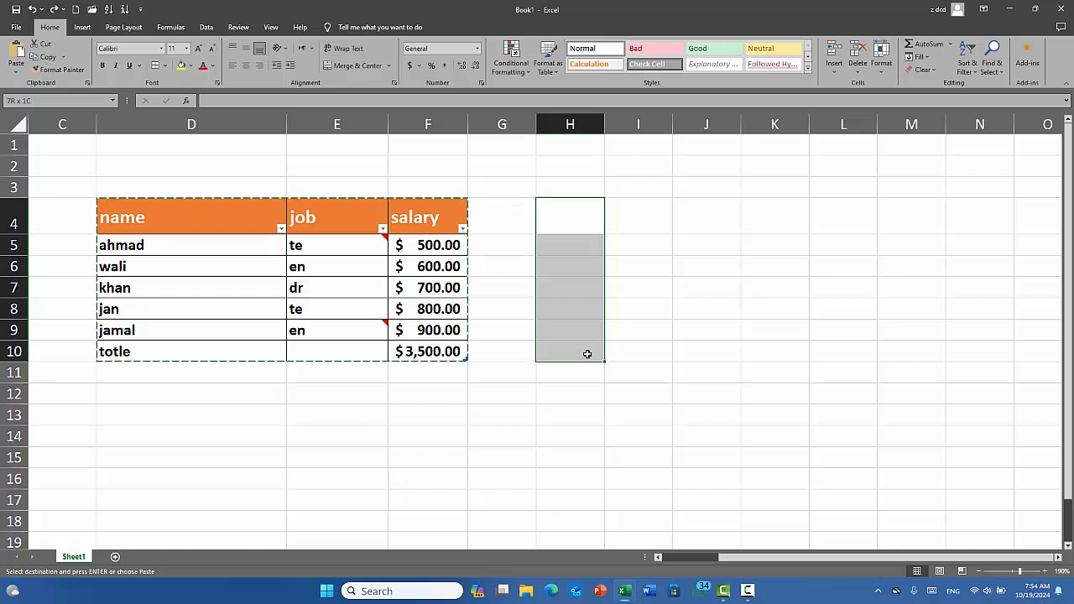
click(510, 63)
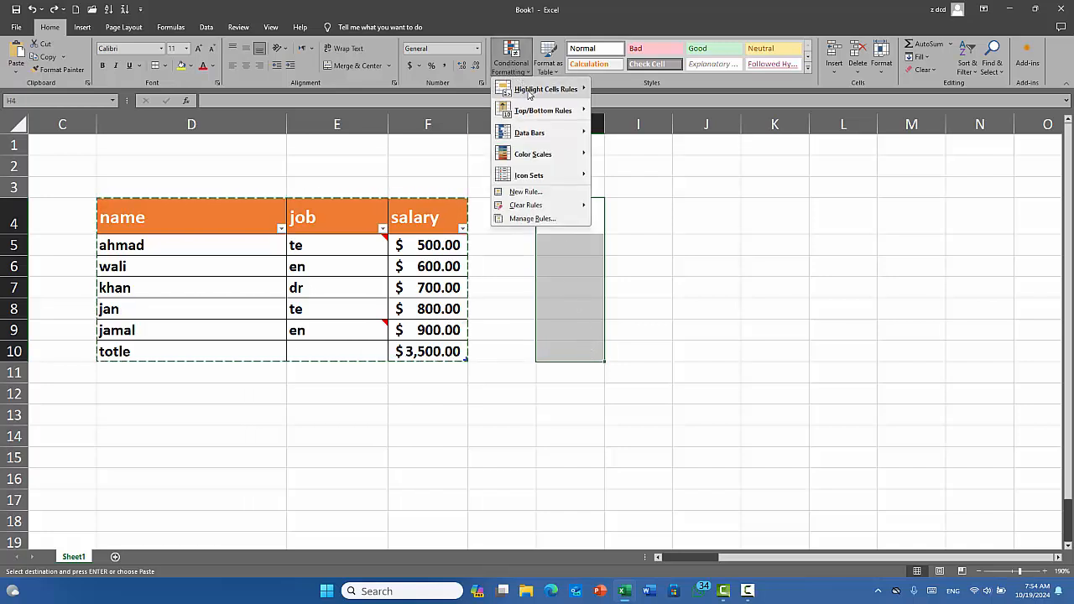
mouse_move(528, 94)
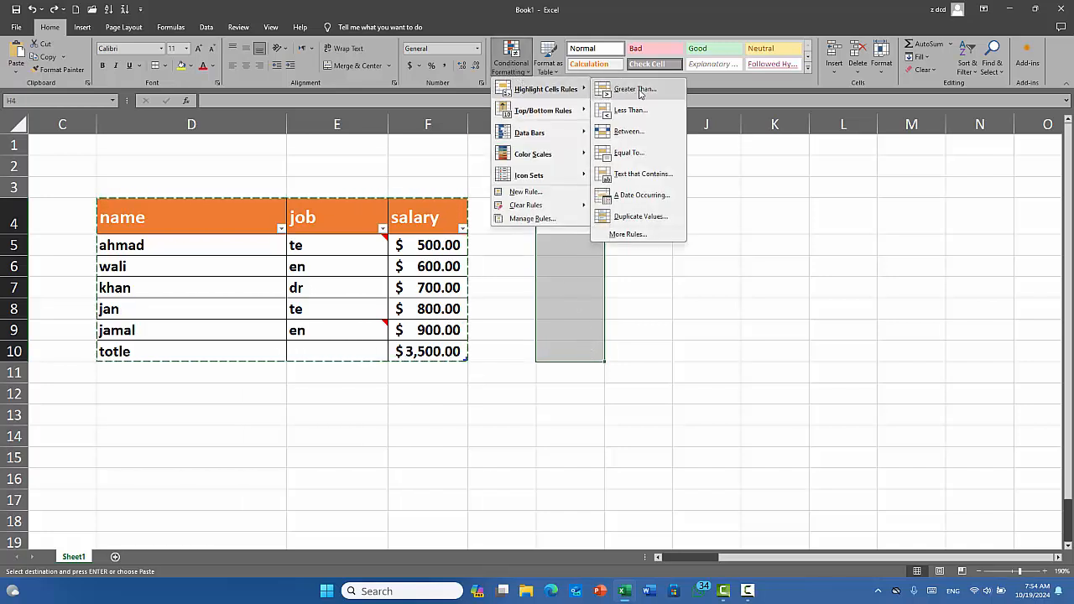
click(639, 91)
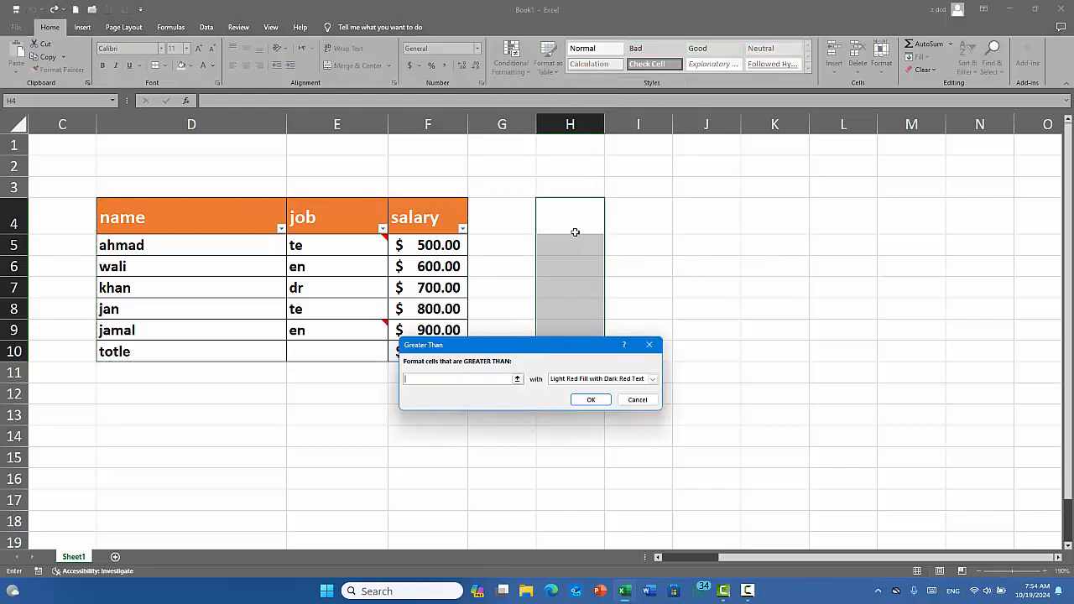
drag(569, 348, 775, 200)
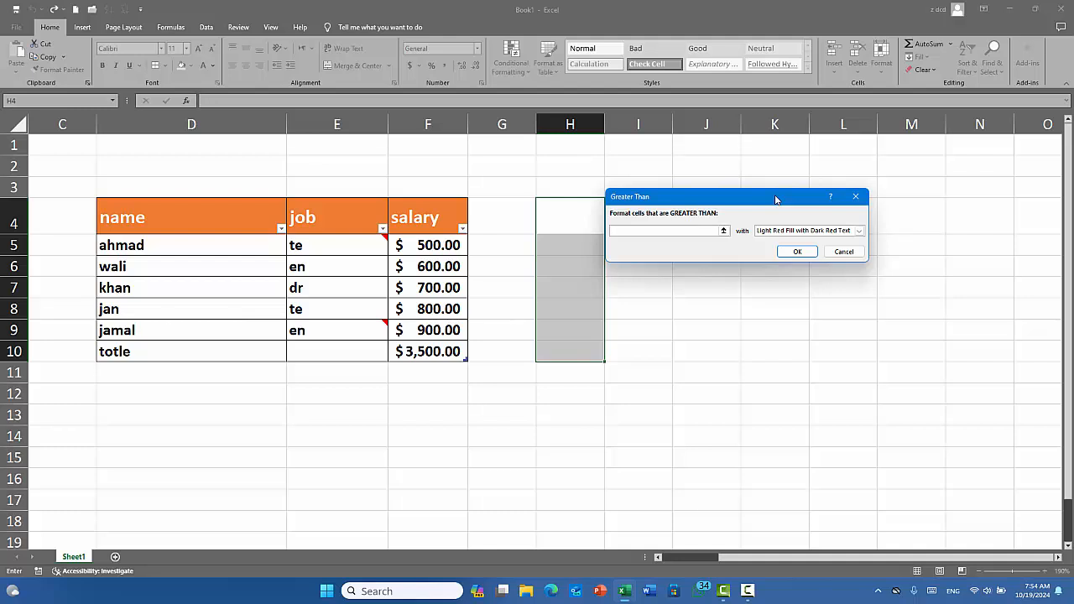
text(50)
click(860, 231)
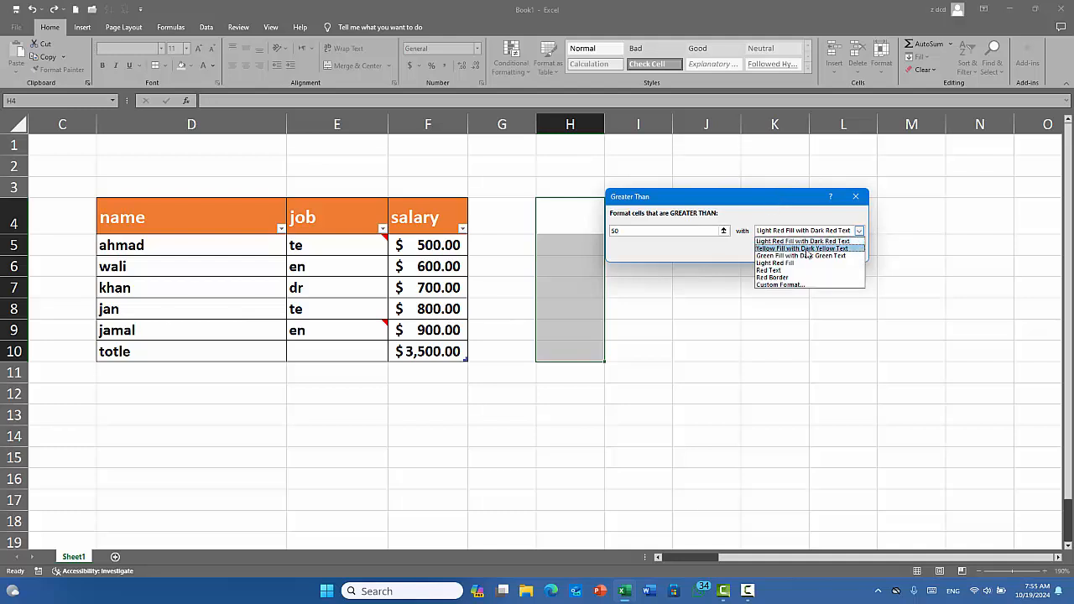
click(816, 256)
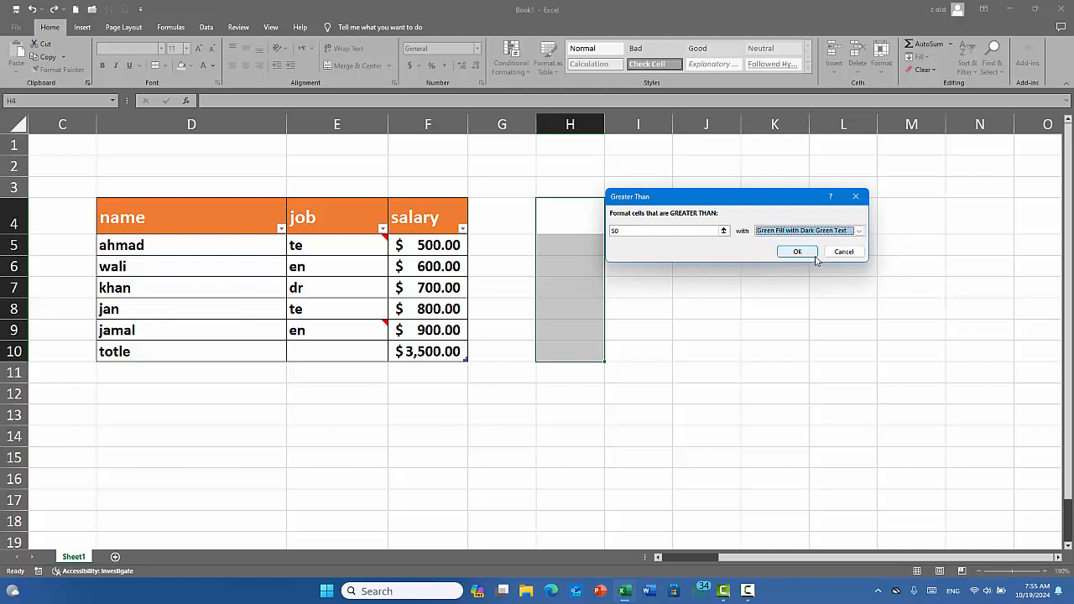
click(796, 250)
- Enter the test values 60, 40 and 51 in cells H4 to H6
click(591, 220)
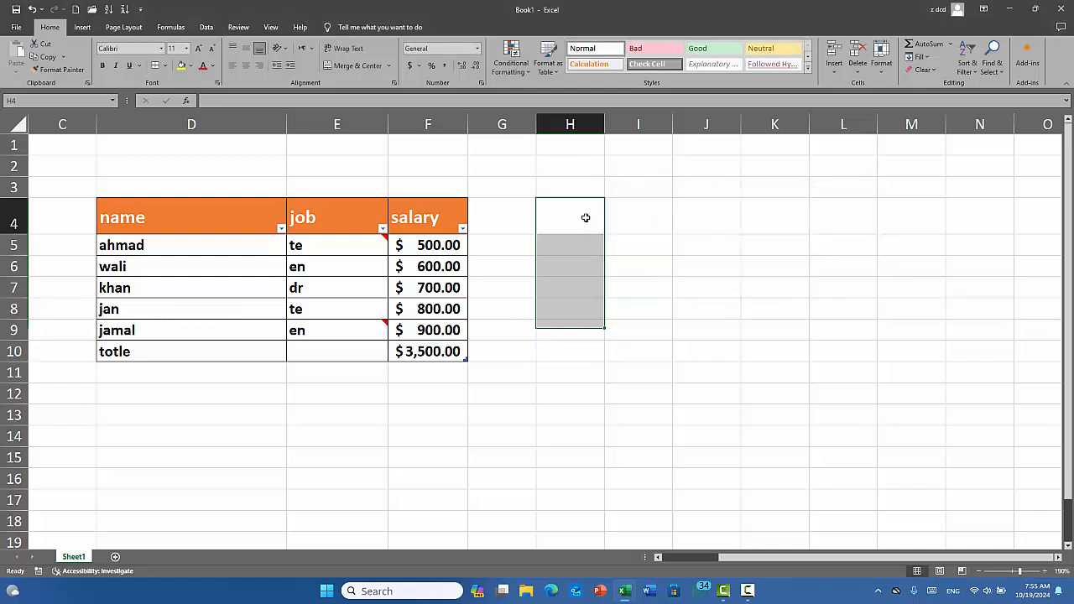
text(60)
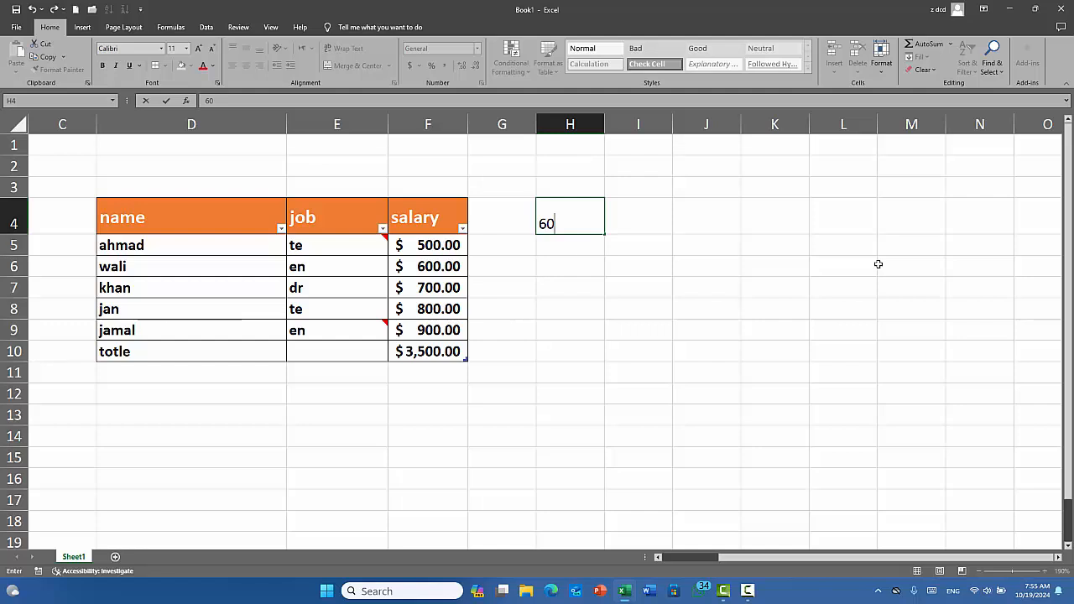
key(Return)
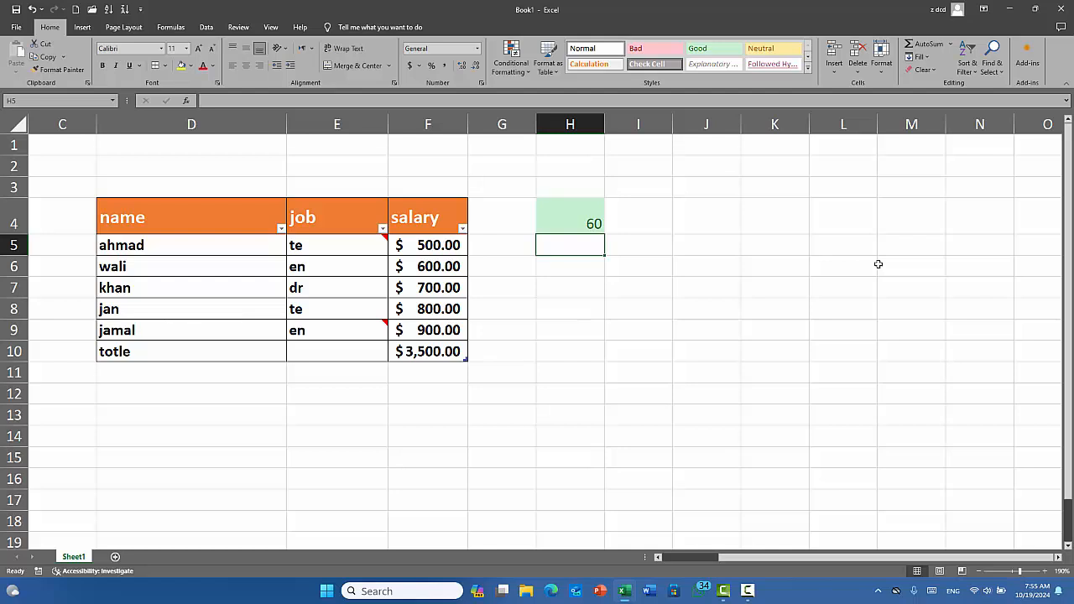
text(40)
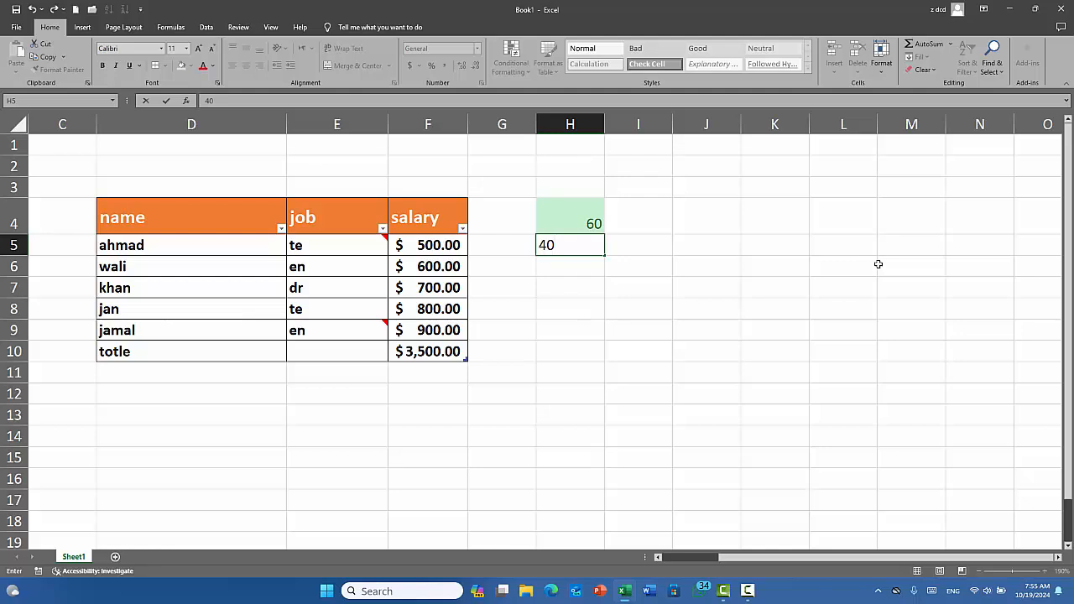
key(Return)
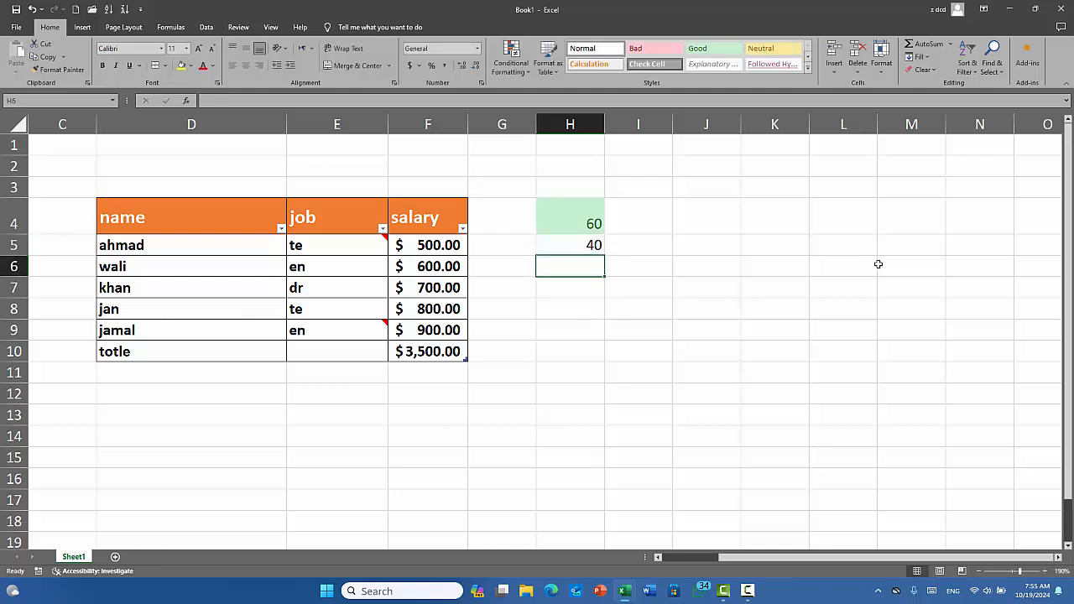
text(51)
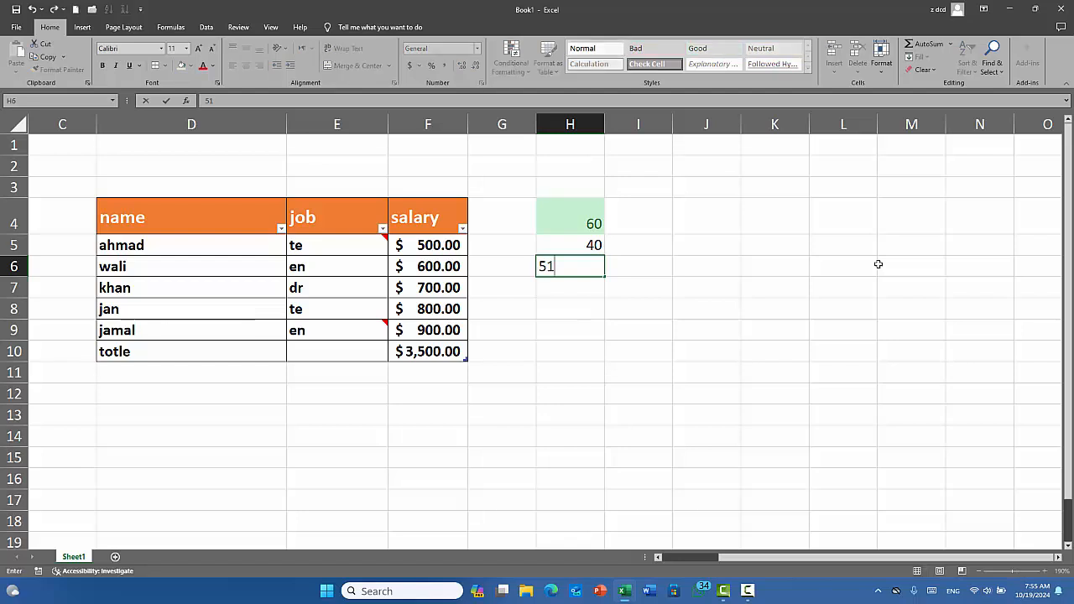
key(Return)
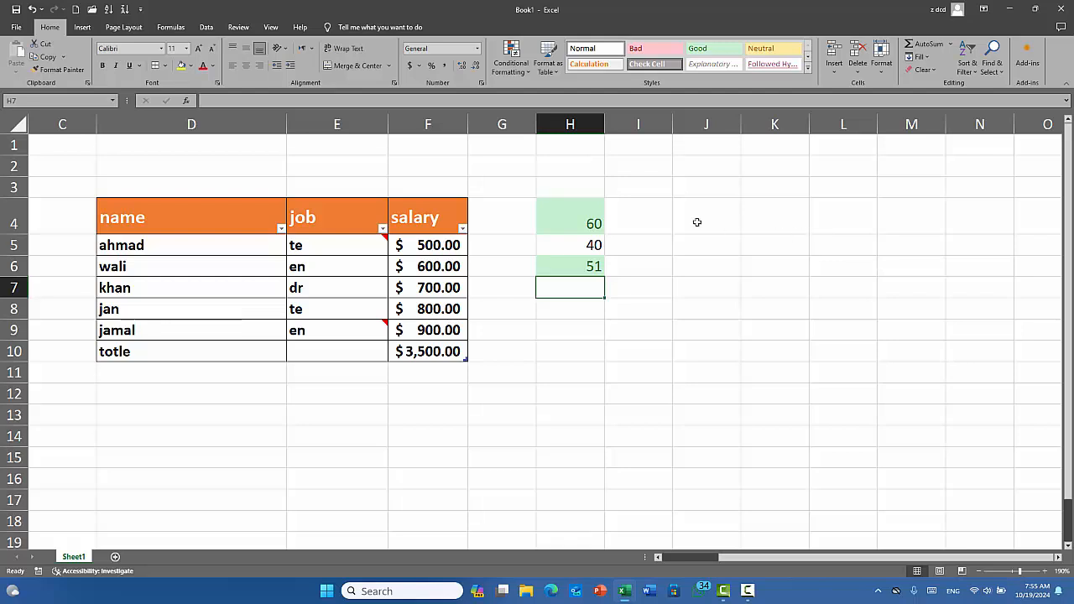
- Copy H4:H10 and paste it into J4:J10 with the Paste Special option All merging conditional formats
drag(544, 212, 589, 350)
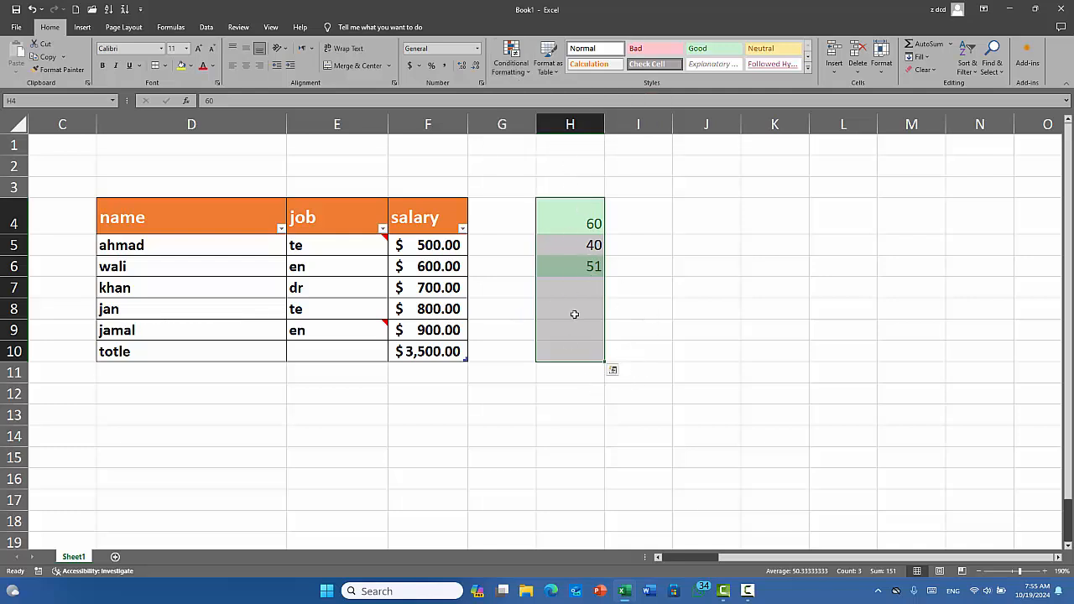
click(47, 57)
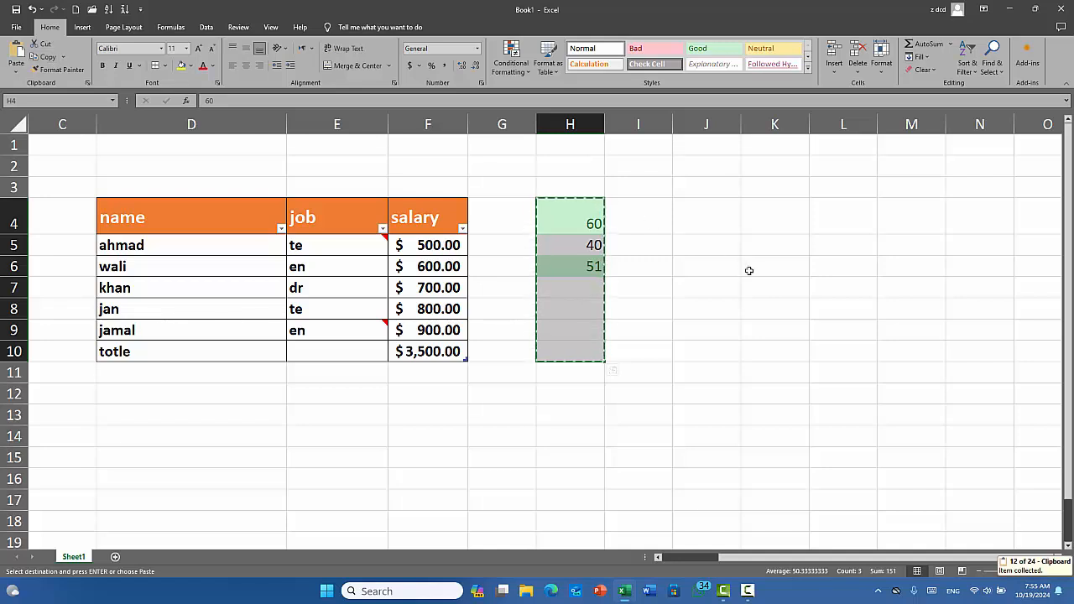
drag(724, 219, 729, 343)
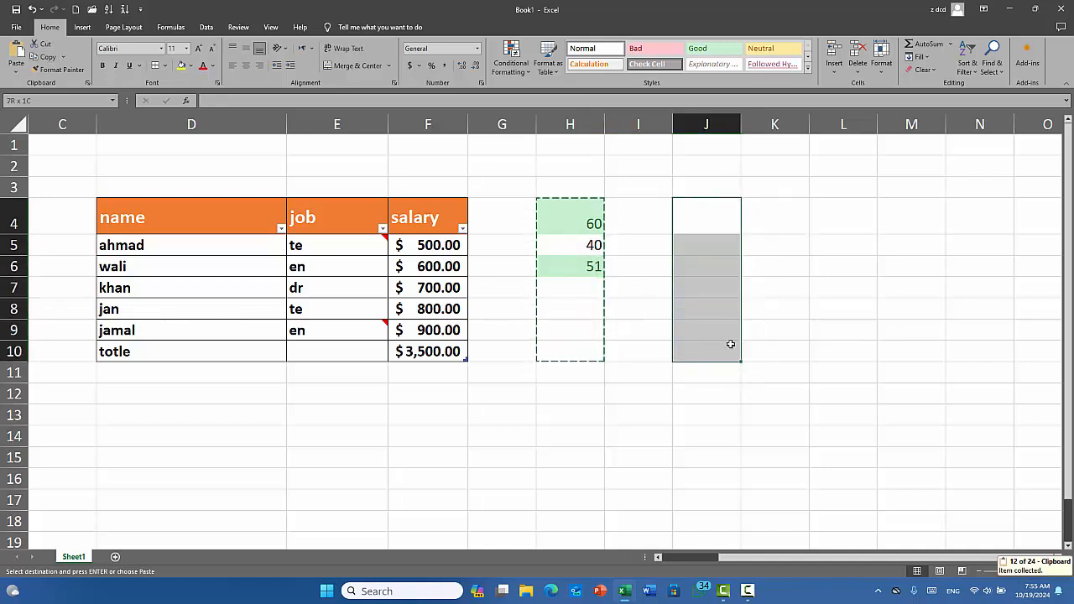
click(16, 71)
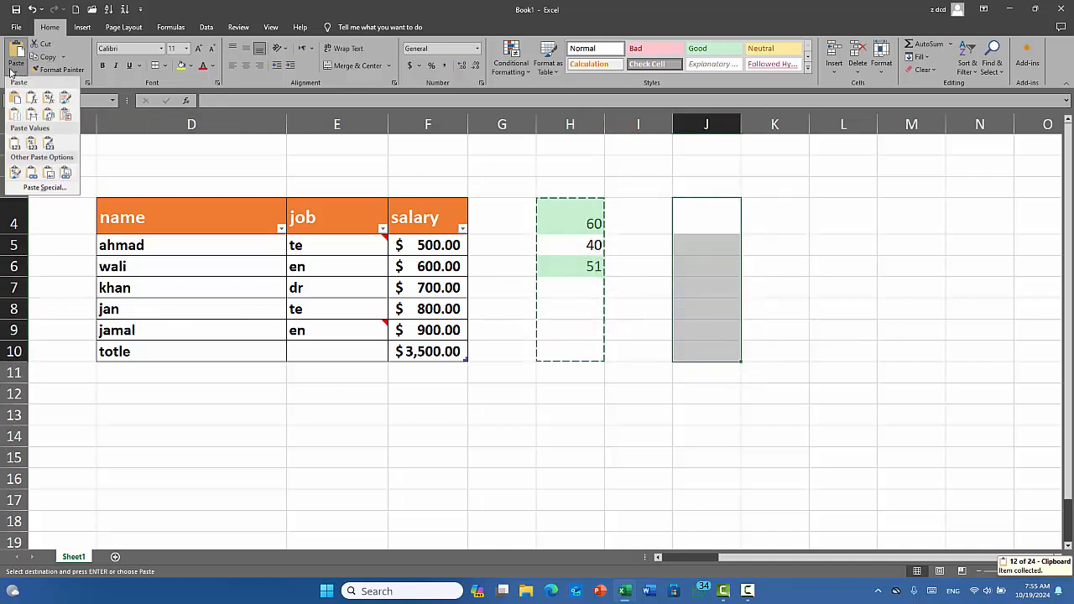
click(42, 193)
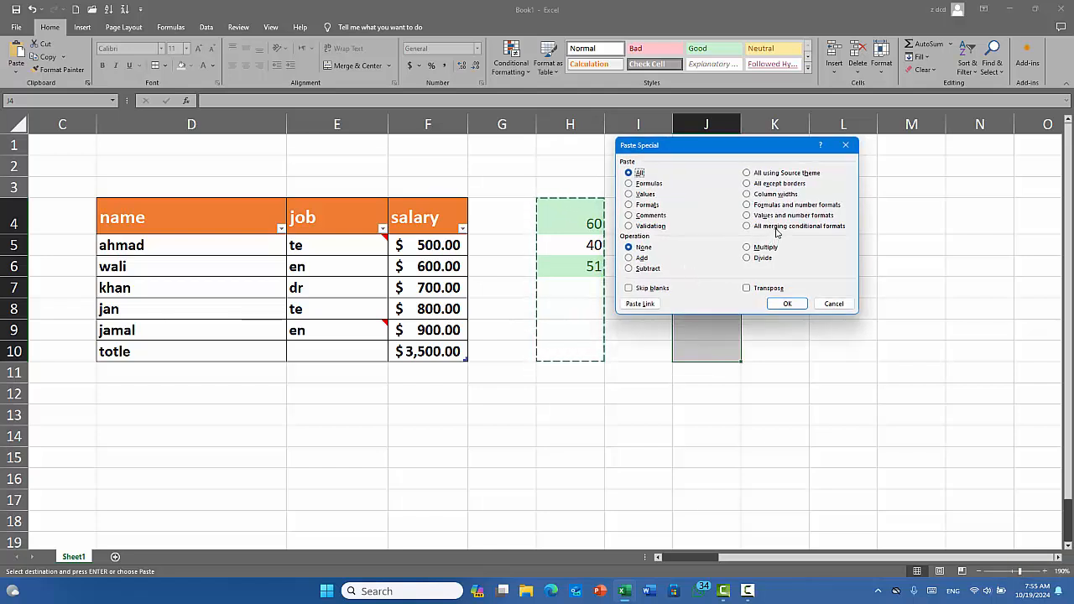
click(777, 228)
click(794, 302)
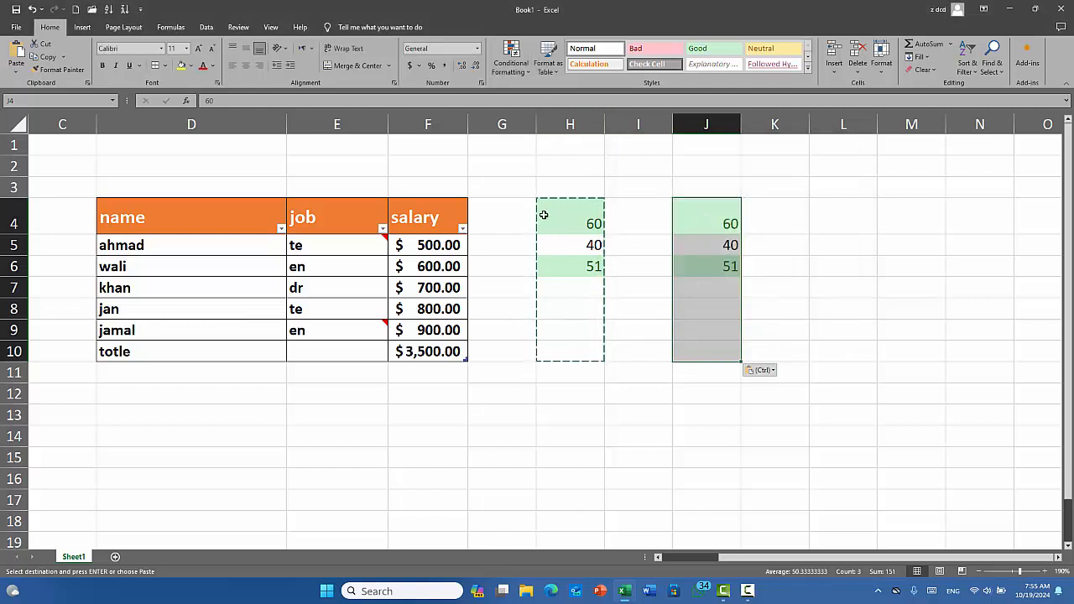
drag(554, 210, 575, 353)
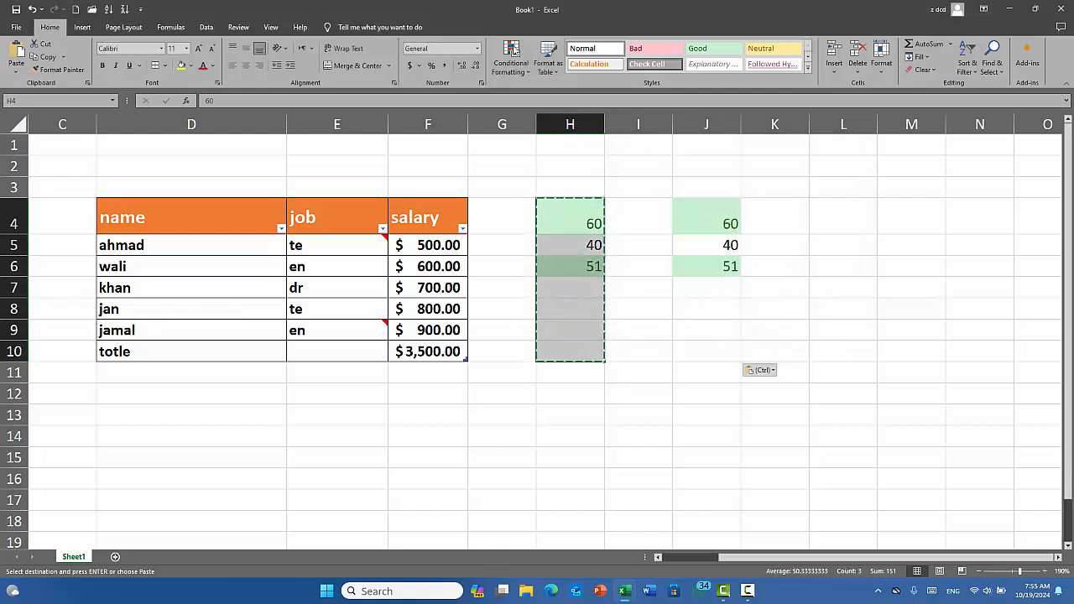
click(726, 288)
click(726, 314)
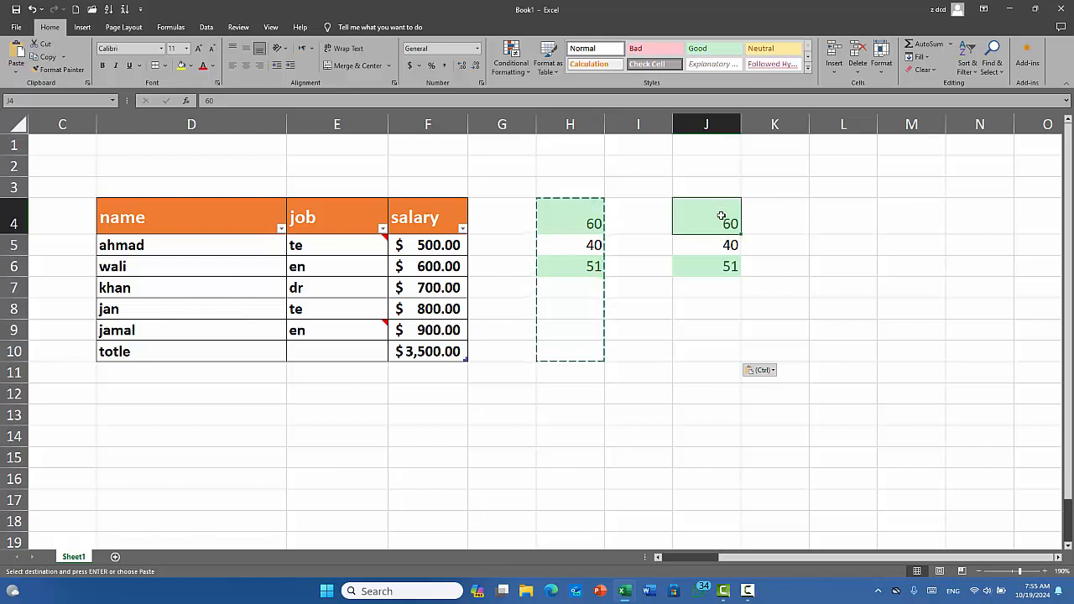
drag(726, 218, 728, 265)
click(719, 317)
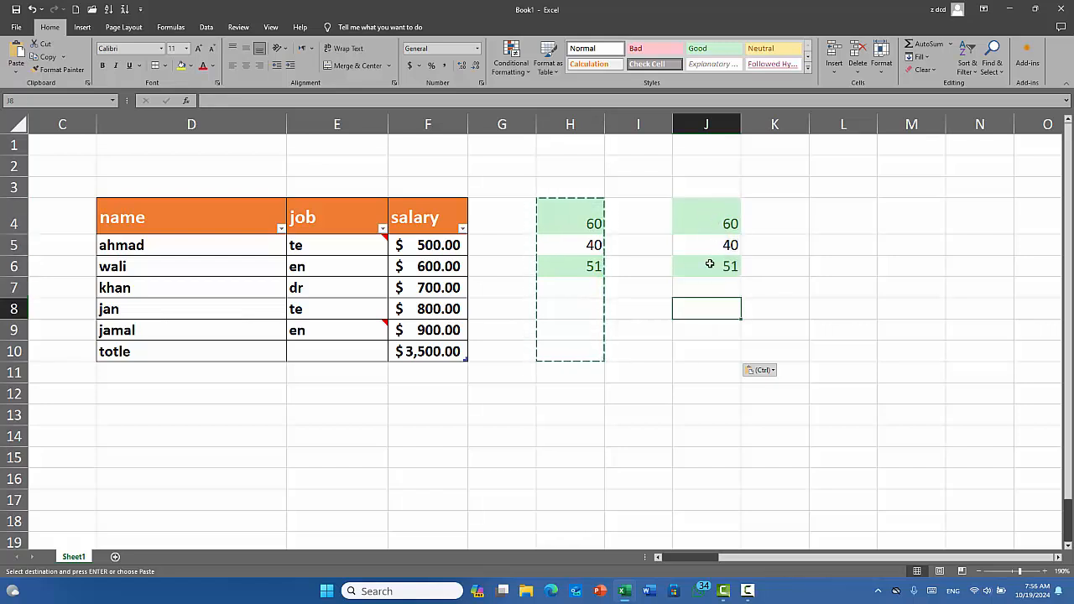
- Enter the values 40, 30 and 80 in cells J7 to J9 to test the pasted conditional formatting
click(728, 288)
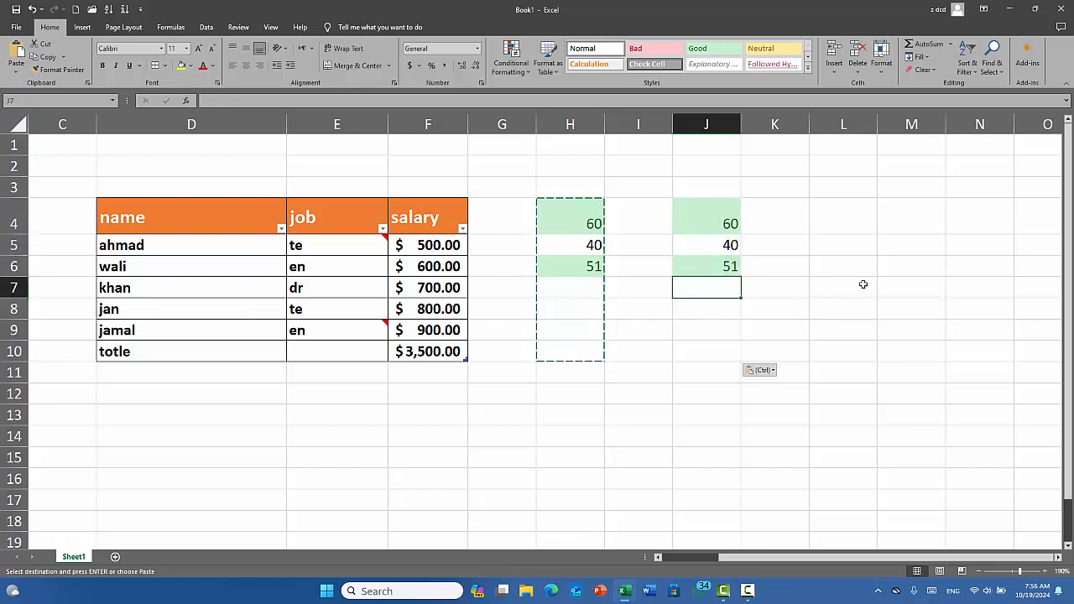
text(40)
key(Return)
text(3)
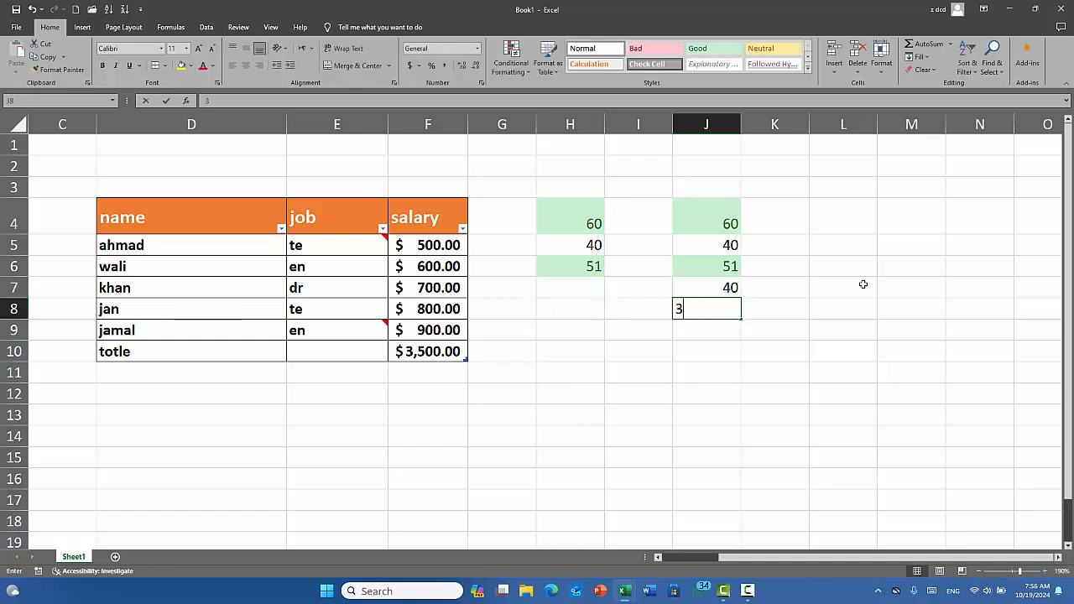
text(0)
key(Return)
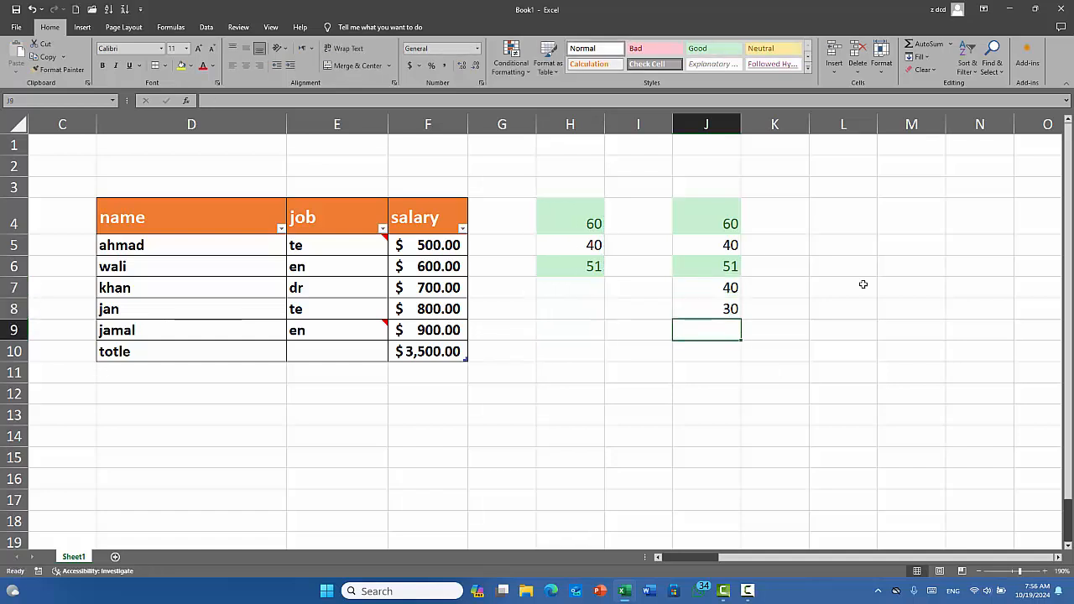
text(80)
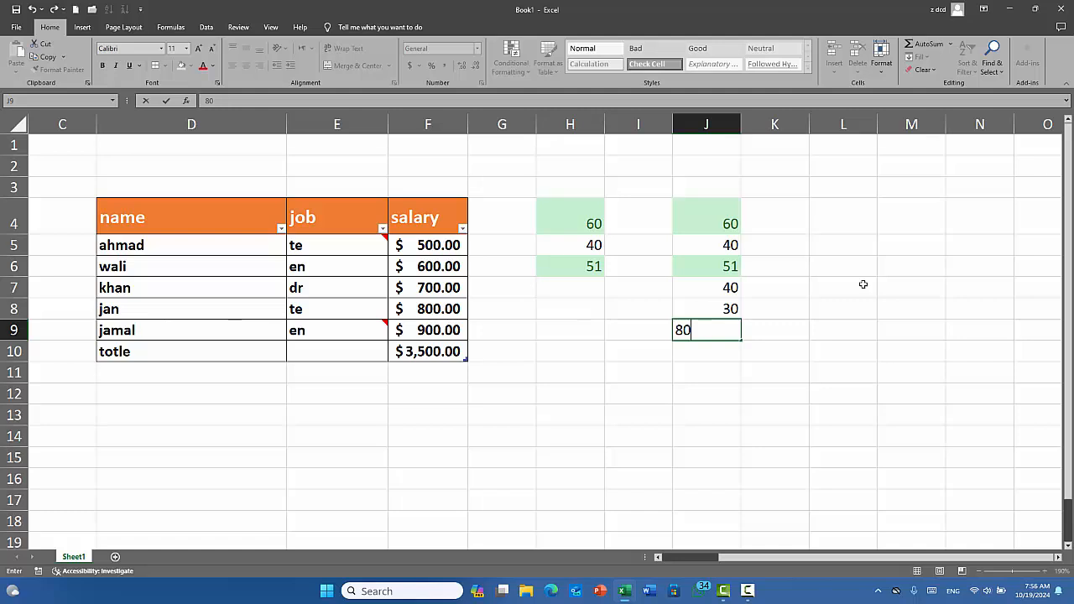
key(Return)
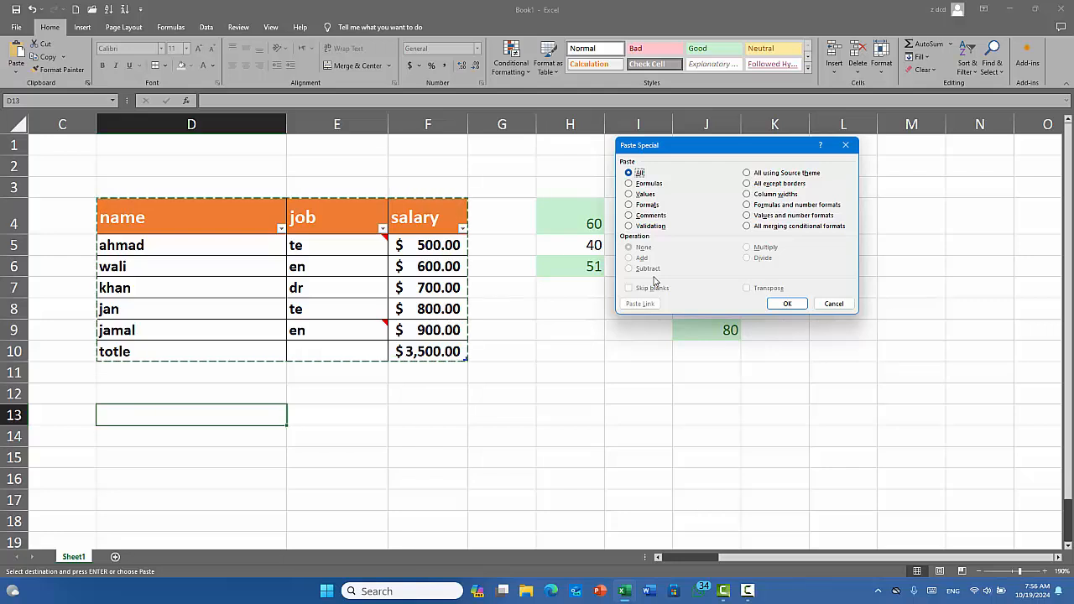
- Dismiss the Paste Special dialog without pasting and enter 1000 in cell L6
click(839, 308)
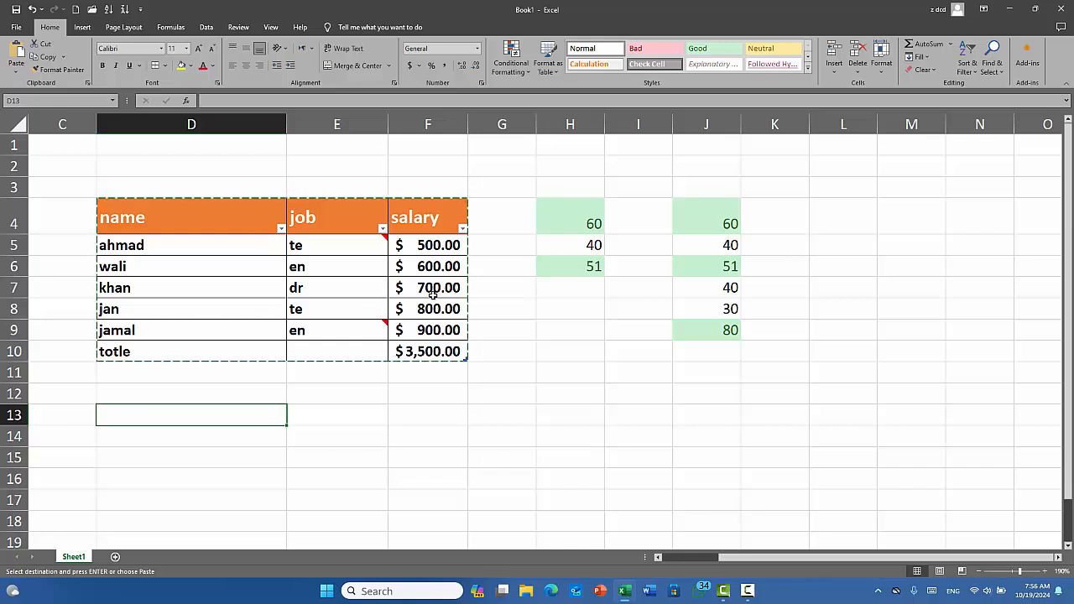
click(856, 266)
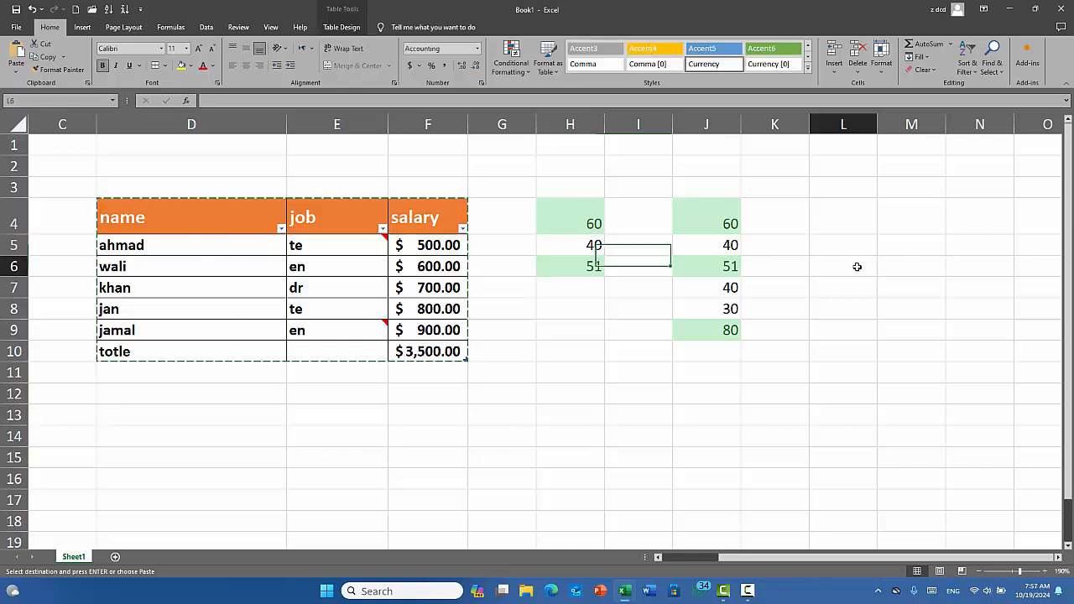
text(1000)
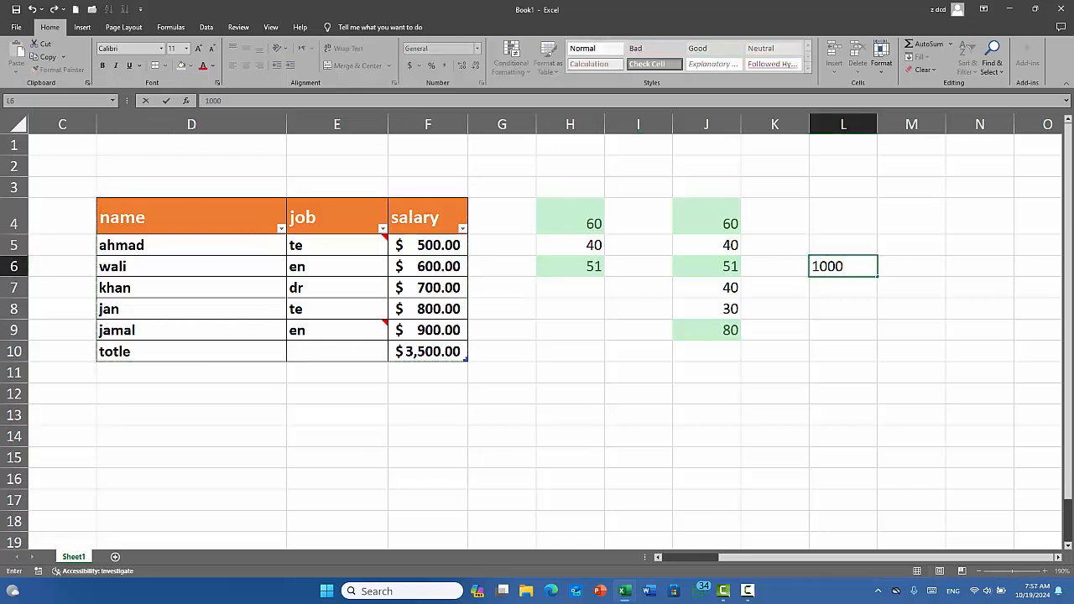
key(Return)
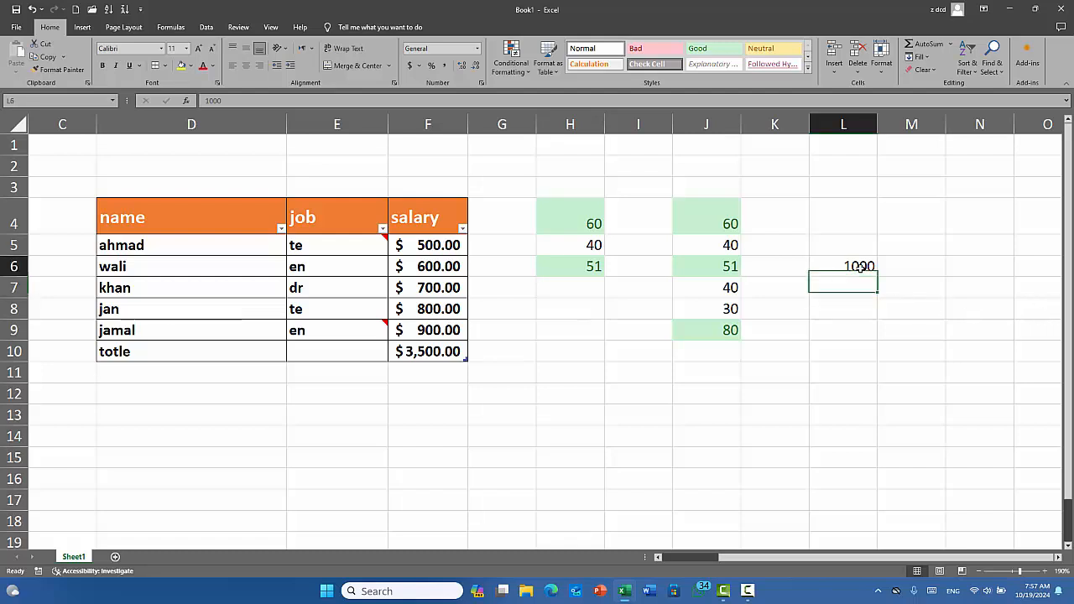
- Copy L6 and paste it onto the salaries in F5:F9 using Paste Special with the Add operation
click(860, 267)
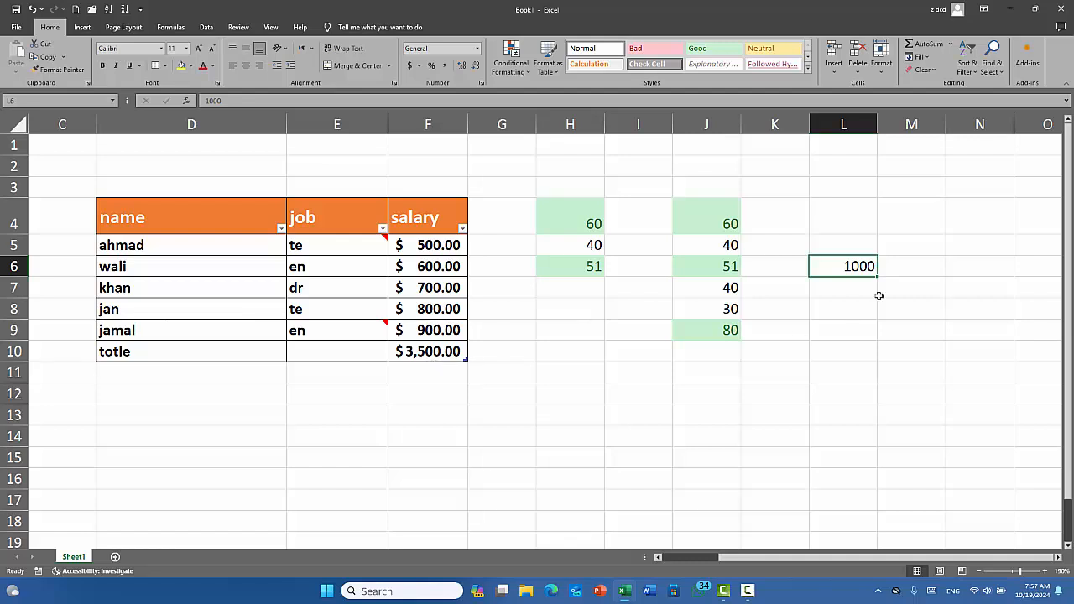
click(44, 56)
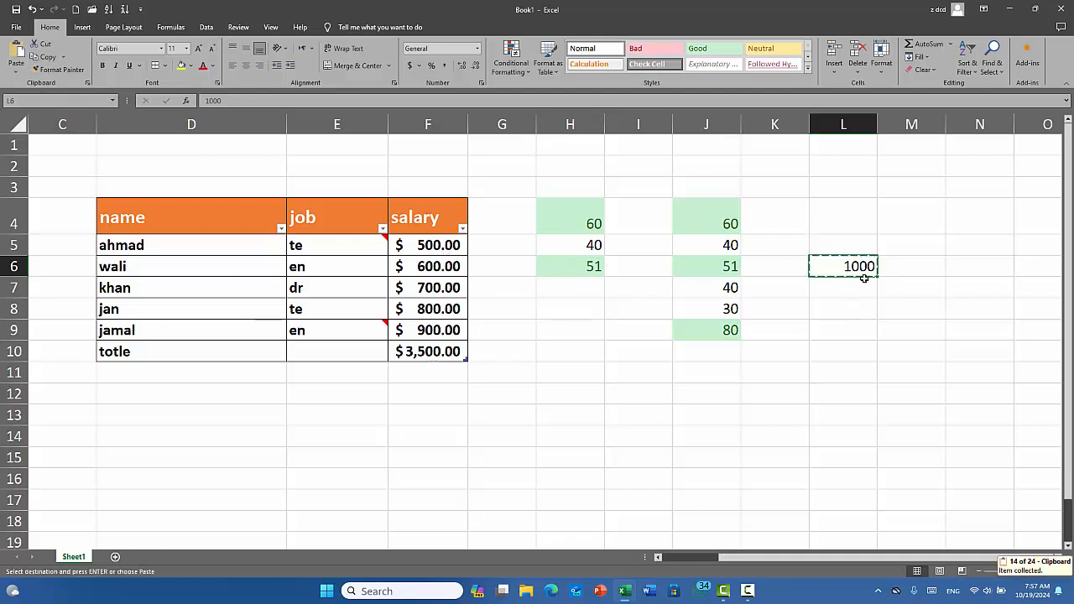
click(432, 248)
drag(431, 266, 438, 338)
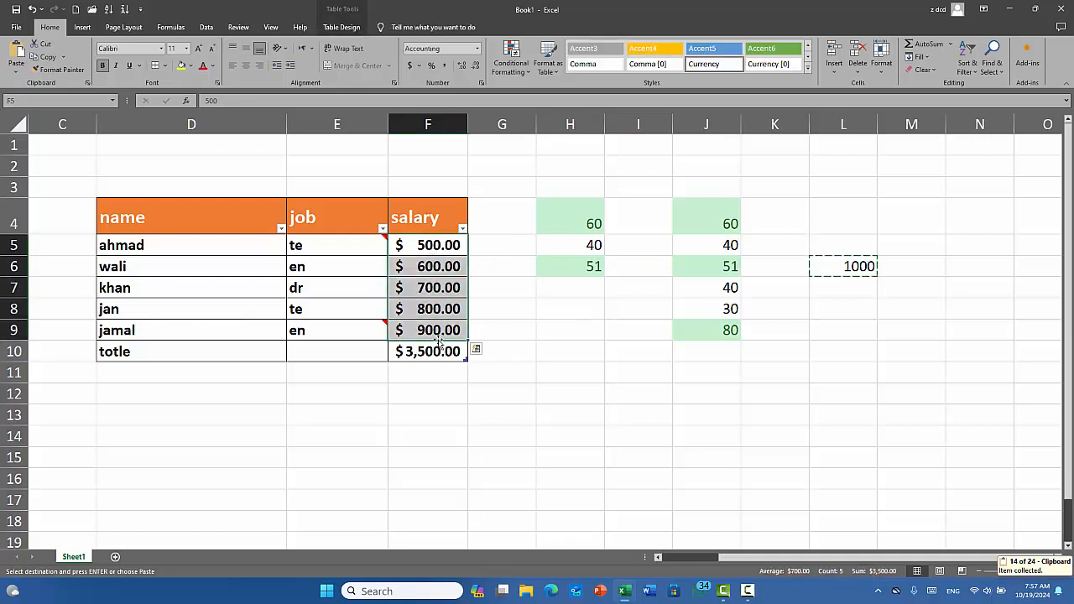
click(12, 74)
click(41, 188)
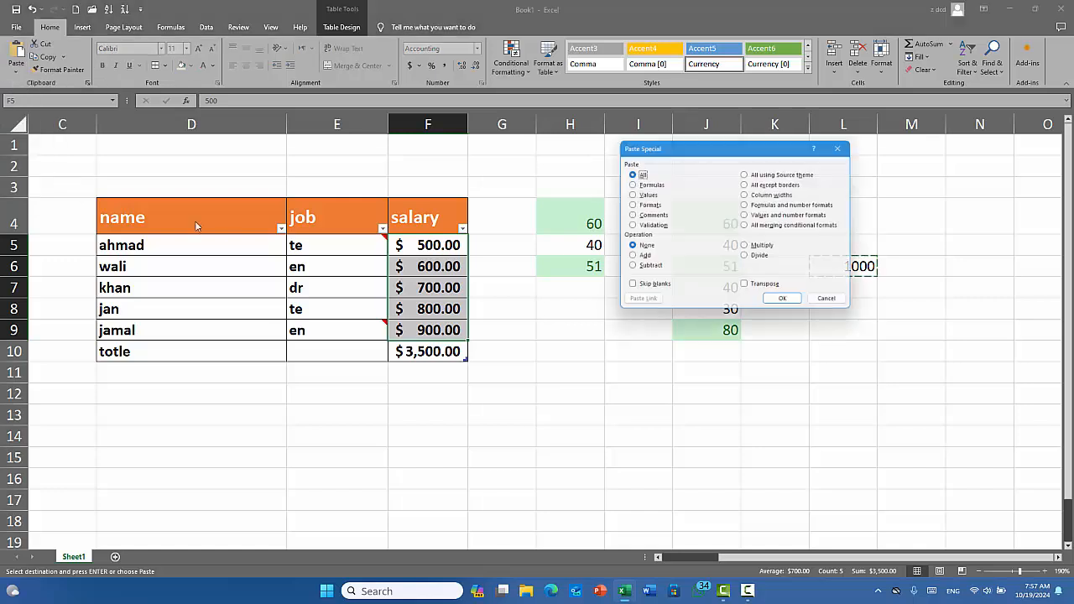
click(641, 258)
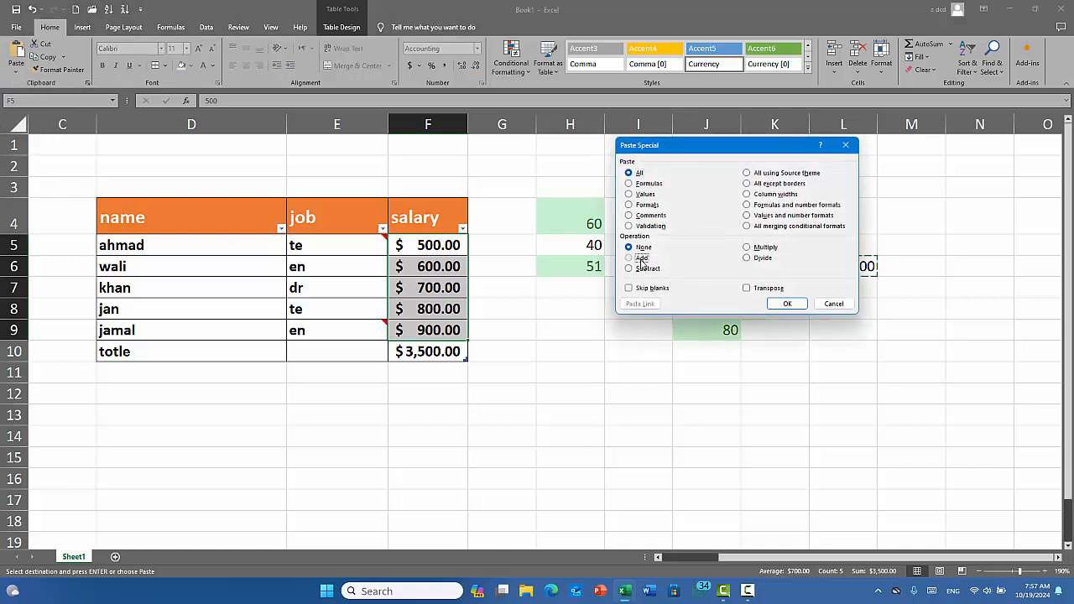
click(788, 304)
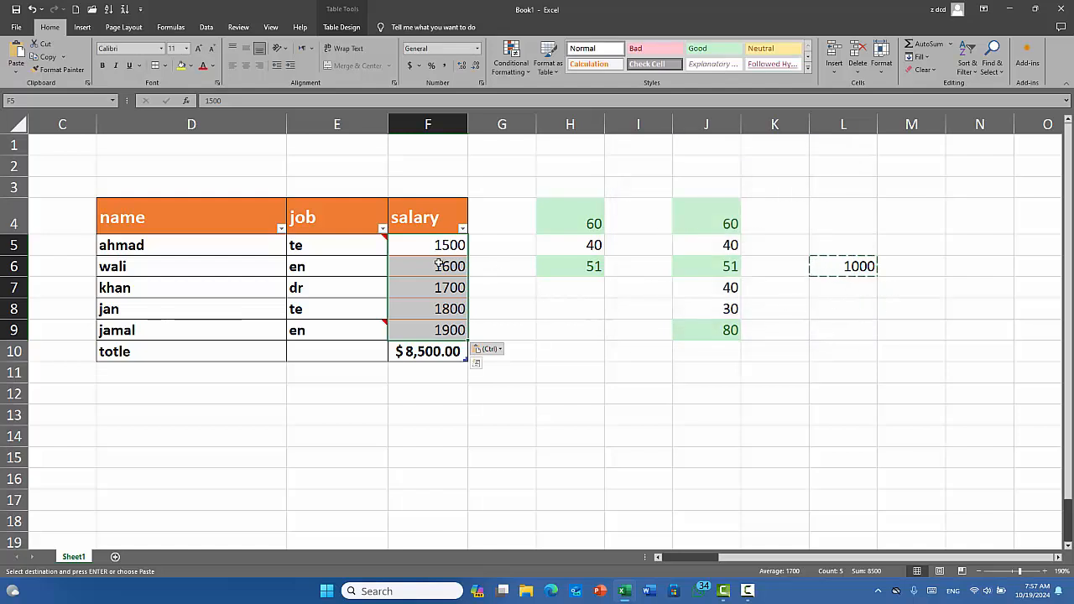
click(475, 436)
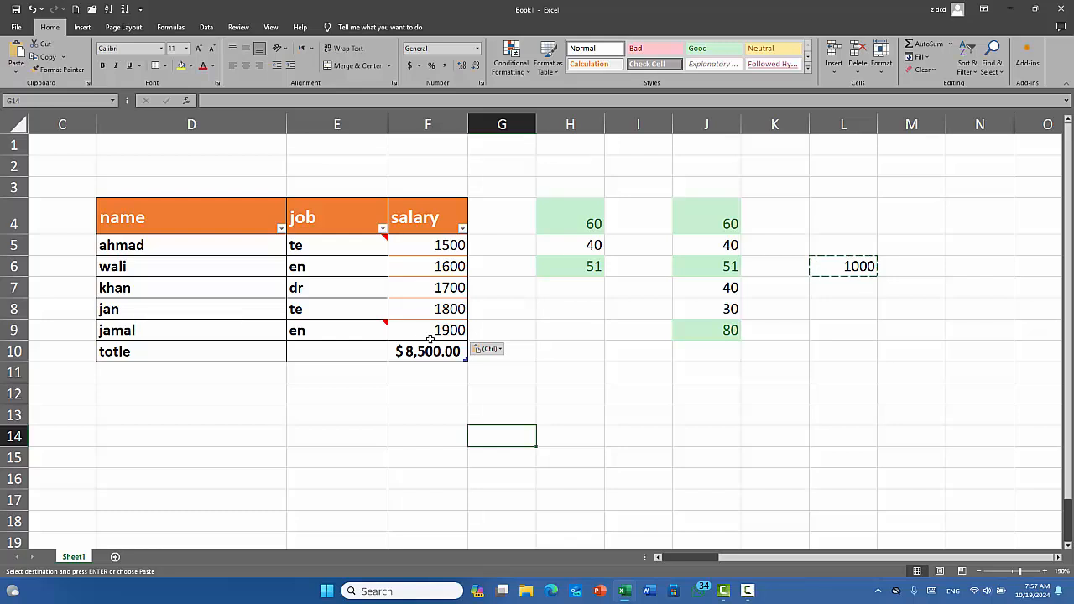
- Paste the copied L6 value onto F5:F9 using Paste Special with the Subtract operation
click(871, 313)
click(849, 266)
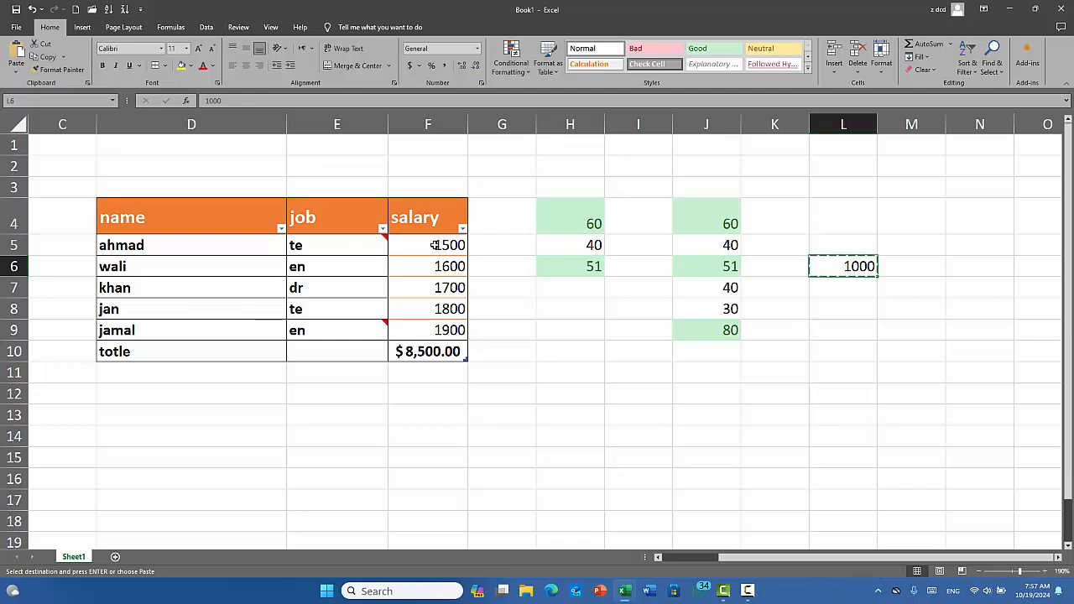
drag(434, 244, 441, 329)
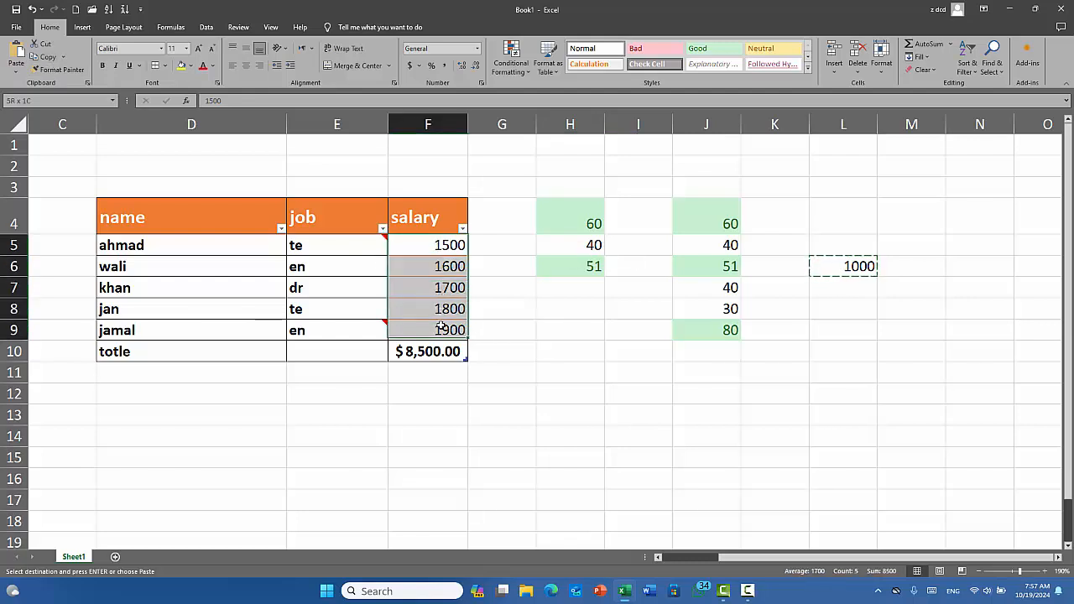
click(17, 76)
click(38, 188)
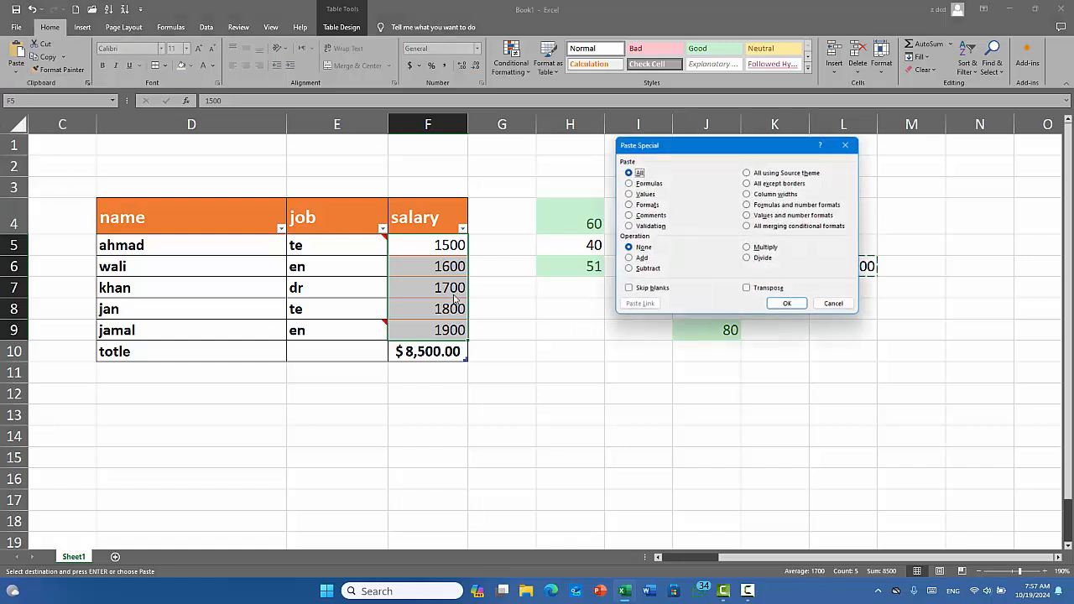
click(646, 268)
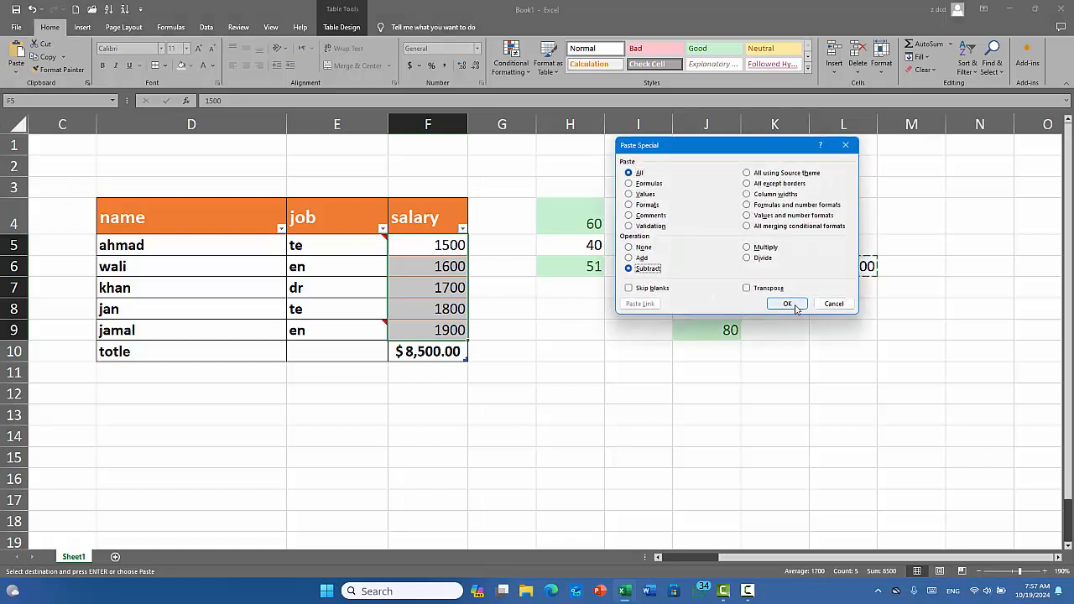
click(787, 304)
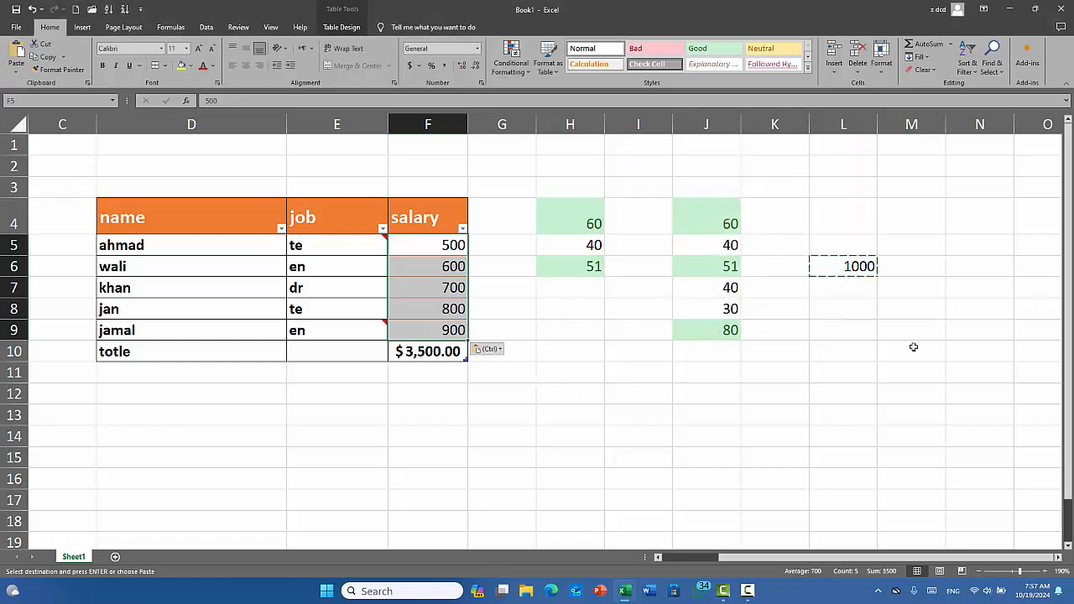
- Enter 2 in cell L9
click(814, 336)
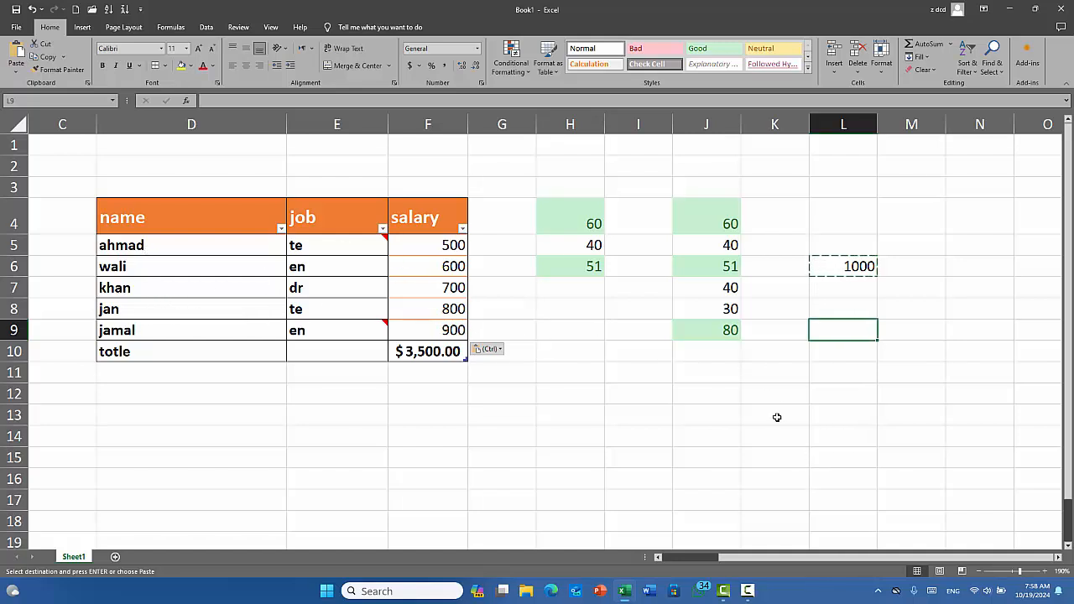
text(2)
key(Return)
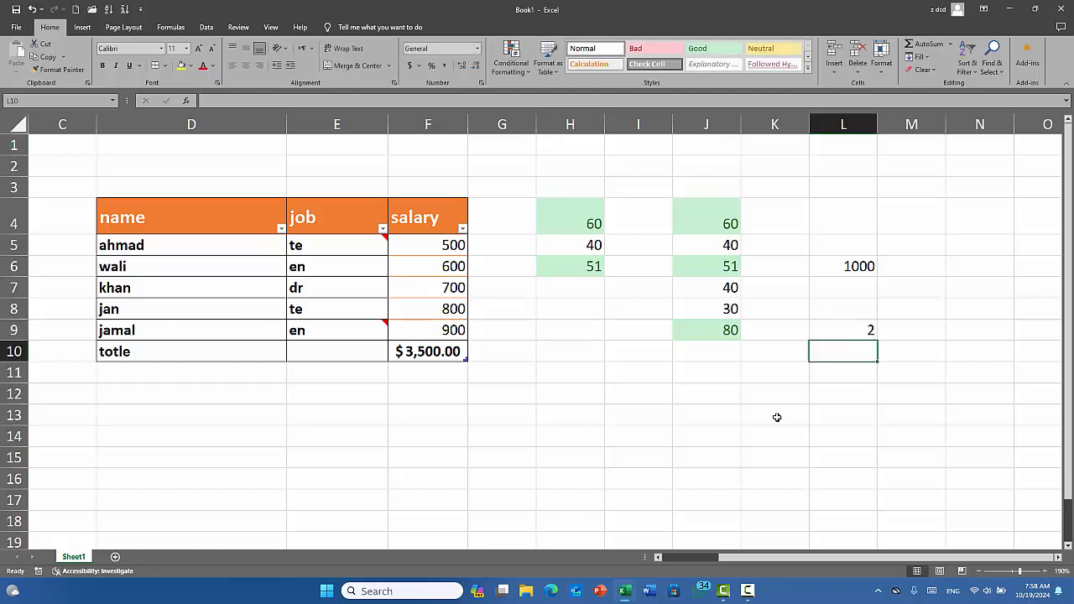
- Copy L9 and paste it onto the salaries in F5:F9 using Paste Special with the Divide operation
click(849, 330)
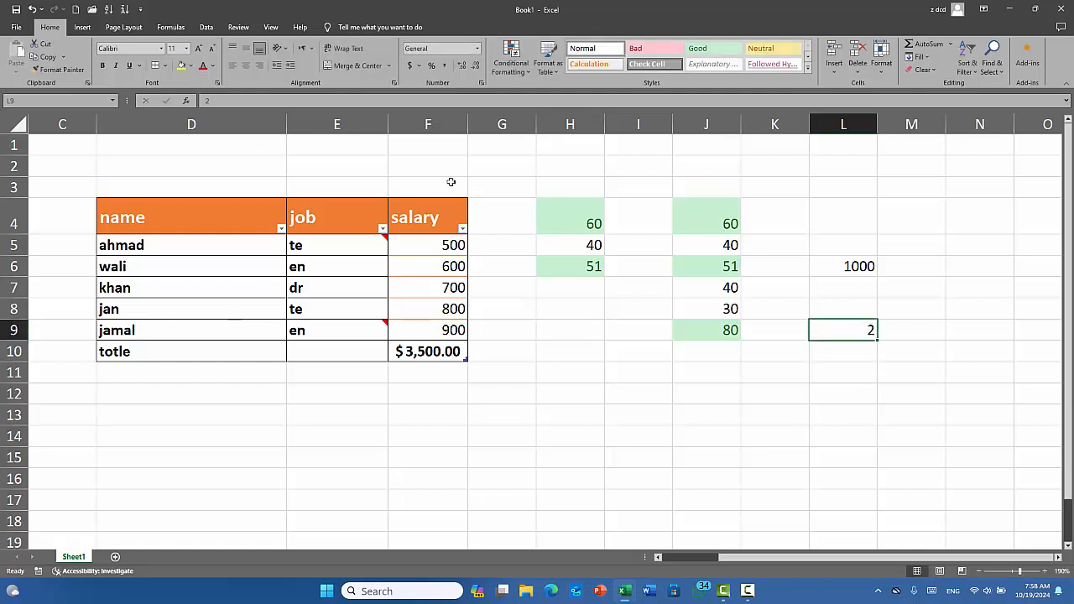
click(50, 57)
drag(436, 245, 428, 330)
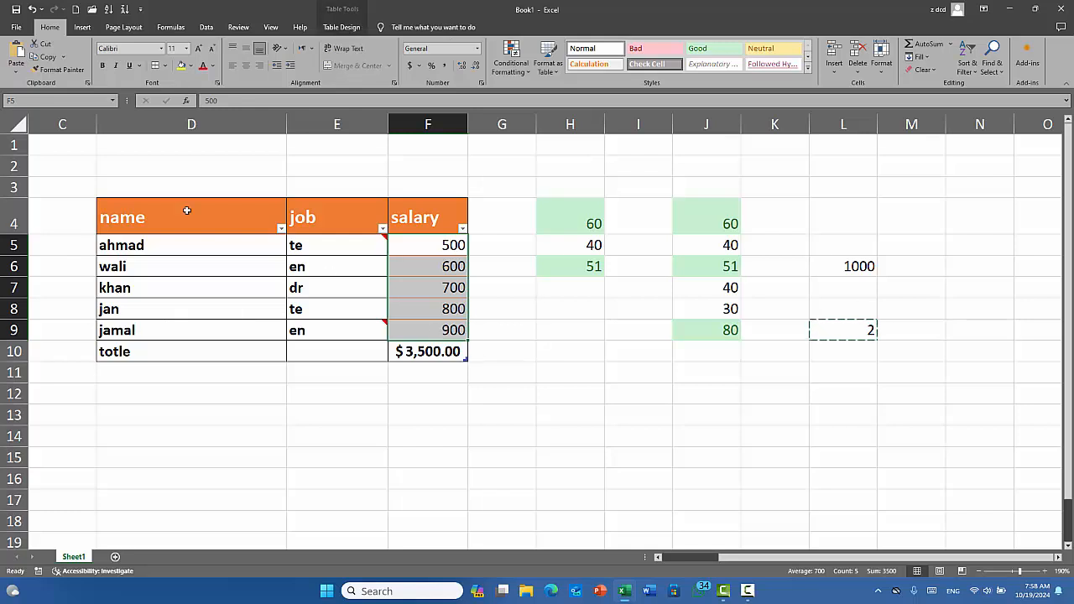
click(16, 70)
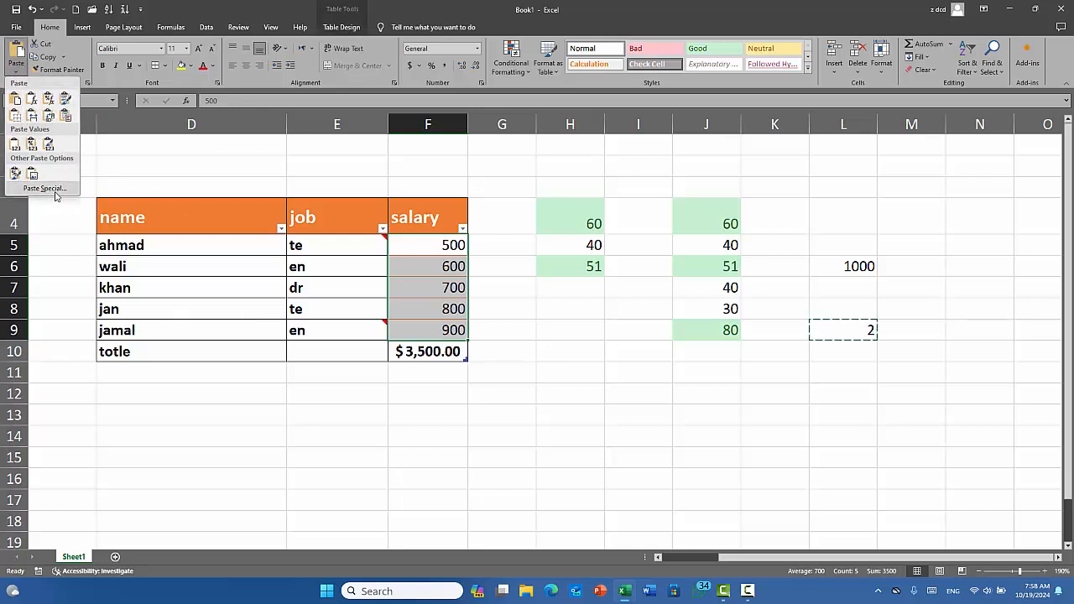
click(47, 189)
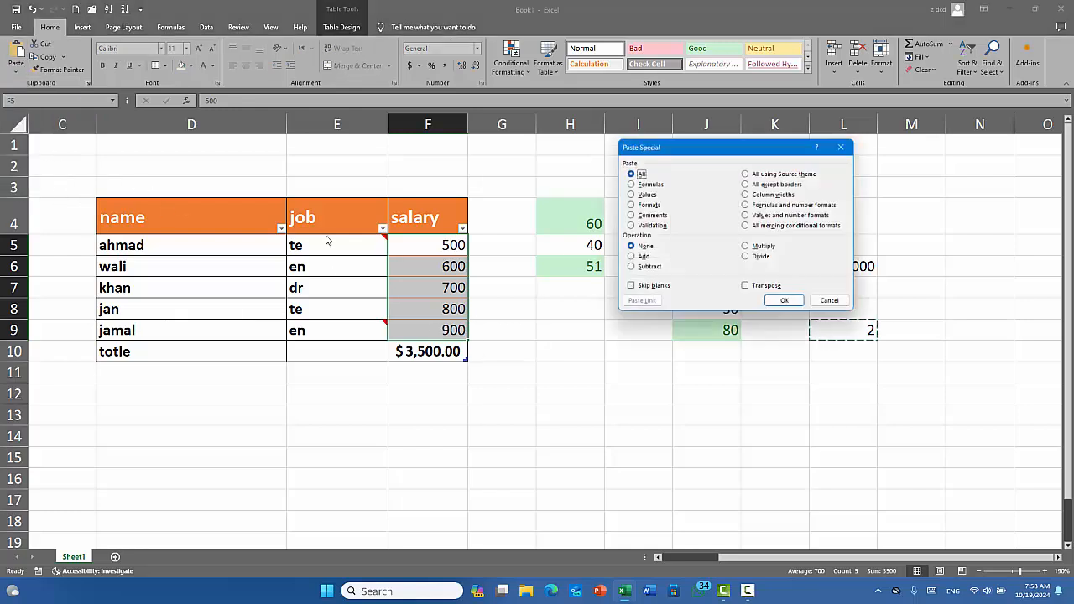
click(762, 258)
click(787, 304)
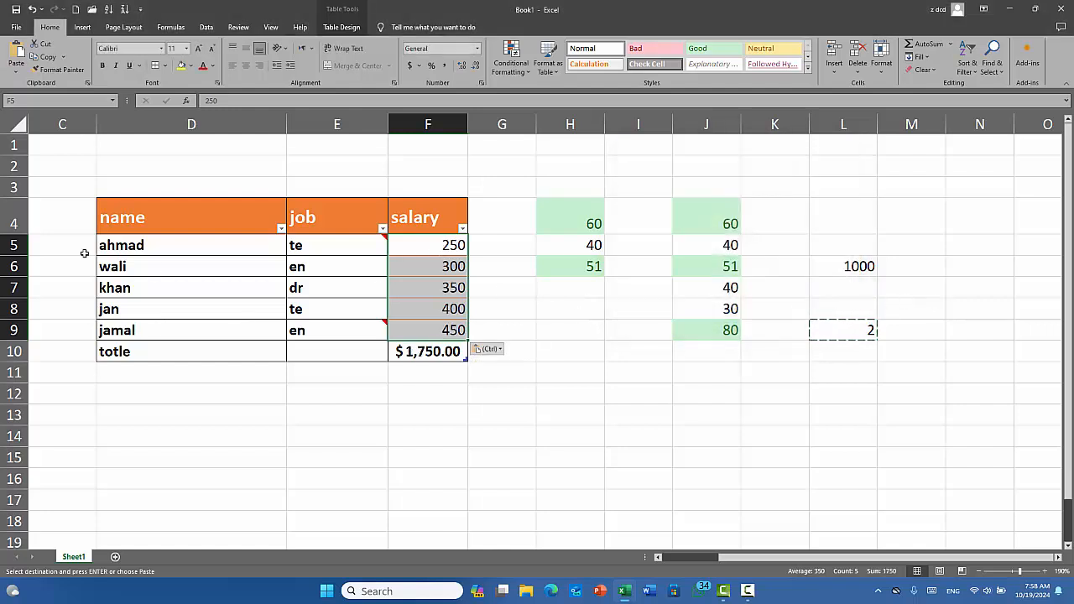
- Undo the division of the salaries in F5:F9
drag(446, 245, 454, 330)
click(792, 380)
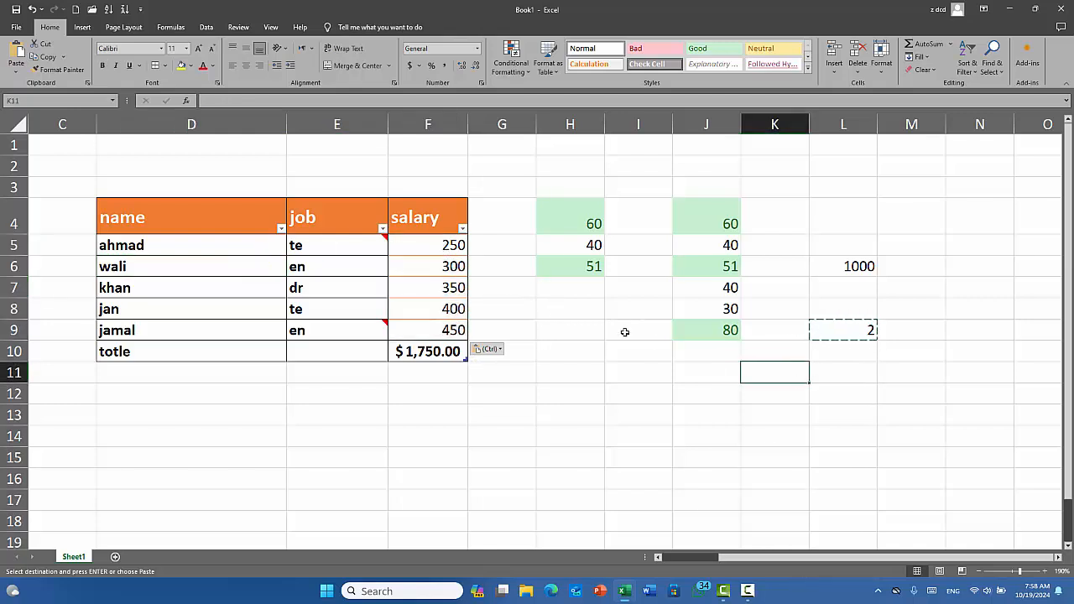
click(846, 330)
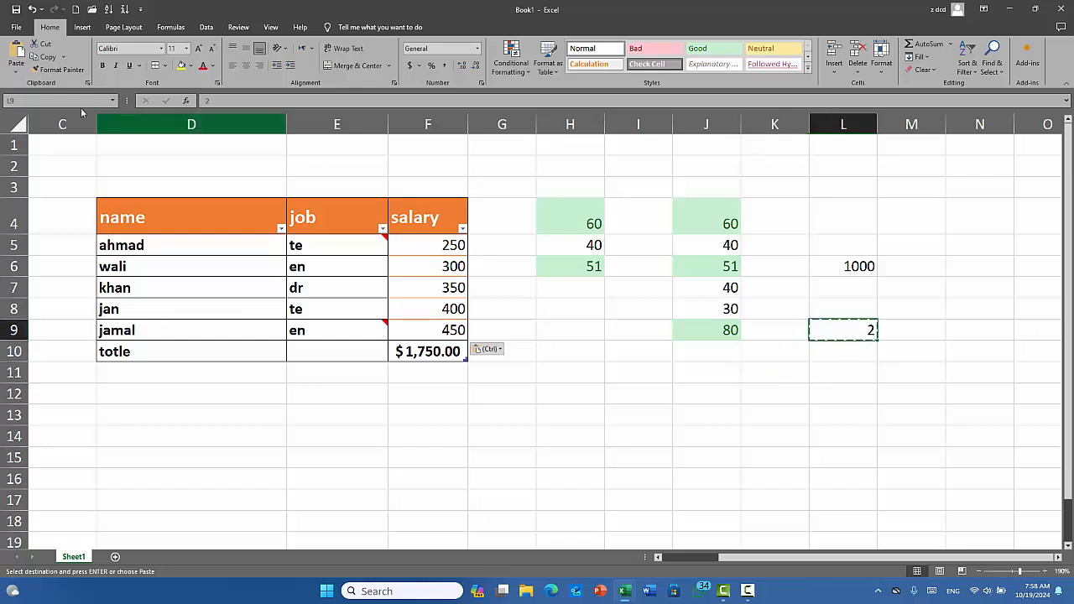
drag(453, 239, 451, 332)
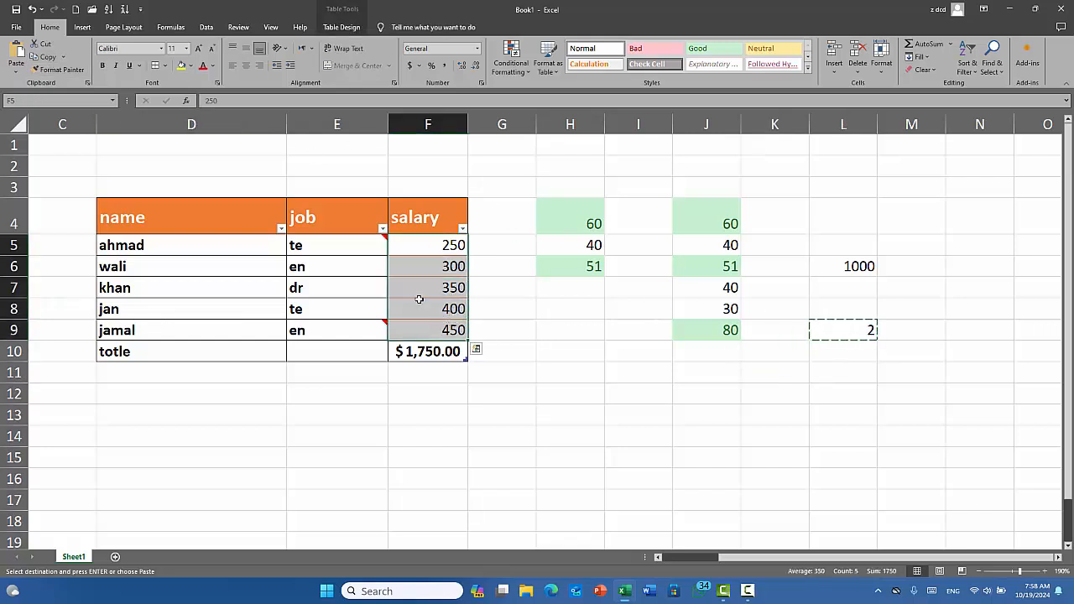
click(843, 389)
key(ctrl+z)
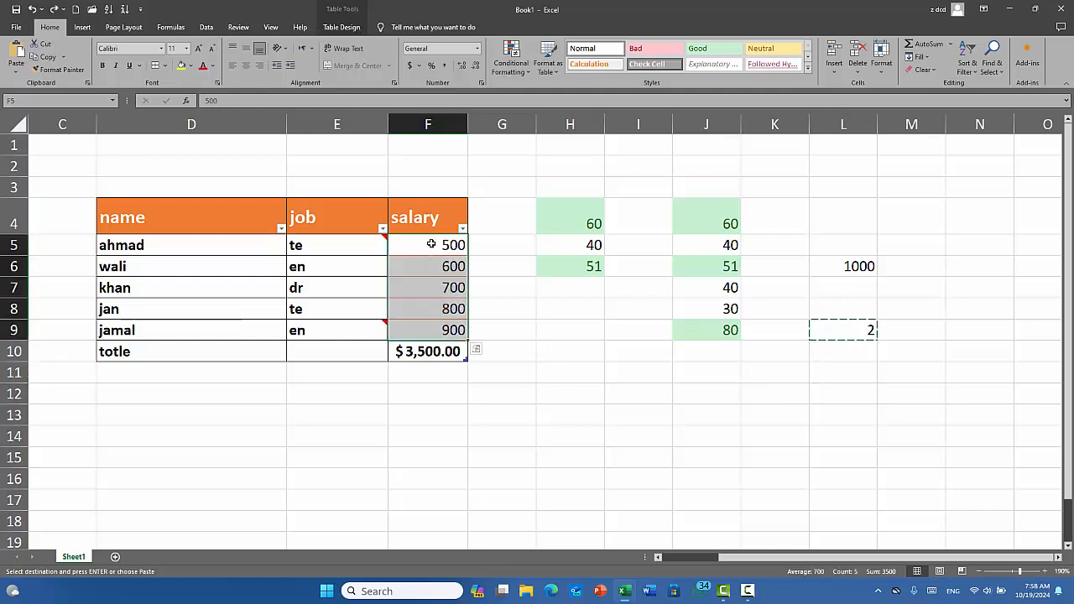
click(456, 293)
drag(430, 245, 438, 327)
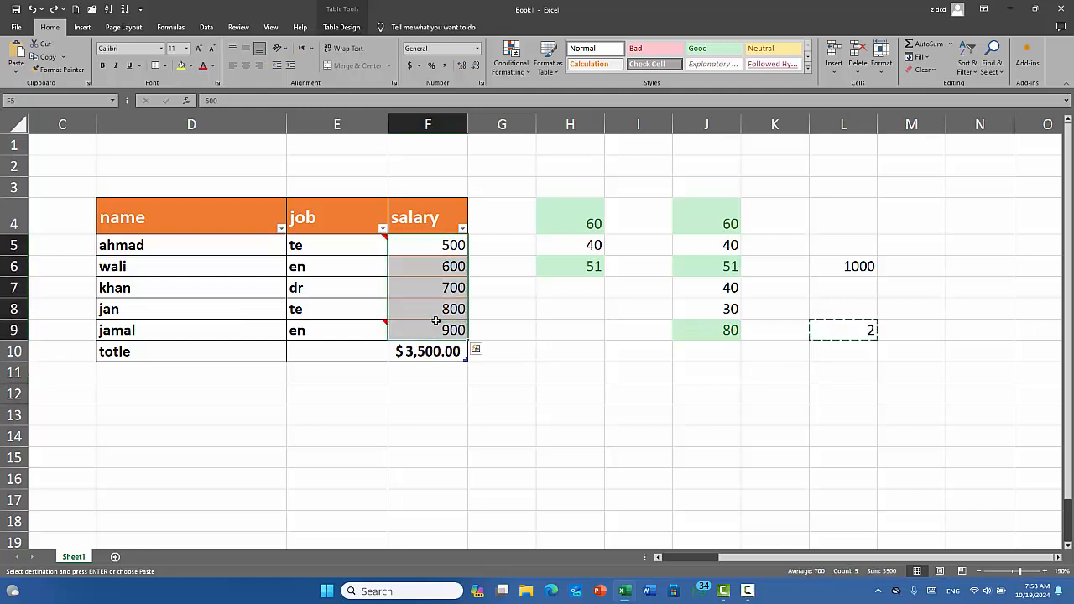
click(858, 376)
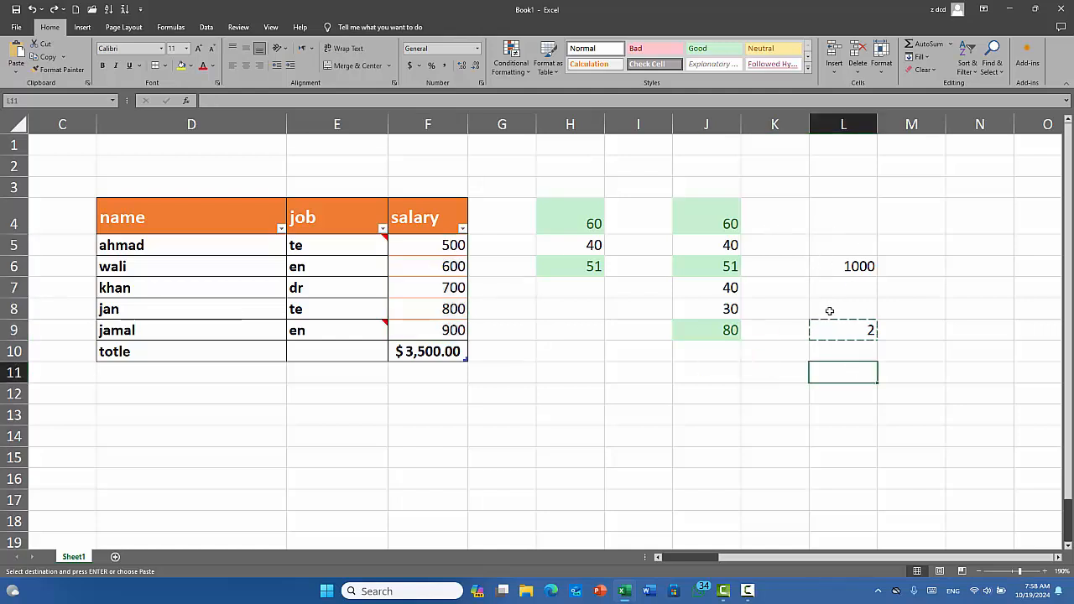
- Enter 3 in cell M7
click(913, 290)
text(3)
key(Return)
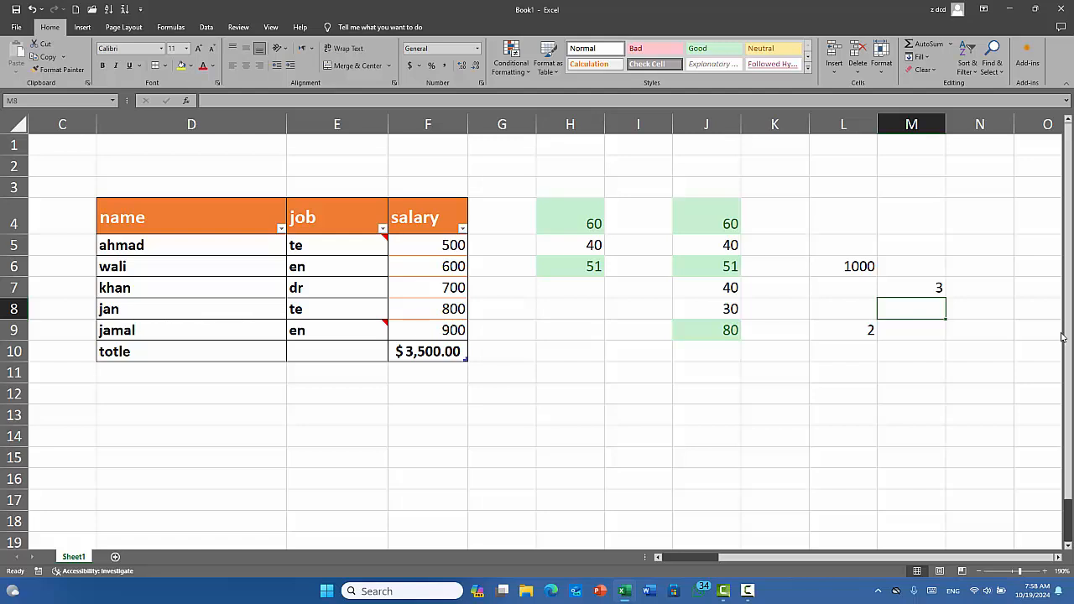
- Copy M7 and paste it onto the salaries in F5:F9 using Paste Special with the Multiply operation
click(921, 289)
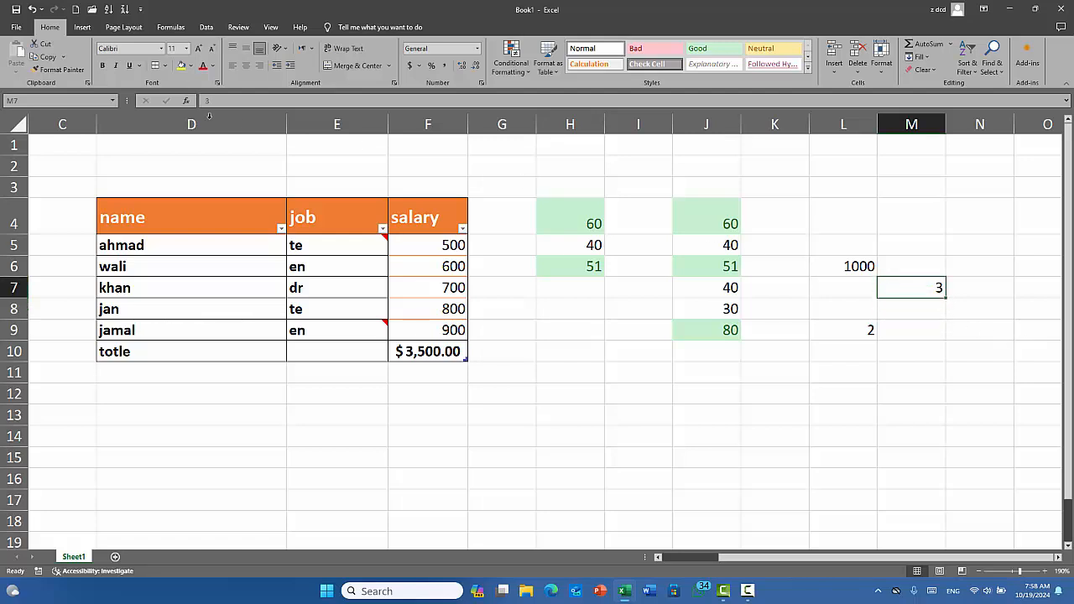
click(46, 56)
click(428, 288)
drag(427, 245, 437, 329)
click(18, 73)
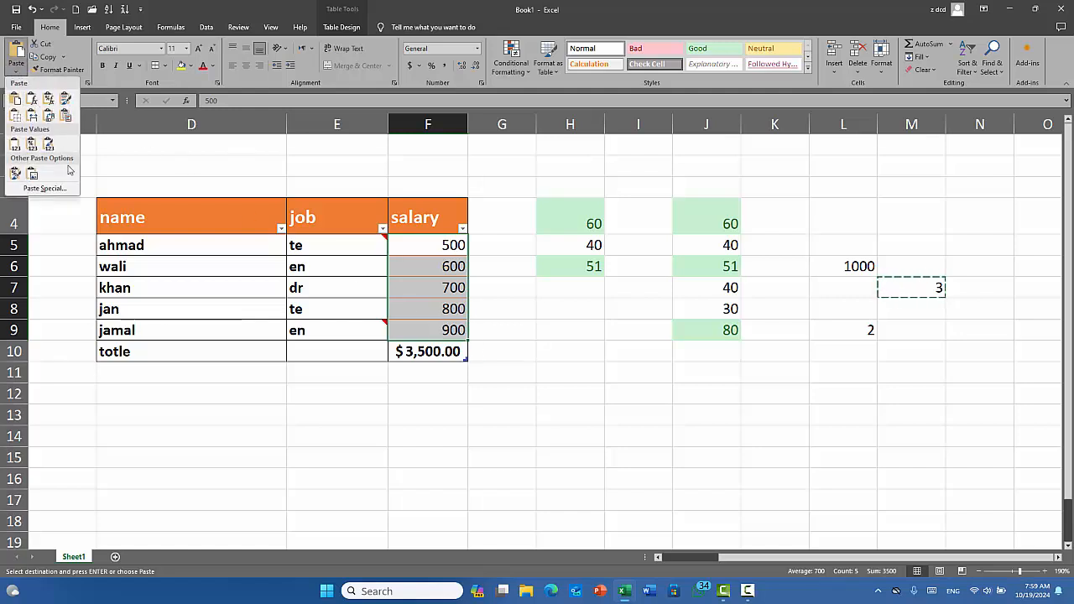
click(67, 192)
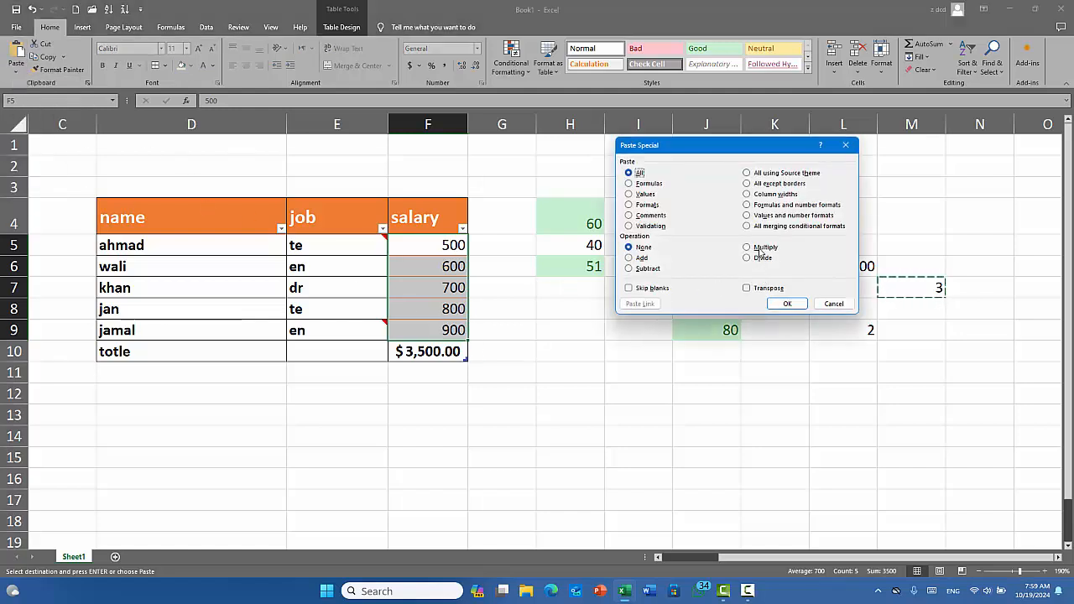
click(760, 248)
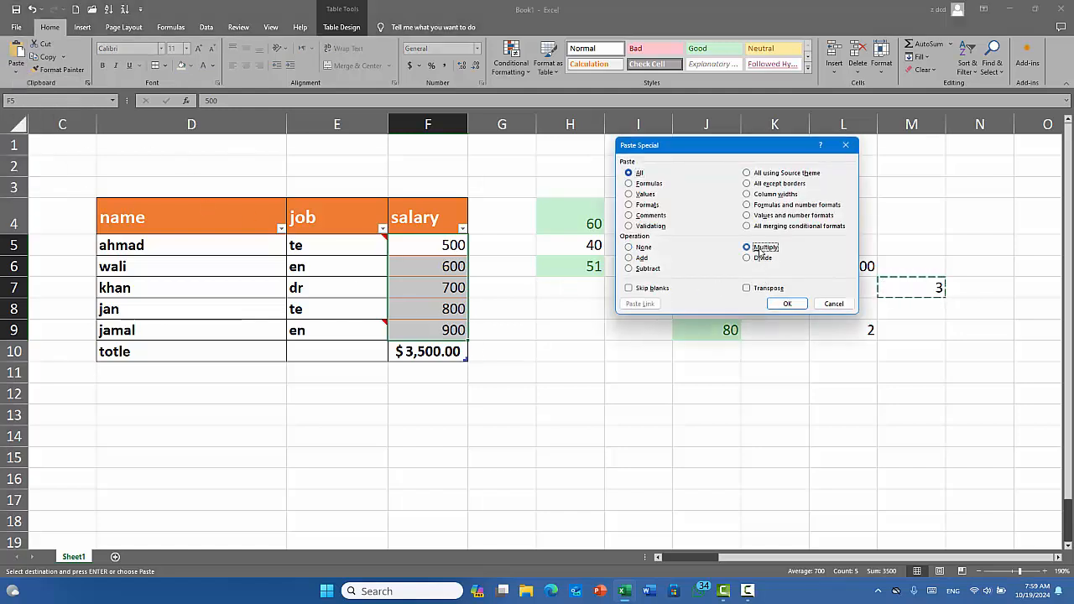
click(787, 304)
click(888, 429)
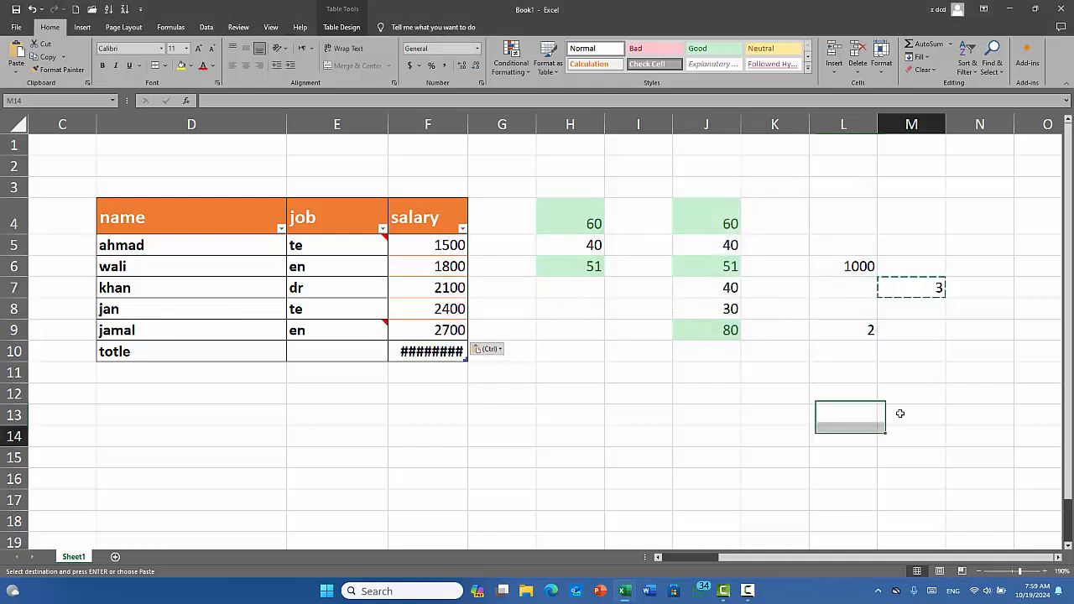
- Auto-fit the width of column F to its contents
double_click(468, 125)
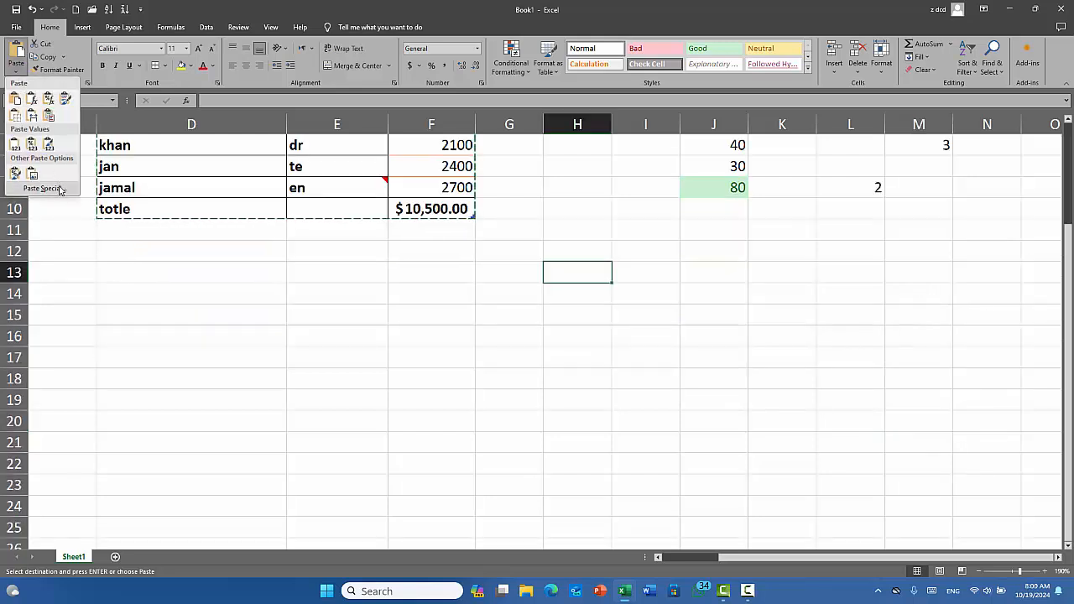
click(40, 188)
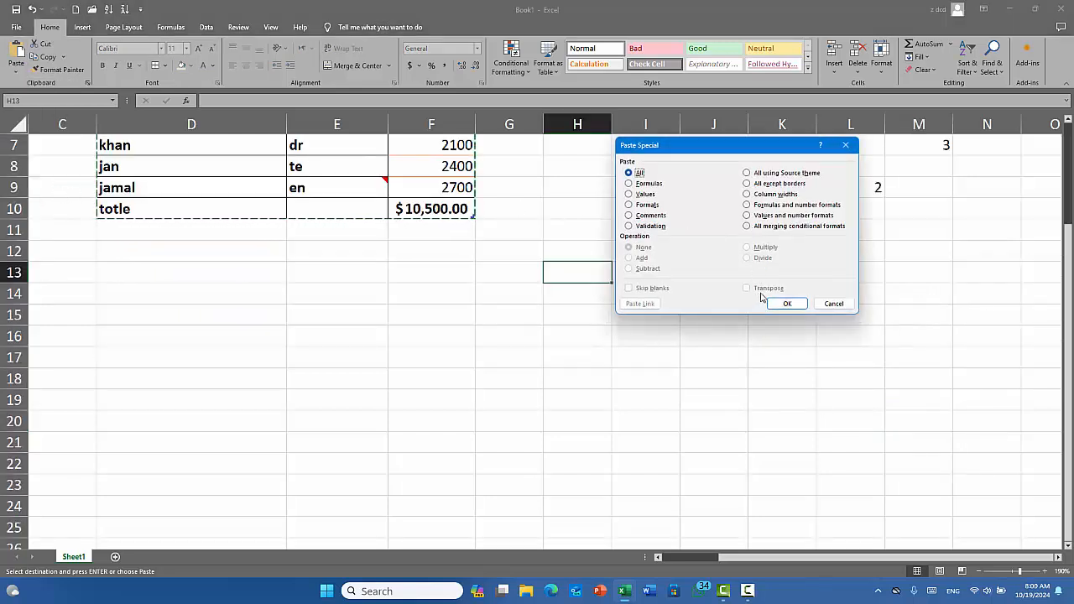
click(833, 304)
click(537, 296)
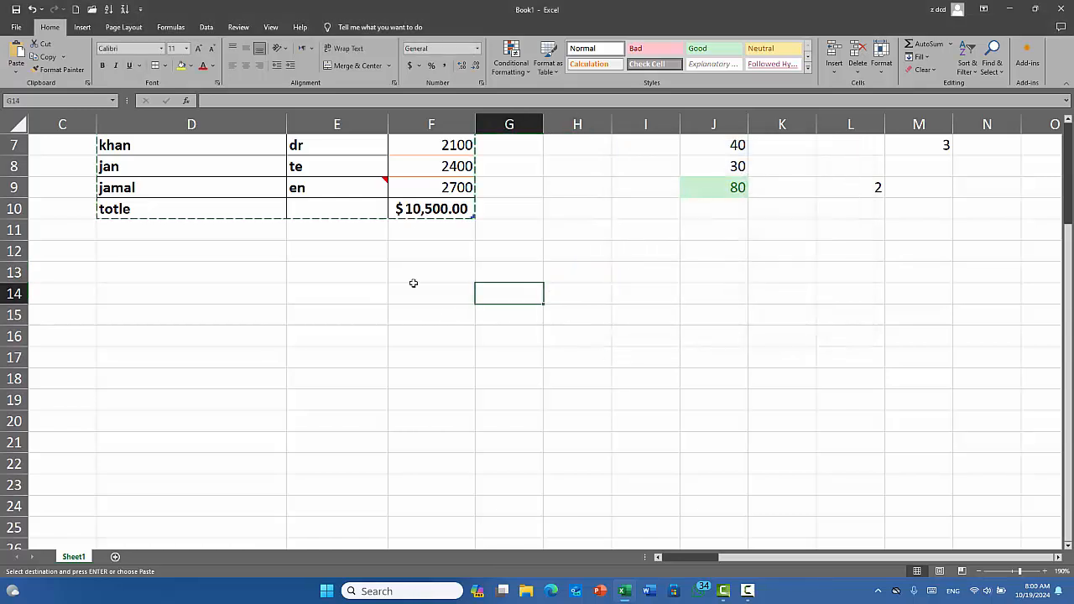
scroll(412, 282, up, 2)
- Copy the table D4:F10 and paste it at I16 using Paste Special with Formulas and Transpose
drag(140, 211, 457, 356)
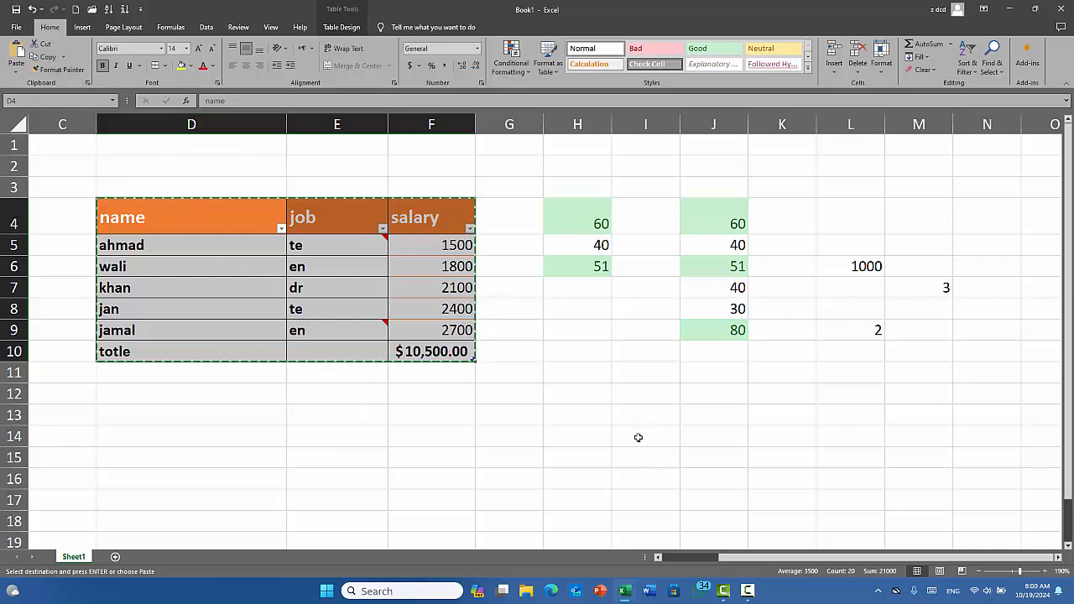
scroll(638, 437, down, 1)
click(615, 415)
click(16, 70)
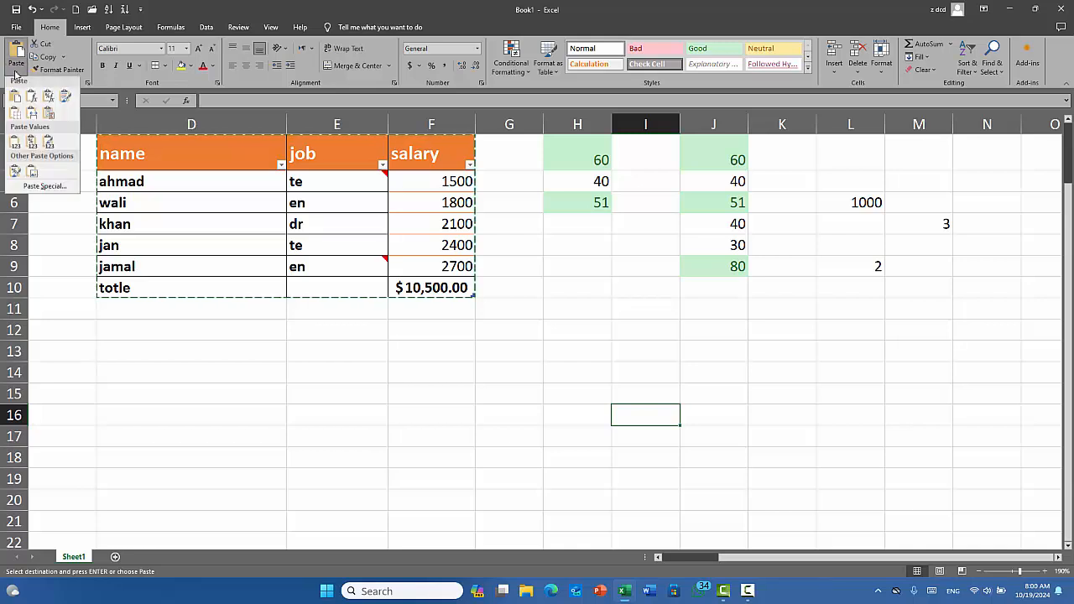
click(44, 183)
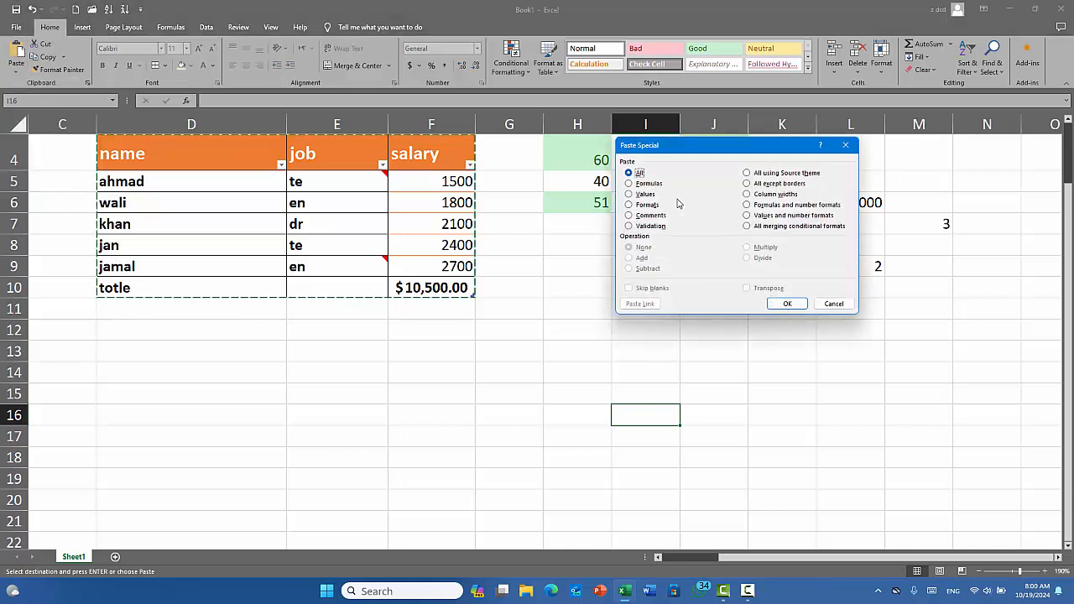
click(648, 184)
click(762, 288)
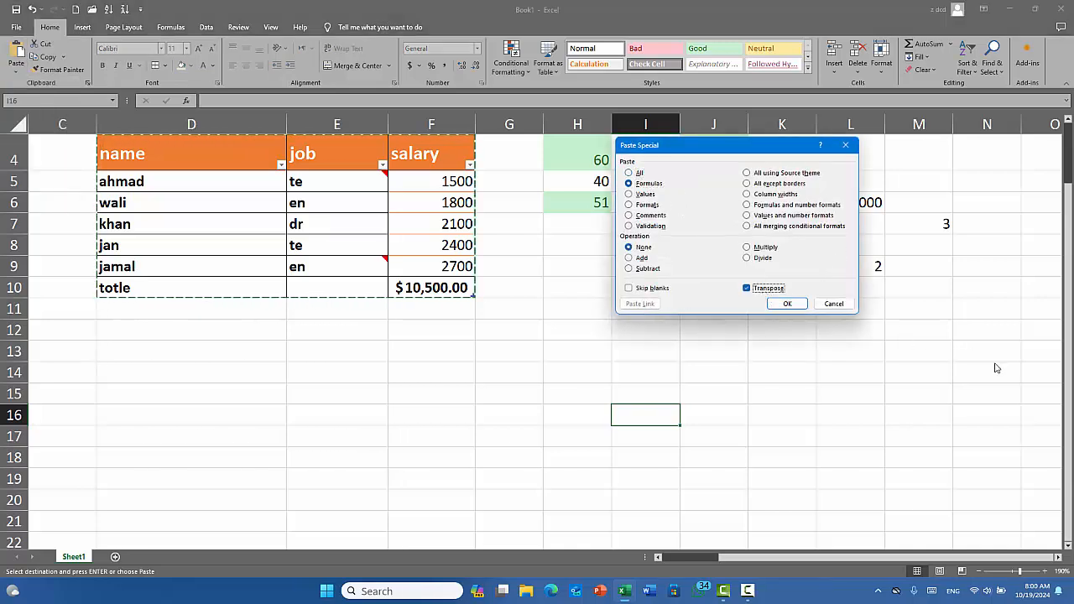
click(789, 304)
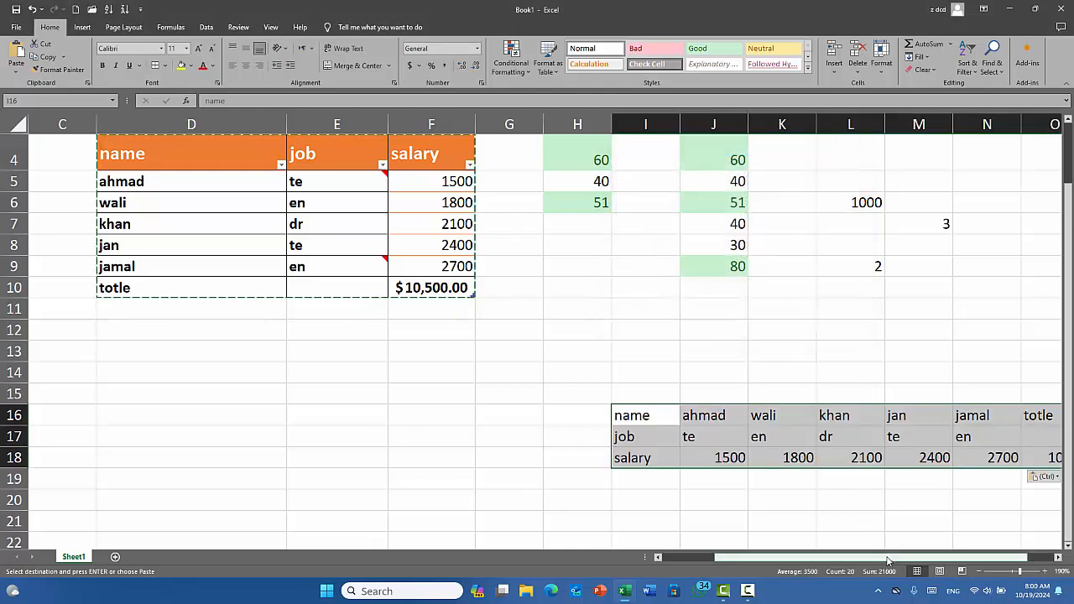
- Undo the transposed paste at I16
scroll(872, 557, right, 1)
click(755, 372)
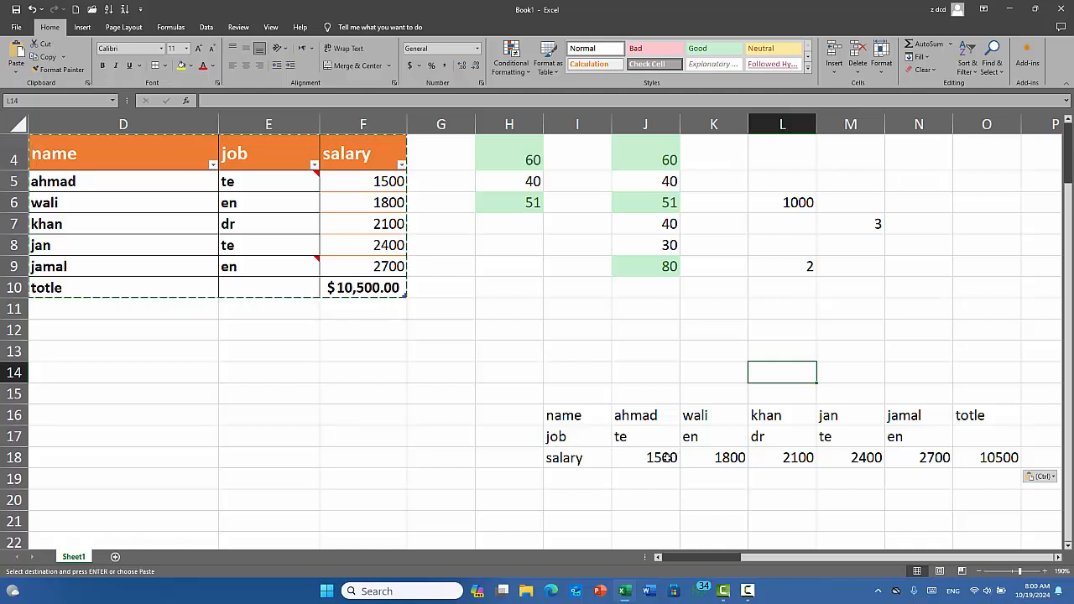
key(ctrl+z)
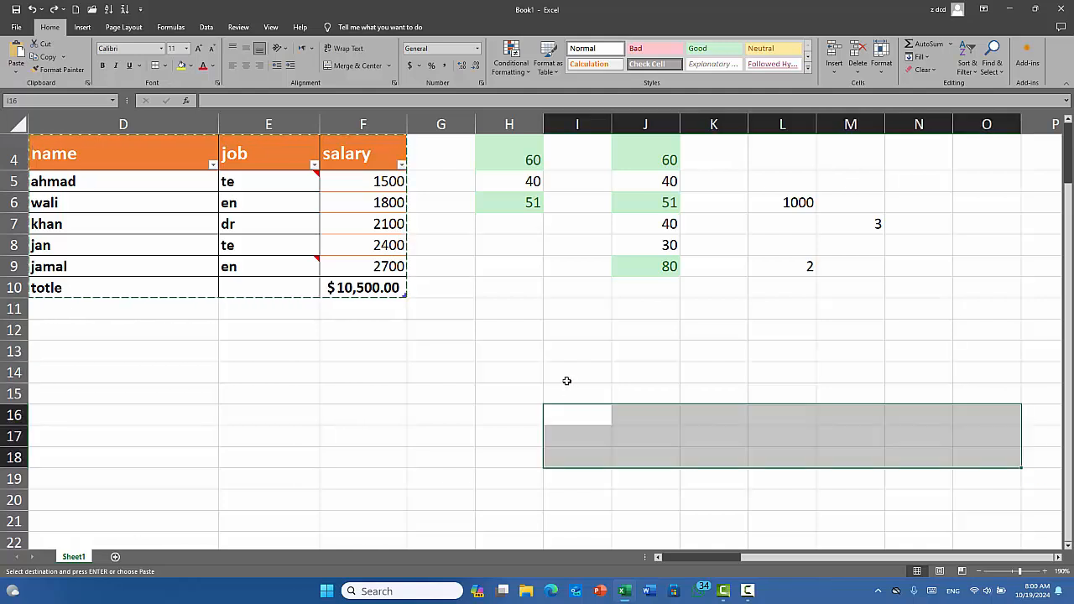
click(547, 436)
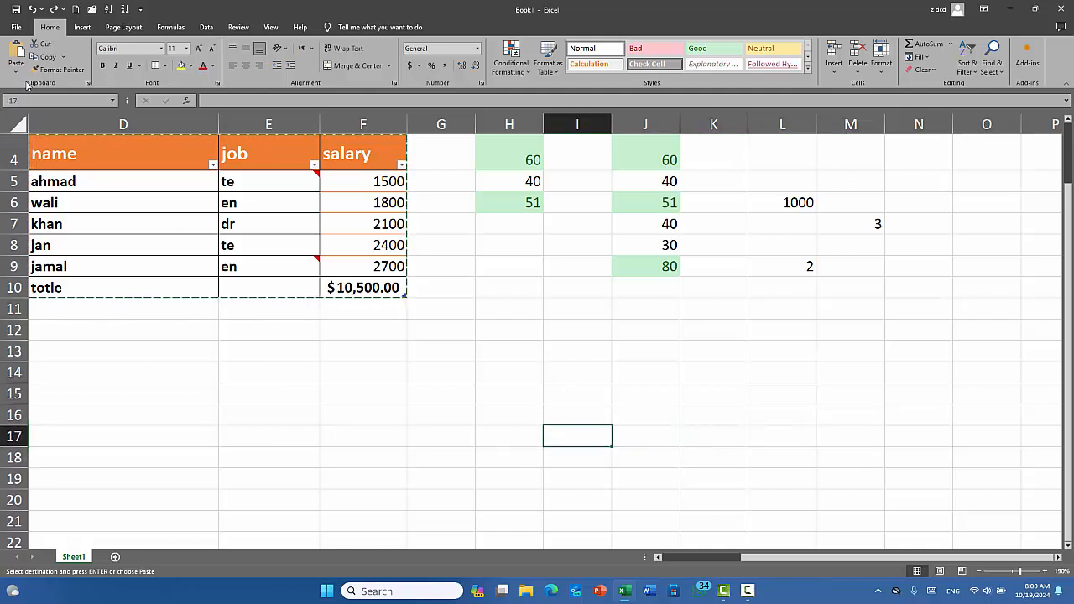
key(ctrl+alt+v)
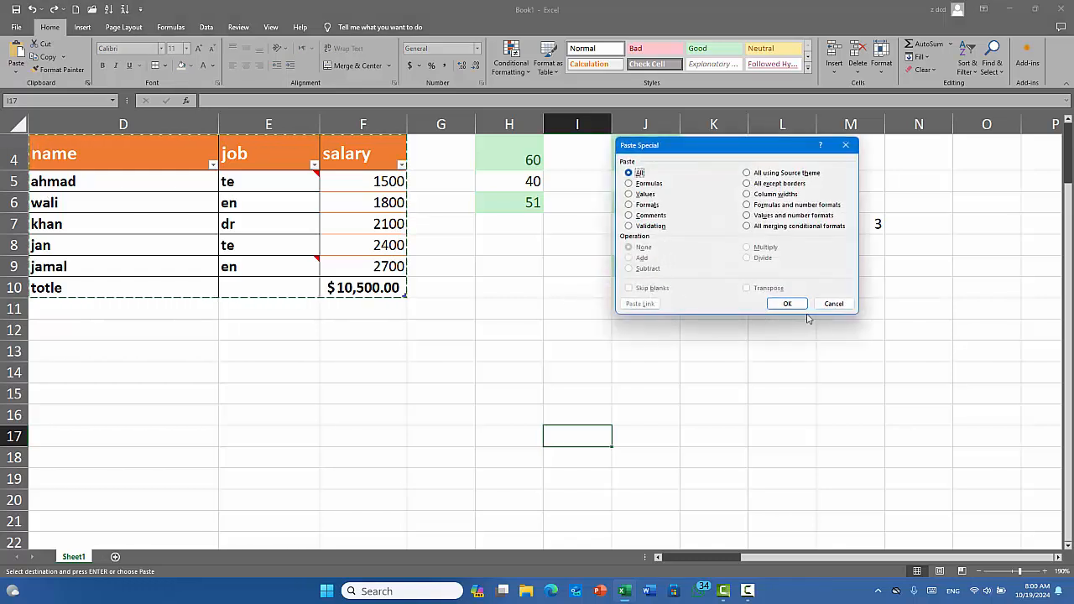
click(835, 305)
click(411, 353)
scroll(215, 348, up, 1)
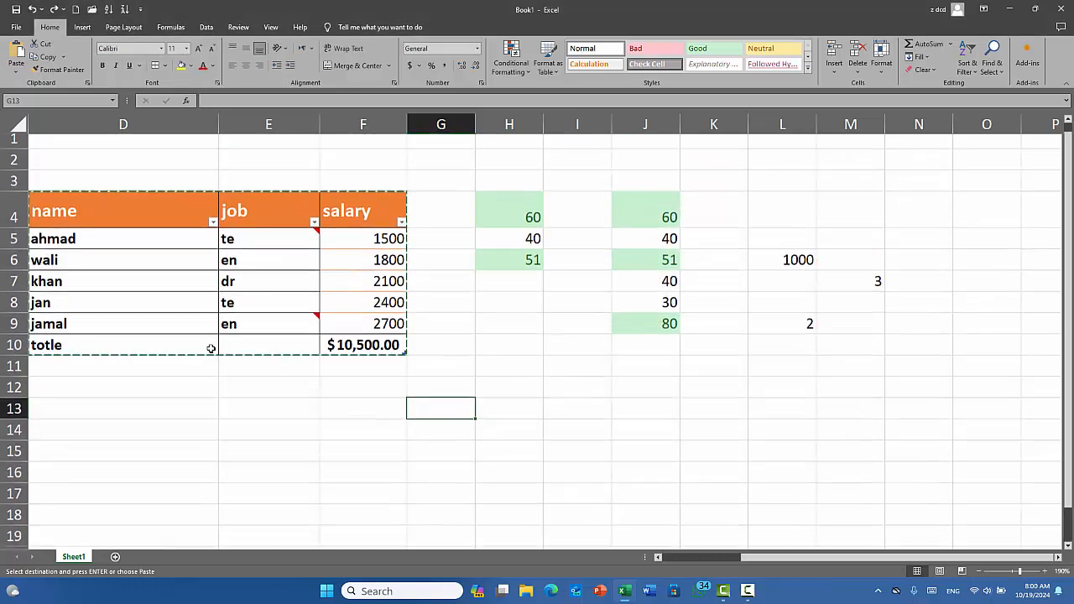
scroll(485, 407, down, 1)
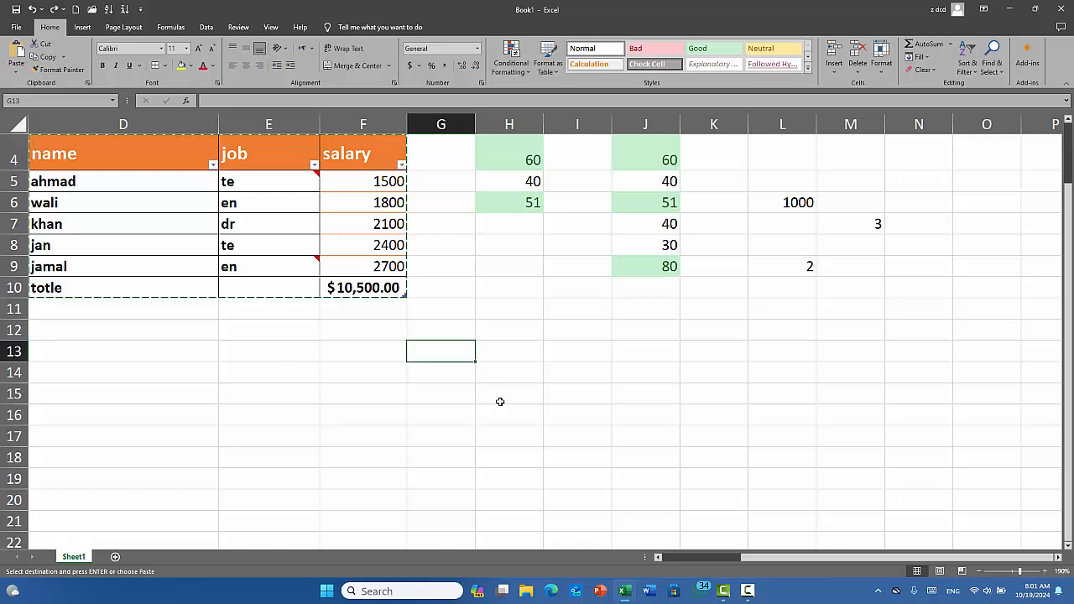
- Enter "this is", "my" and "computer" in cells H13, I13 and J13
click(513, 351)
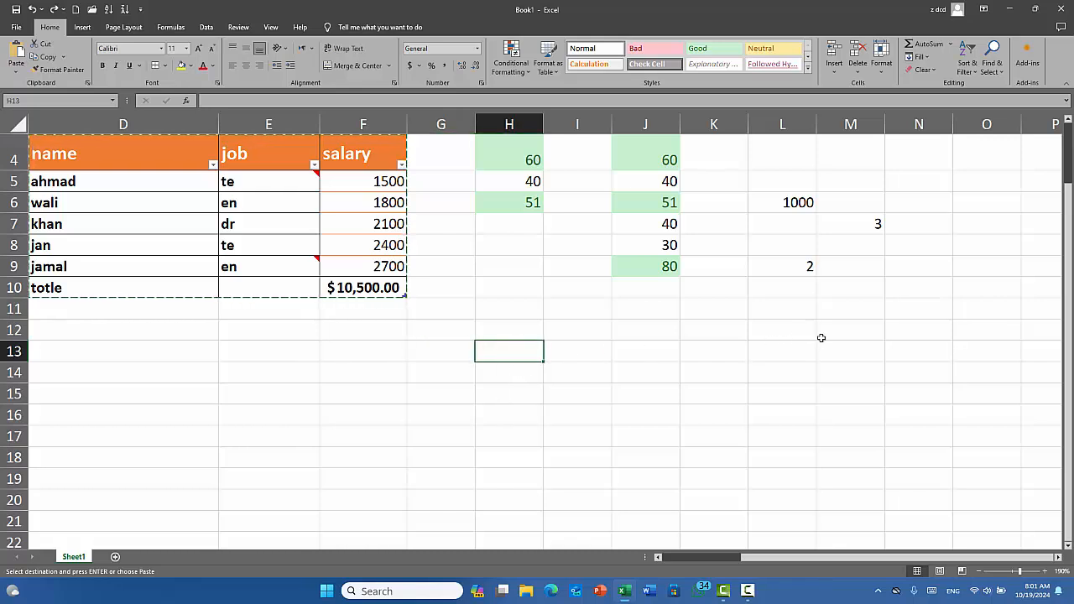
text(this is)
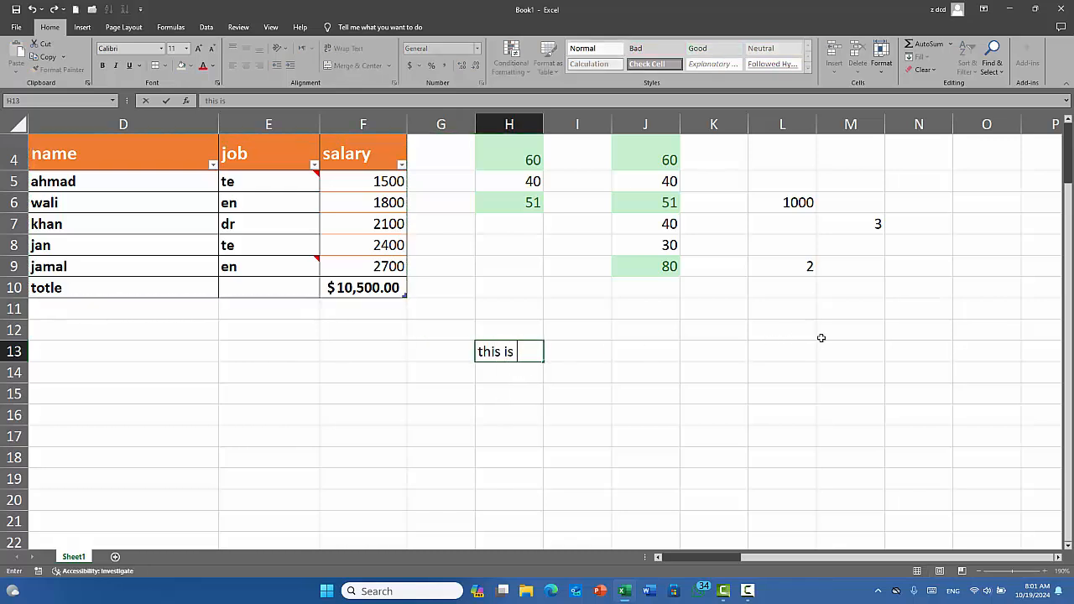
key(Tab)
text(my)
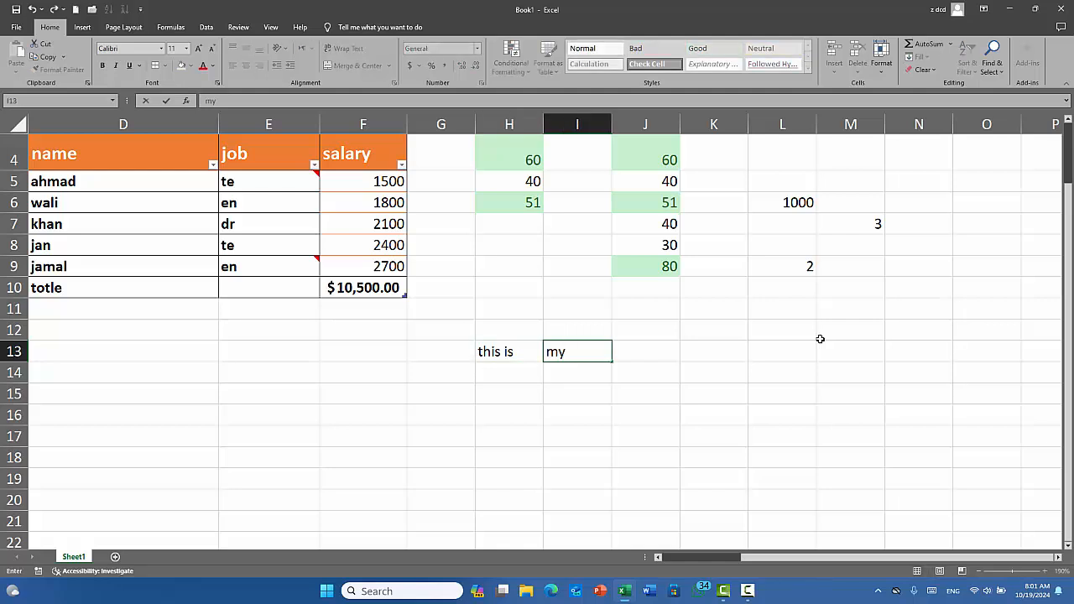
key(Tab)
text(com)
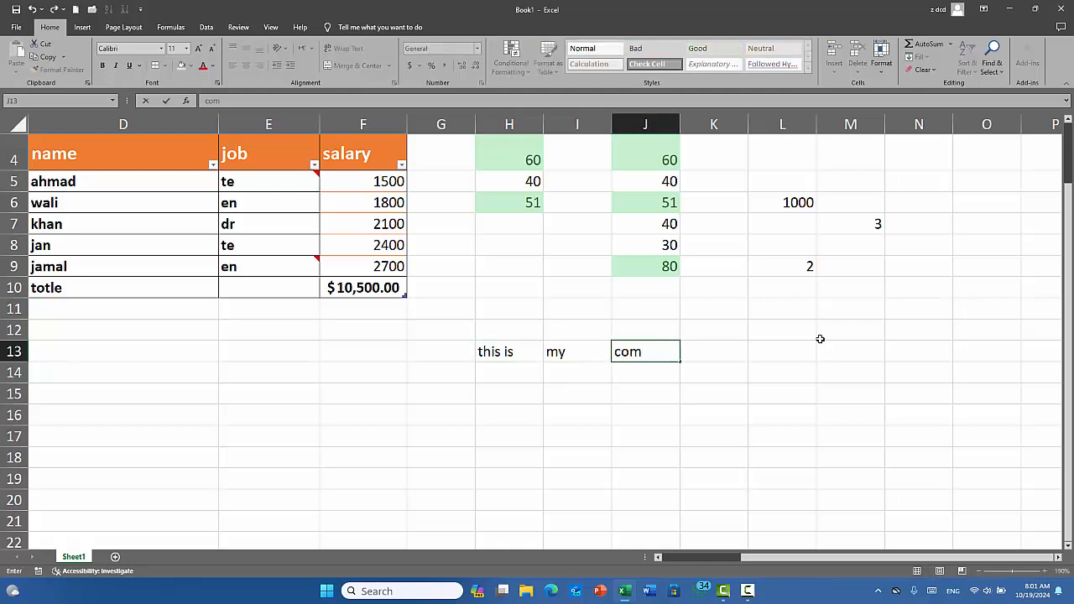
text(puter)
key(Return)
- Enter "this is" in cell H15 and "my" in cell I16
key(Down)
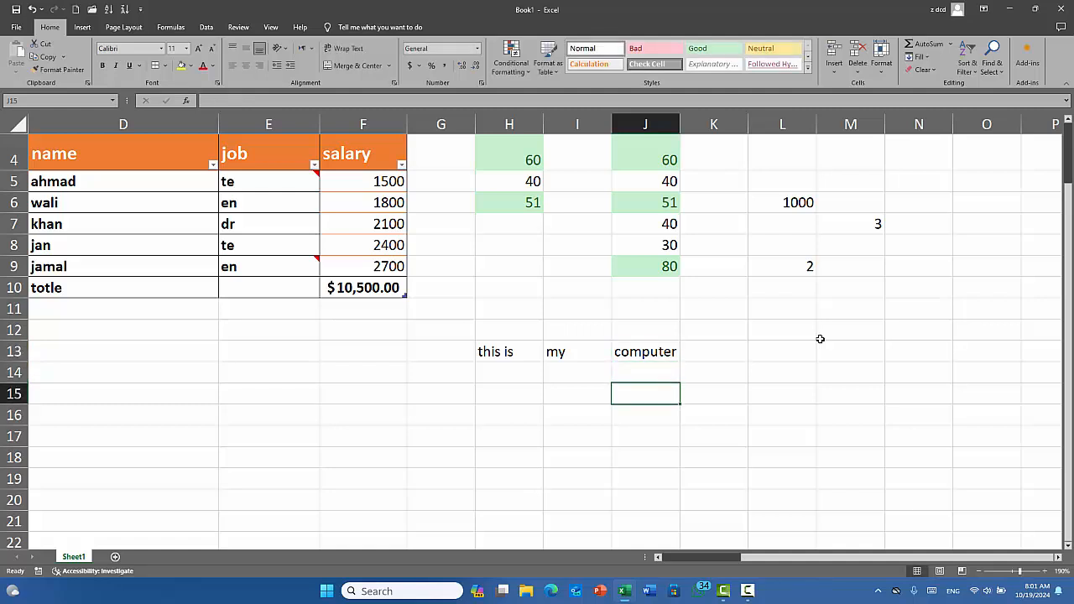
key(Left)
key(Left)
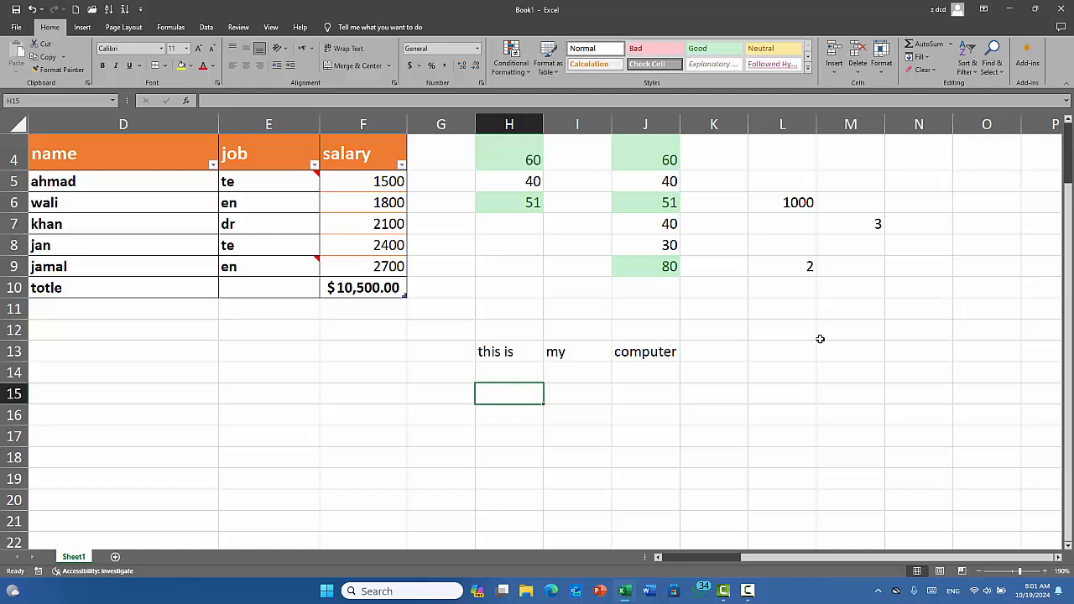
text(thi)
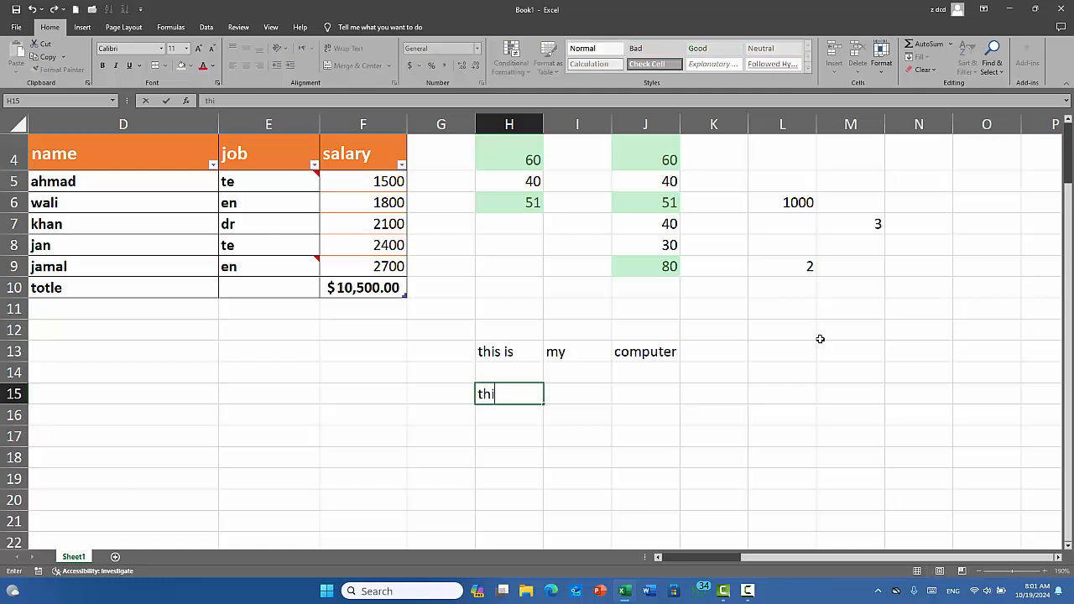
text(s is)
key(Tab)
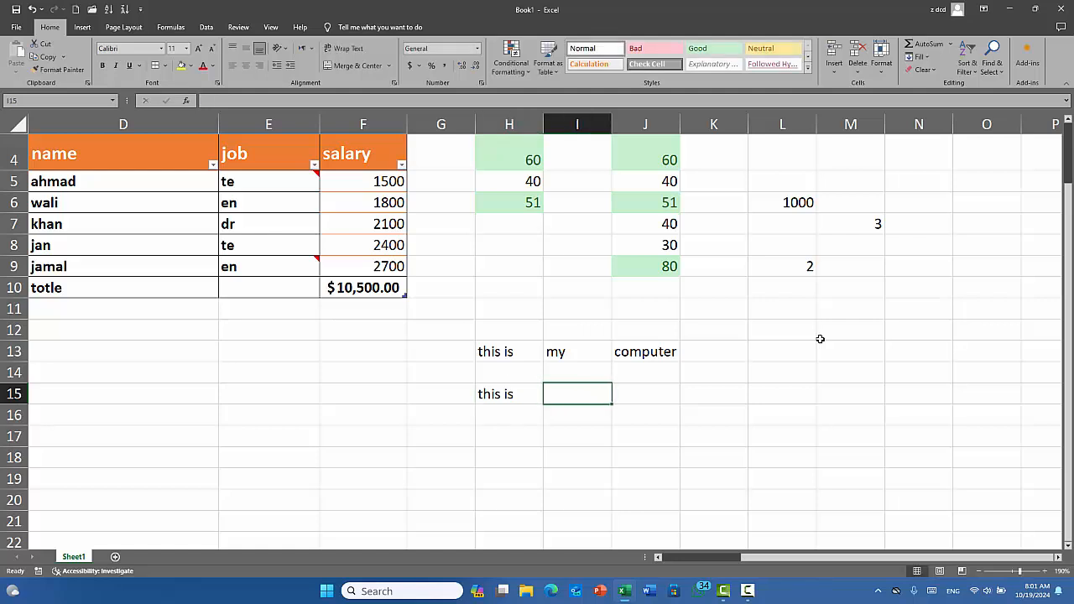
key(Down)
text(my)
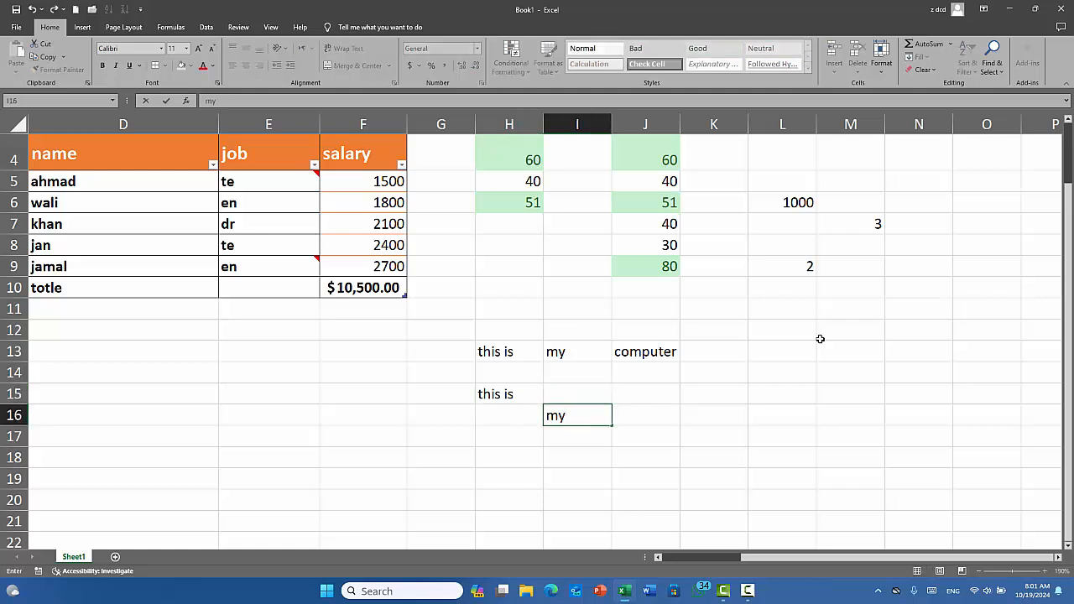
key(Tab)
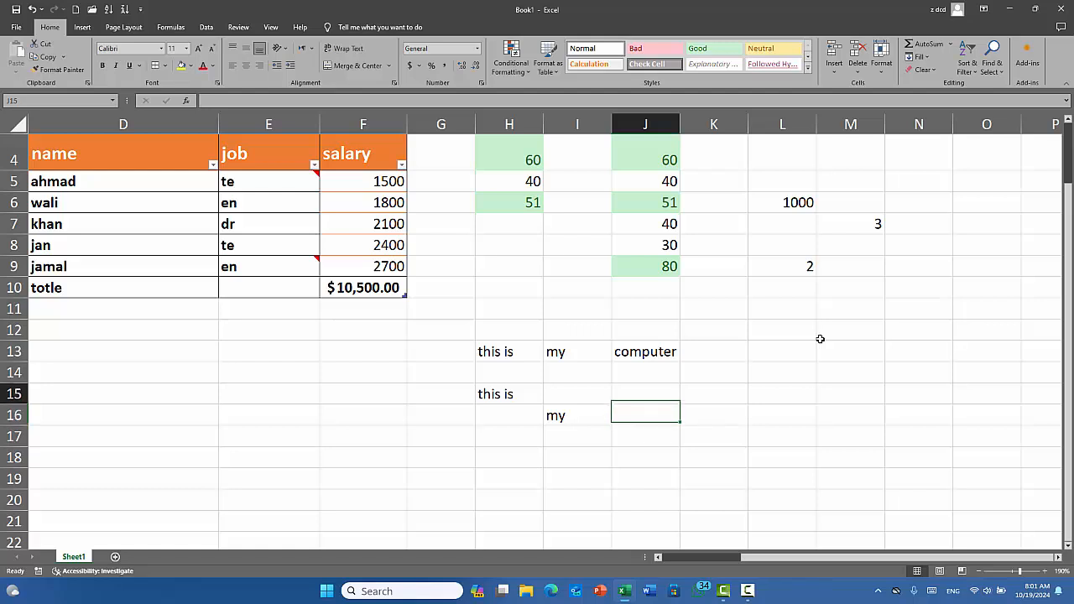
- Enter "computer" in cell J15
key(Up)
text(comp)
text(ute)
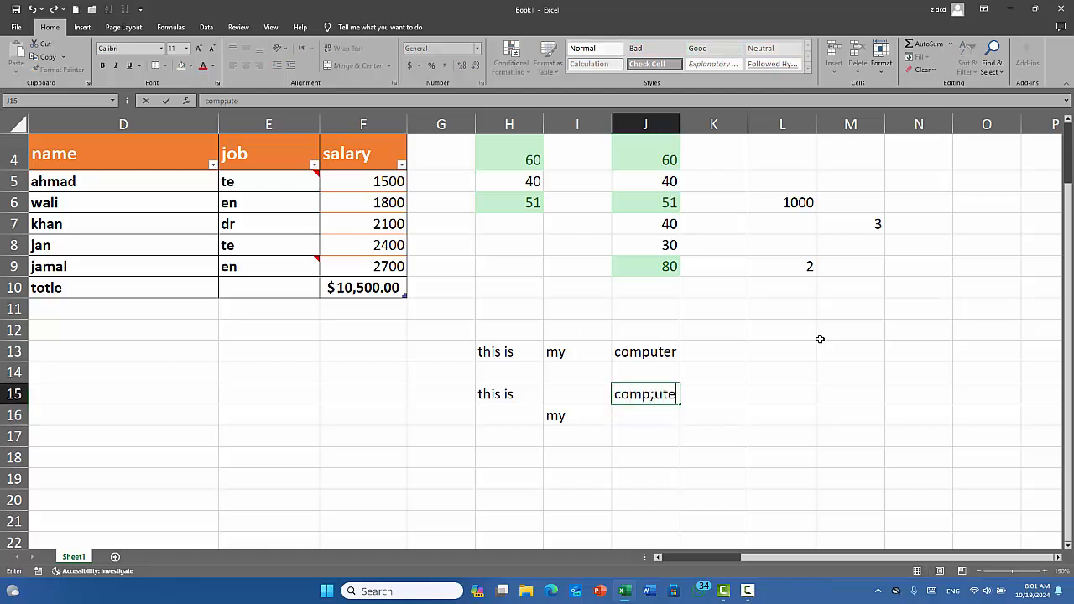
key(BackSpace)
key(BackSpace)
key(BackSpace)
text(uter)
key(Return)
key(Left)
- Move the word "my" from I13 to the empty cell I15
drag(506, 347, 640, 352)
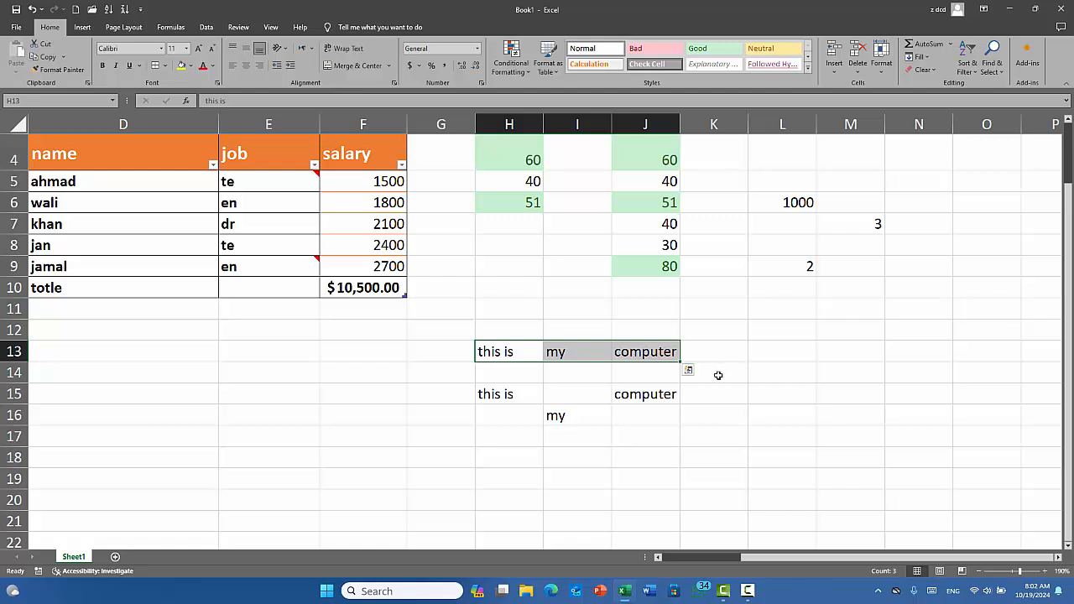
click(571, 436)
click(561, 393)
click(588, 354)
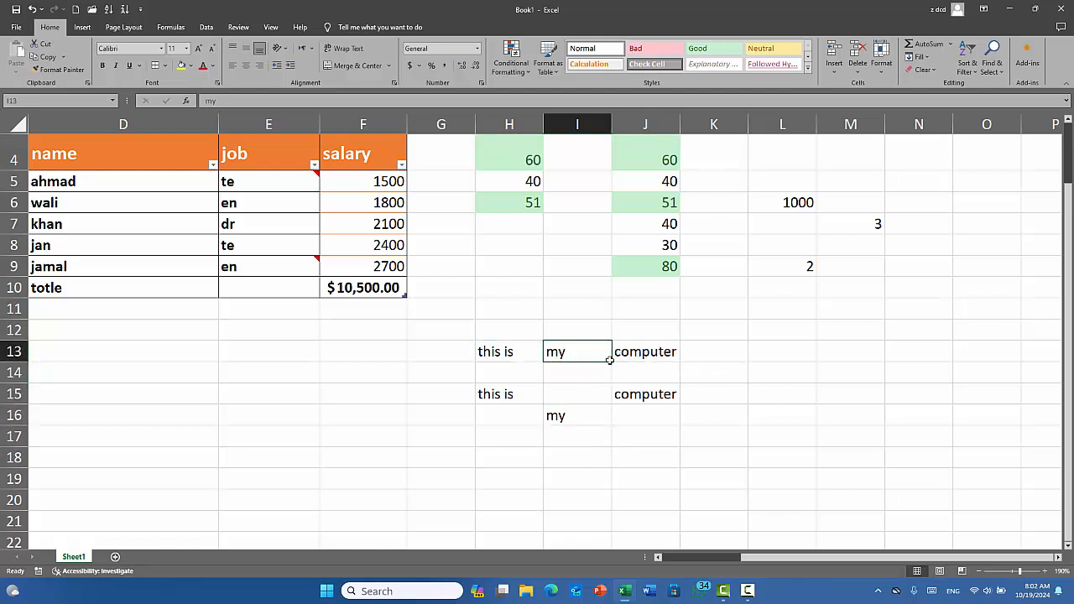
key(ctrl+x)
click(560, 393)
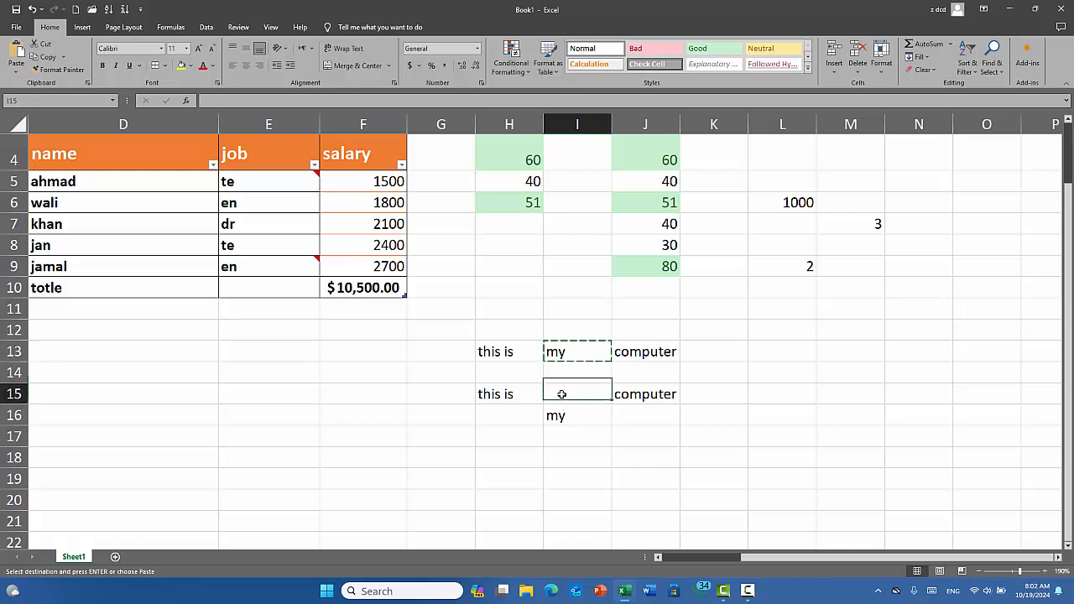
key(ctrl+v)
- Clear the leftover word "my" from cell I16
click(588, 449)
click(579, 420)
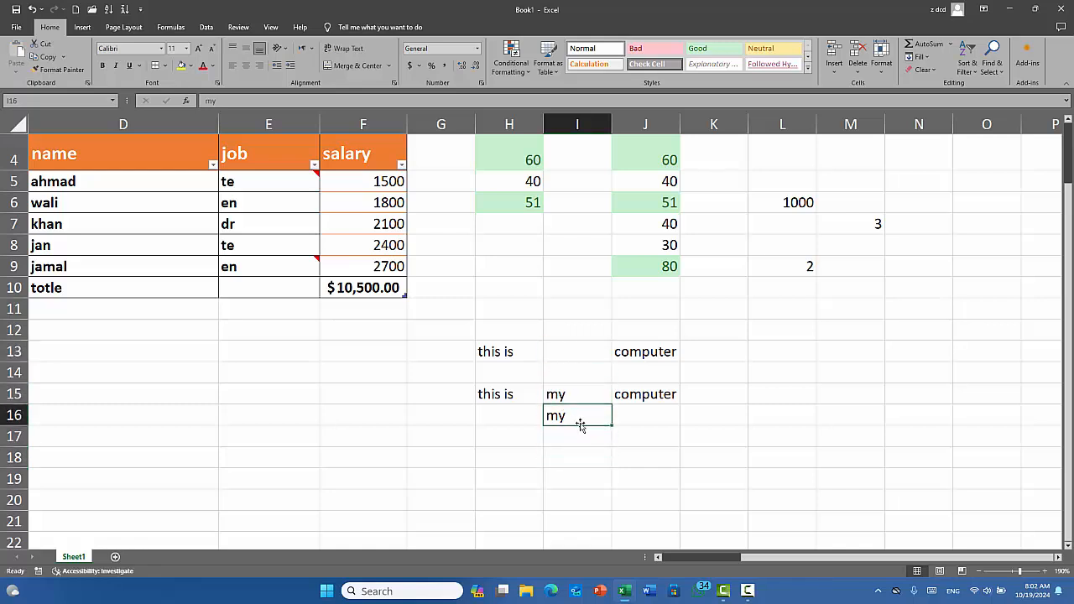
key(BackSpace)
click(576, 499)
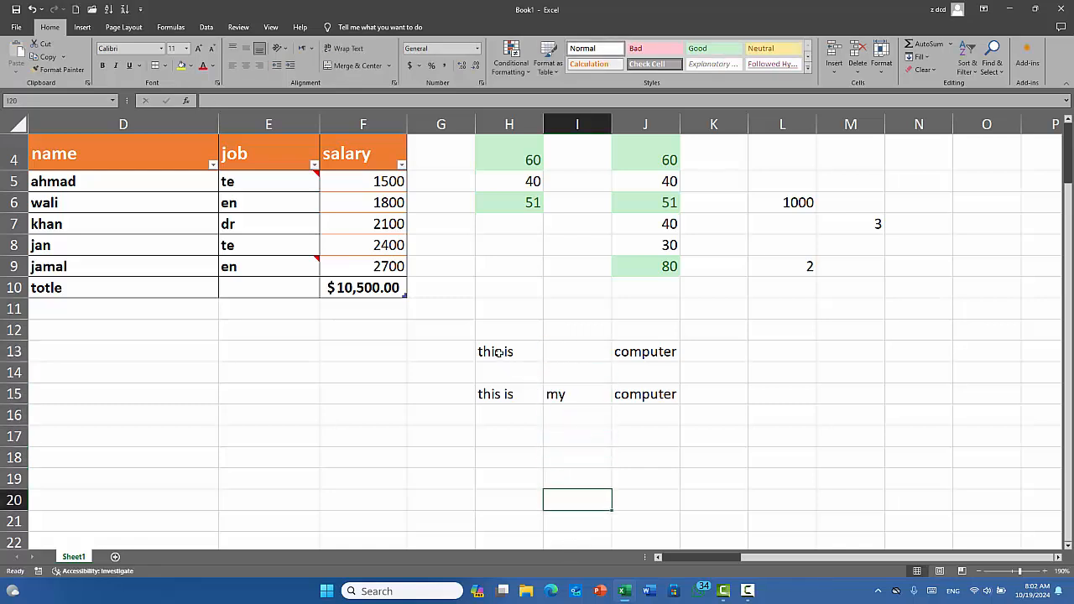
- Copy the range H13:J13 and select H15:J15 as the paste destination
drag(499, 353, 646, 352)
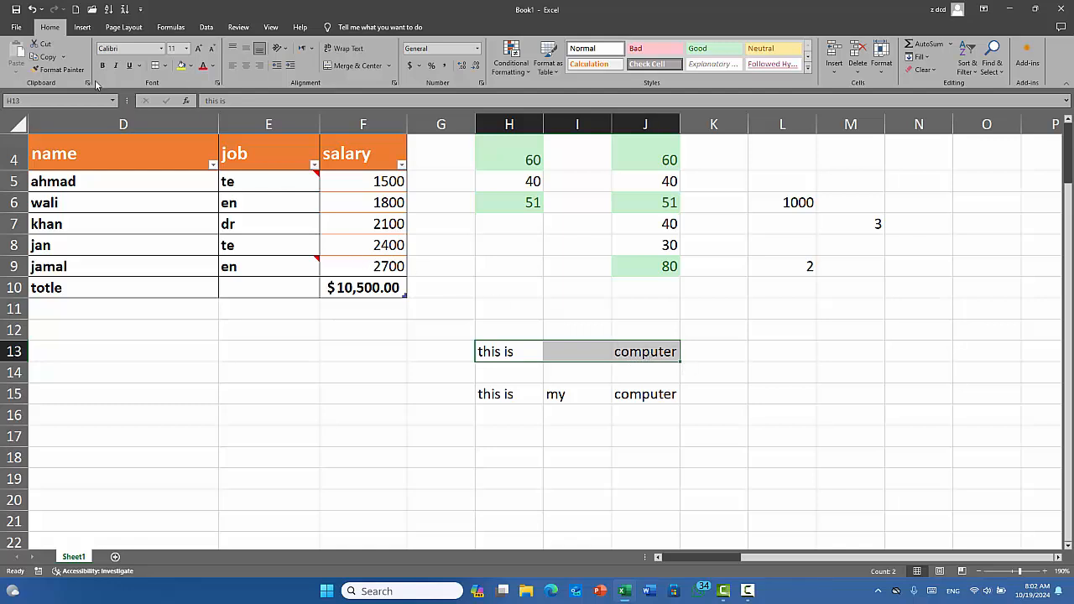
click(44, 56)
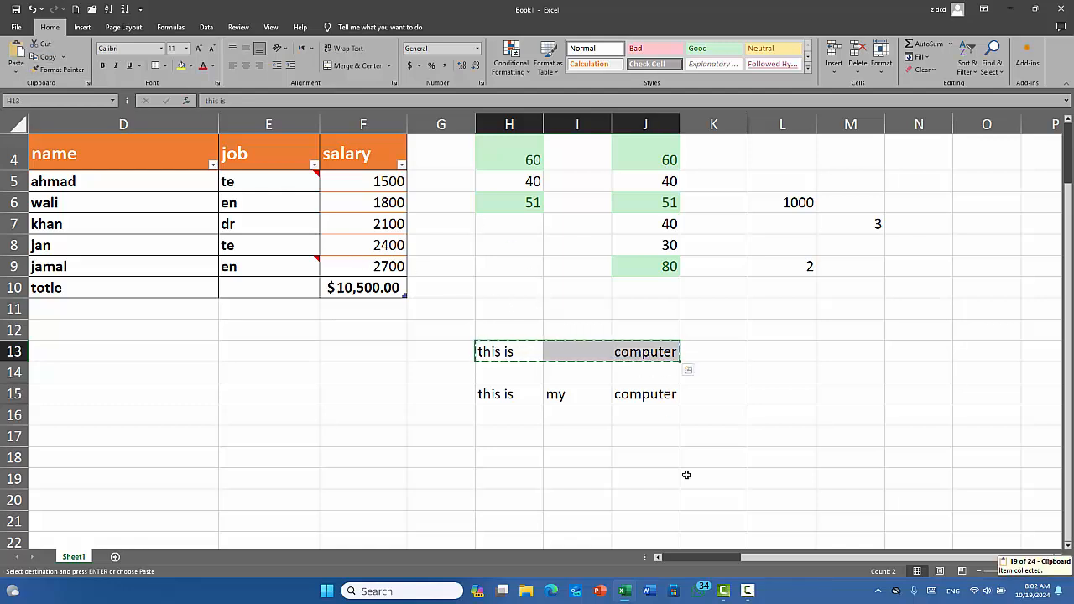
drag(495, 394, 647, 402)
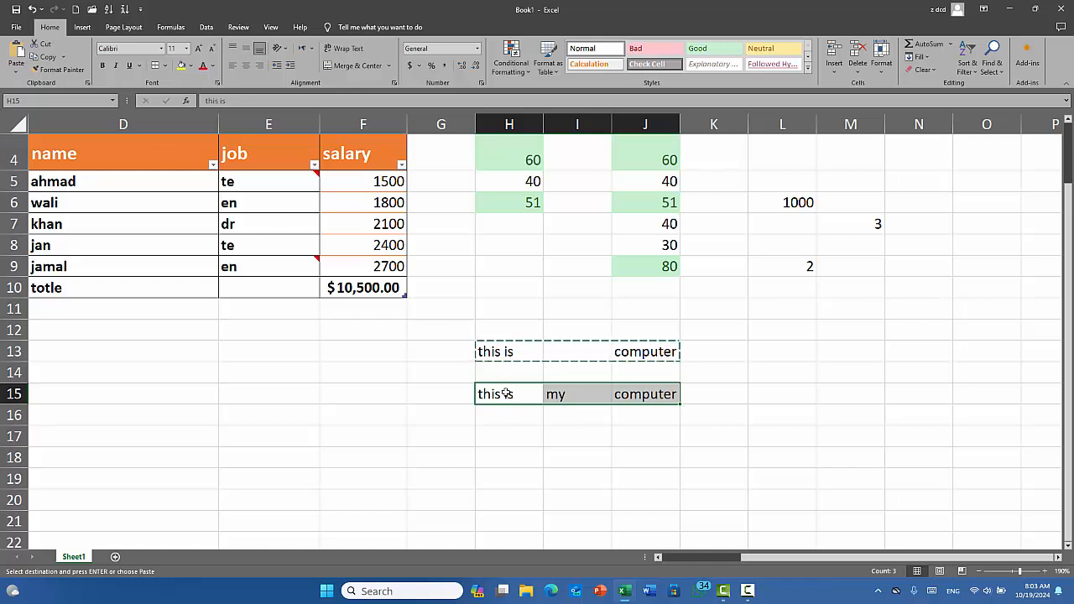
click(16, 69)
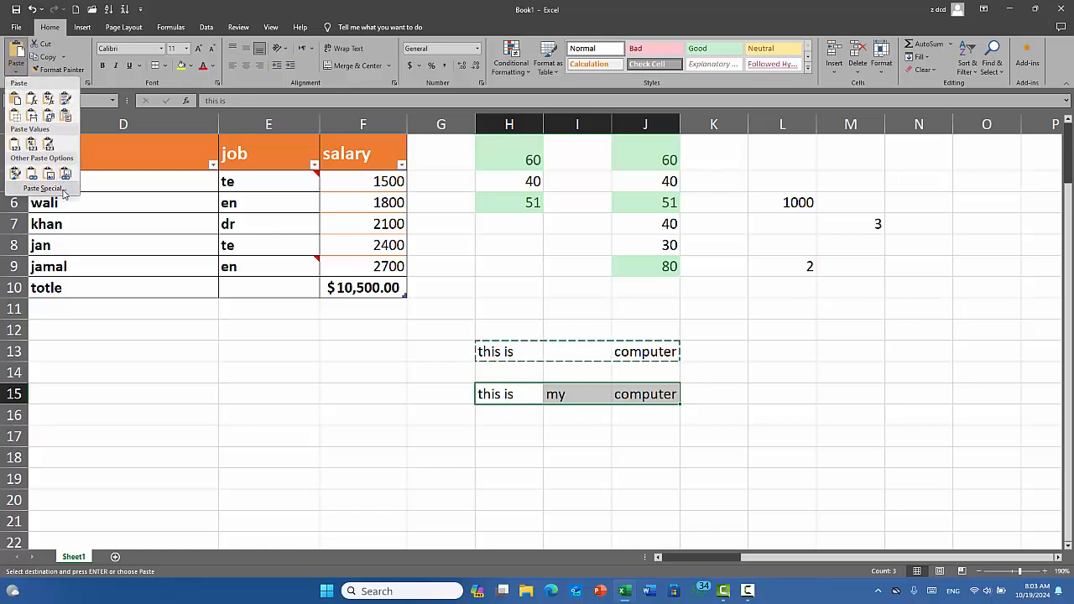
click(44, 188)
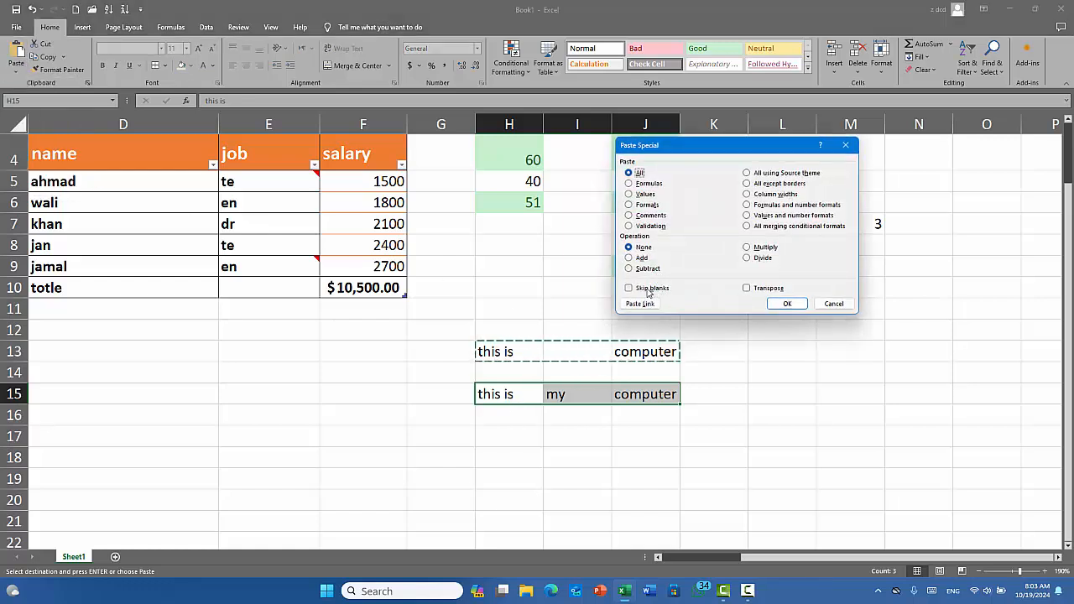
click(834, 304)
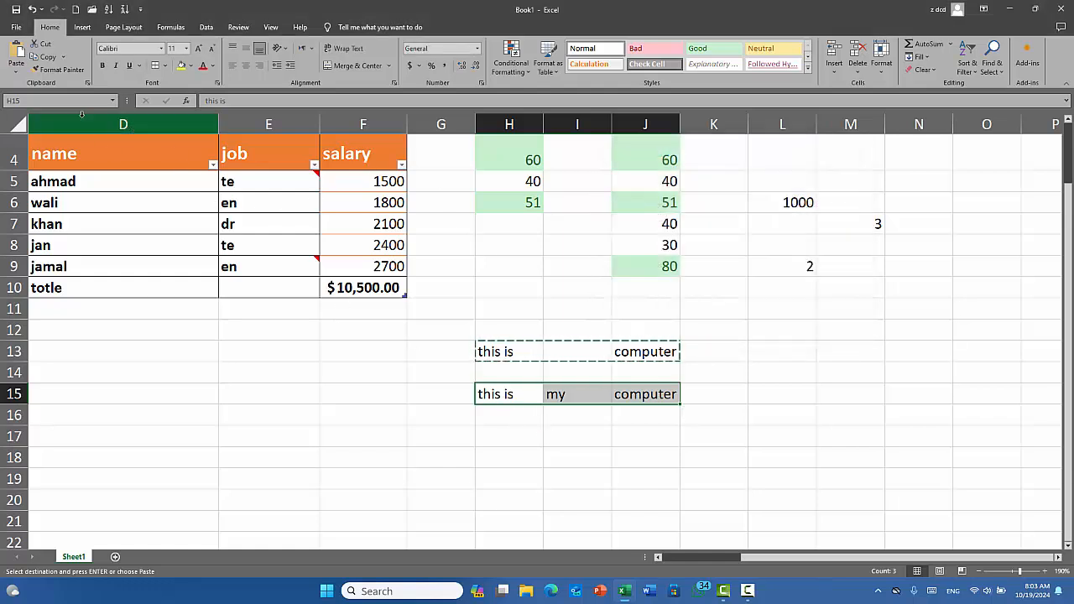
- Paste the copied cells normally over H15:J15 and compare cells I13 and I15
click(19, 52)
click(535, 415)
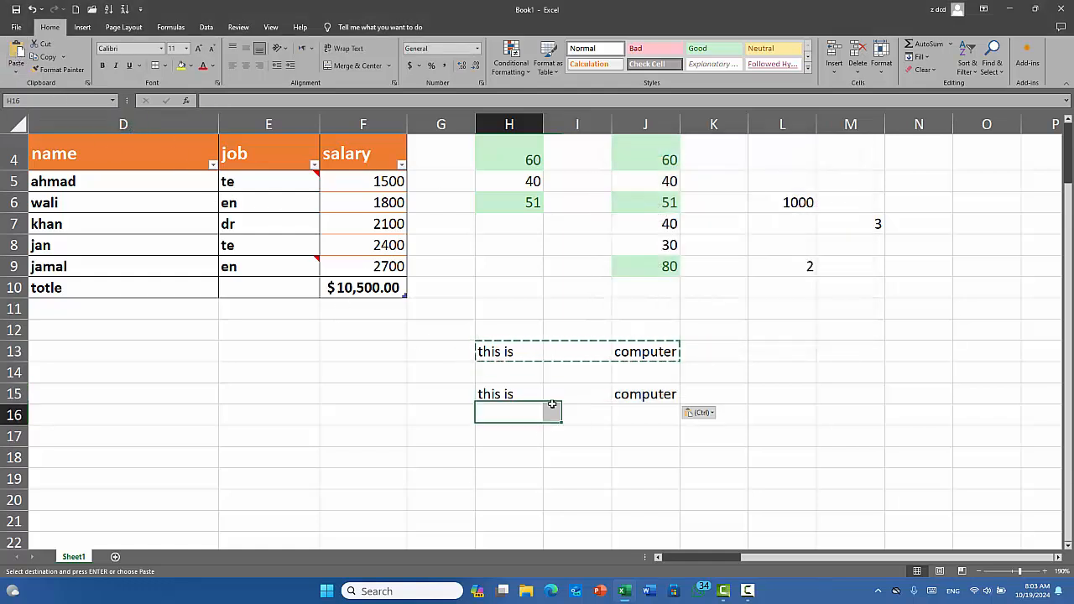
click(566, 352)
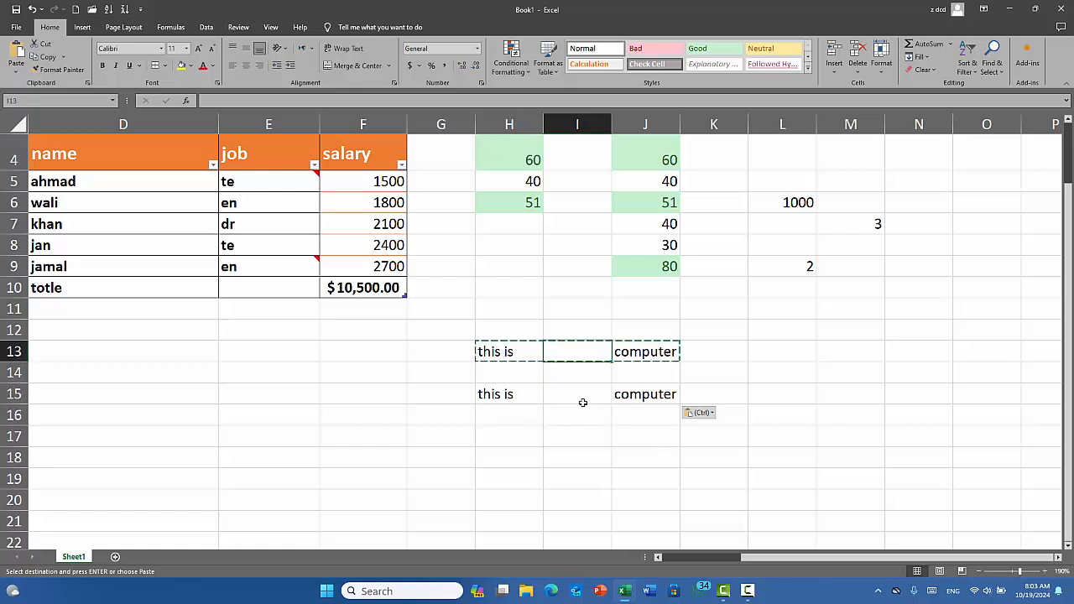
click(573, 395)
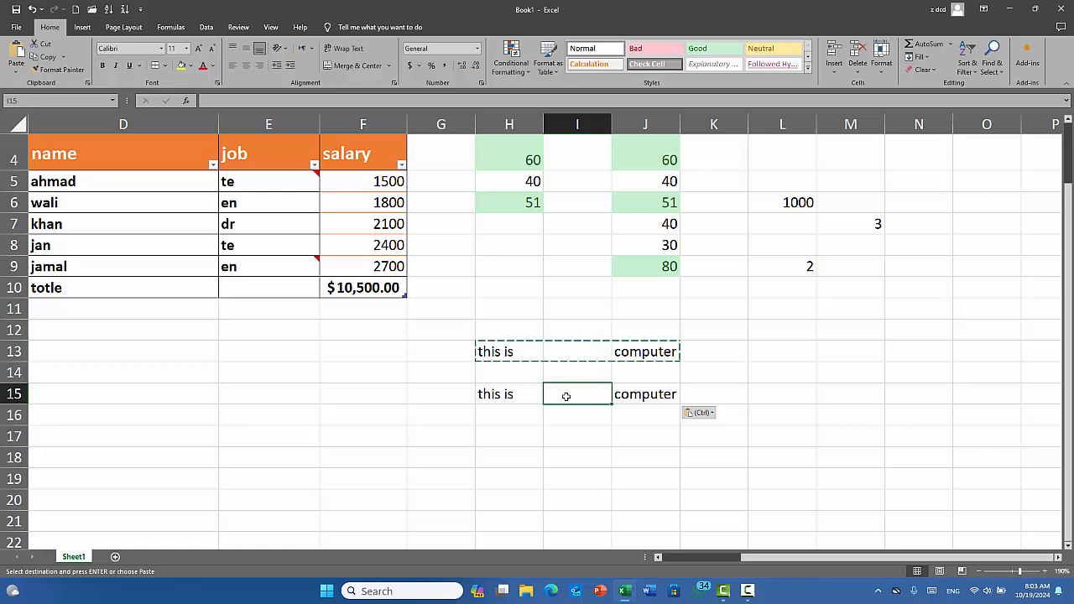
click(570, 348)
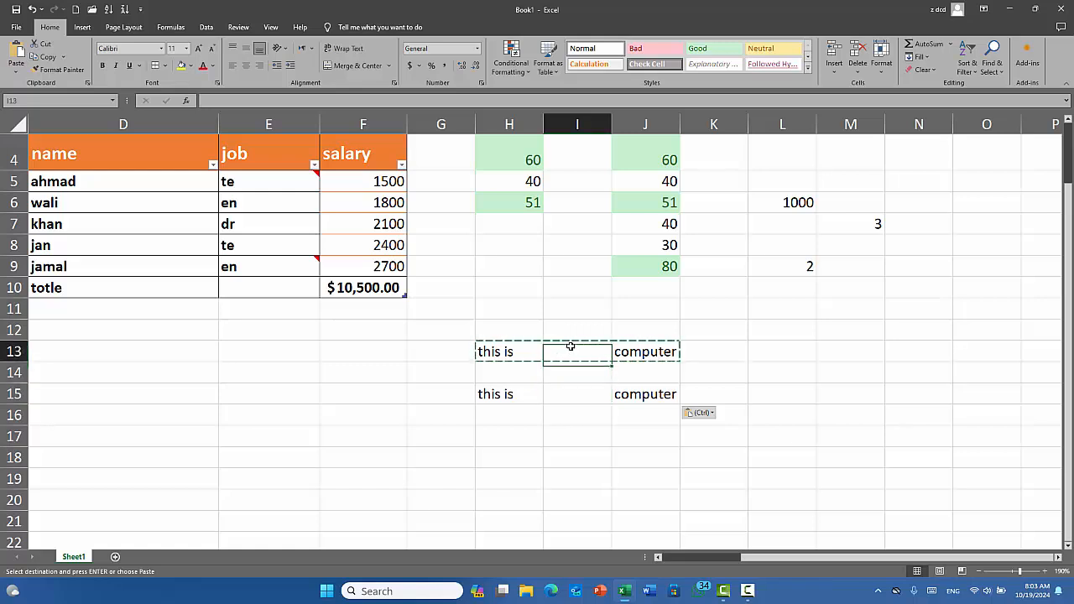
click(586, 403)
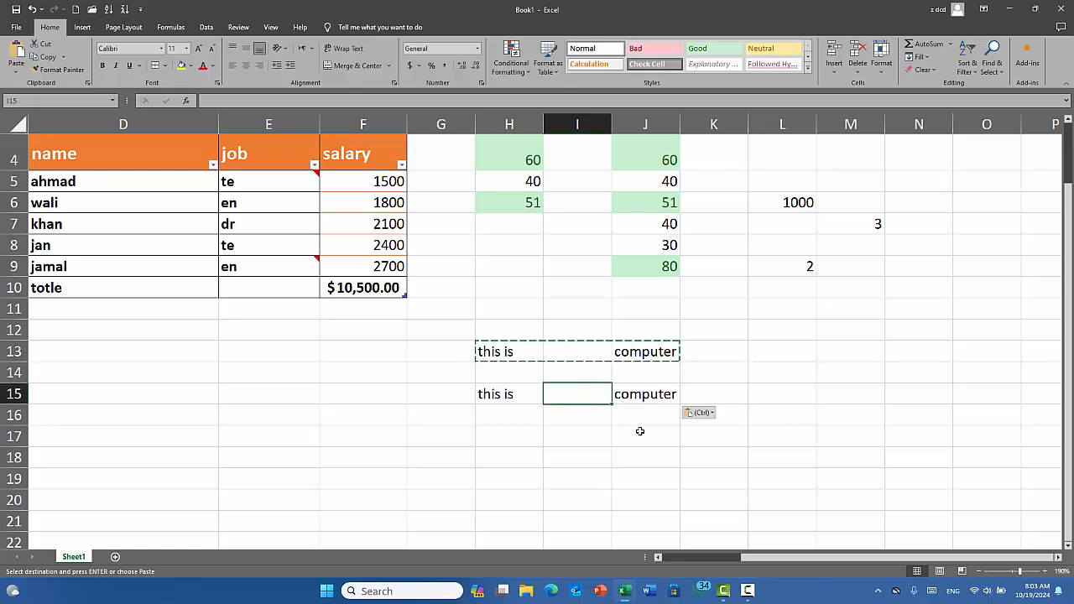
- Undo the normal paste over H15:J15
key(ctrl+z)
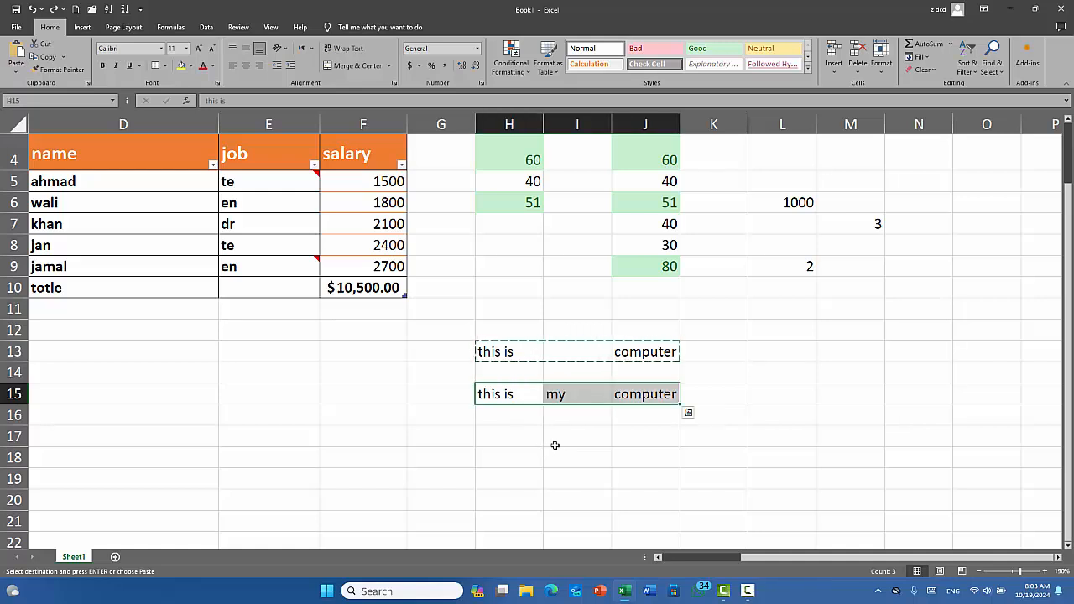
click(570, 396)
click(566, 350)
click(585, 422)
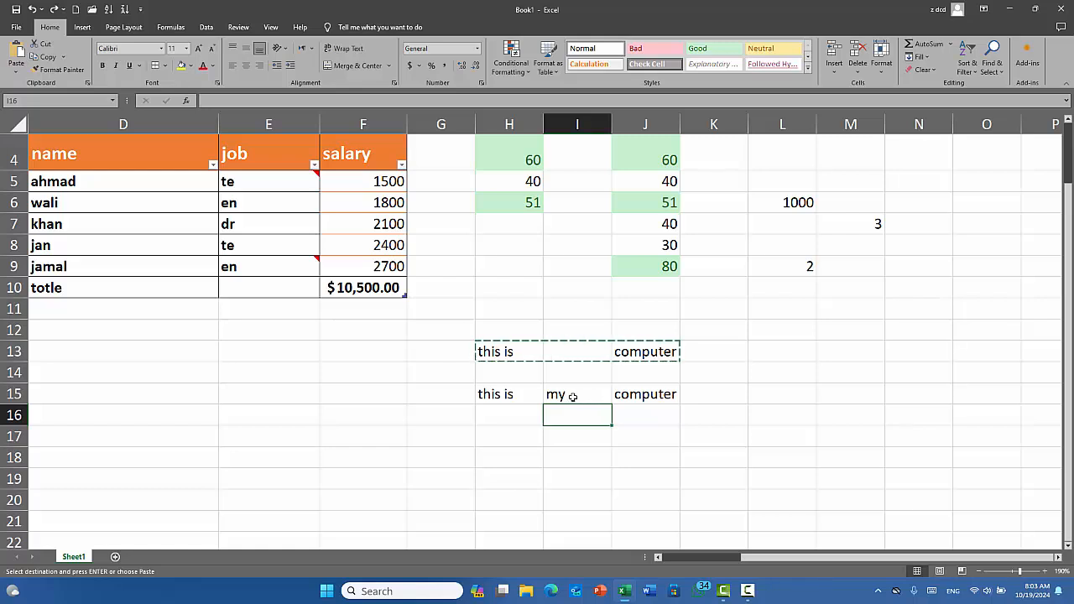
click(565, 392)
click(592, 435)
- Use Paste Special with Skip blanks to paste the copied H13:J13 cells over the filled range H15:J15
drag(506, 353, 645, 353)
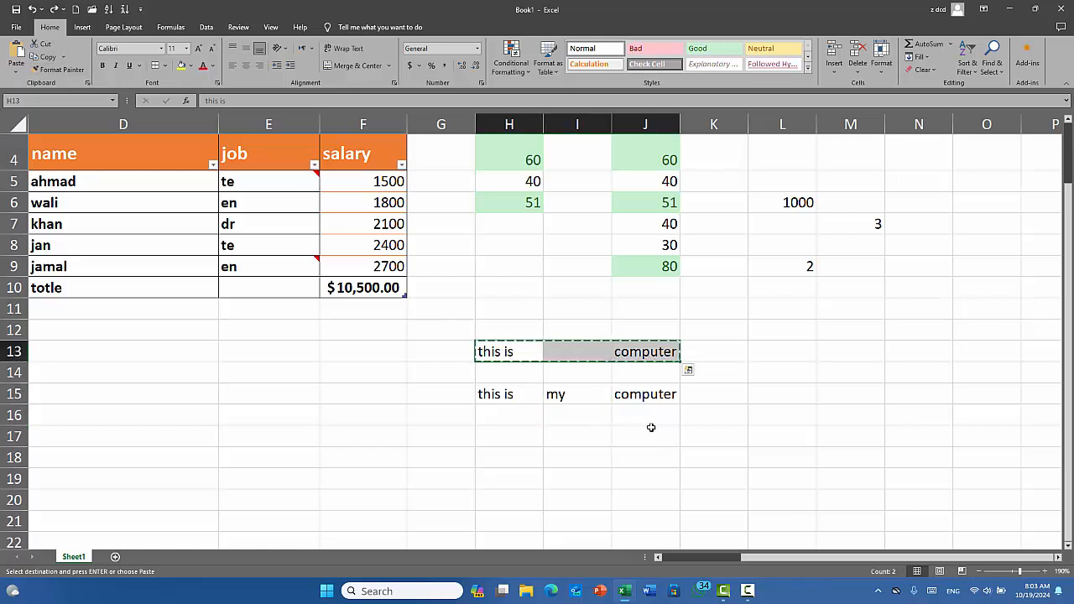
drag(510, 396, 676, 393)
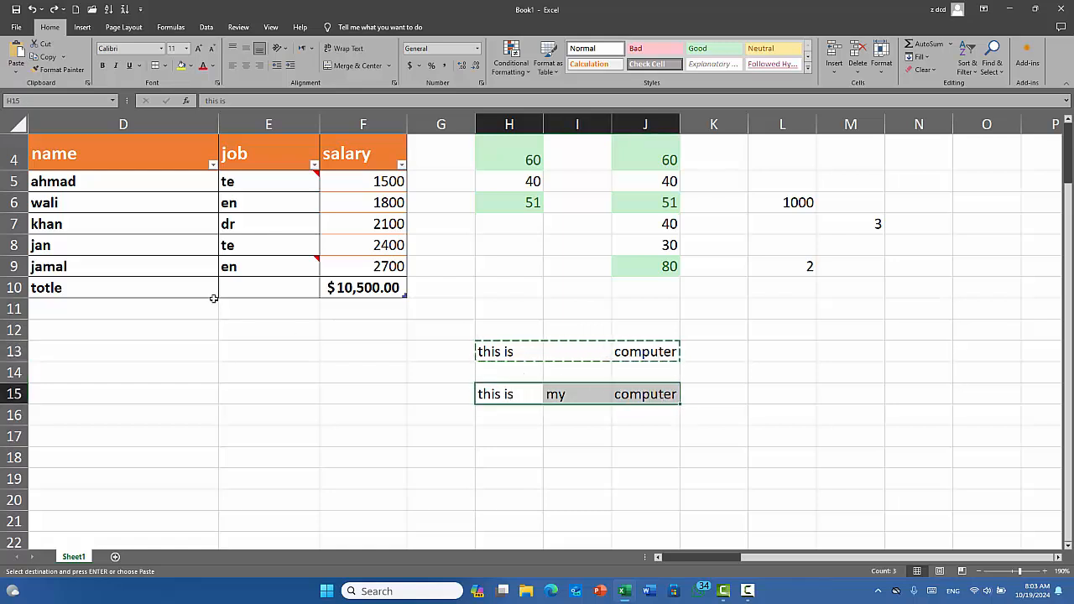
click(16, 74)
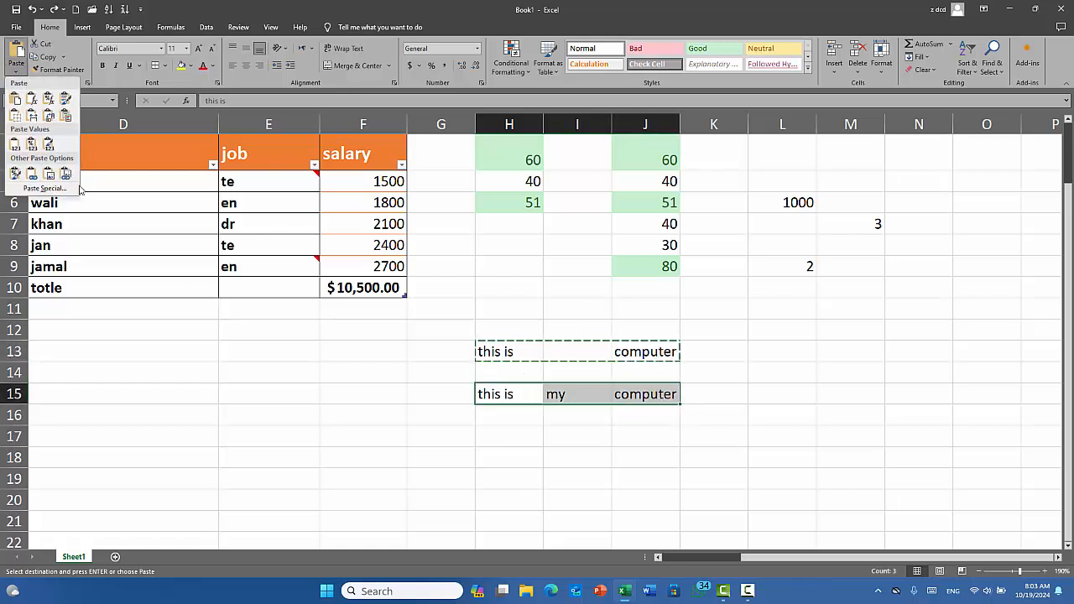
click(42, 189)
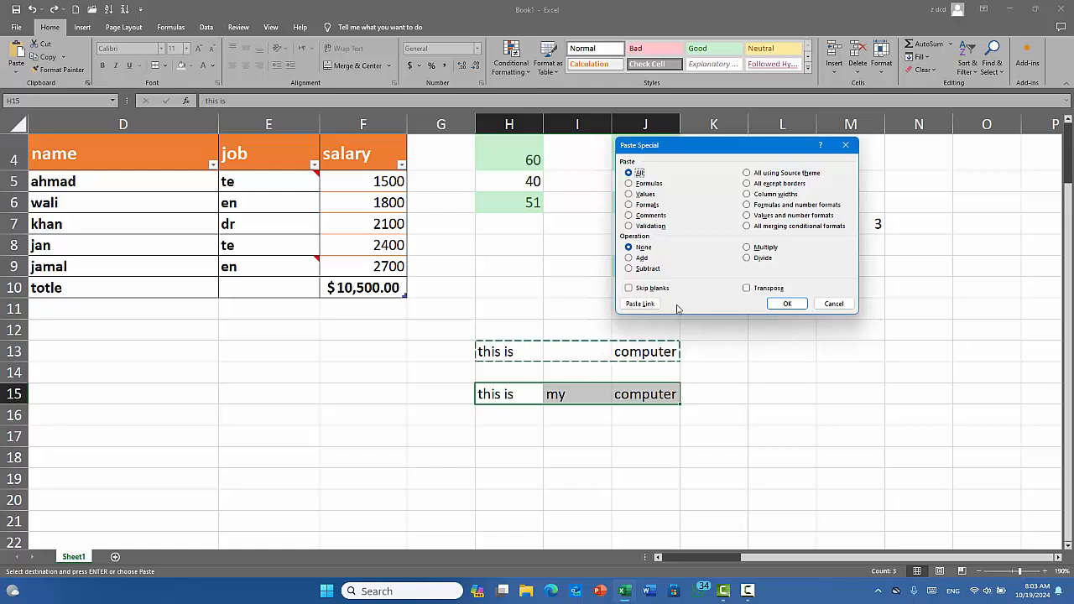
click(654, 290)
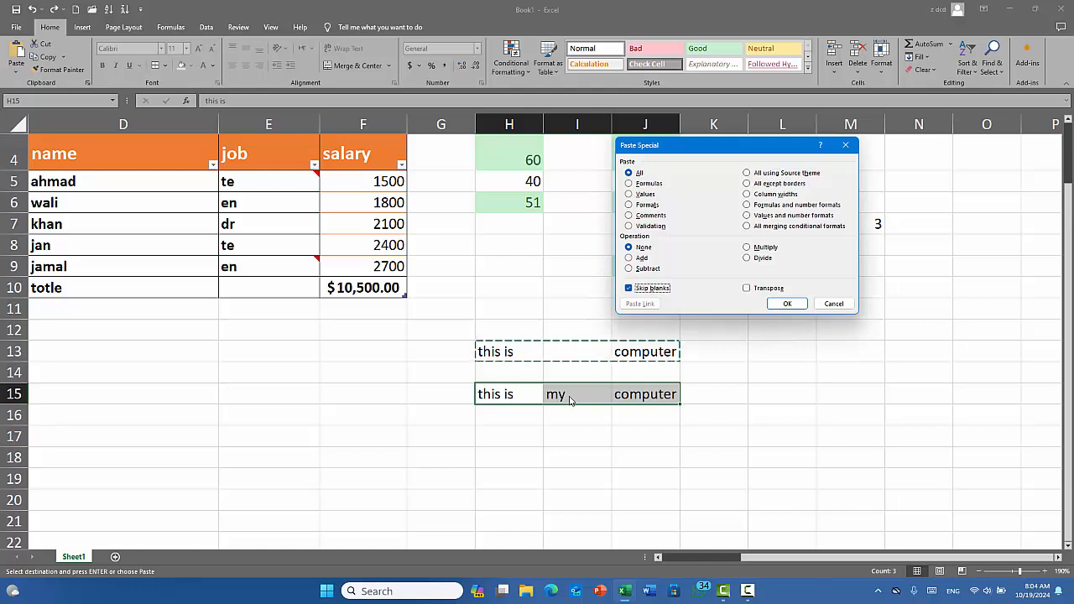
click(787, 304)
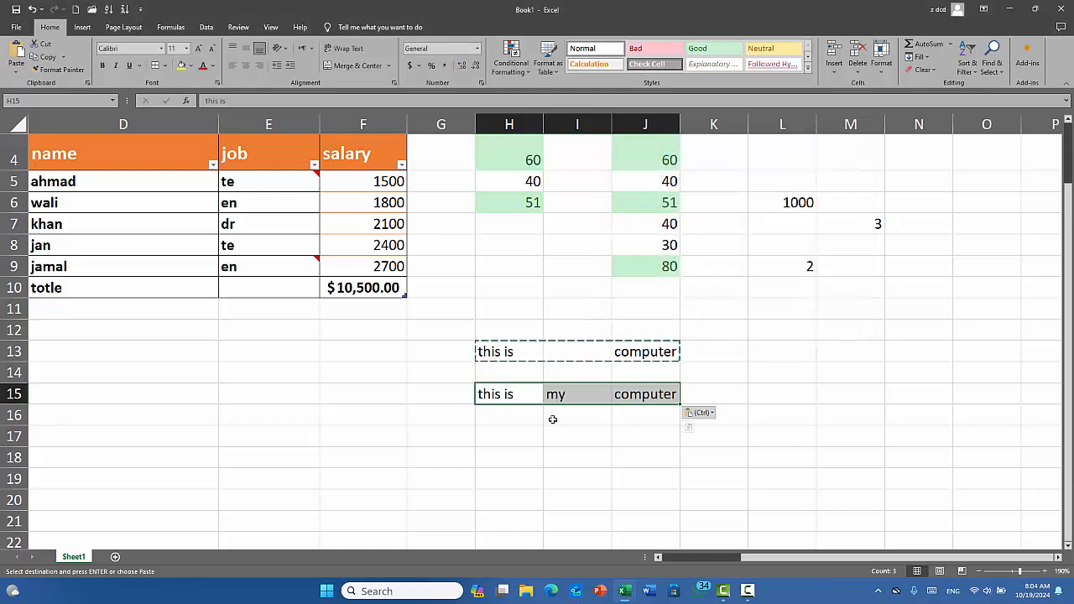
click(576, 416)
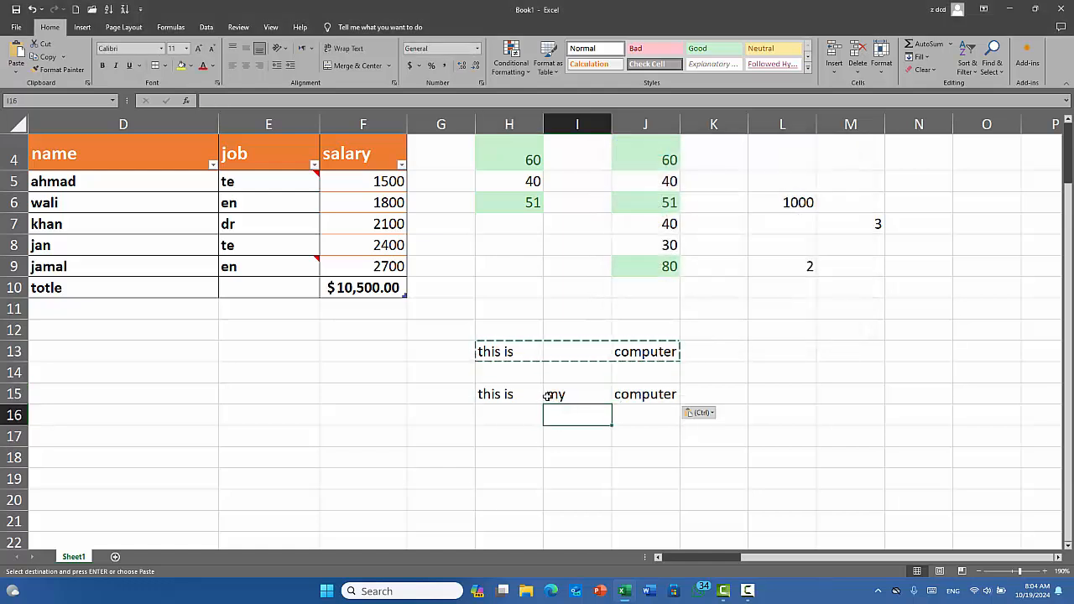
click(547, 396)
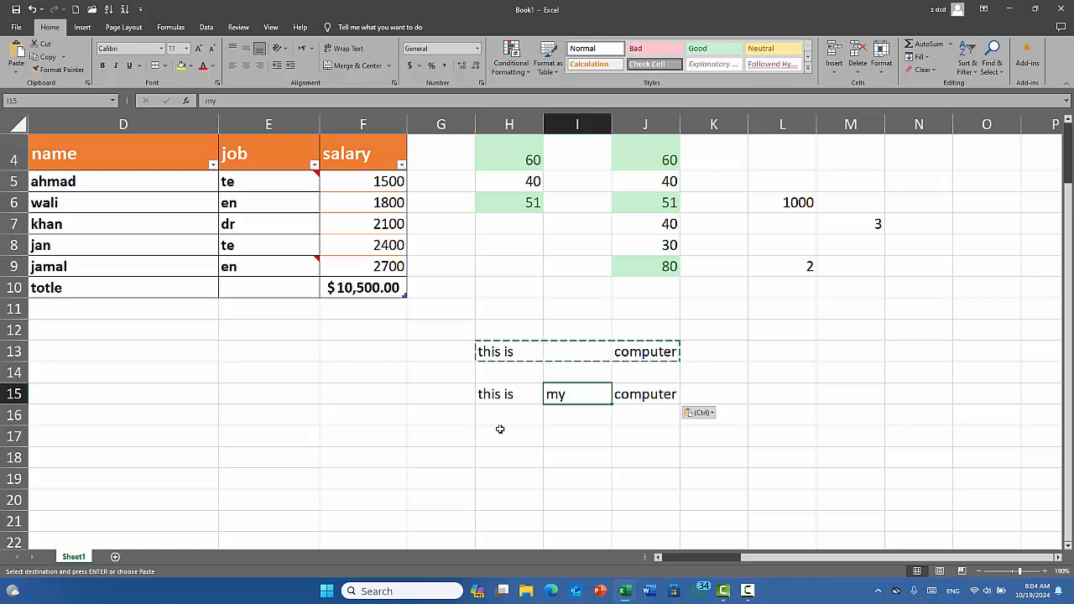
- Clear "this is" from cell H15 and "computer" from cell J15, keeping "my" in I15
click(500, 396)
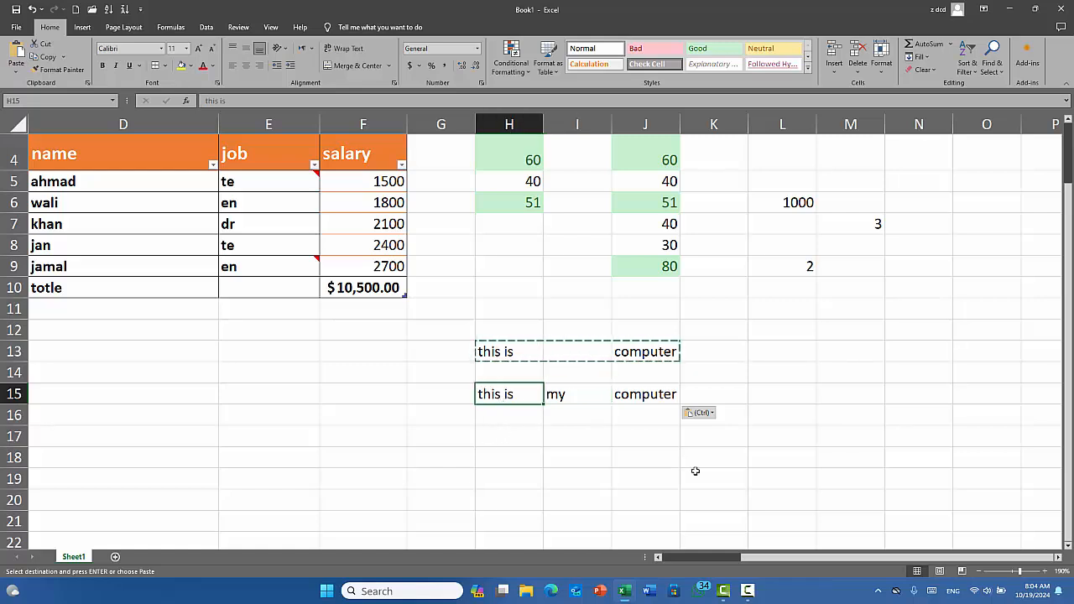
key(BackSpace)
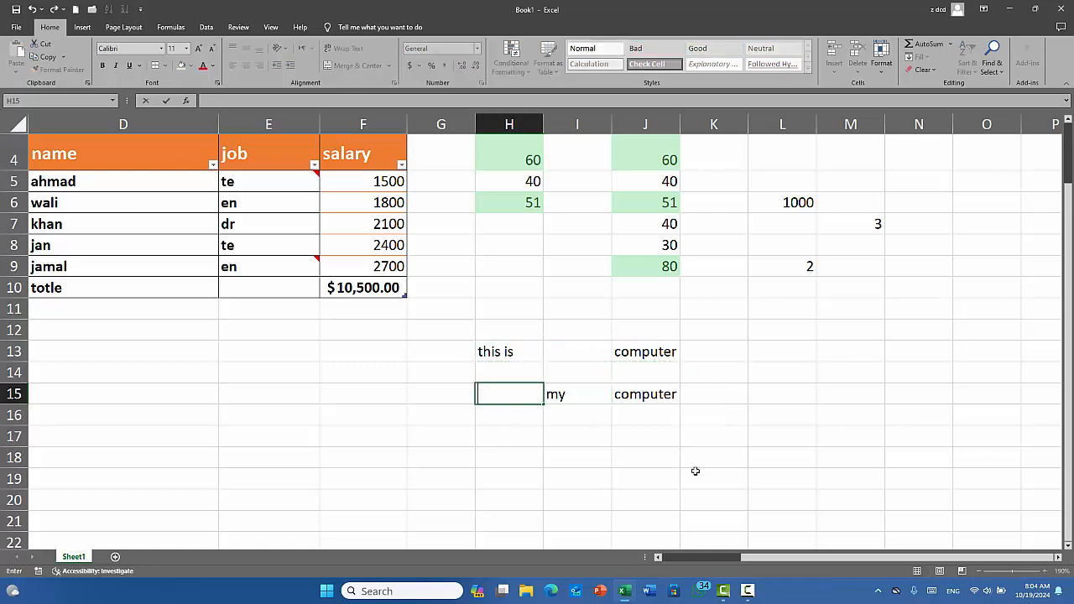
click(665, 403)
key(BackSpace)
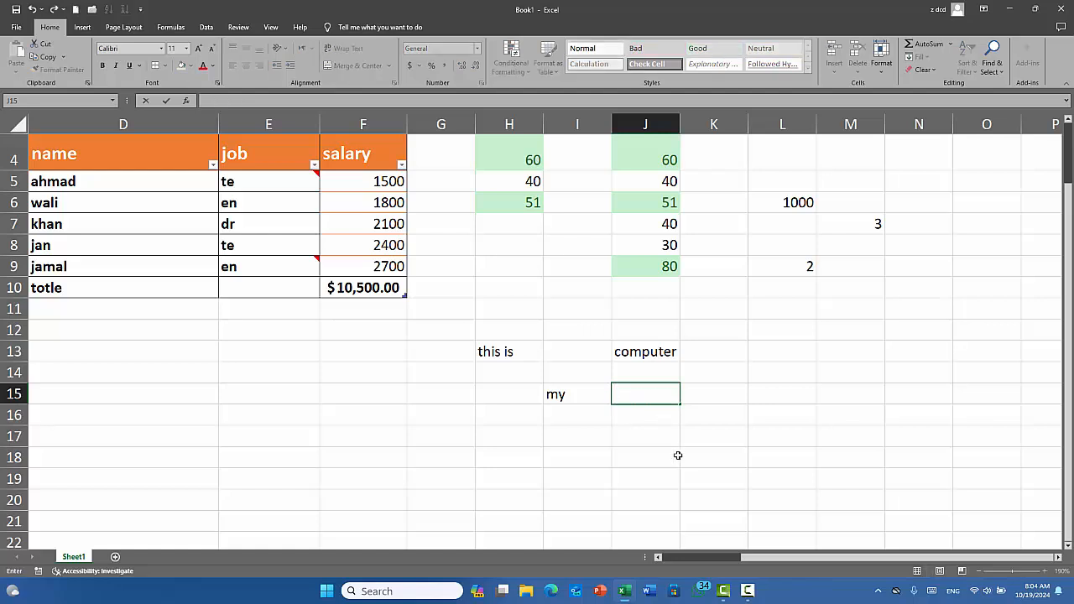
click(678, 455)
- Copy H13:J13 again and paste it around "my" in H15:J15 using Paste Special with Skip blanks
drag(493, 351, 646, 352)
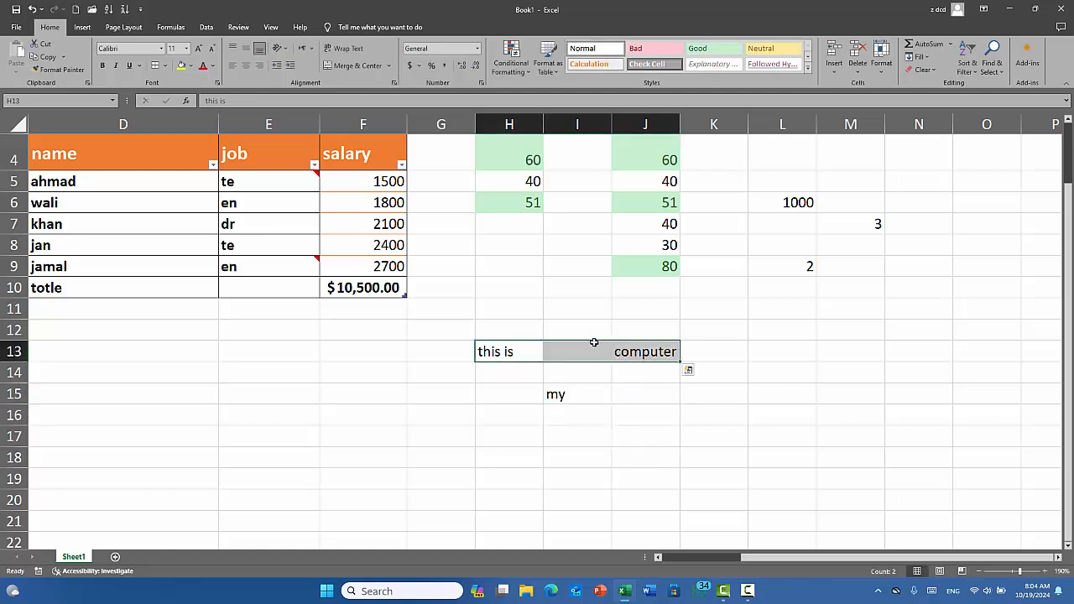
click(48, 56)
drag(519, 394, 643, 401)
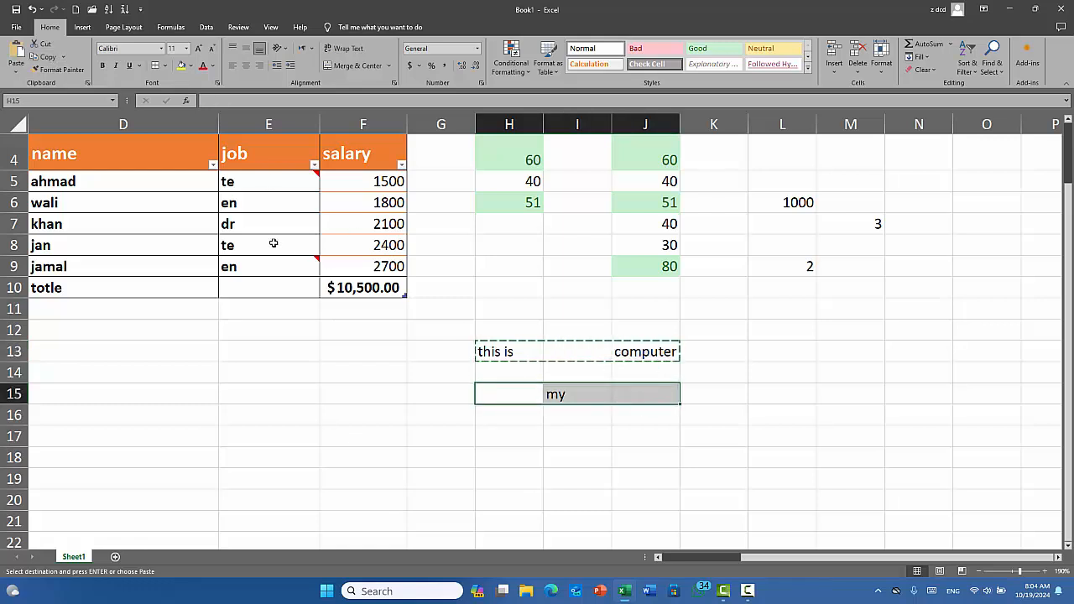
click(17, 71)
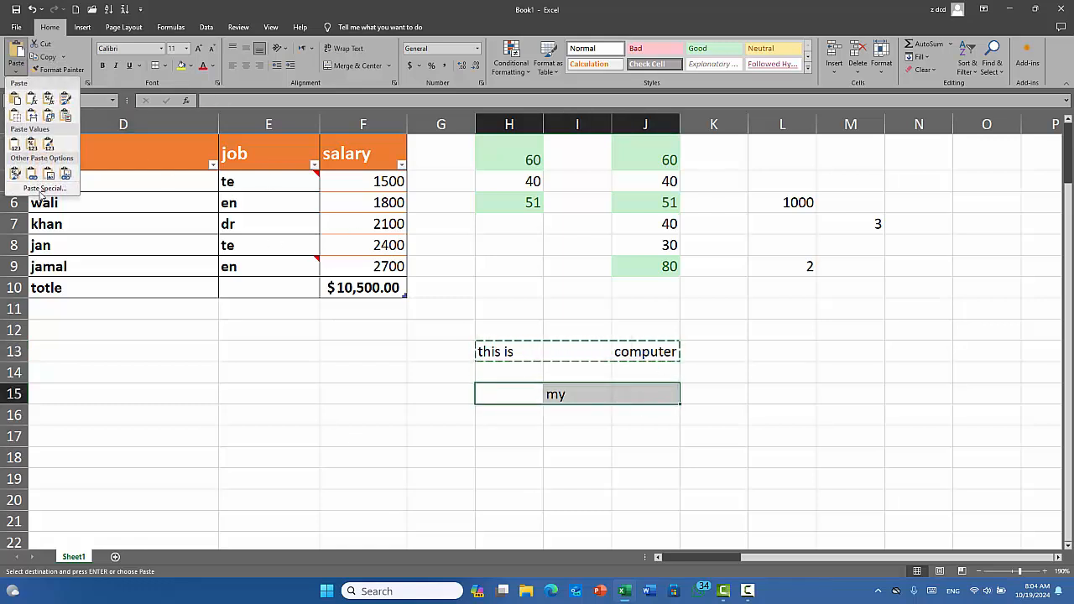
click(36, 192)
click(653, 290)
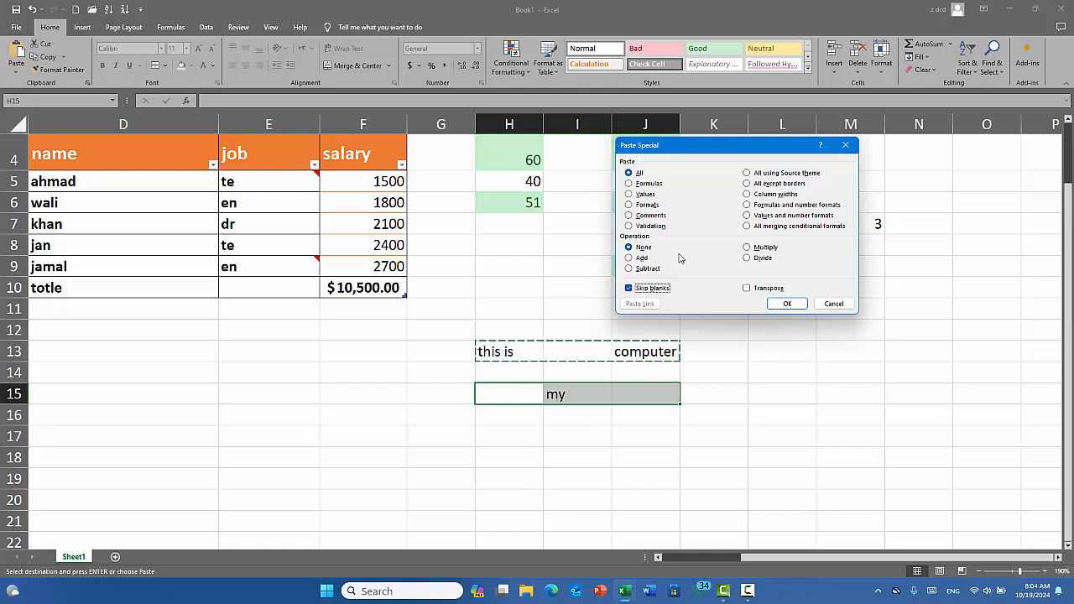
click(780, 306)
click(615, 452)
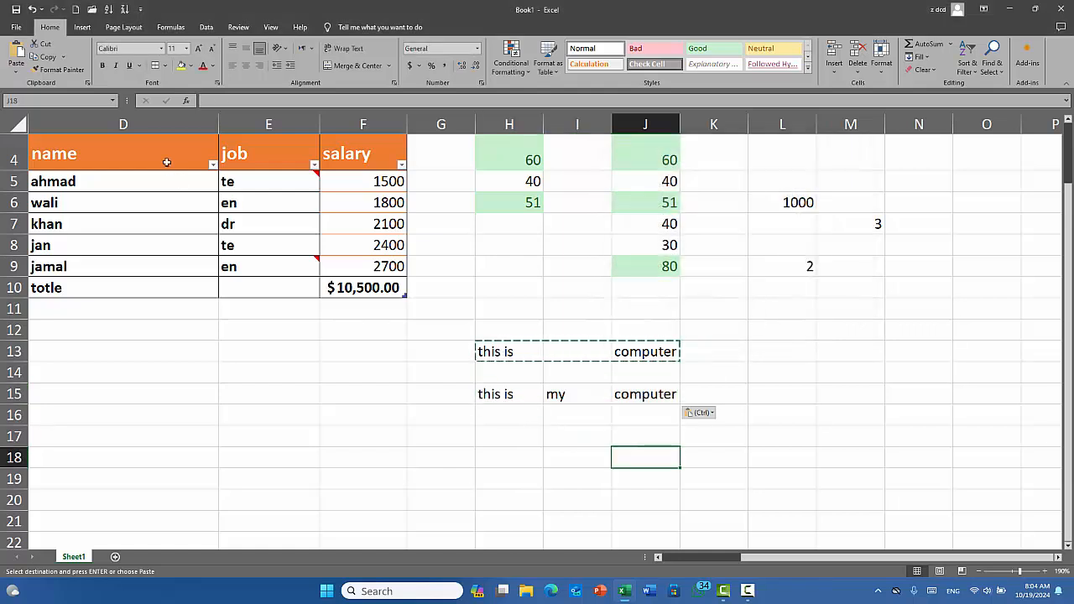
- Fill the whole range A13:C17 with the sample text "fgyhfg"
click(346, 457)
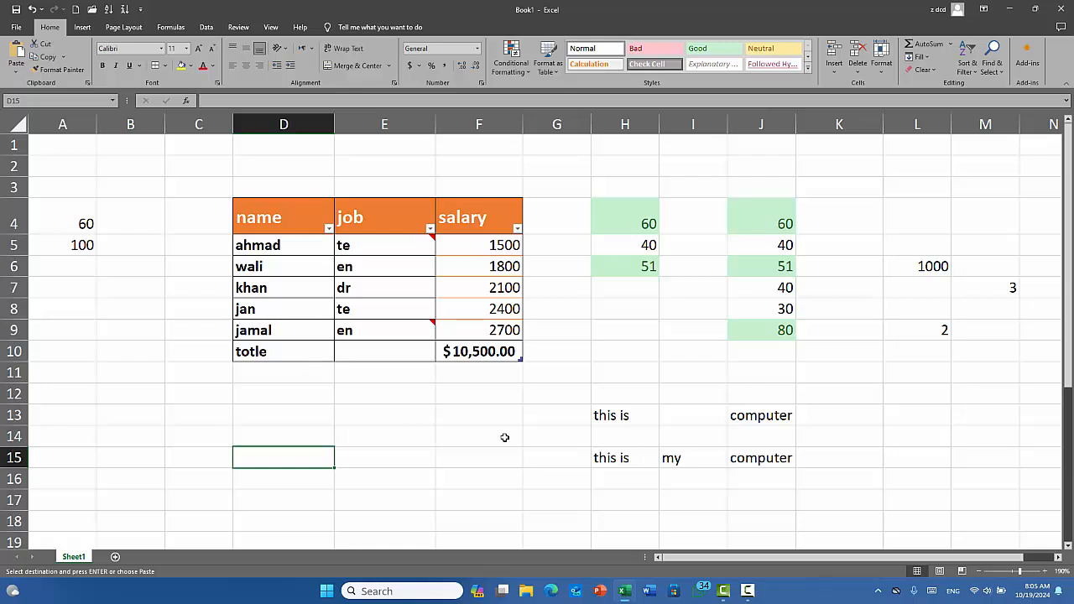
scroll(136, 247, up, 1)
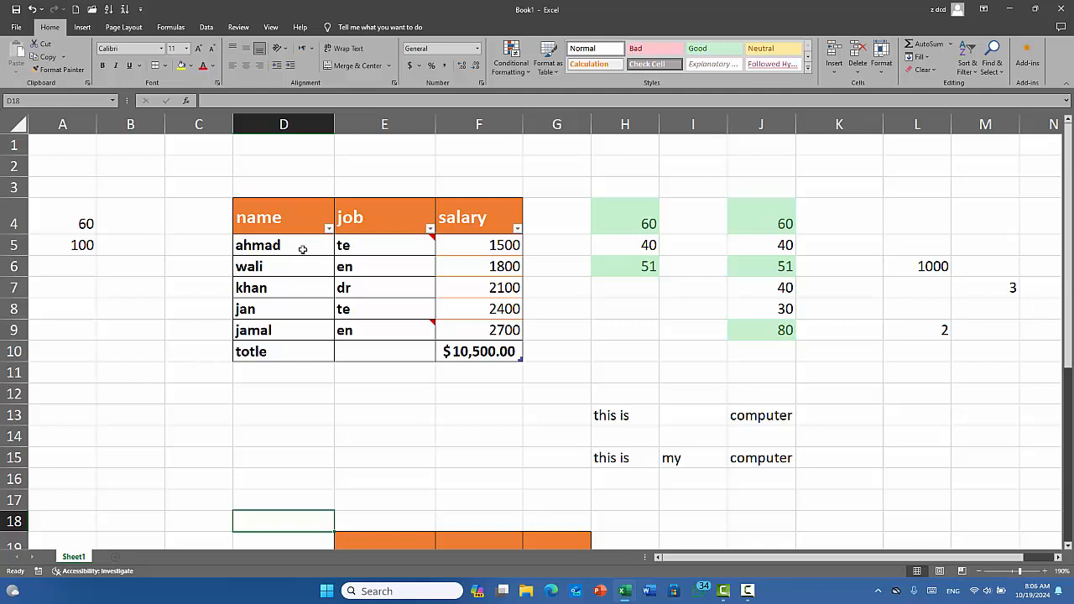
drag(302, 249, 520, 355)
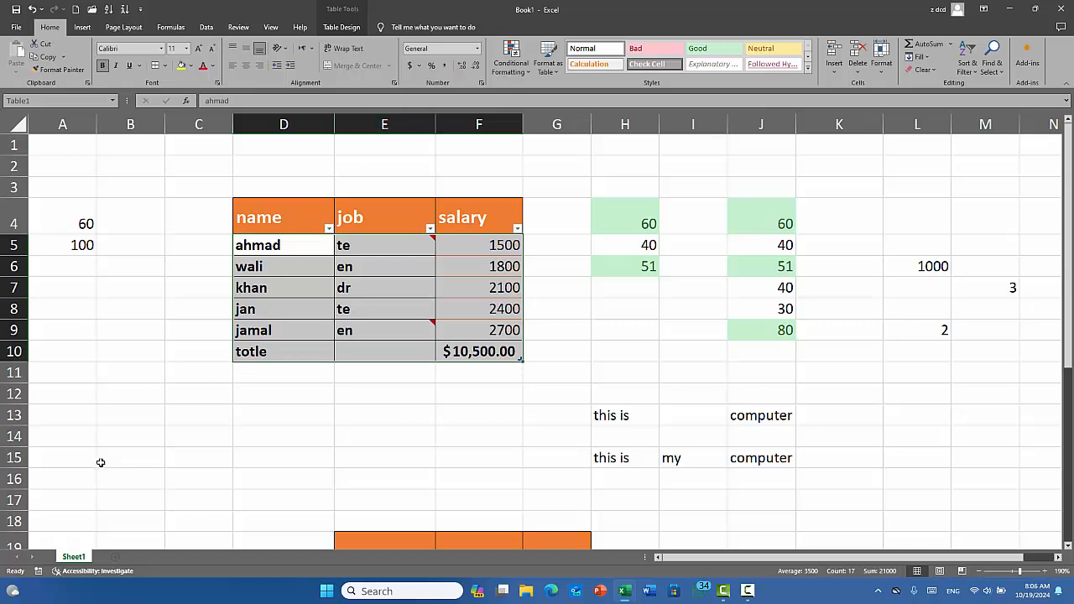
drag(63, 419, 184, 498)
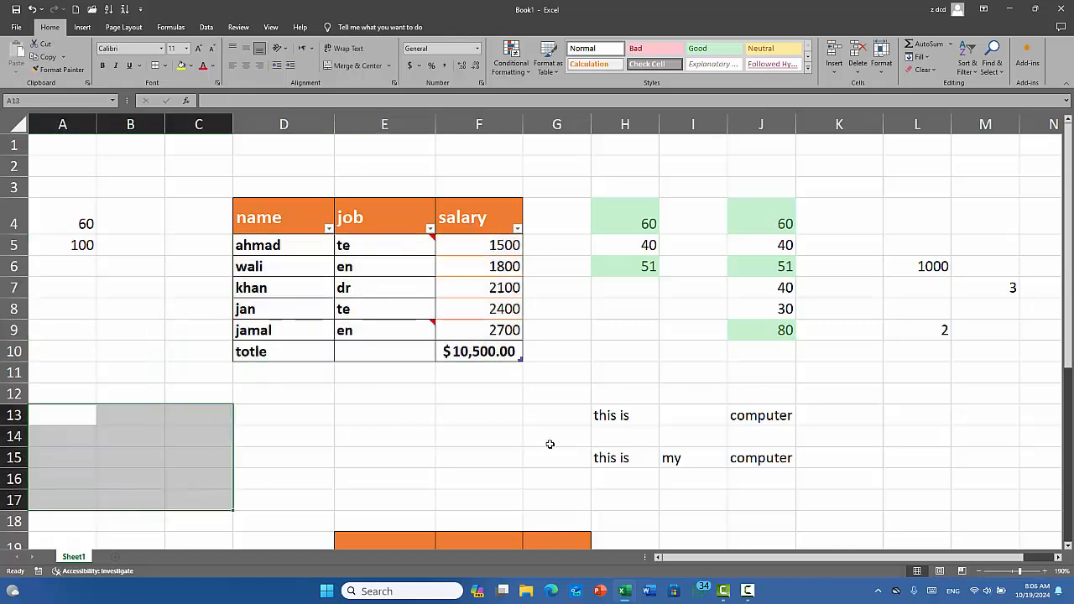
text(fgyhfg)
key(ctrl+Return)
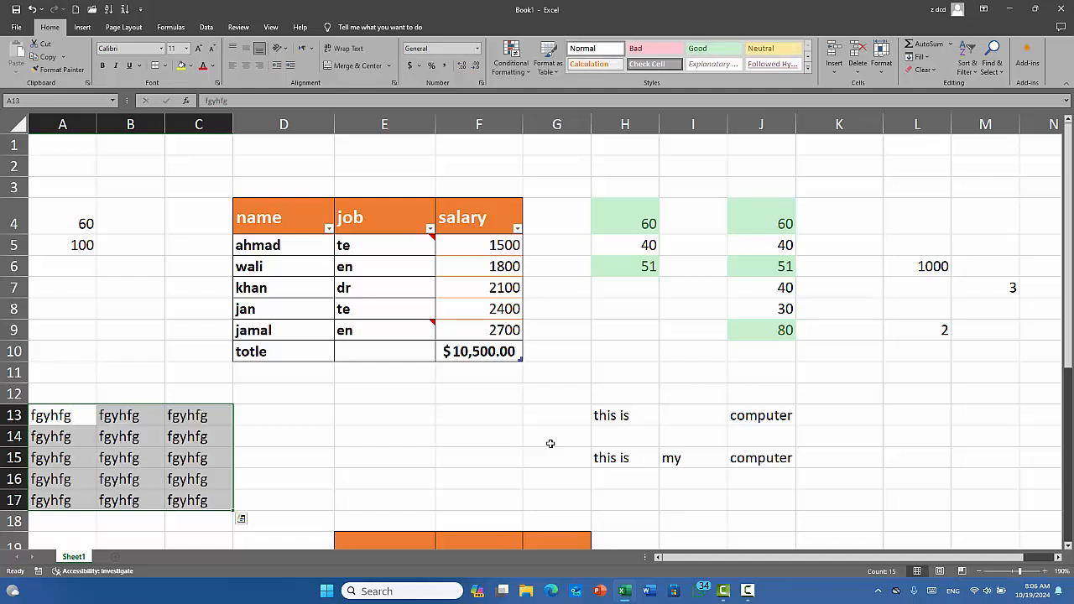
- Copy the formatting of table cell D5 onto the range A13:C17 with Format Painter
click(369, 267)
click(279, 252)
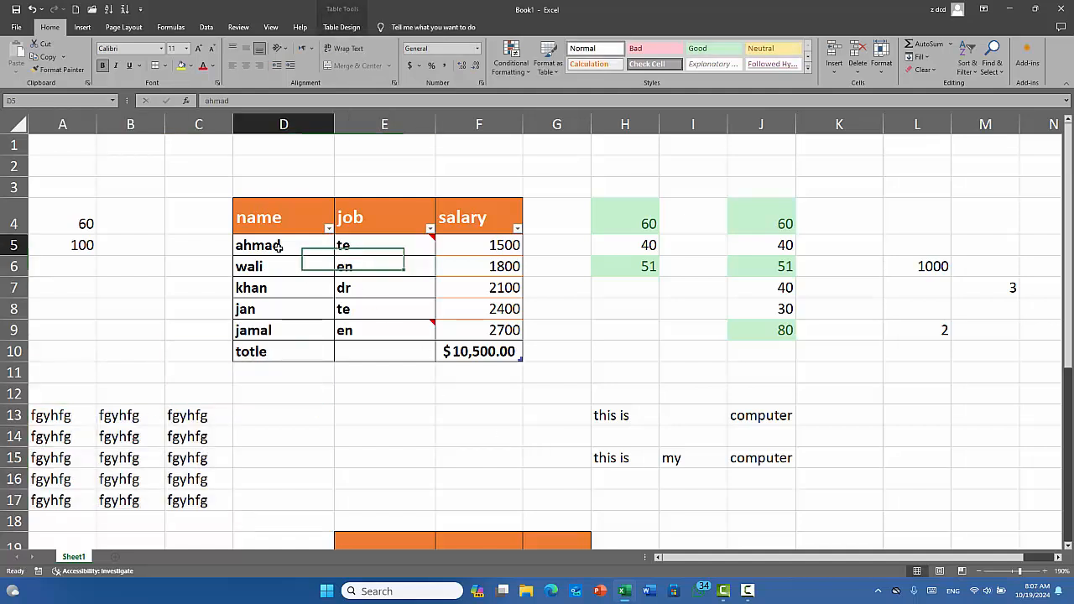
drag(48, 415, 202, 504)
click(303, 301)
click(277, 247)
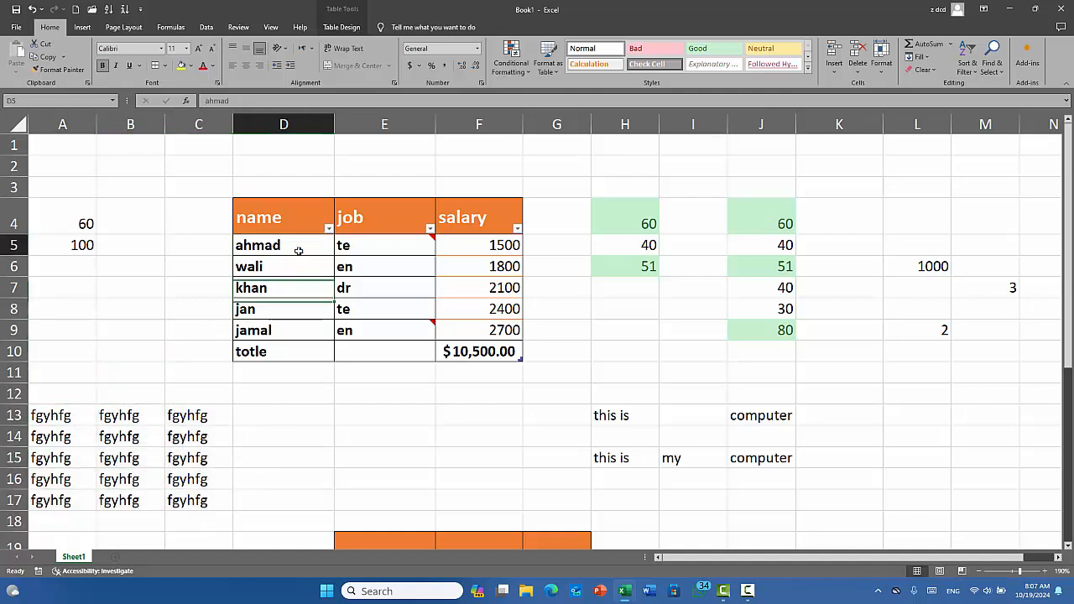
click(59, 70)
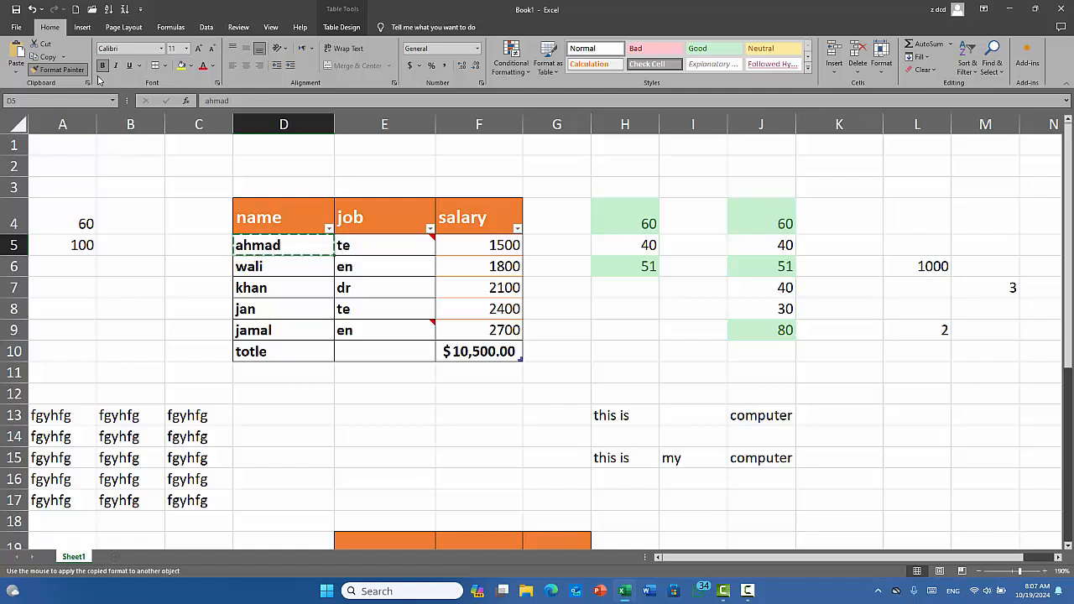
drag(73, 420, 195, 500)
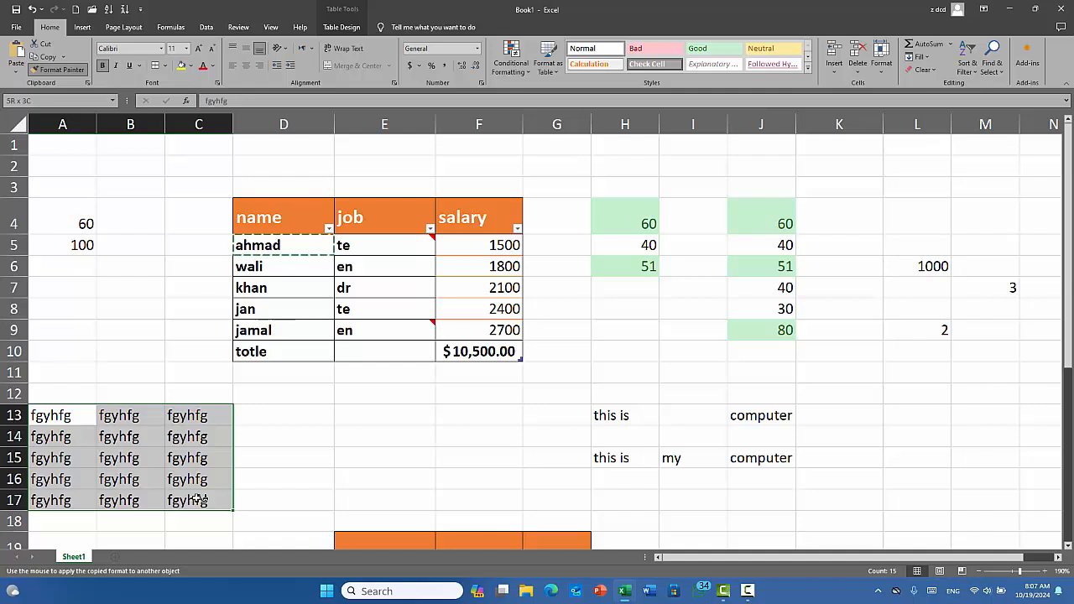
drag(198, 500, 198, 500)
click(319, 349)
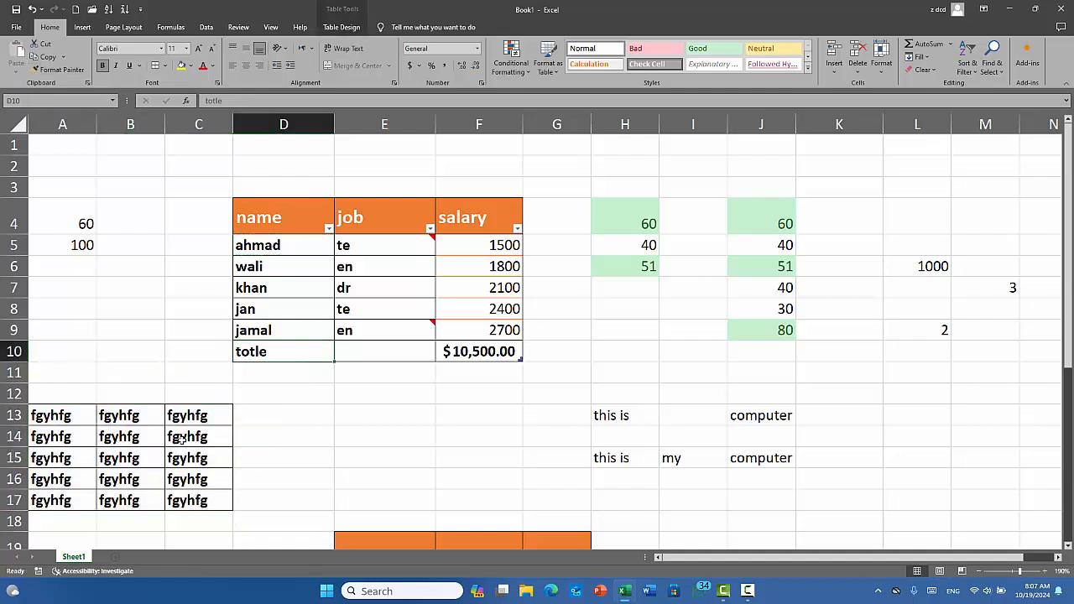